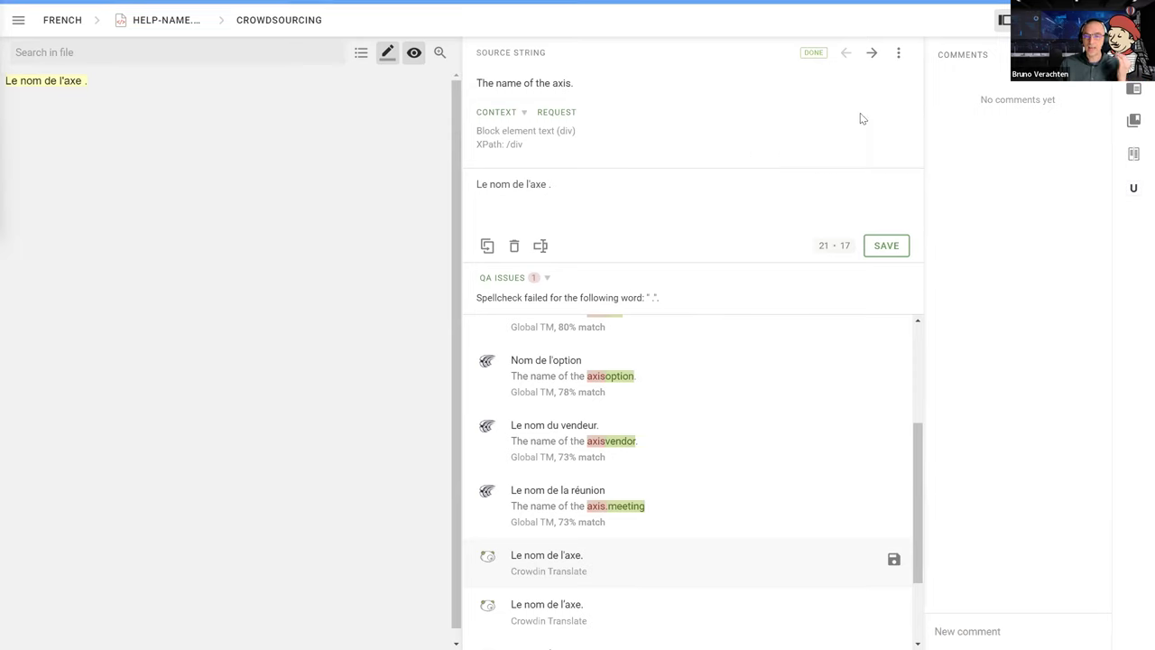
Move past the last string and open Messages.properties at its Elastic Axis string
{"action": "left_click", "coordinate": [872, 54]}
{"action": "left_click", "coordinate": [511, 90]}
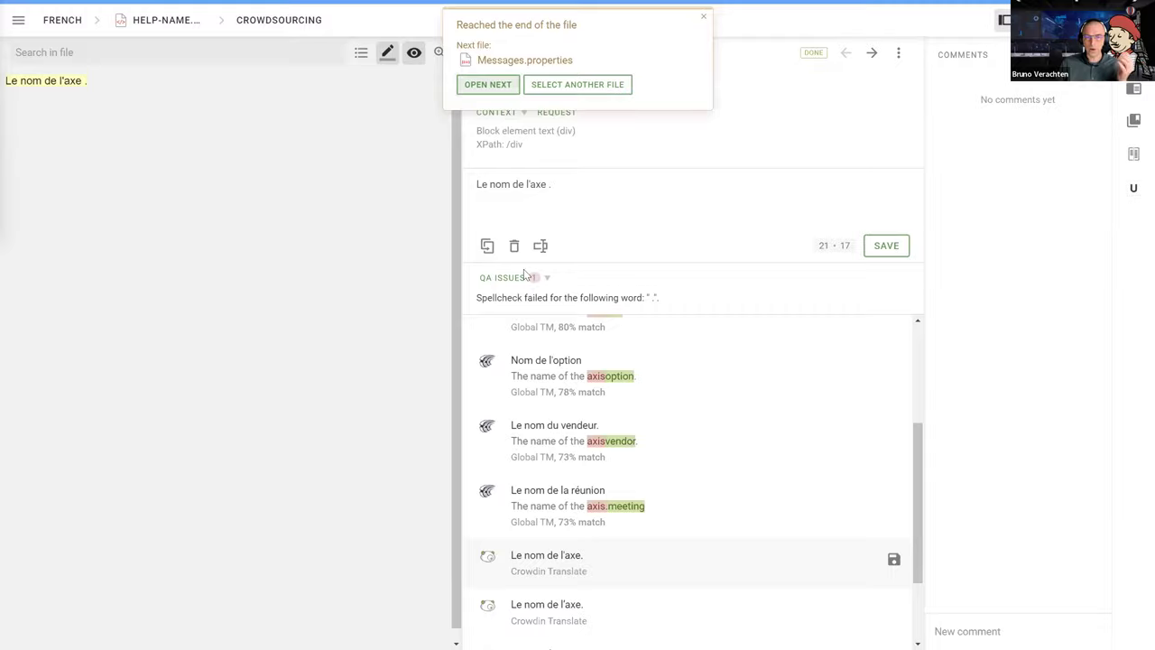
{"action": "left_click", "coordinate": [517, 197]}
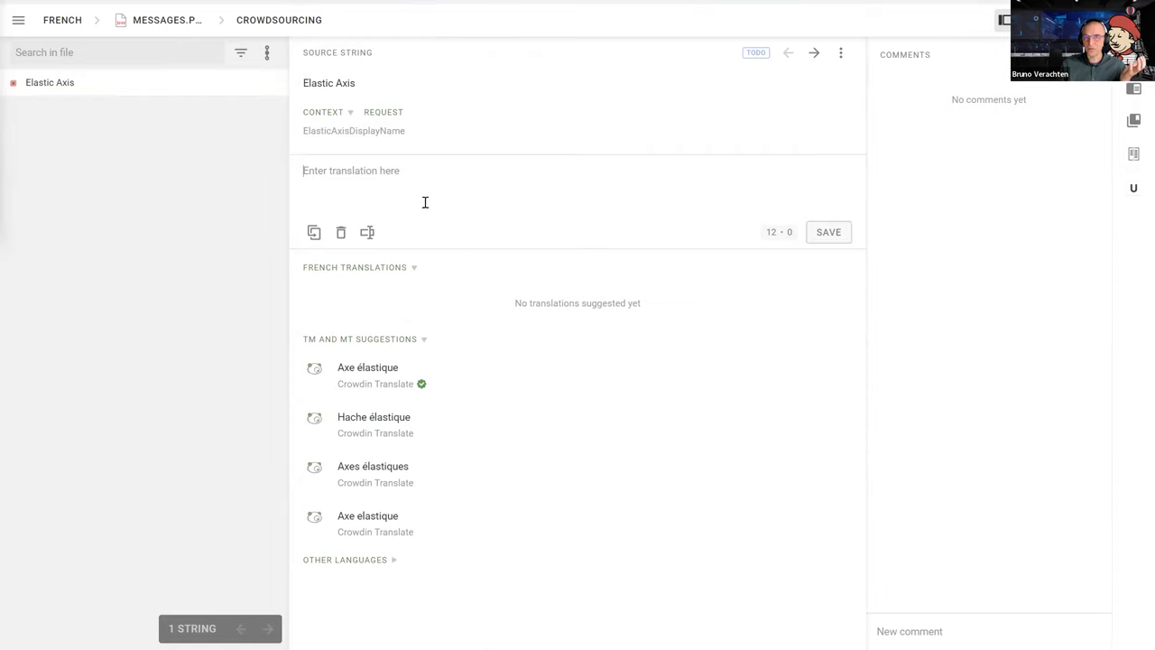
Copy 'Elastic Axis' from the source as the French translation, dismiss the typo warning, and save
{"action": "left_click_drag", "start_coordinate": [355, 83], "coordinate": [303, 84]}
{"action": "right_click", "coordinate": [303, 85]}
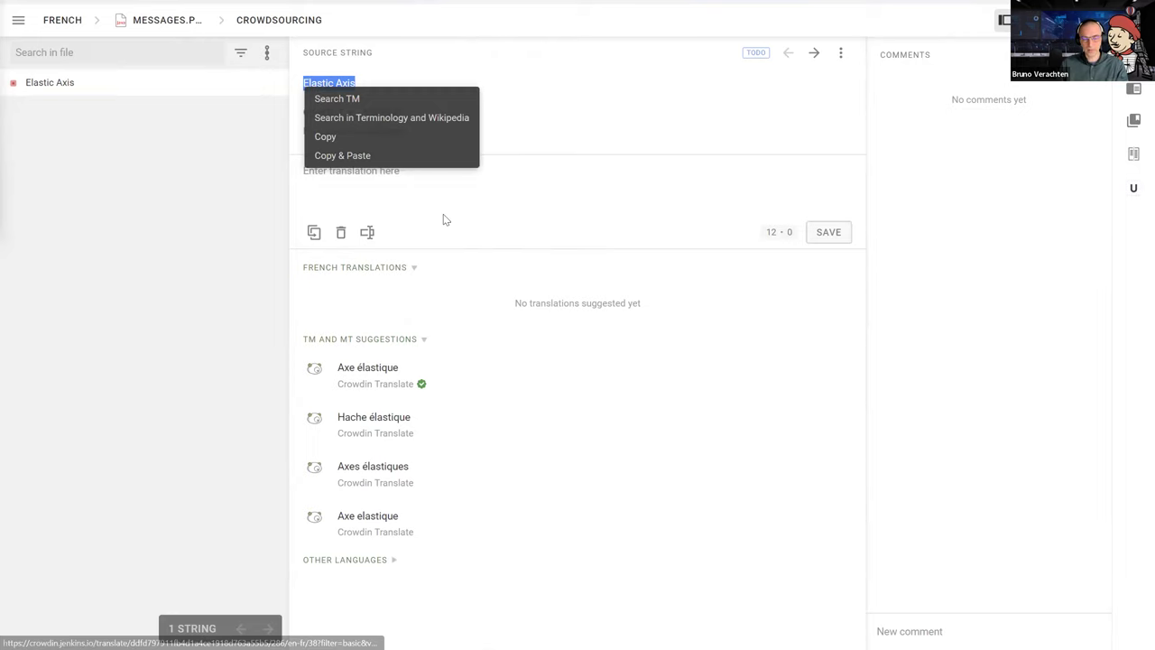
{"action": "left_click", "coordinate": [405, 190]}
{"action": "key", "text": "ctrl+v"}
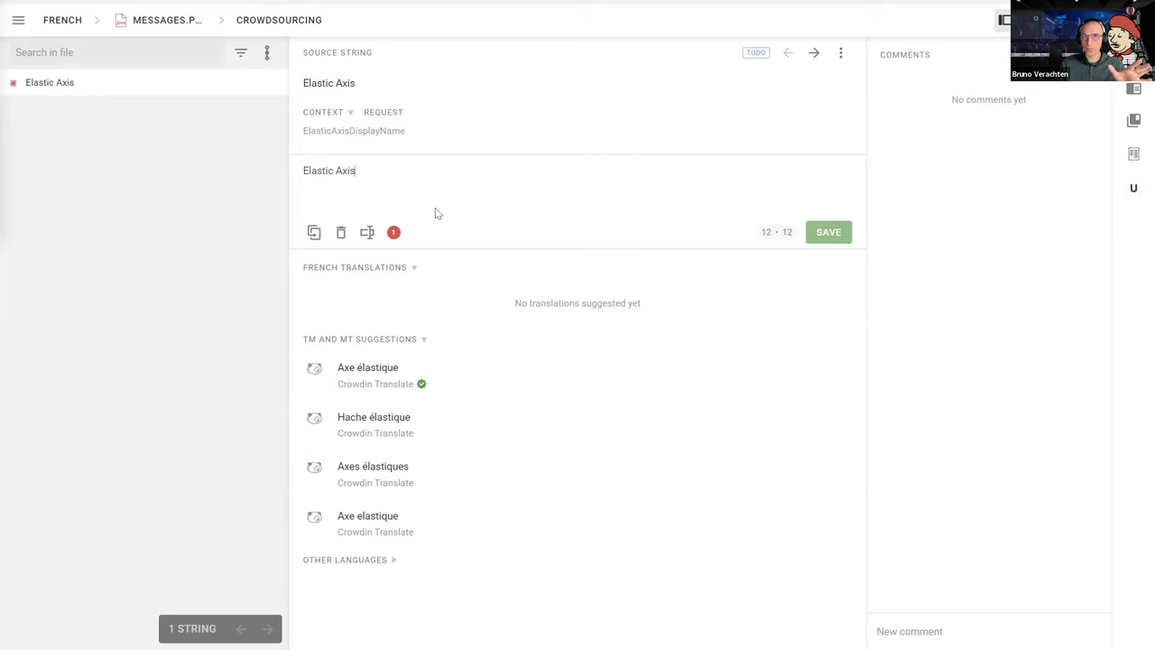
{"action": "left_click", "coordinate": [394, 234]}
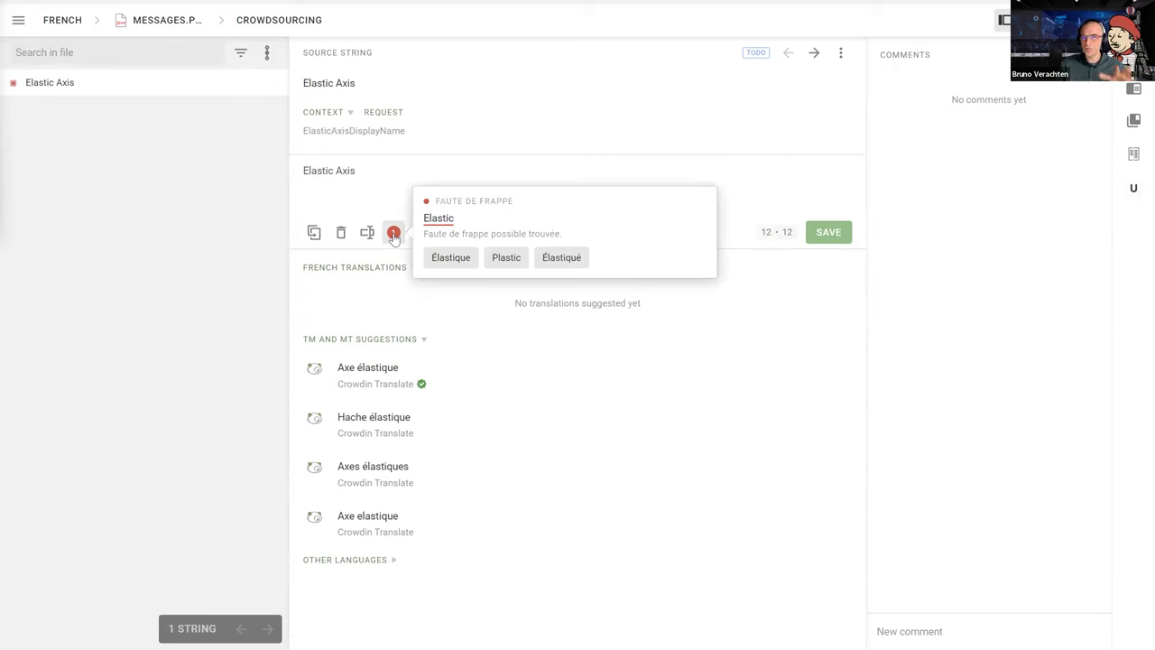
{"action": "left_click", "coordinate": [588, 172]}
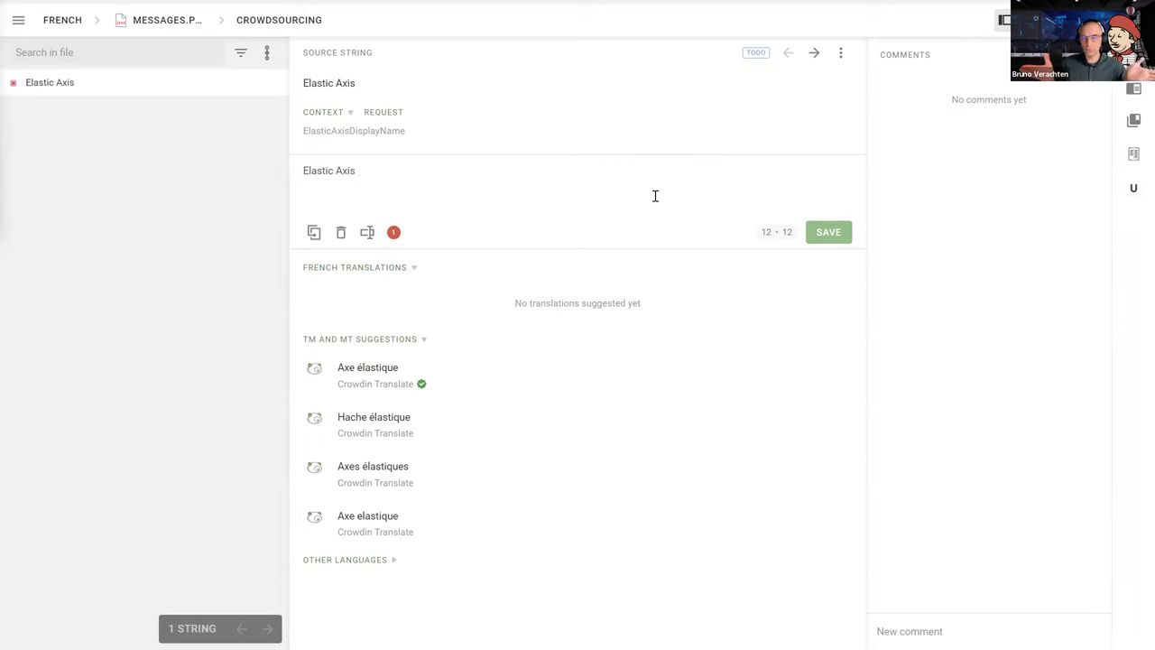
{"action": "left_click", "coordinate": [828, 240]}
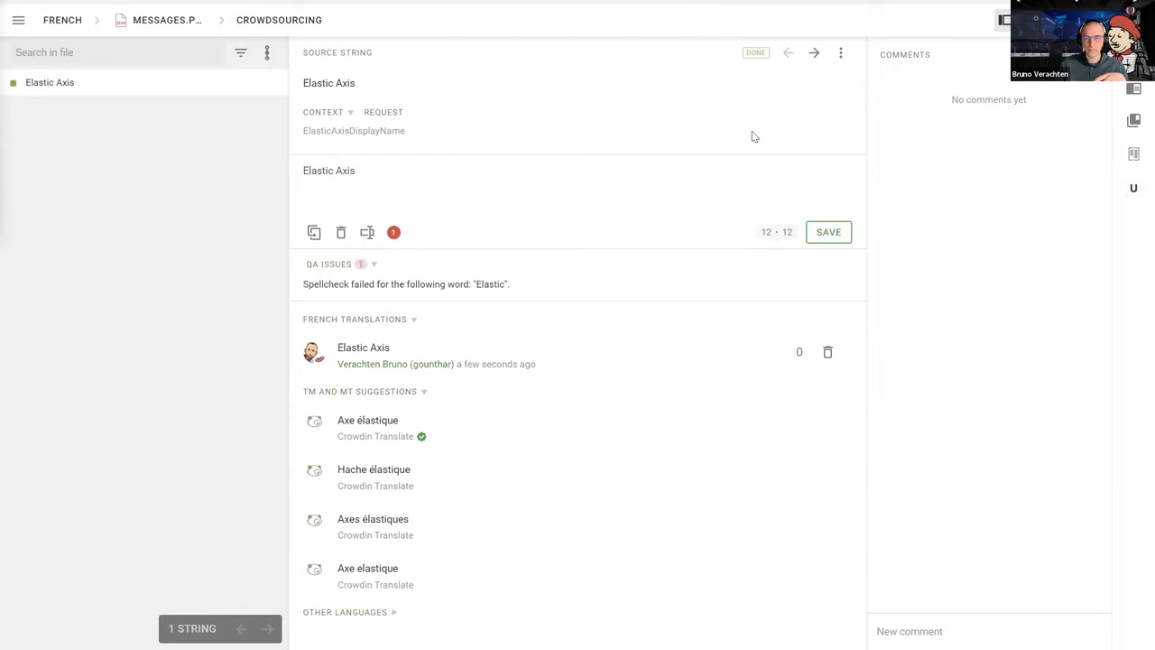
{"action": "left_click", "coordinate": [814, 56]}
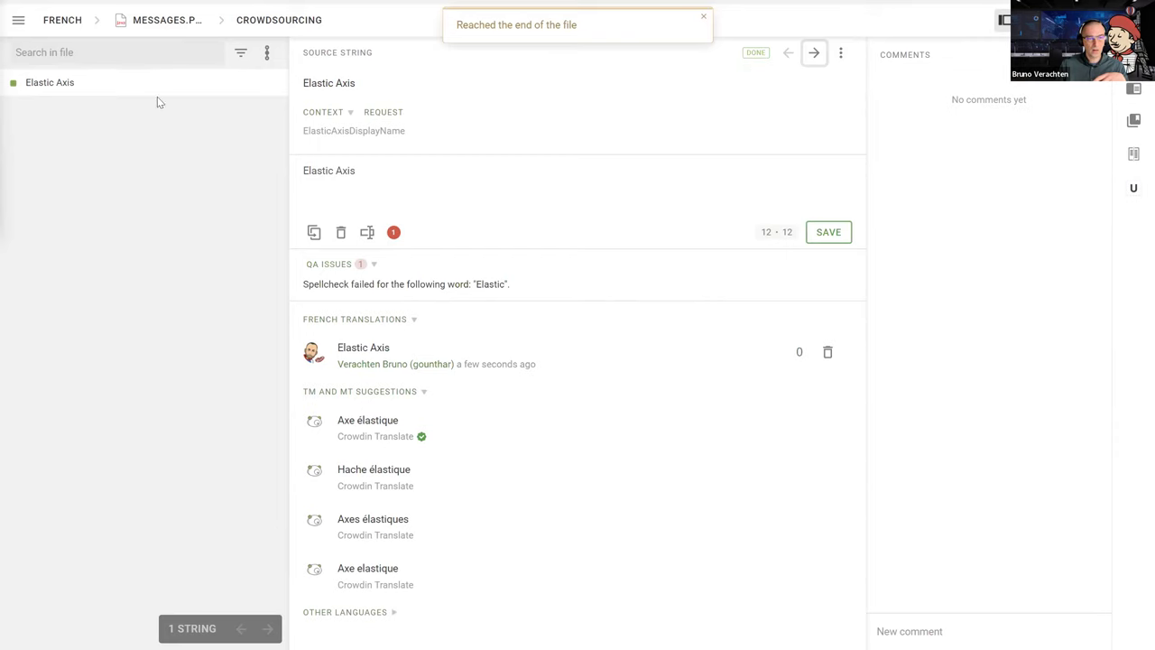
Check the language list and main menu, then quit the translation editor
{"action": "left_click", "coordinate": [62, 20]}
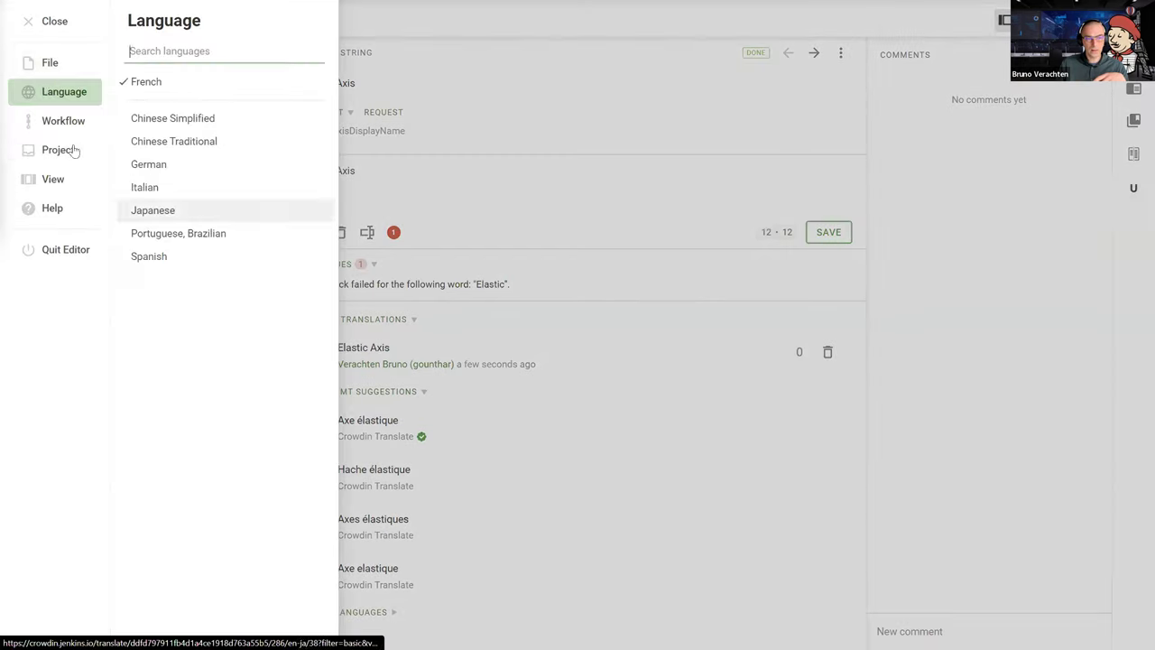
{"action": "left_click", "coordinate": [28, 23]}
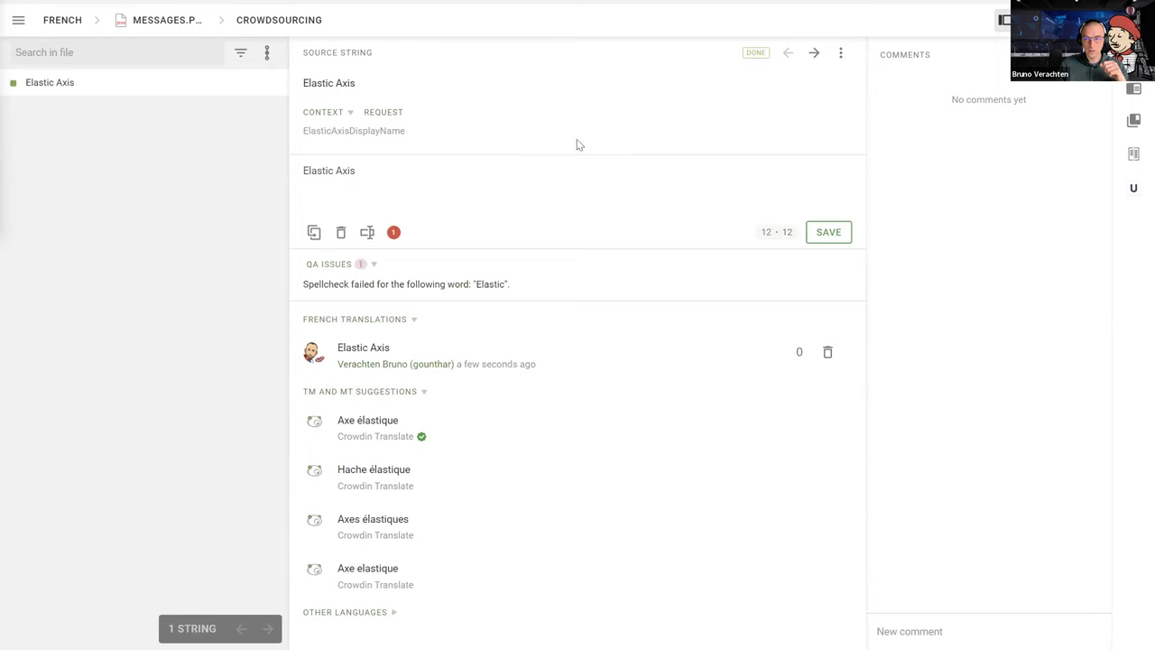
{"action": "left_click", "coordinate": [18, 20]}
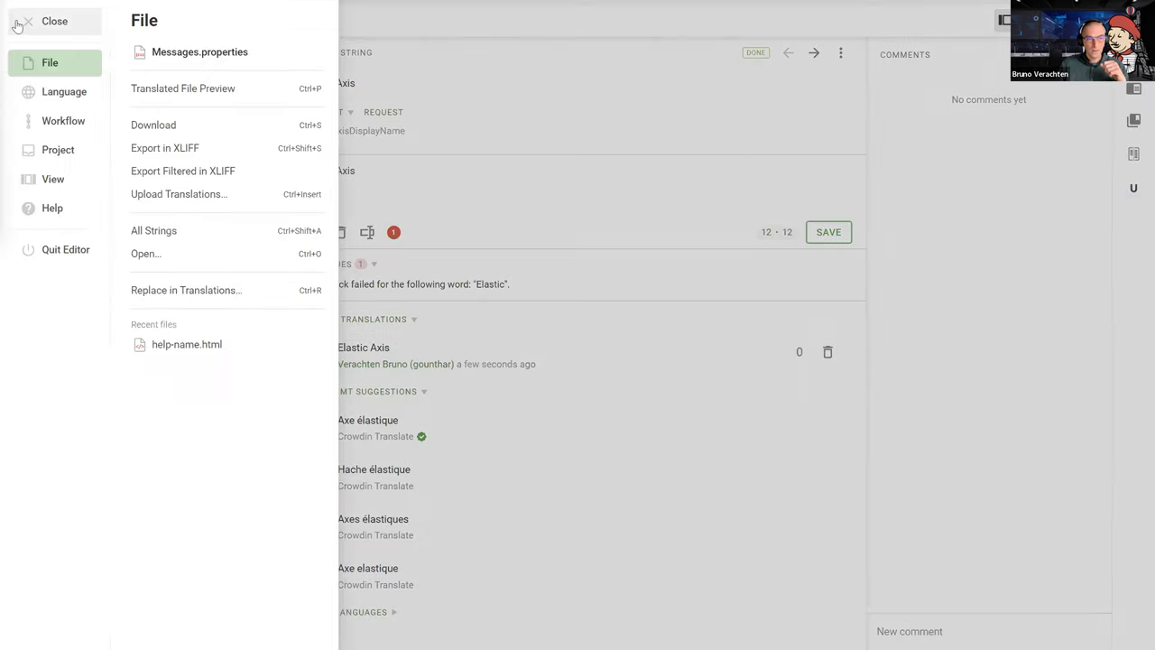
{"action": "left_click", "coordinate": [45, 104]}
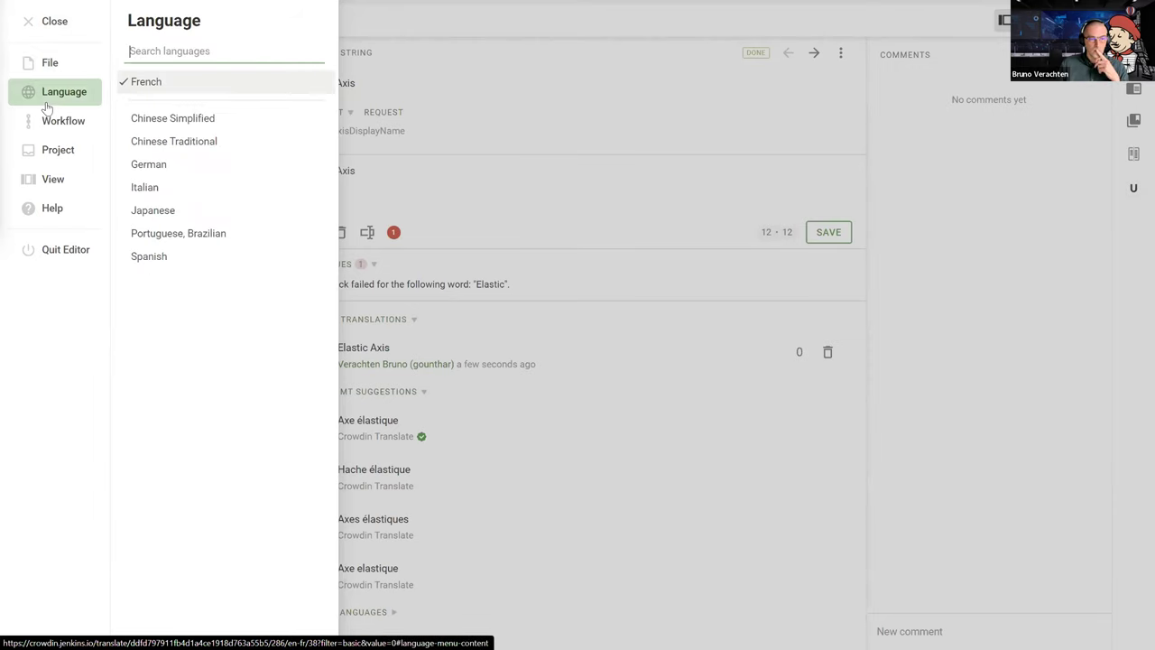
{"action": "left_click", "coordinate": [26, 22]}
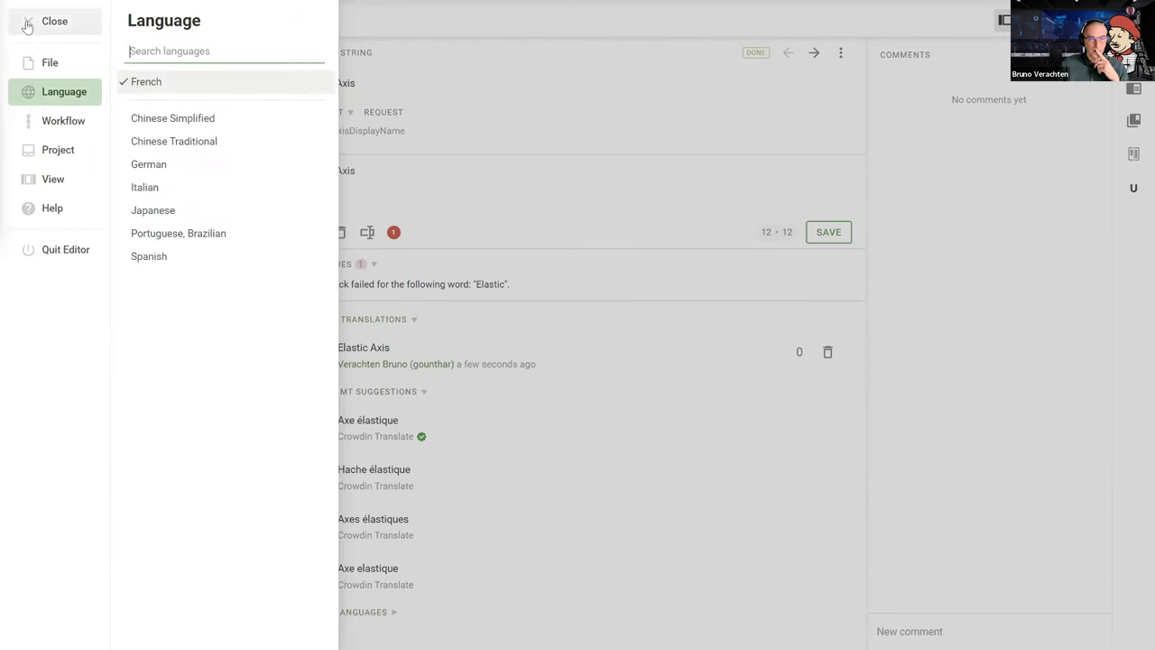
{"action": "left_click", "coordinate": [58, 20]}
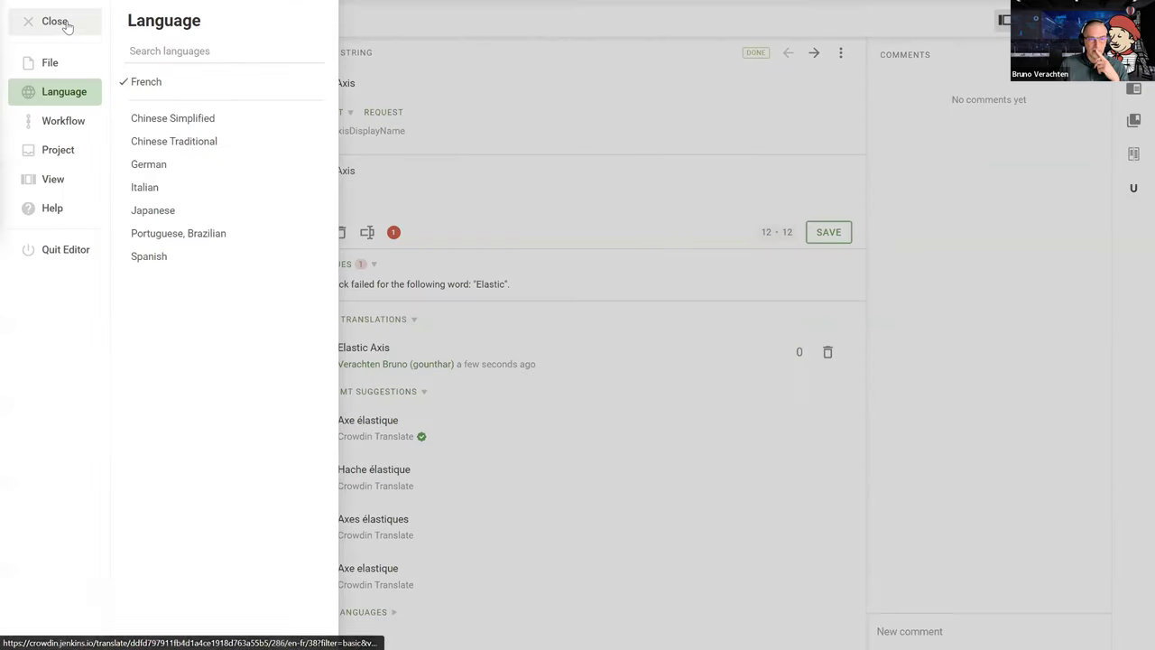
{"action": "left_click", "coordinate": [28, 24]}
{"action": "left_click", "coordinate": [27, 23]}
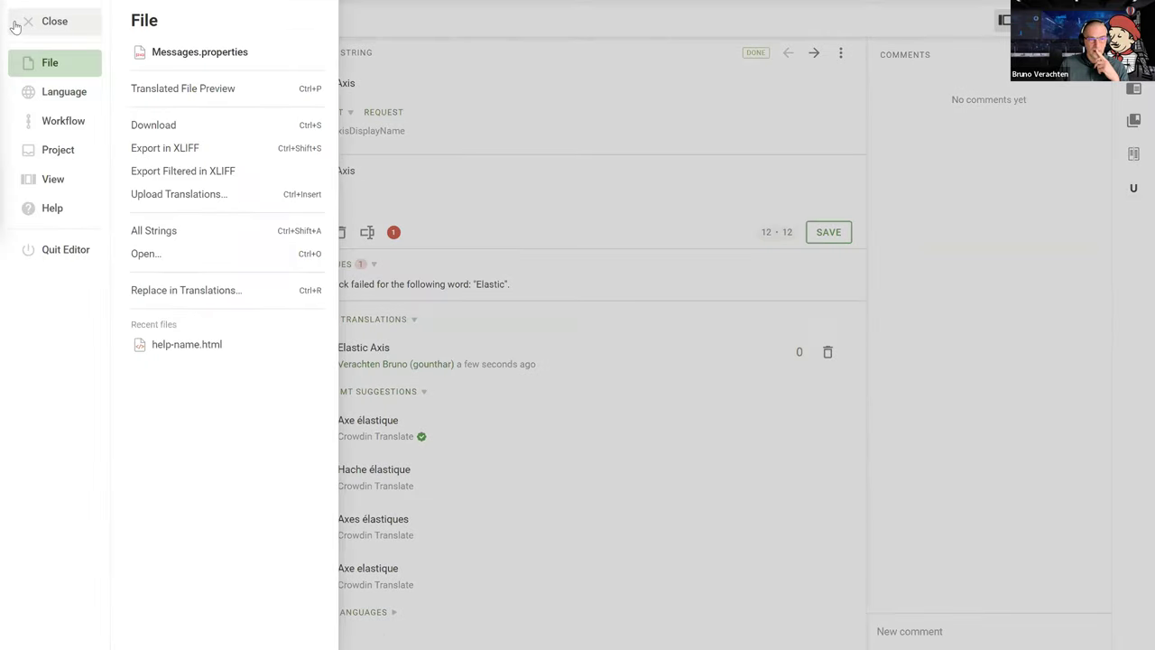
{"action": "left_click", "coordinate": [50, 252]}
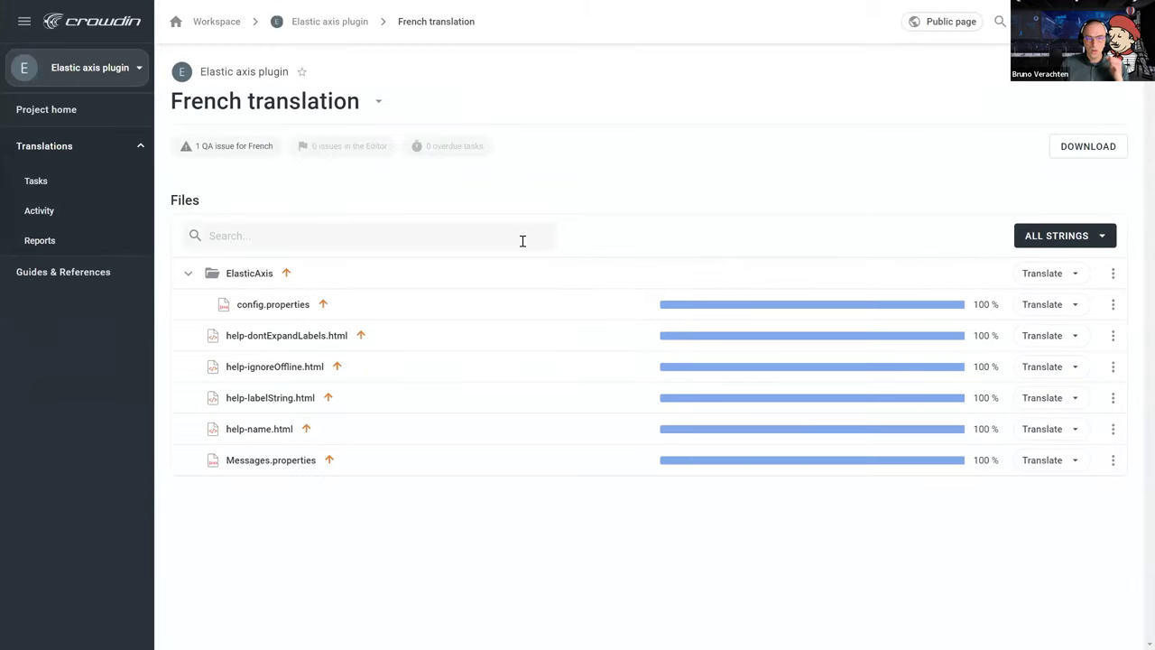
Go back to the Workspace and open the design-library-plugin project card
{"action": "left_click", "coordinate": [221, 22]}
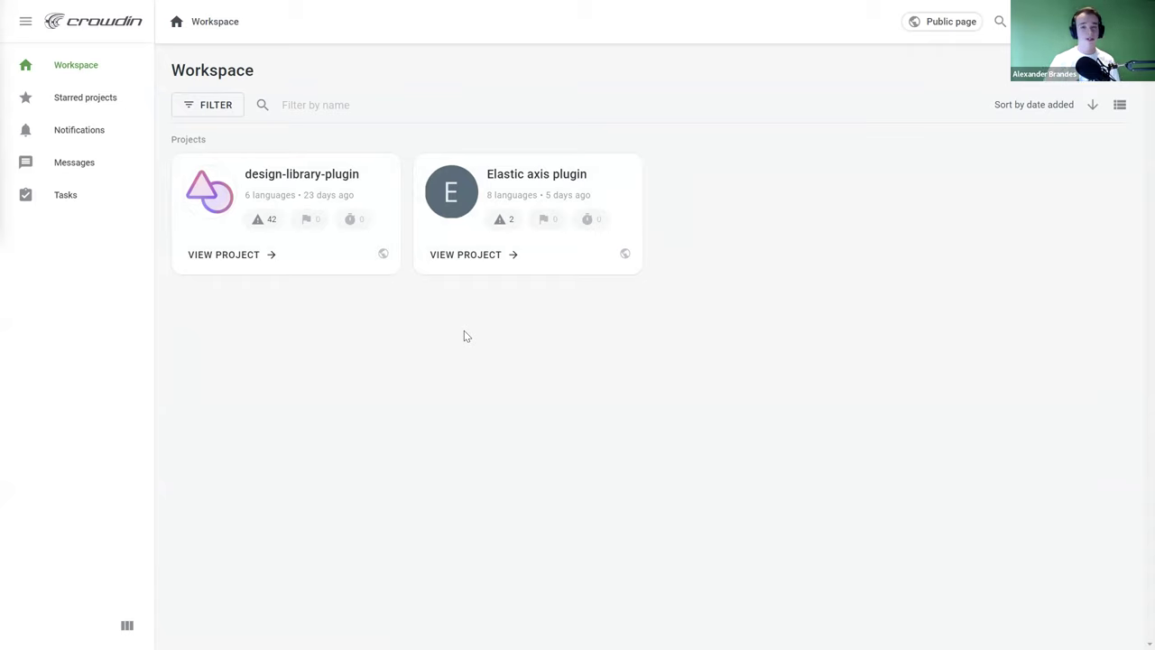
{"action": "left_click", "coordinate": [324, 183]}
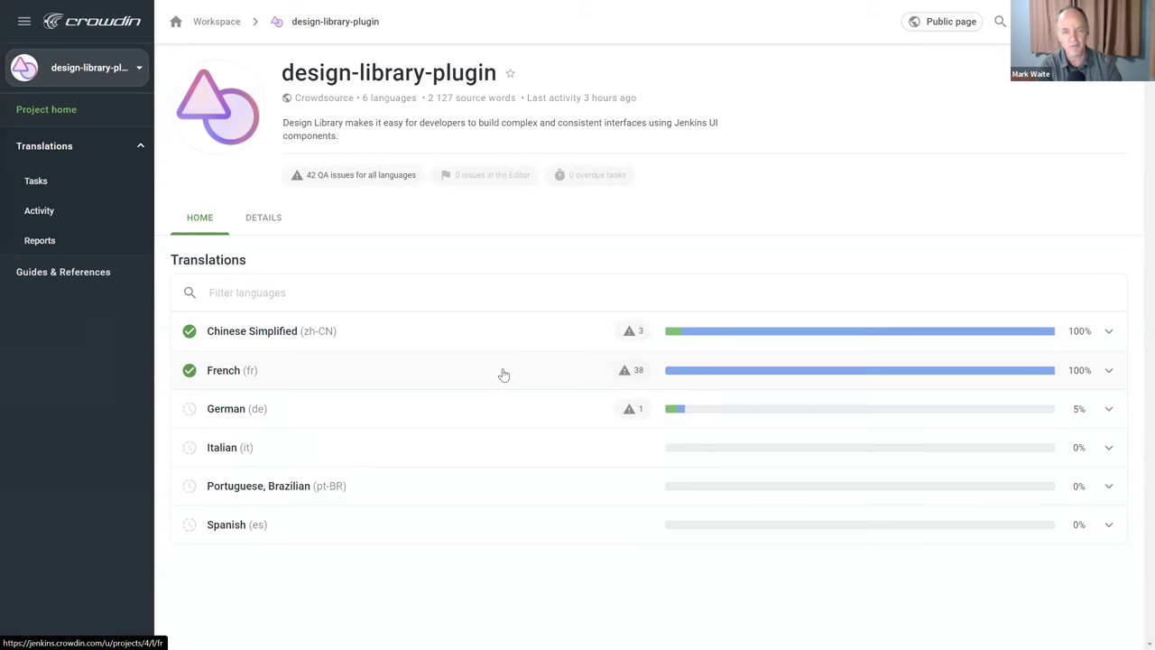
View design-library-plugin's French page, then open Elastic axis plugin's French Messages.properties from the Workspace
{"action": "left_click", "coordinate": [504, 374]}
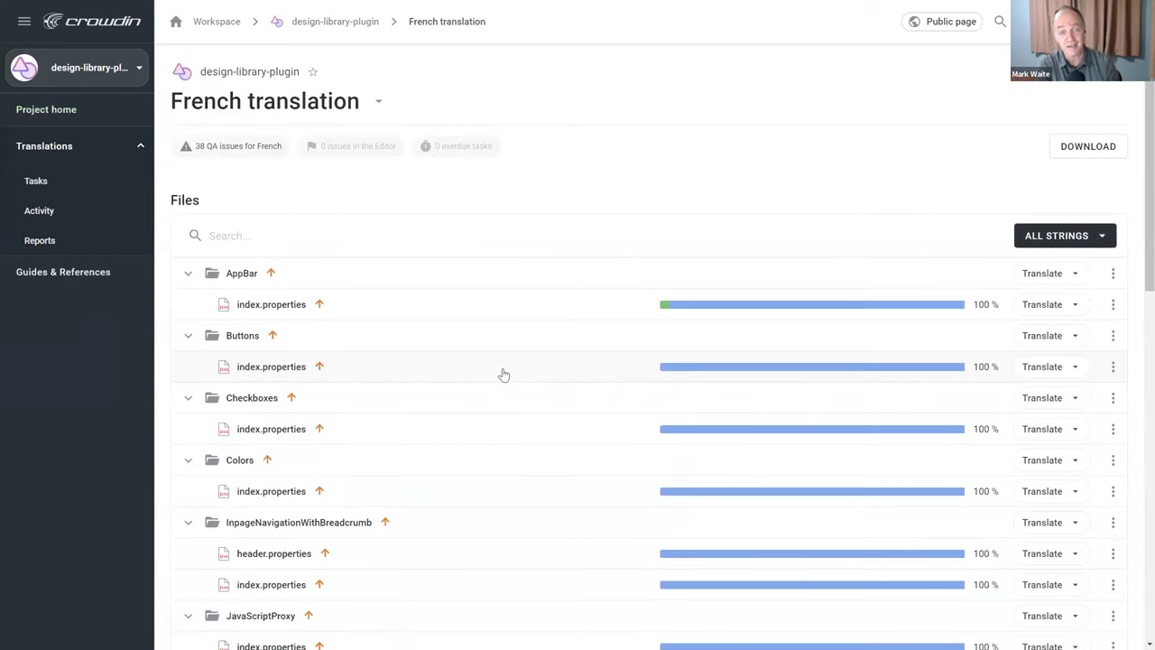
{"action": "left_click", "coordinate": [36, 109]}
{"action": "left_click", "coordinate": [24, 22]}
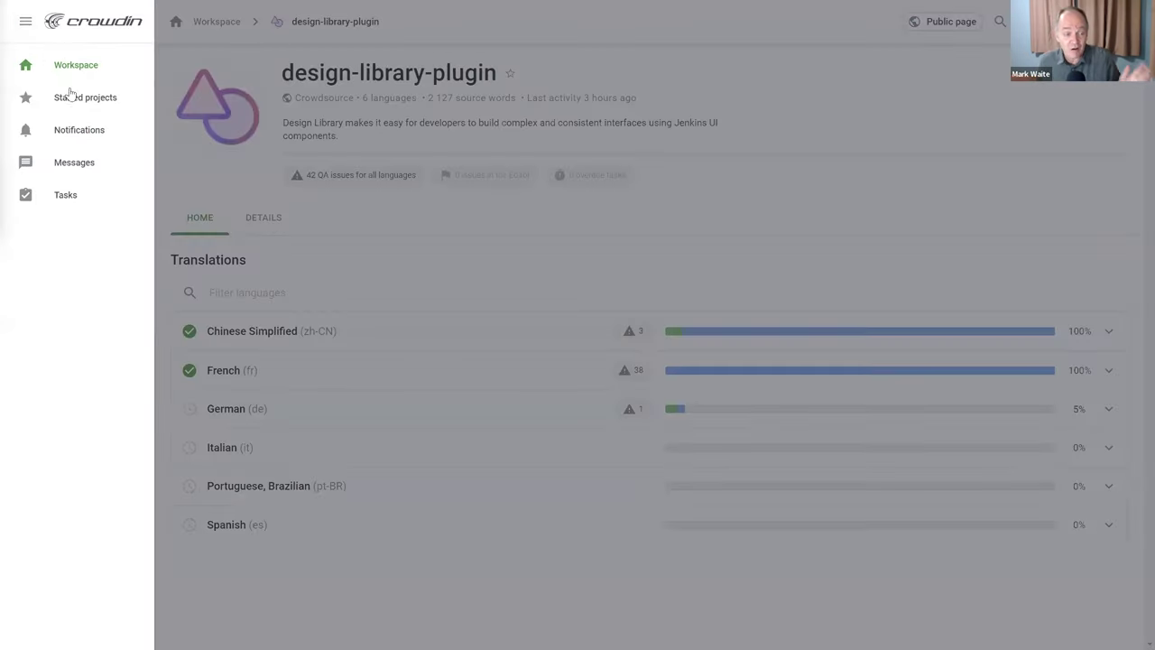
{"action": "left_click", "coordinate": [76, 68]}
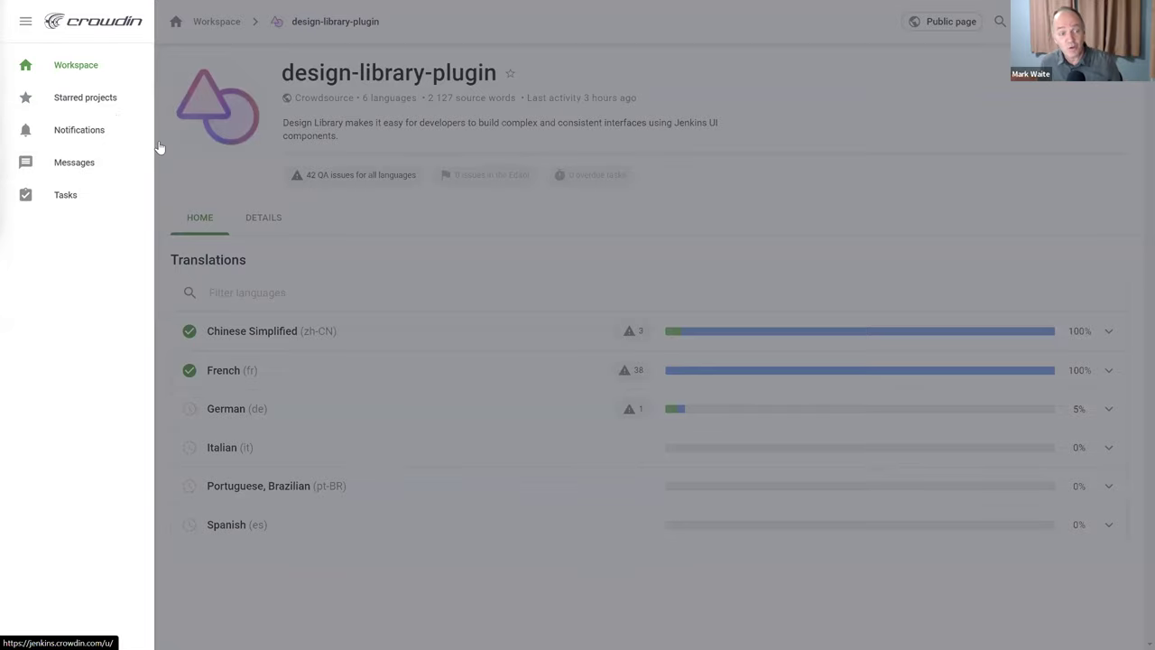
{"action": "left_click", "coordinate": [621, 267]}
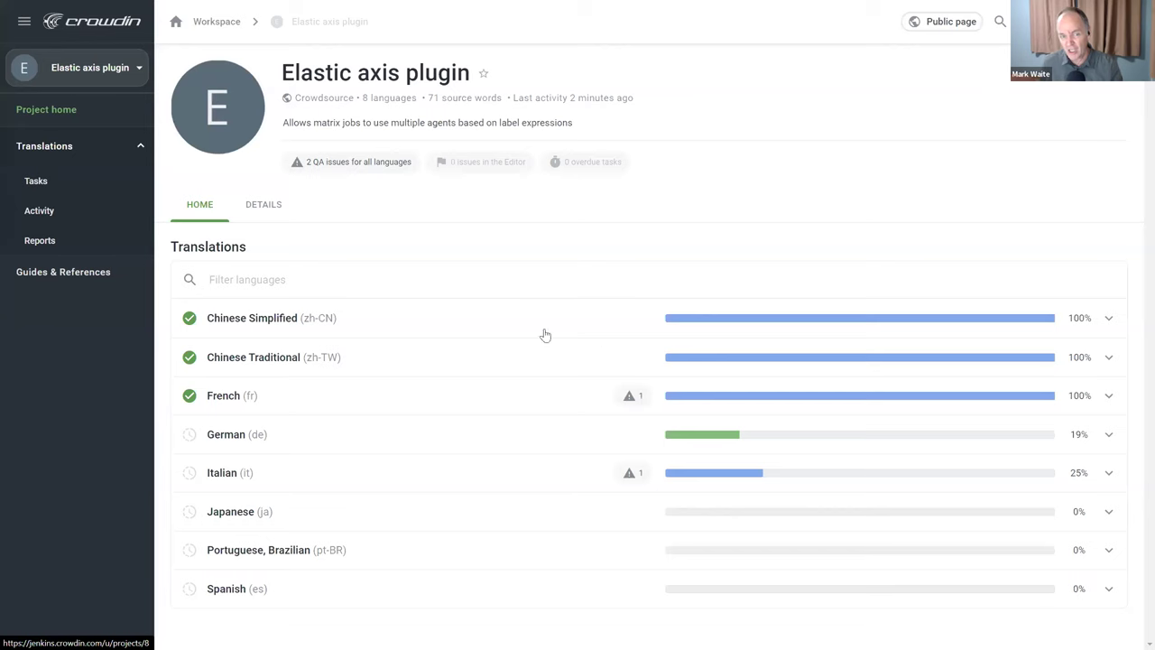
{"action": "left_click", "coordinate": [234, 397]}
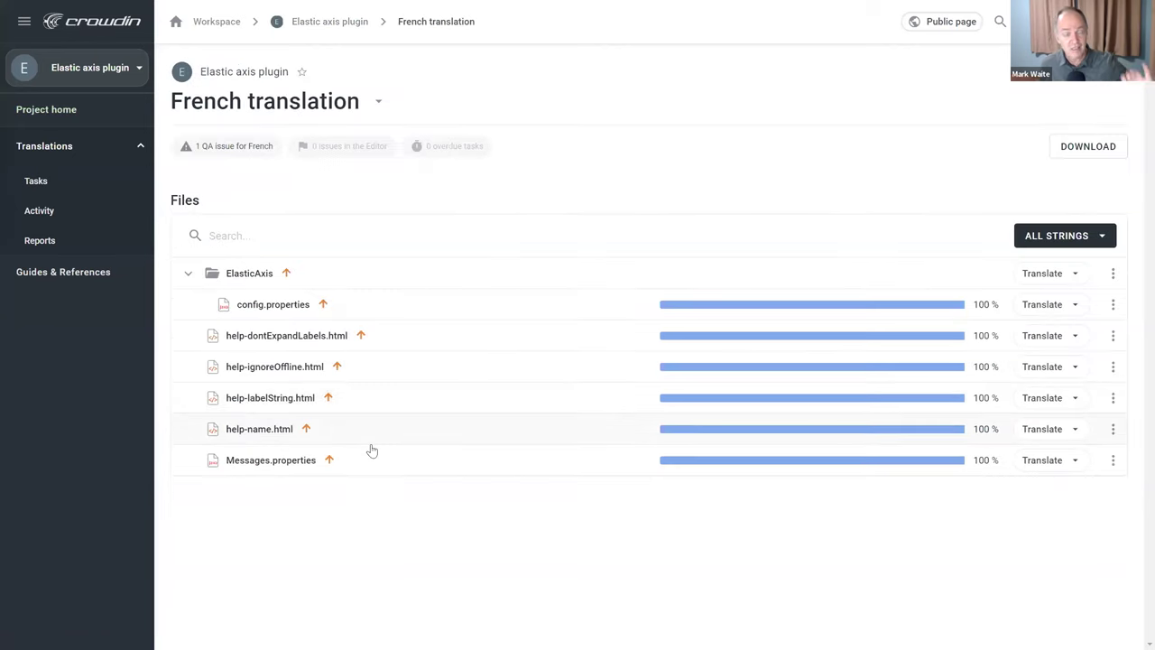
{"action": "left_click", "coordinate": [270, 461]}
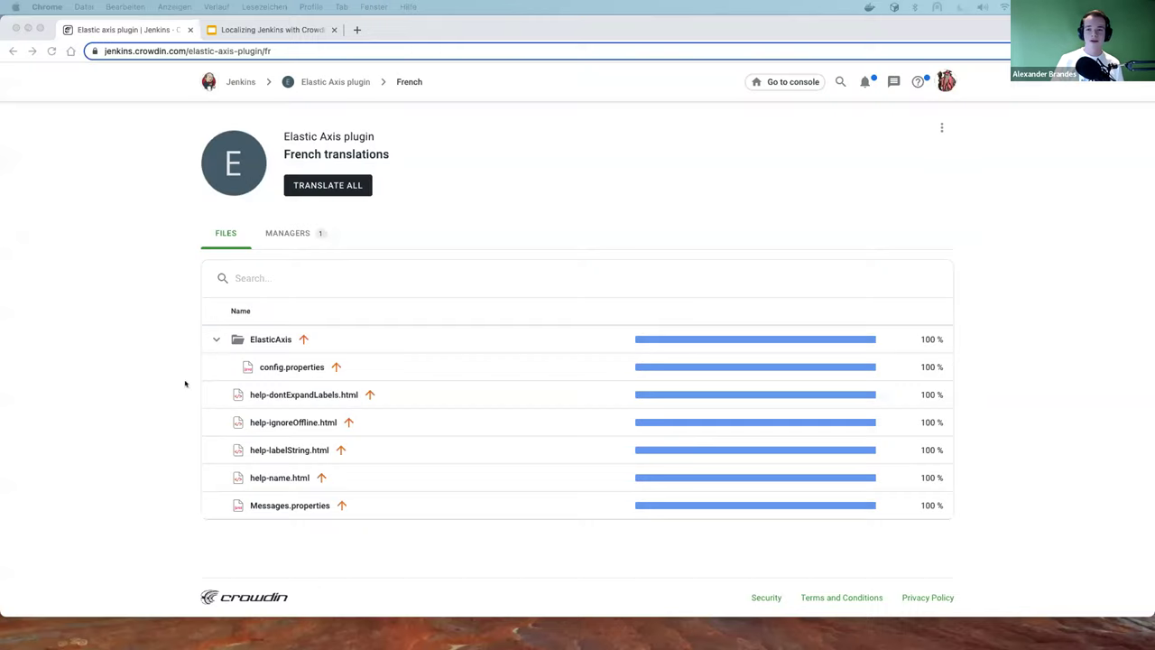
In the browser, go from the Jenkins organisation's public page to the Elastic Axis plugin's French files
{"action": "left_click", "coordinate": [72, 209]}
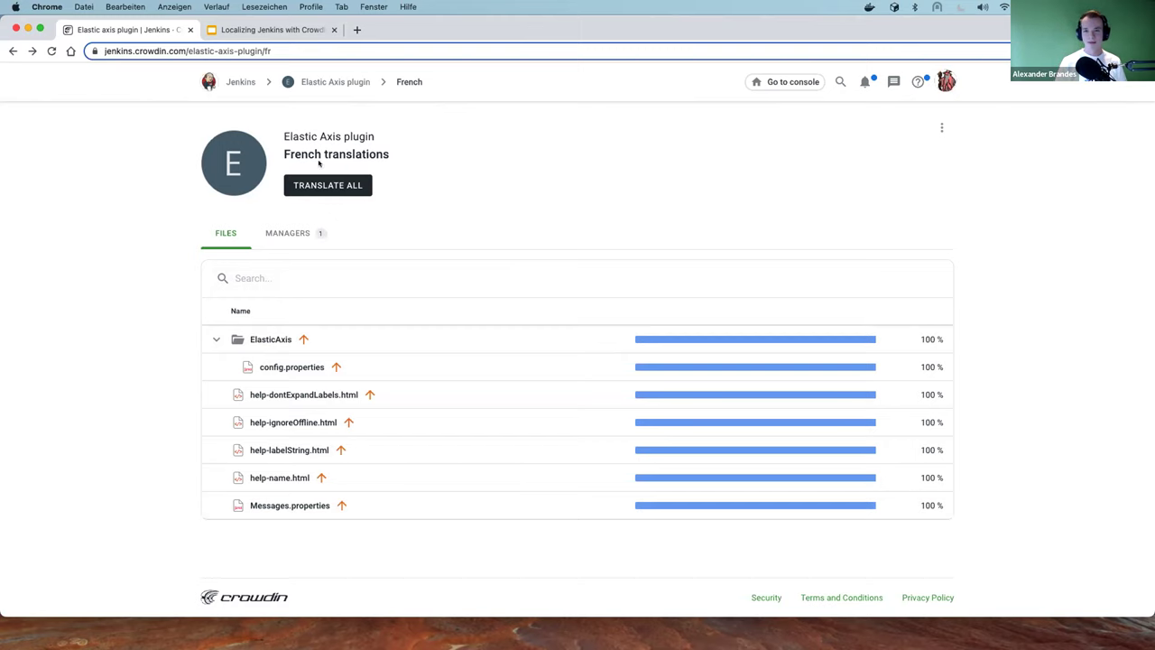
{"action": "left_click", "coordinate": [239, 83]}
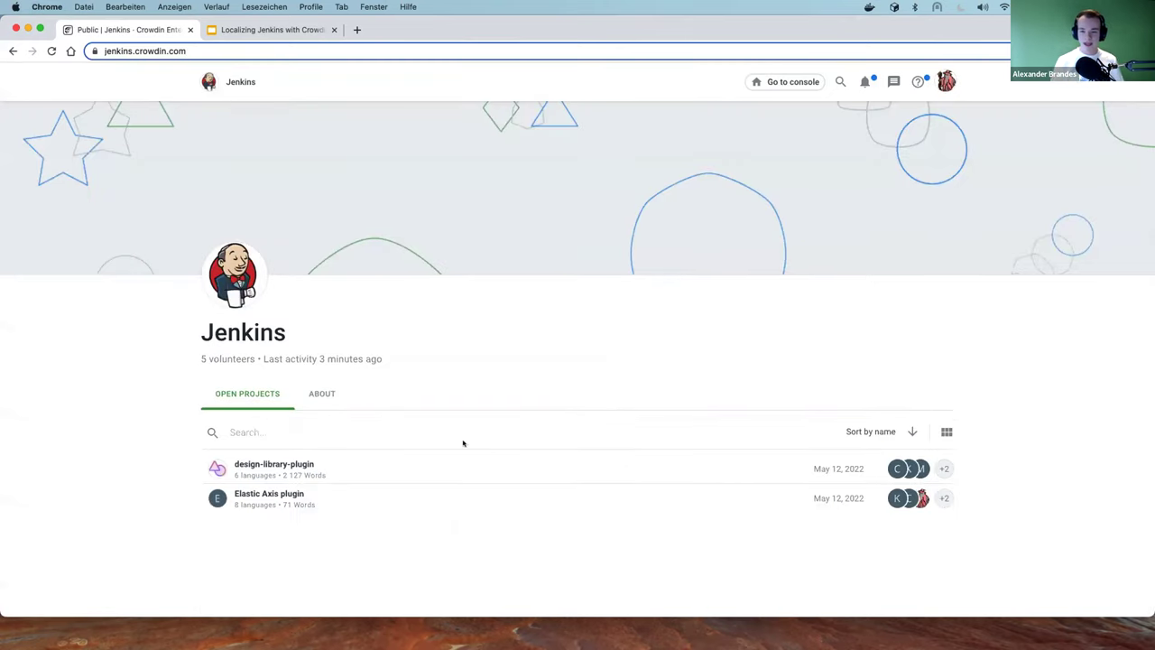
{"action": "scroll", "coordinate": [387, 463], "scroll_direction": "down", "scroll_amount": 5}
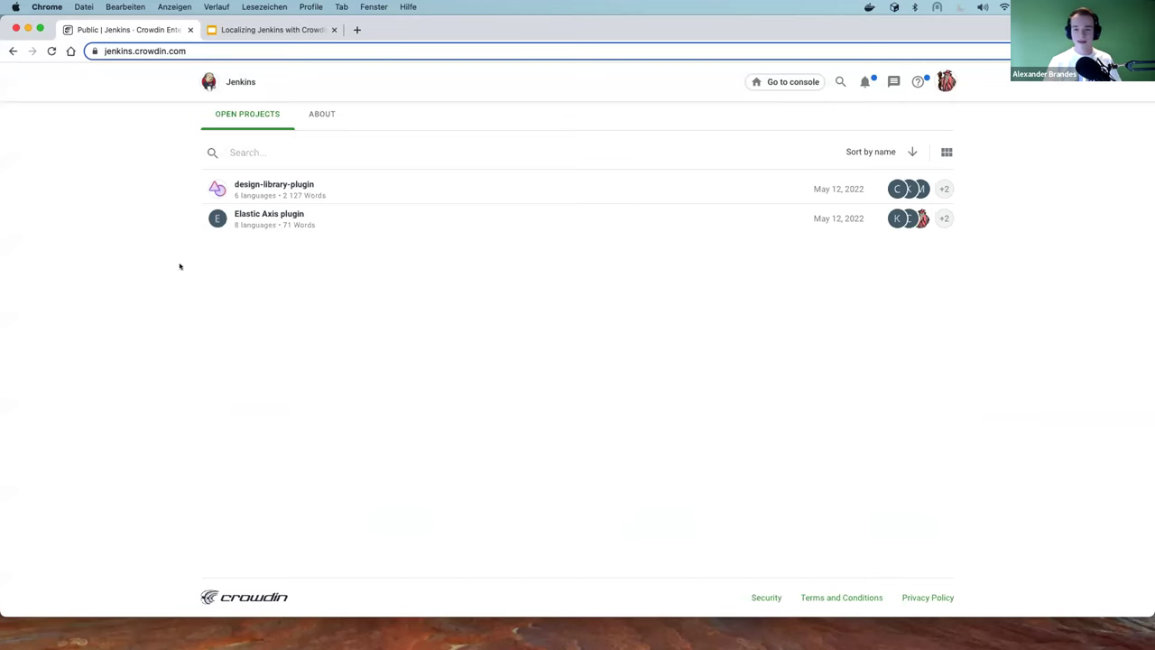
{"action": "left_click", "coordinate": [258, 213]}
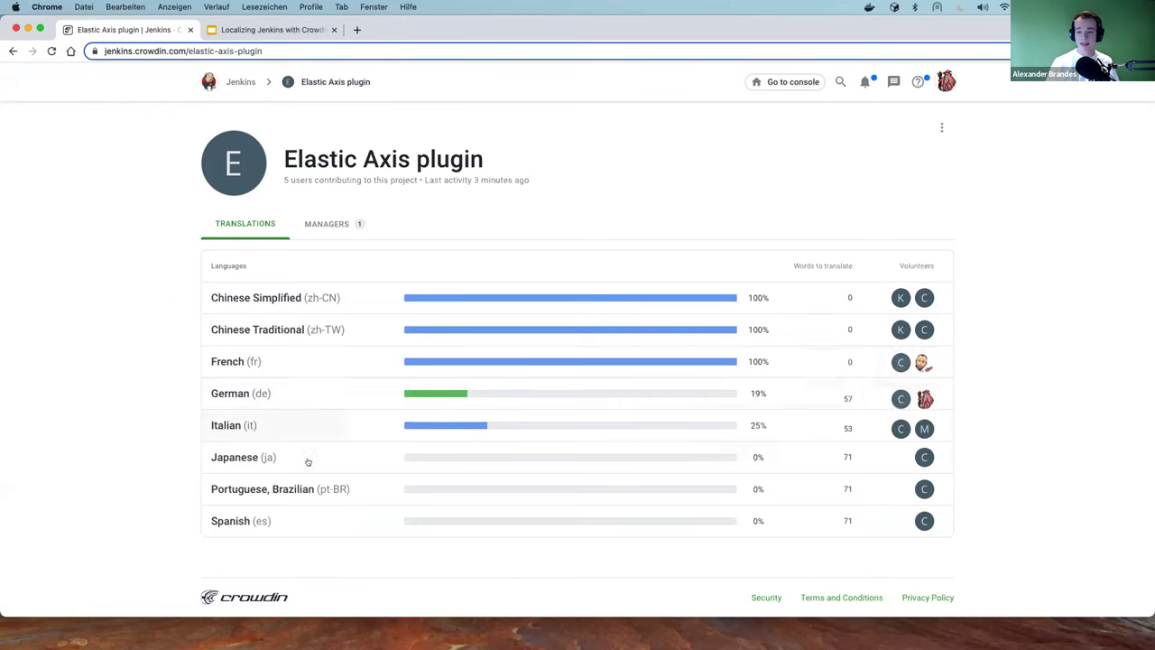
{"action": "left_click", "coordinate": [352, 359]}
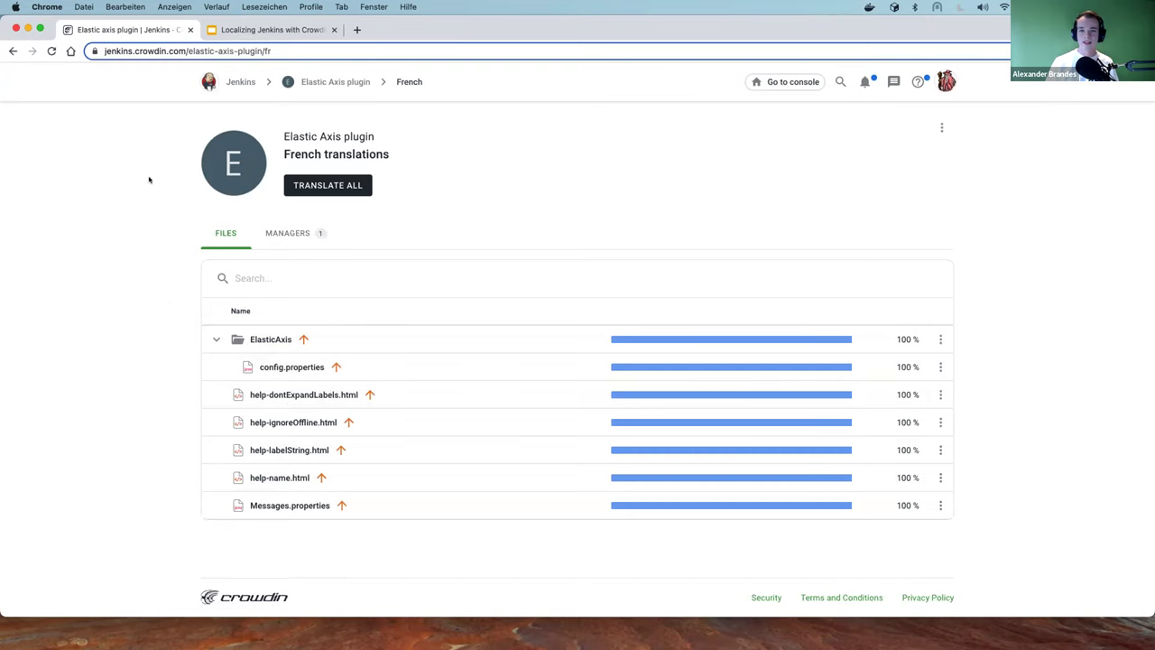
Open all French Elastic Axis strings with TRANSLATE ALL and select the offline-nodes help string
{"action": "left_click", "coordinate": [334, 188]}
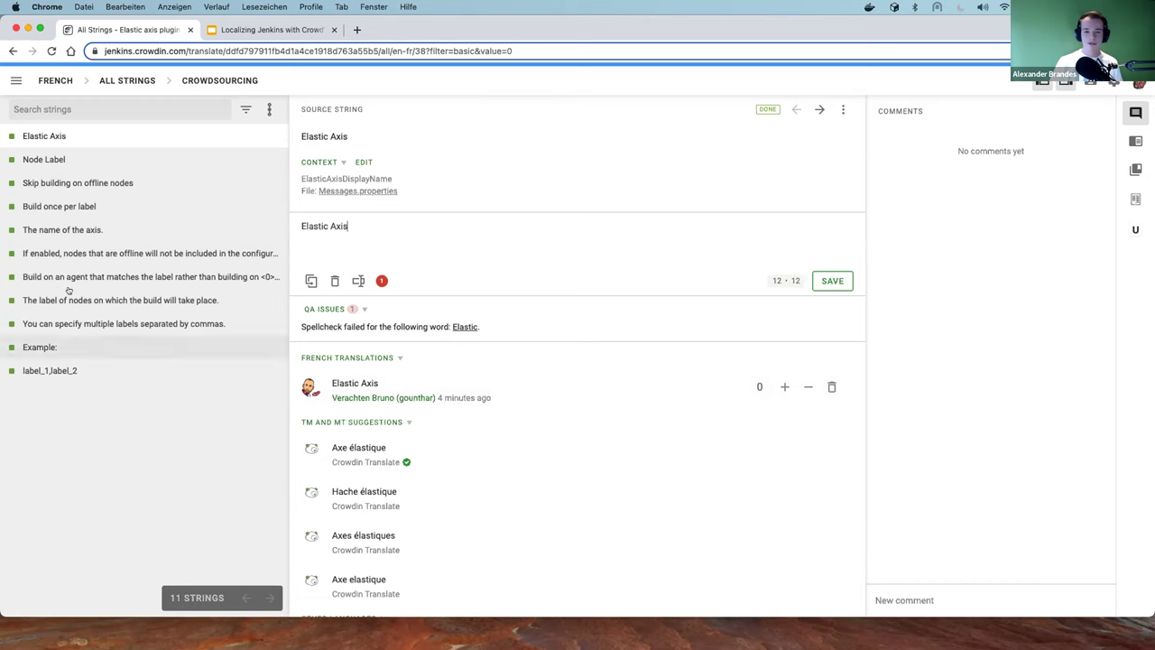
{"action": "left_click", "coordinate": [59, 254]}
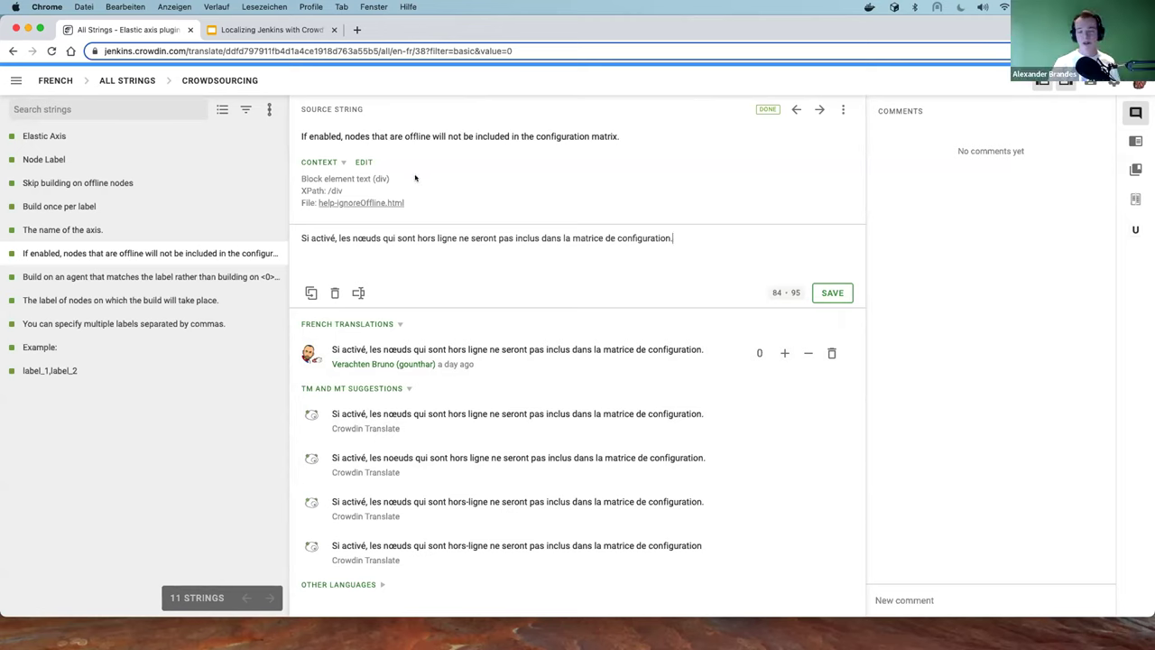
Open the Workflow mode list from the CROWDSOURCING breadcrumb on the offline-nodes string
{"action": "mouse_move", "coordinate": [415, 177]}
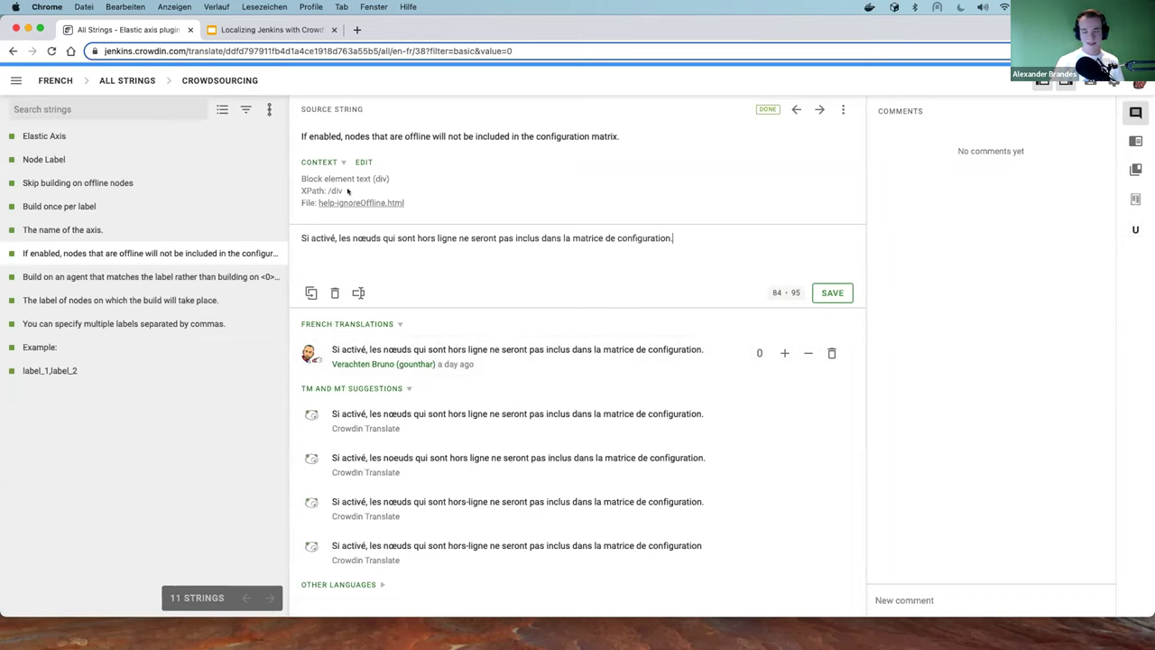
{"action": "mouse_move", "coordinate": [347, 190]}
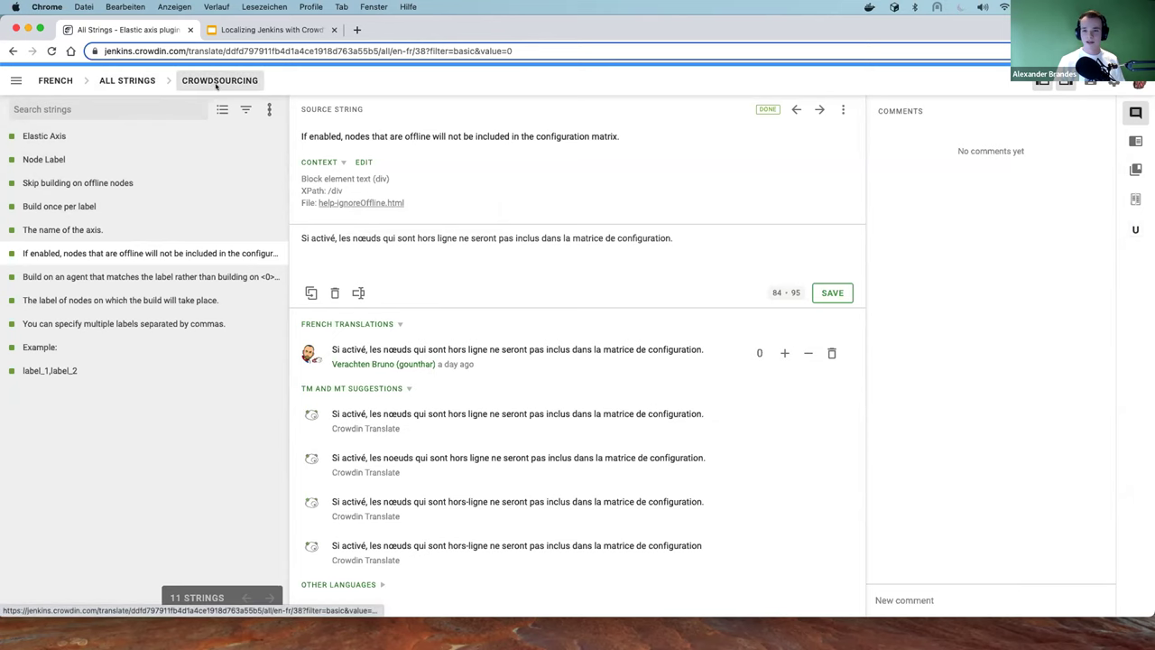
{"action": "left_click", "coordinate": [215, 85]}
Switch the French editor to Proofreading and select 'The name of the axis.' for review
{"action": "left_click", "coordinate": [191, 162]}
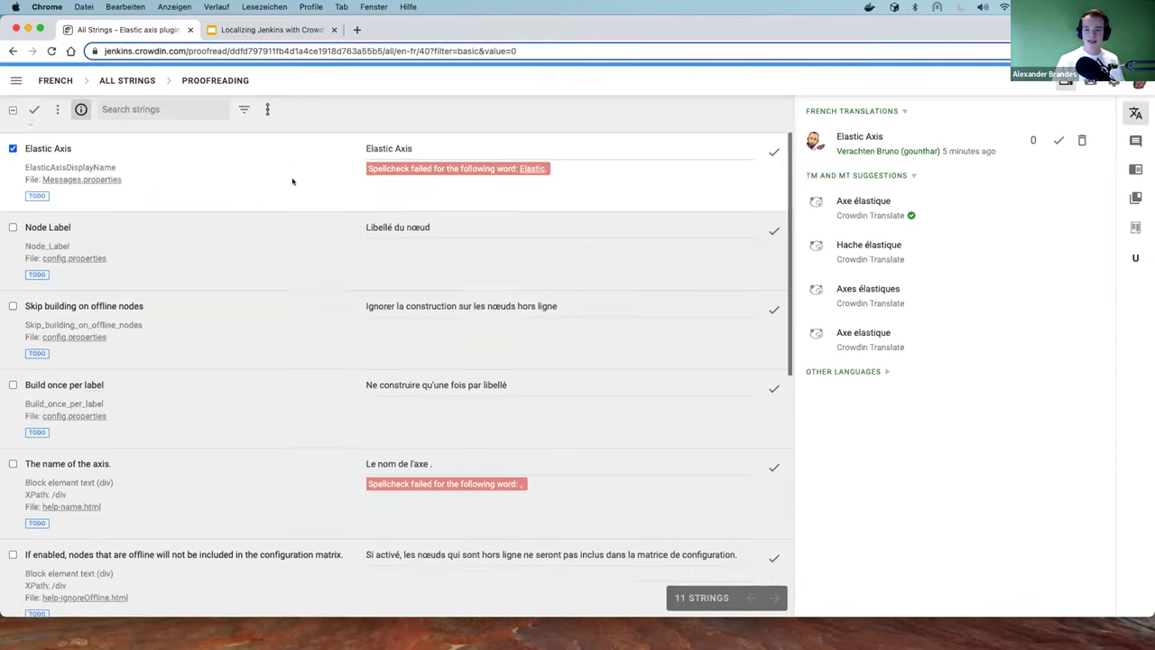
{"action": "scroll", "coordinate": [285, 181], "scroll_direction": "down", "scroll_amount": 5}
{"action": "scroll", "coordinate": [275, 179], "scroll_direction": "up", "scroll_amount": 5}
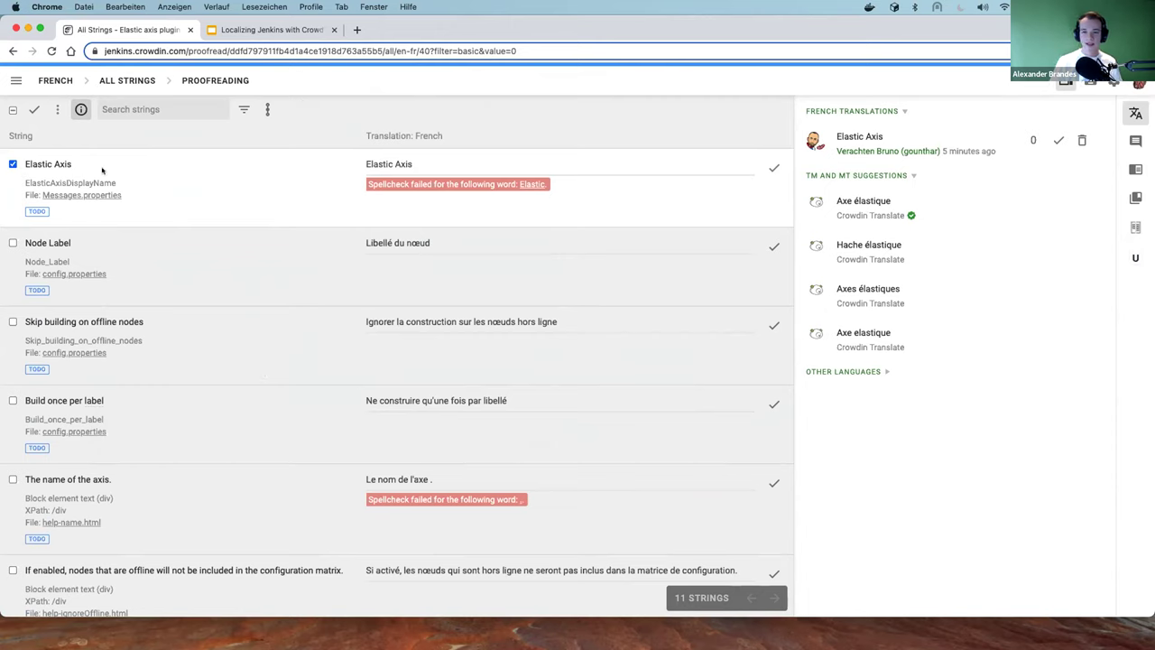
{"action": "scroll", "coordinate": [242, 210], "scroll_direction": "down", "scroll_amount": 5}
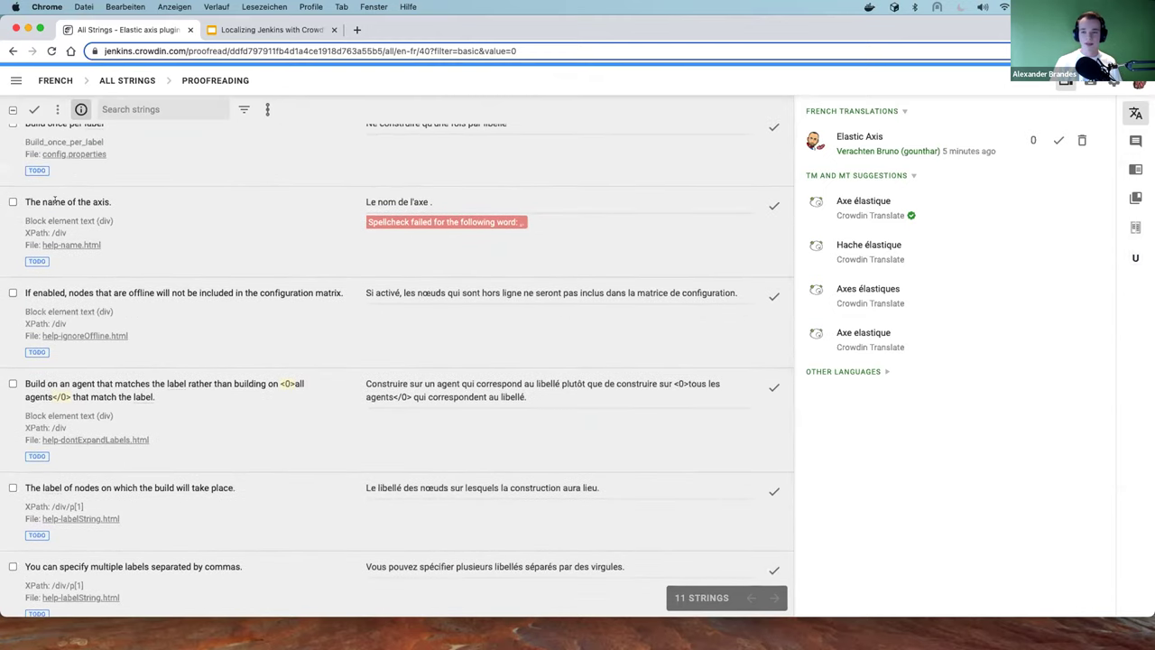
{"action": "left_click", "coordinate": [449, 191]}
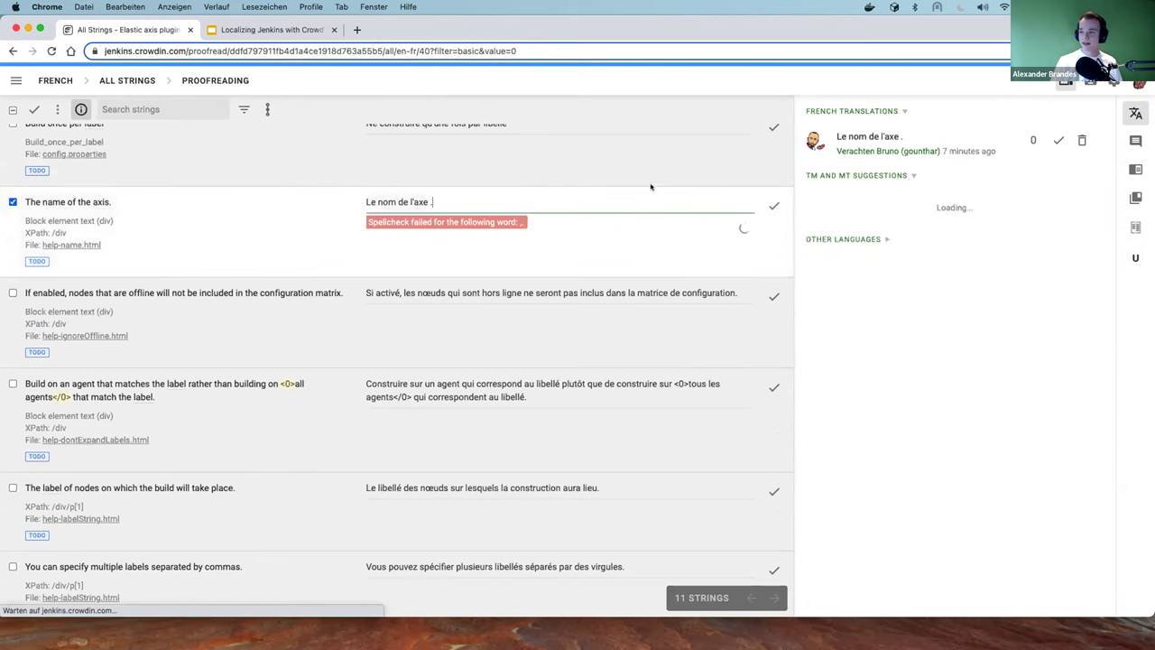
{"action": "scroll", "coordinate": [613, 183], "scroll_direction": "up", "scroll_amount": 3}
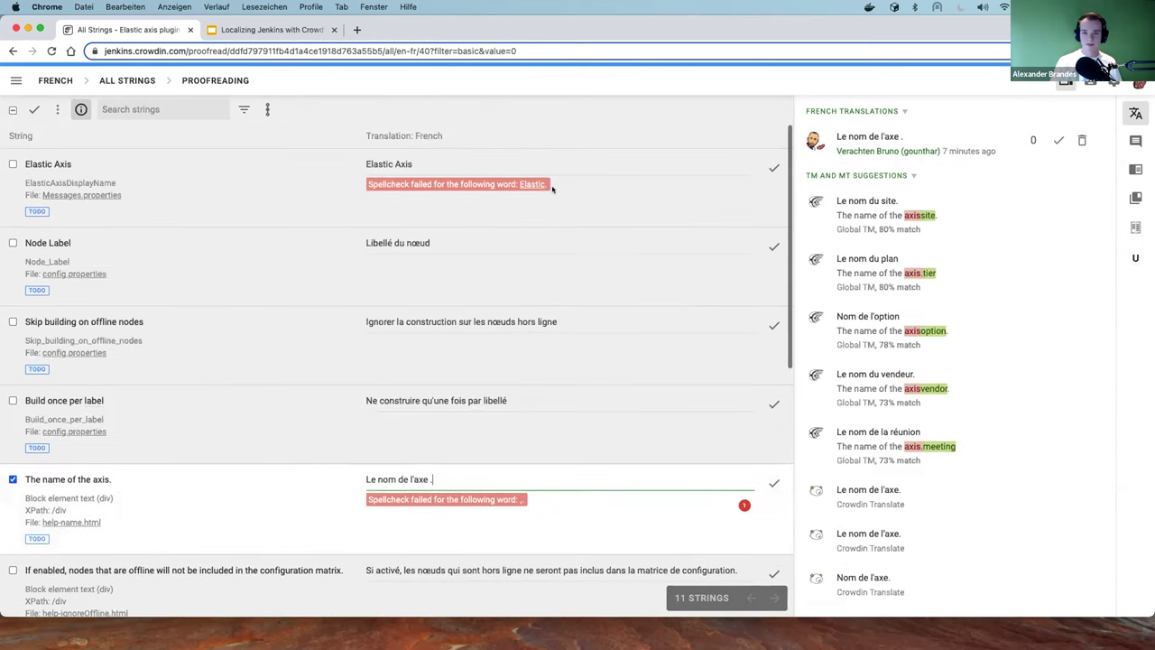
{"action": "scroll", "coordinate": [307, 145], "scroll_direction": "down", "scroll_amount": 1}
{"action": "scroll", "coordinate": [312, 146], "scroll_direction": "up", "scroll_amount": 1}
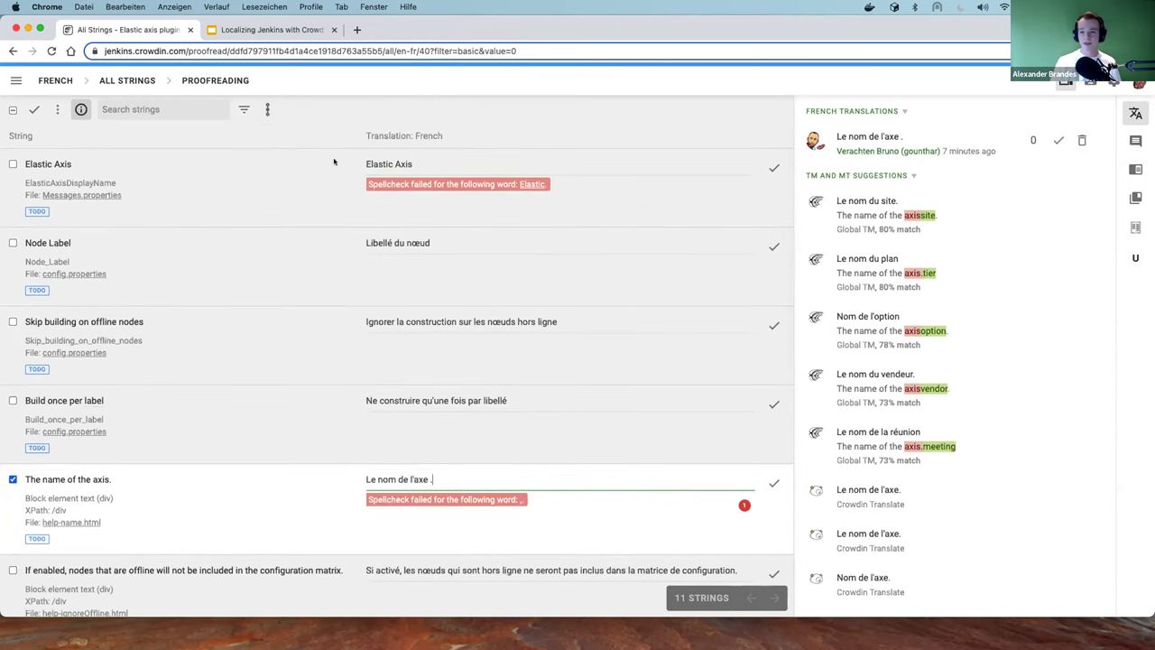
{"action": "scroll", "coordinate": [330, 160], "scroll_direction": "down", "scroll_amount": 1}
{"action": "scroll", "coordinate": [331, 163], "scroll_direction": "up", "scroll_amount": 1}
Approve the 'Elastic Axis' French translation and look over the strings still to do
{"action": "left_click", "coordinate": [772, 169]}
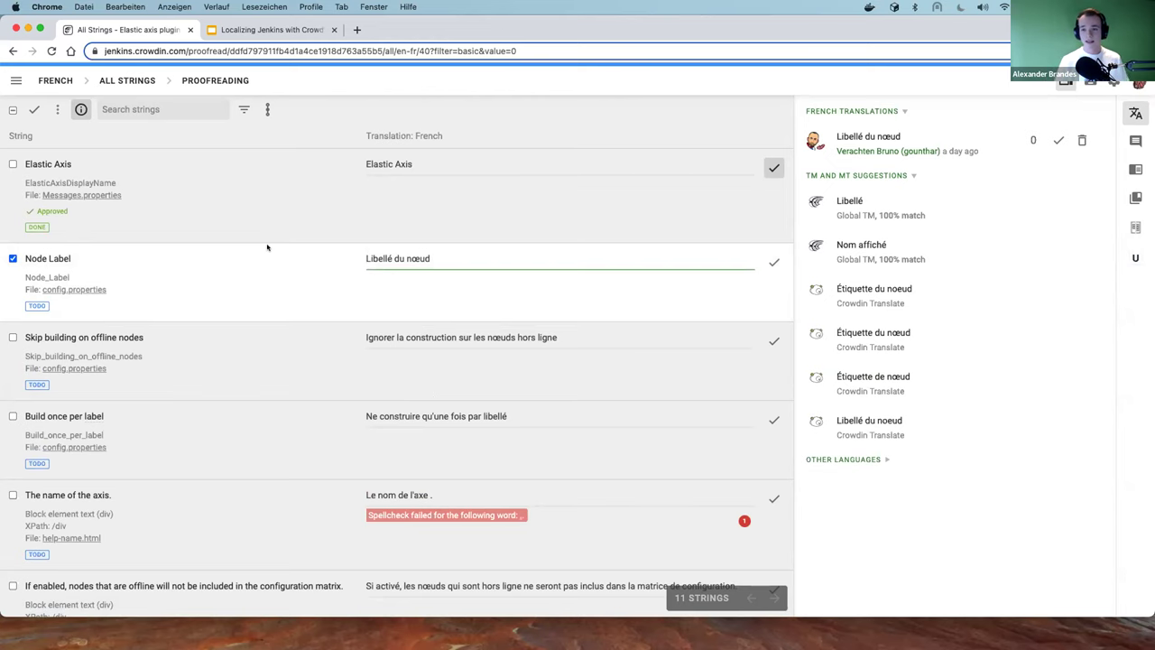
{"action": "scroll", "coordinate": [472, 255], "scroll_direction": "down", "scroll_amount": 1}
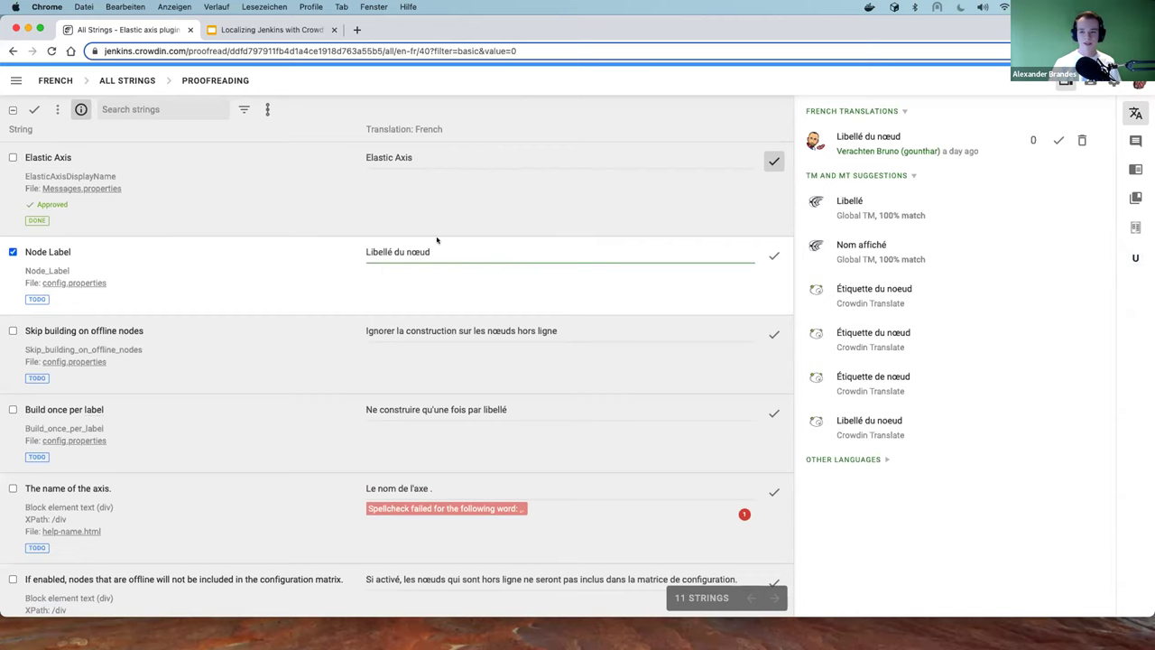
{"action": "scroll", "coordinate": [431, 246], "scroll_direction": "down", "scroll_amount": 1}
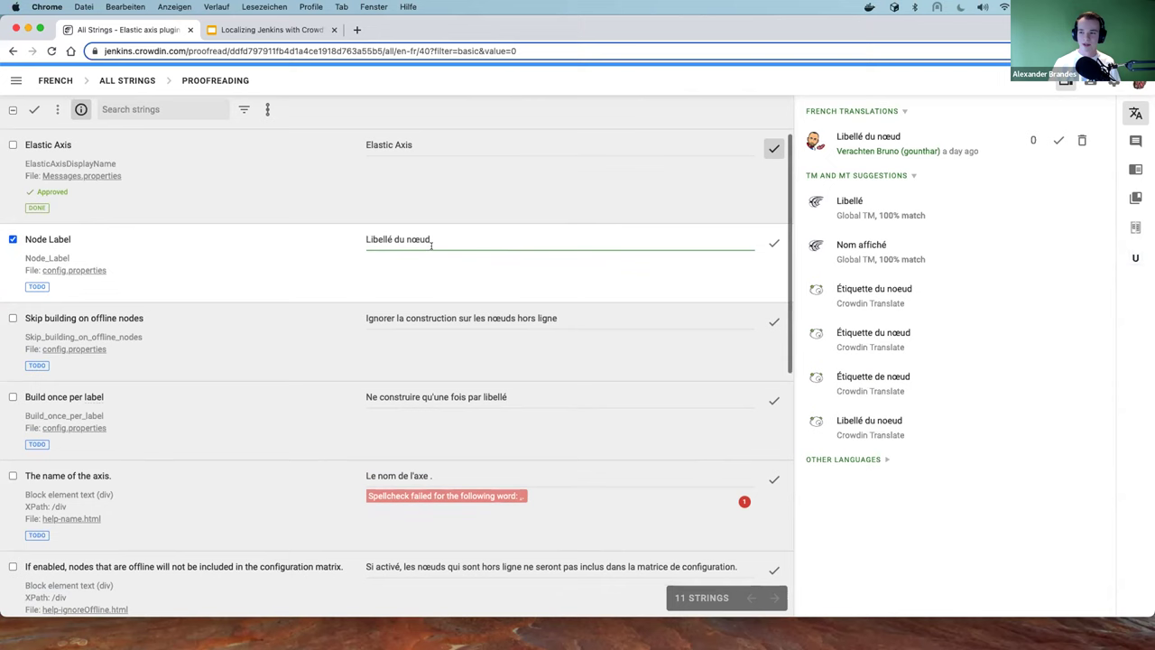
{"action": "scroll", "coordinate": [437, 250], "scroll_direction": "down", "scroll_amount": 6}
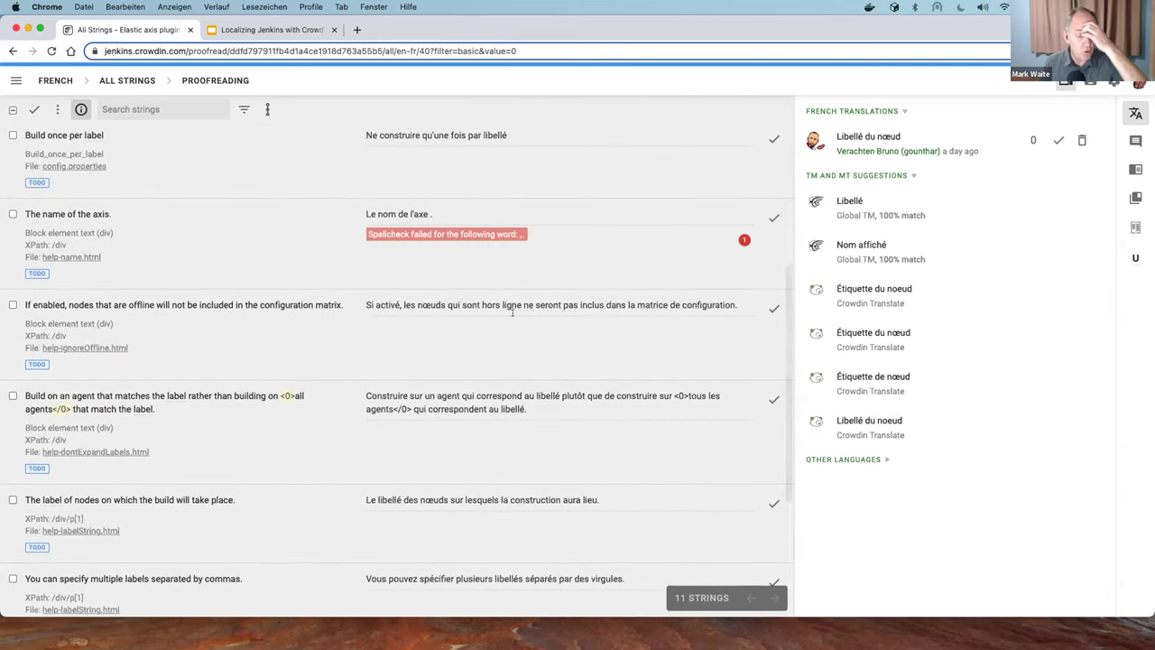
{"action": "scroll", "coordinate": [261, 312], "scroll_direction": "up", "scroll_amount": 6}
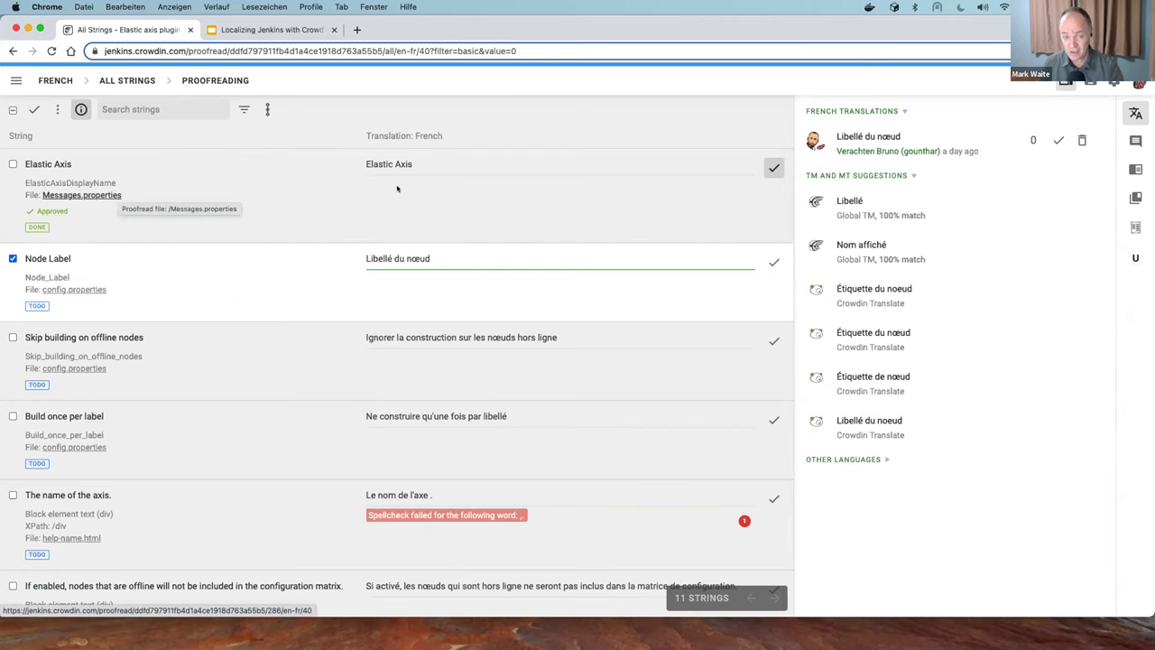
Type test characters into the Elastic Axis translation and delete them again
{"action": "left_click", "coordinate": [466, 163]}
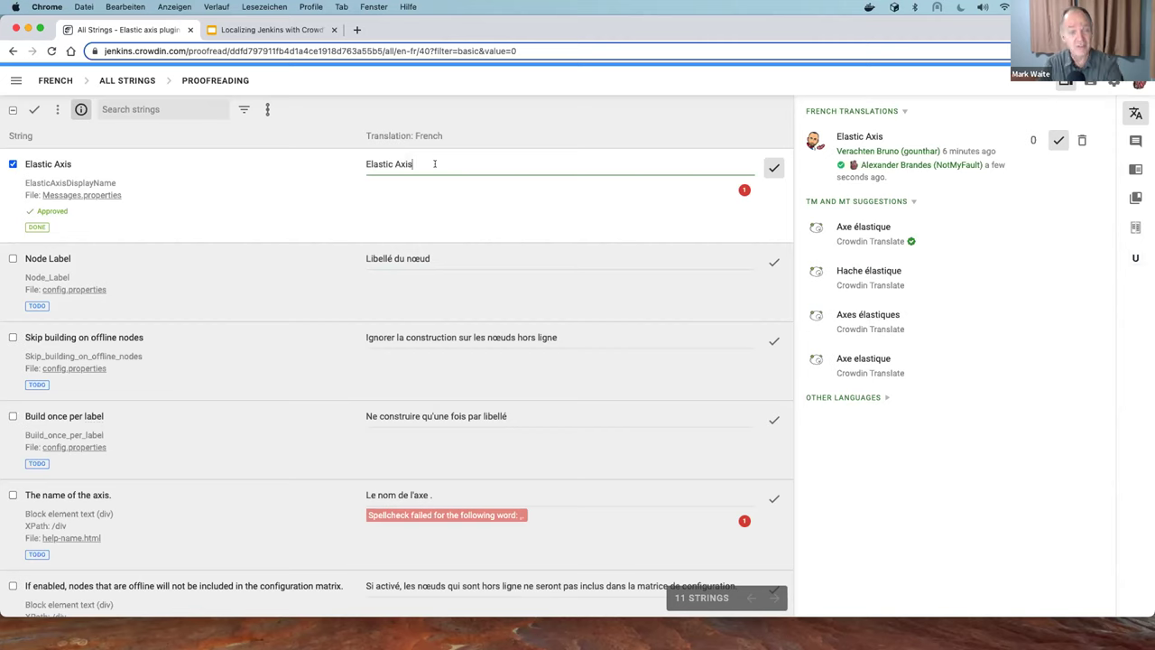
{"action": "type", "text": "ddddd"}
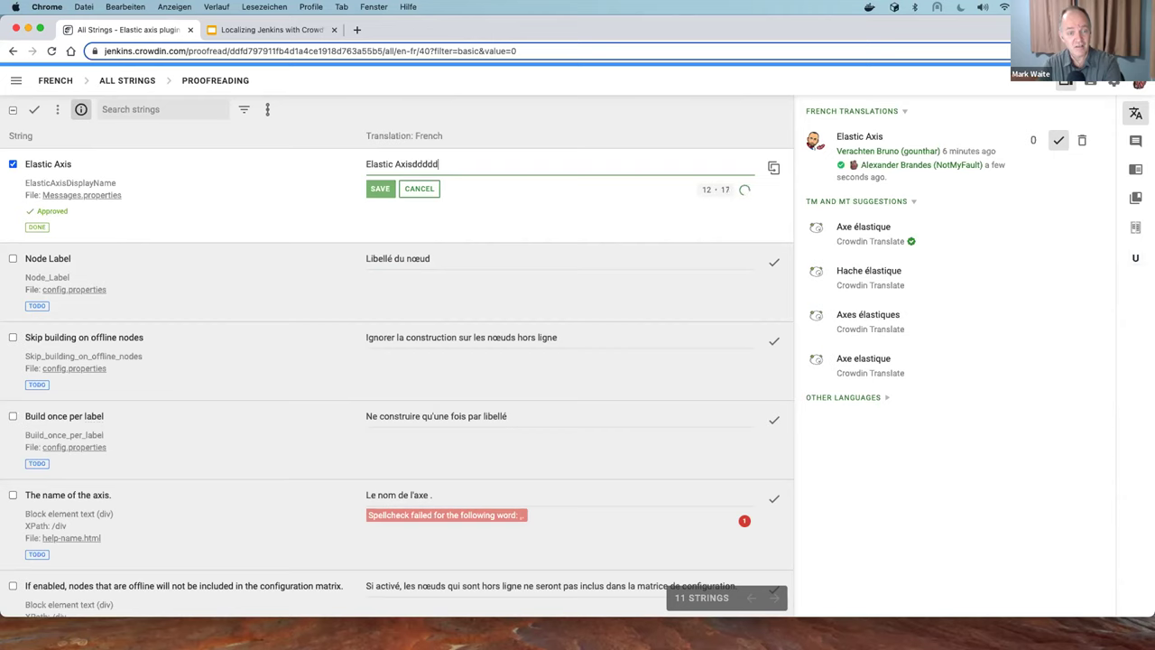
{"action": "key", "text": "BackSpace"}
{"action": "key", "text": "BackSpace"}
{"action": "key", "text": "BackSpace"}
{"action": "key", "text": "BackSpace"}
{"action": "key", "text": "BackSpace"}
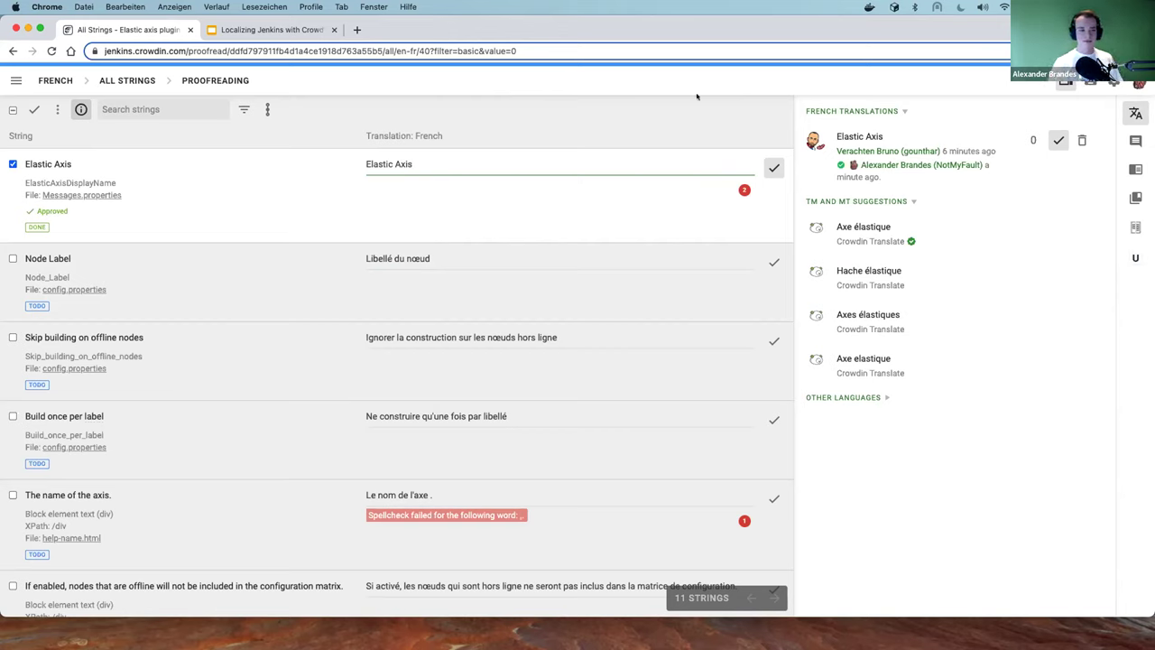
Quit the editor back to the Elastic axis plugin's French project page
{"action": "scroll", "coordinate": [504, 144], "scroll_direction": "down", "scroll_amount": 10}
{"action": "scroll", "coordinate": [500, 140], "scroll_direction": "up", "scroll_amount": 10}
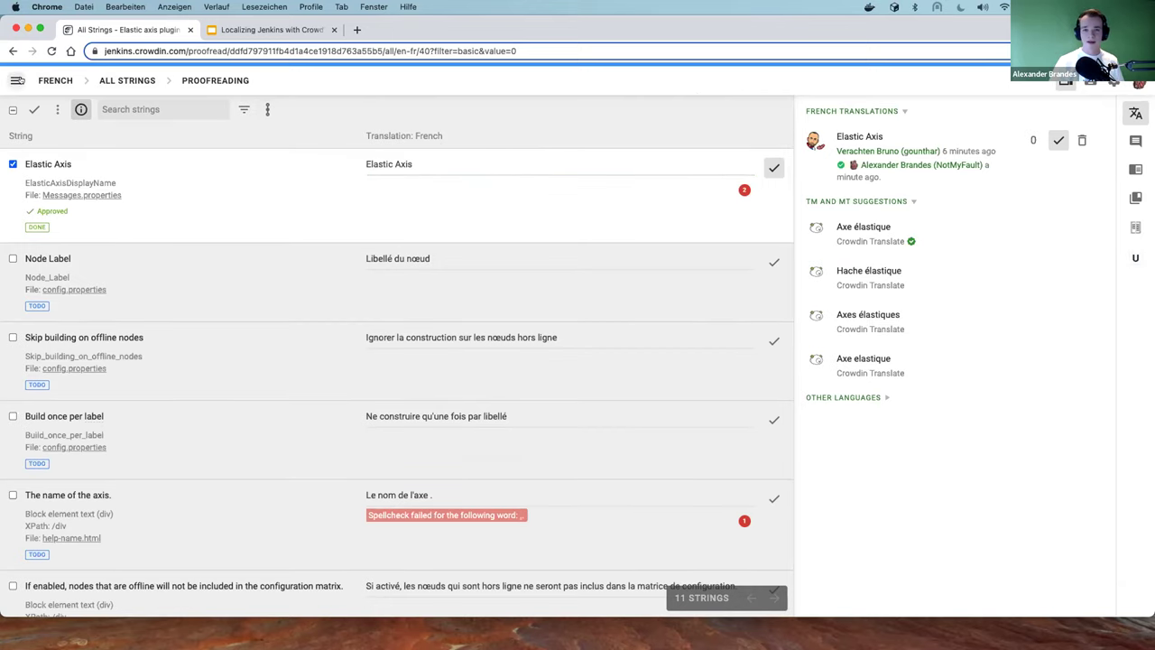
{"action": "left_click", "coordinate": [17, 80]}
{"action": "left_click", "coordinate": [72, 287]}
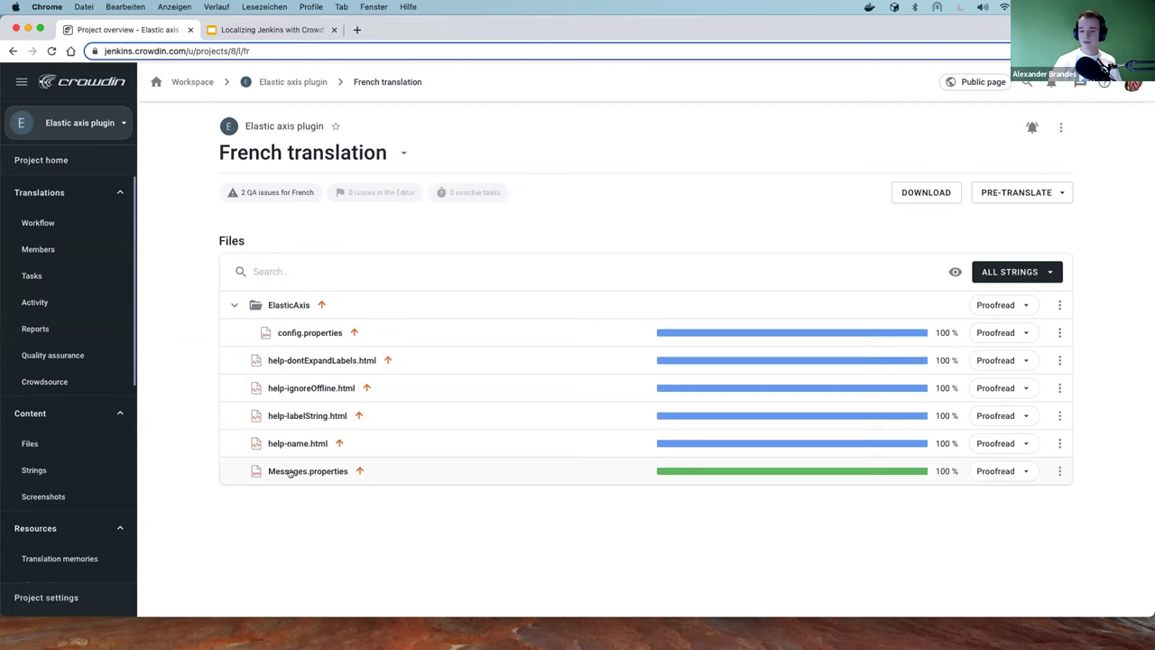
Read the approval stats on the green French Messages.properties progress bar
{"action": "mouse_move", "coordinate": [778, 470]}
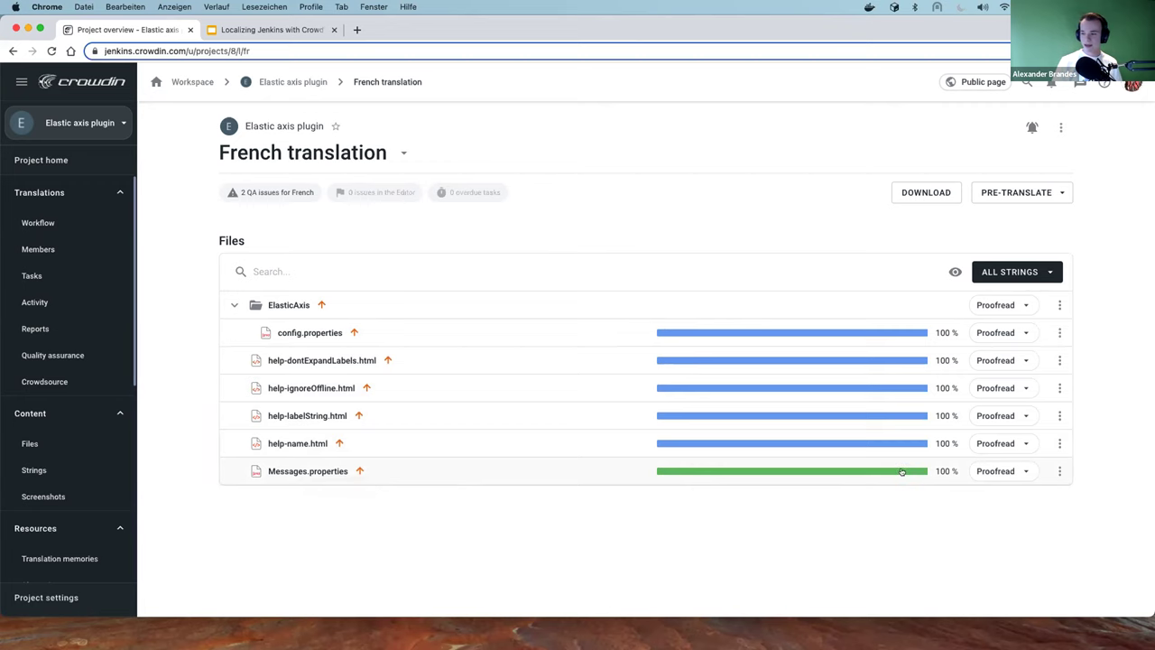
{"action": "mouse_move", "coordinate": [902, 470]}
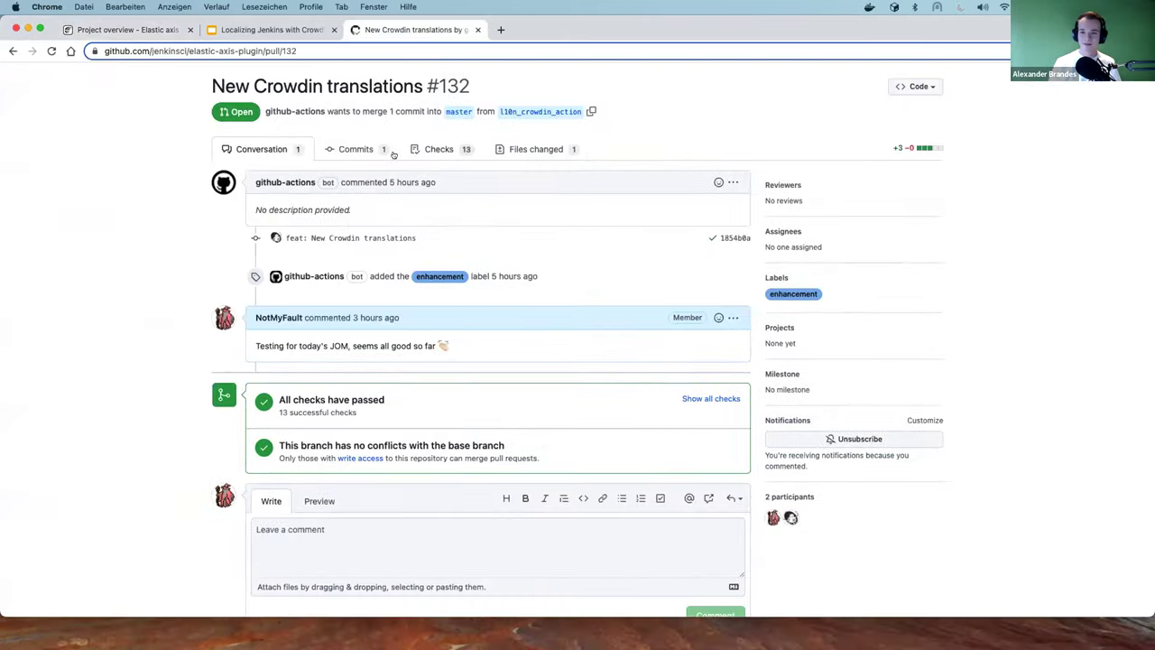
View the Files changed of pull request #132, New Crowdin translations
{"action": "scroll", "coordinate": [135, 166], "scroll_direction": "up", "scroll_amount": 3}
{"action": "left_click", "coordinate": [135, 165]}
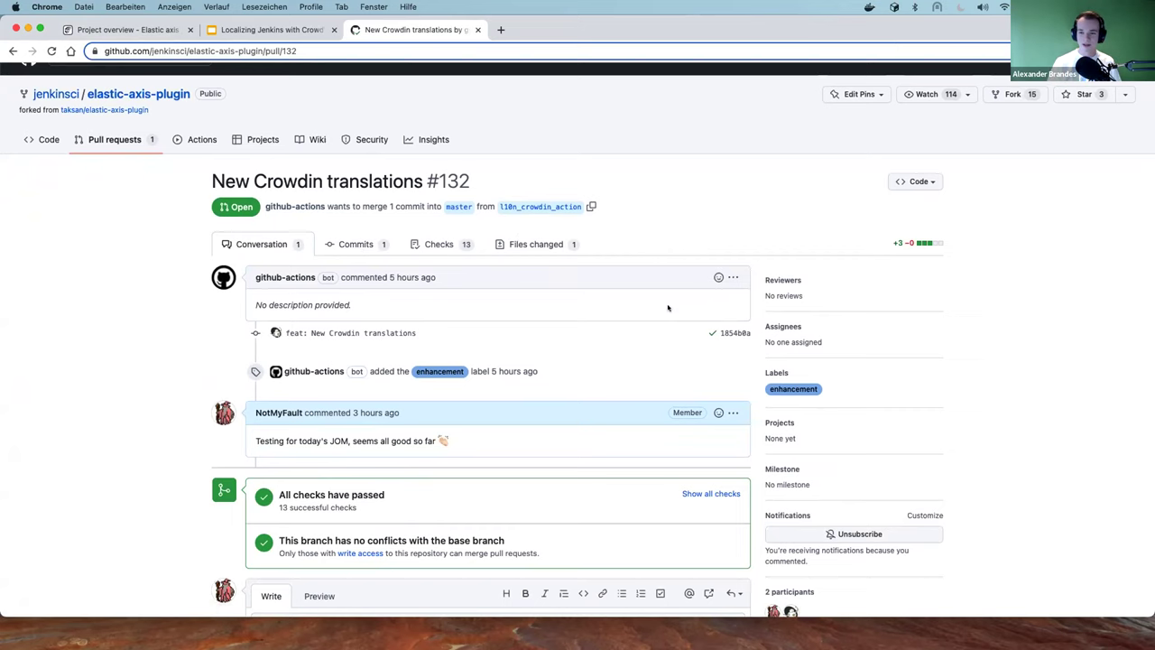
{"action": "left_click", "coordinate": [536, 244]}
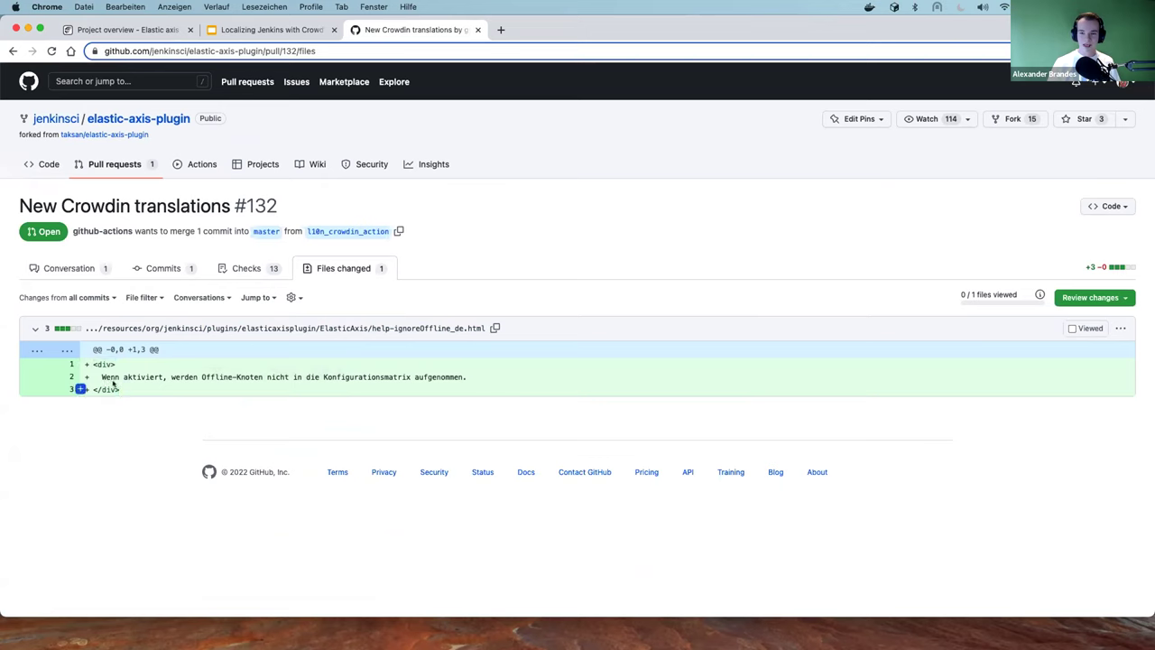
Highlight the translated German diff lines, then reload the pull request to show new changes
{"action": "left_click_drag", "start_coordinate": [93, 364], "coordinate": [120, 364]}
{"action": "left_click", "coordinate": [120, 363]}
{"action": "left_click_drag", "start_coordinate": [99, 377], "coordinate": [506, 379]}
{"action": "left_click", "coordinate": [356, 298]}
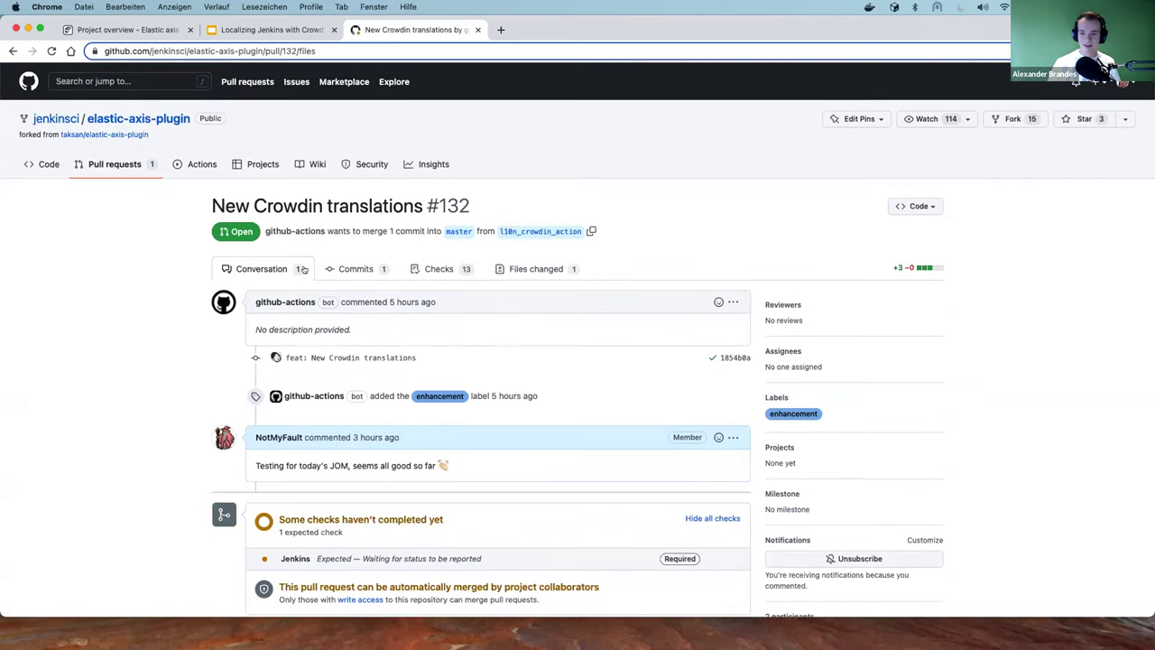
{"action": "right_click", "coordinate": [531, 268]}
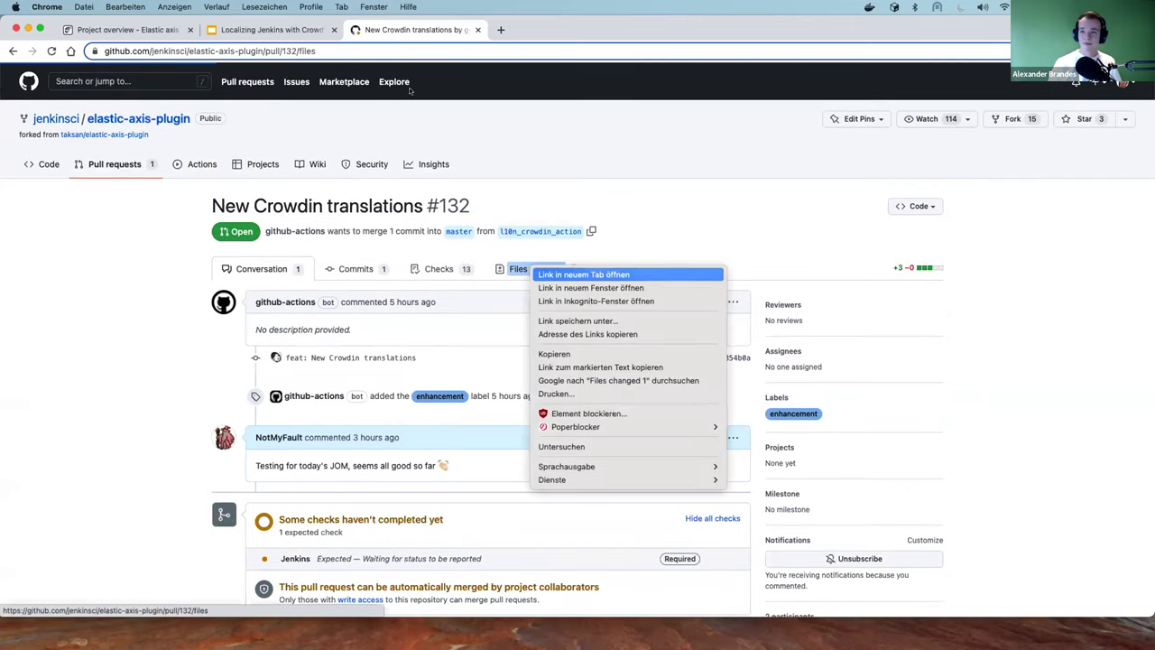
Open the changed files in a new tab and highlight the French value 'Elastic Axis'
{"action": "left_click", "coordinate": [584, 274]}
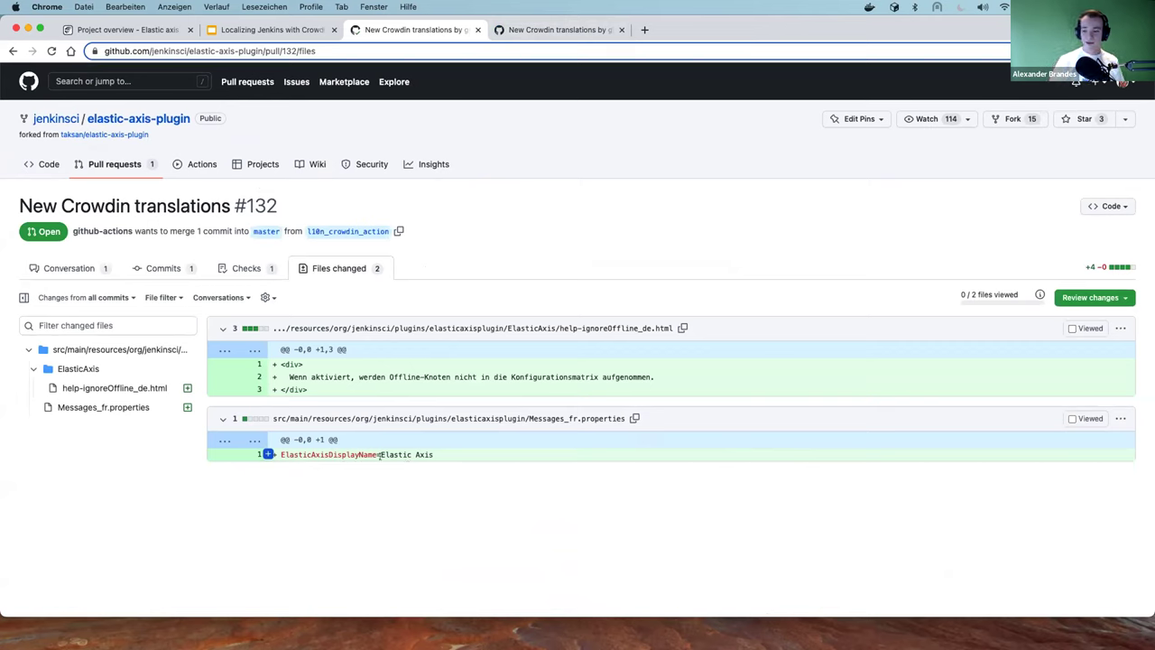
{"action": "left_click_drag", "start_coordinate": [381, 455], "coordinate": [434, 456]}
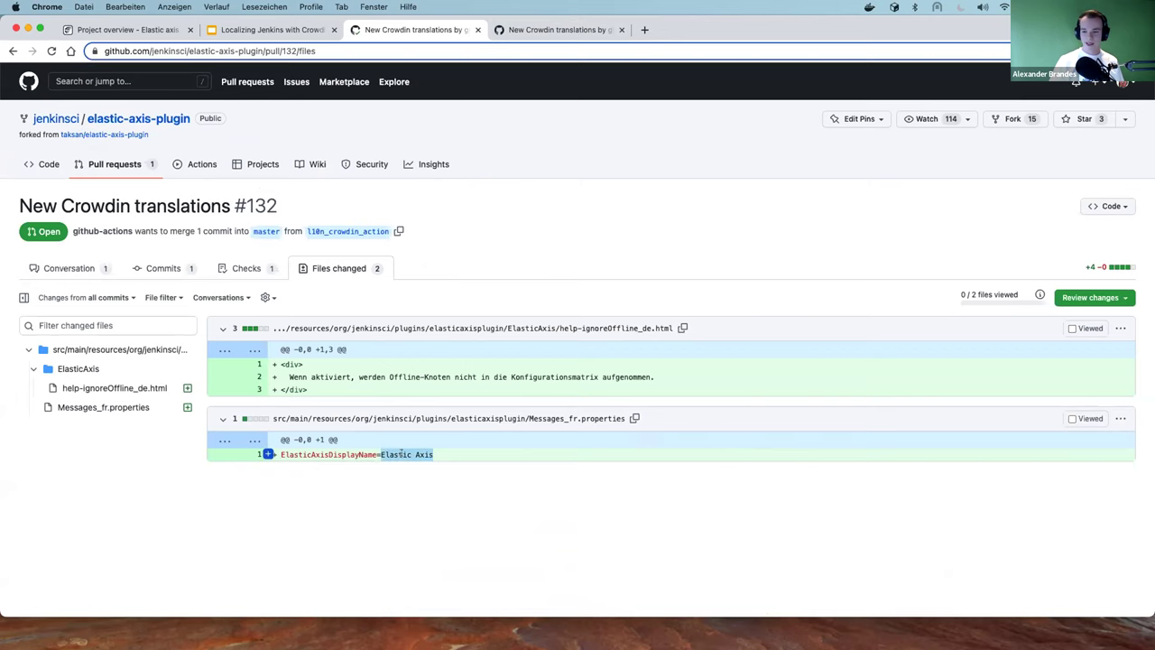
{"action": "left_click", "coordinate": [401, 454]}
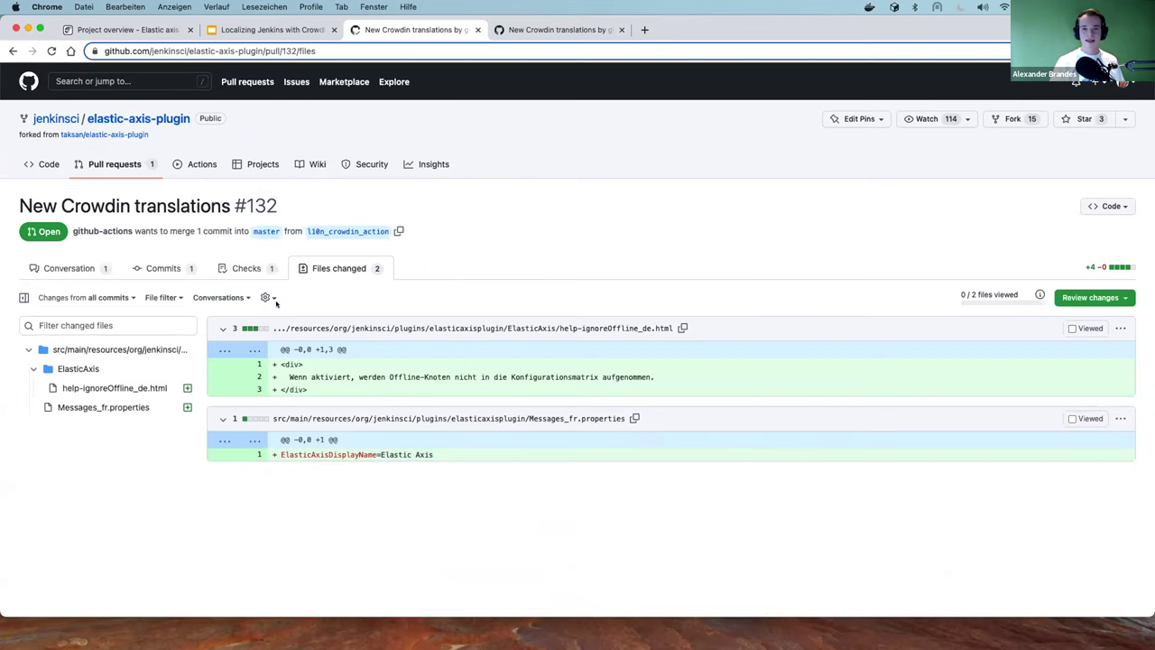
Scroll through pull request #132's conversation, then go to the repository's code page
{"action": "scroll", "coordinate": [271, 305], "scroll_direction": "left", "scroll_amount": 5}
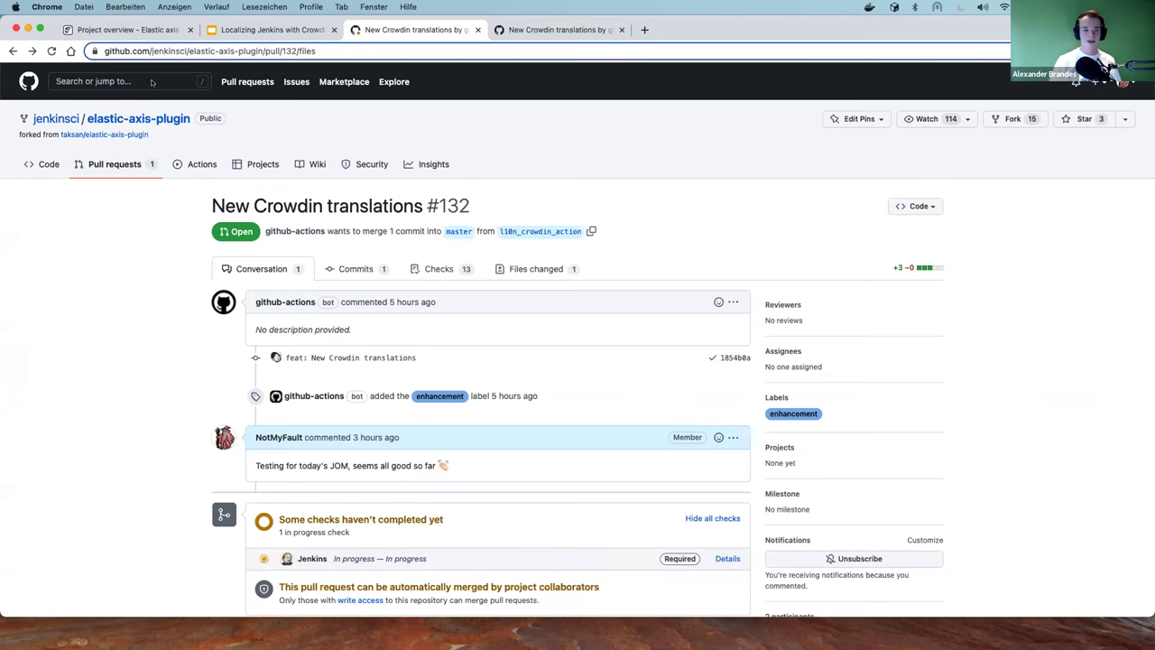
{"action": "scroll", "coordinate": [141, 227], "scroll_direction": "down", "scroll_amount": 1}
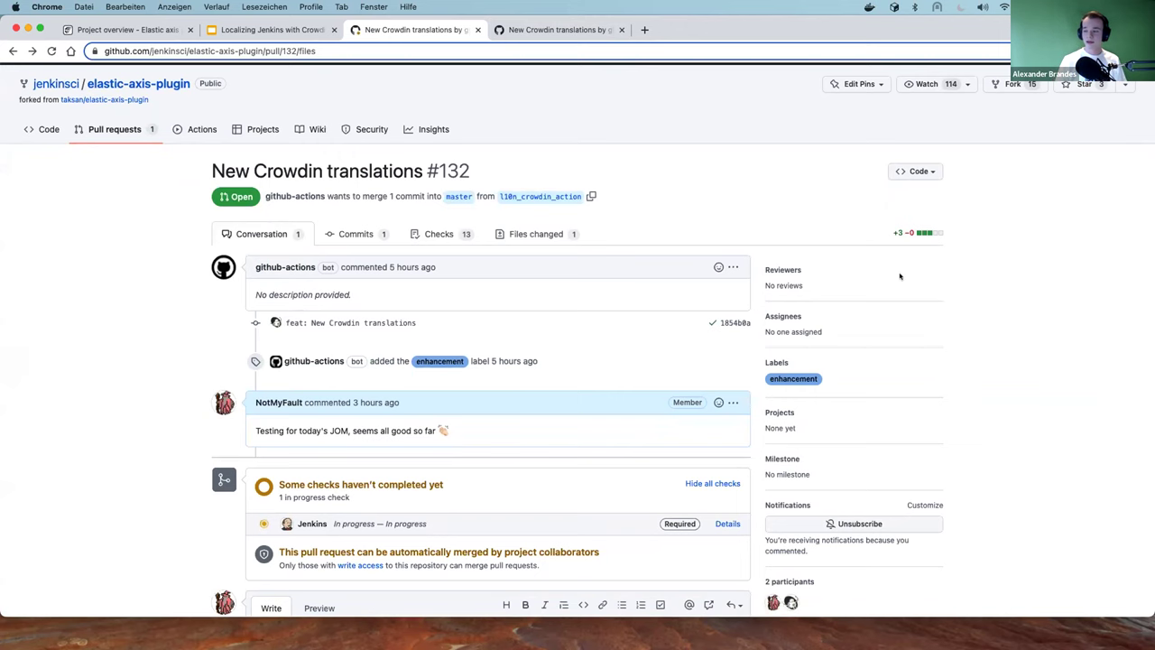
{"action": "scroll", "coordinate": [632, 290], "scroll_direction": "down", "scroll_amount": 3}
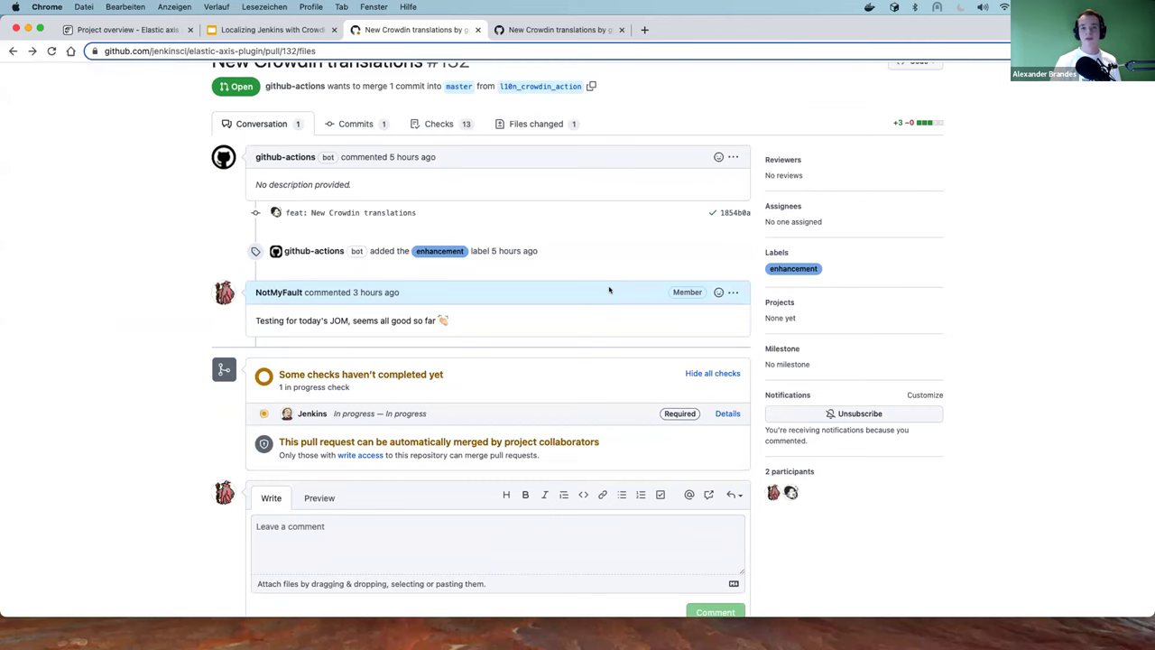
{"action": "scroll", "coordinate": [381, 220], "scroll_direction": "up", "scroll_amount": 1}
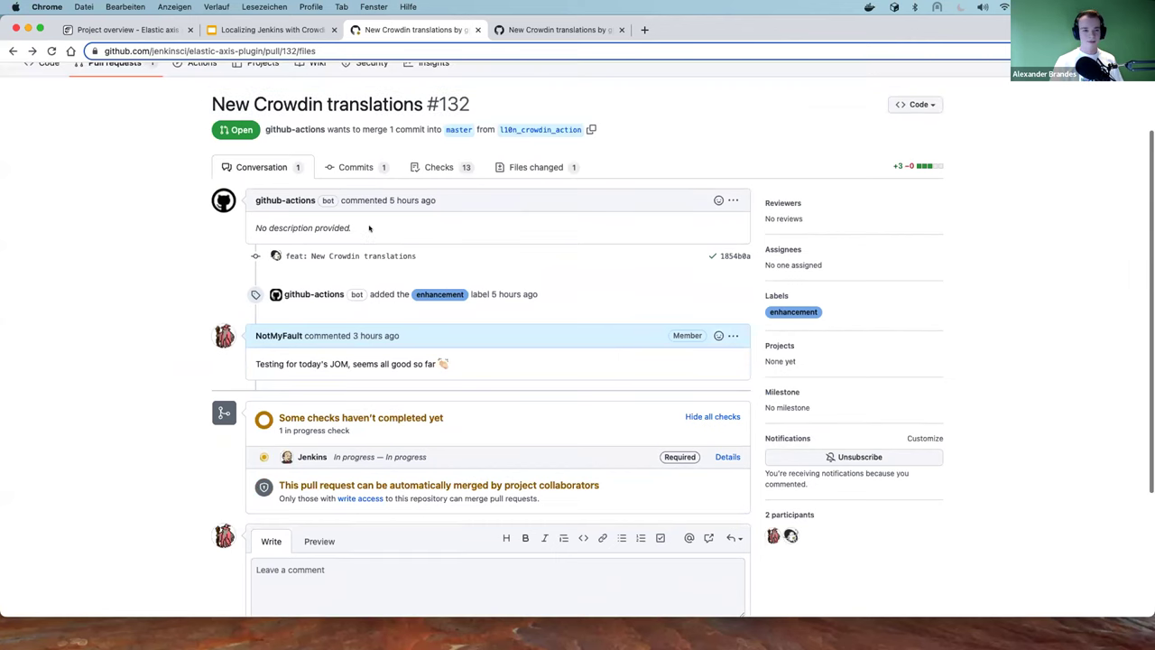
{"action": "scroll", "coordinate": [333, 227], "scroll_direction": "up", "scroll_amount": 2}
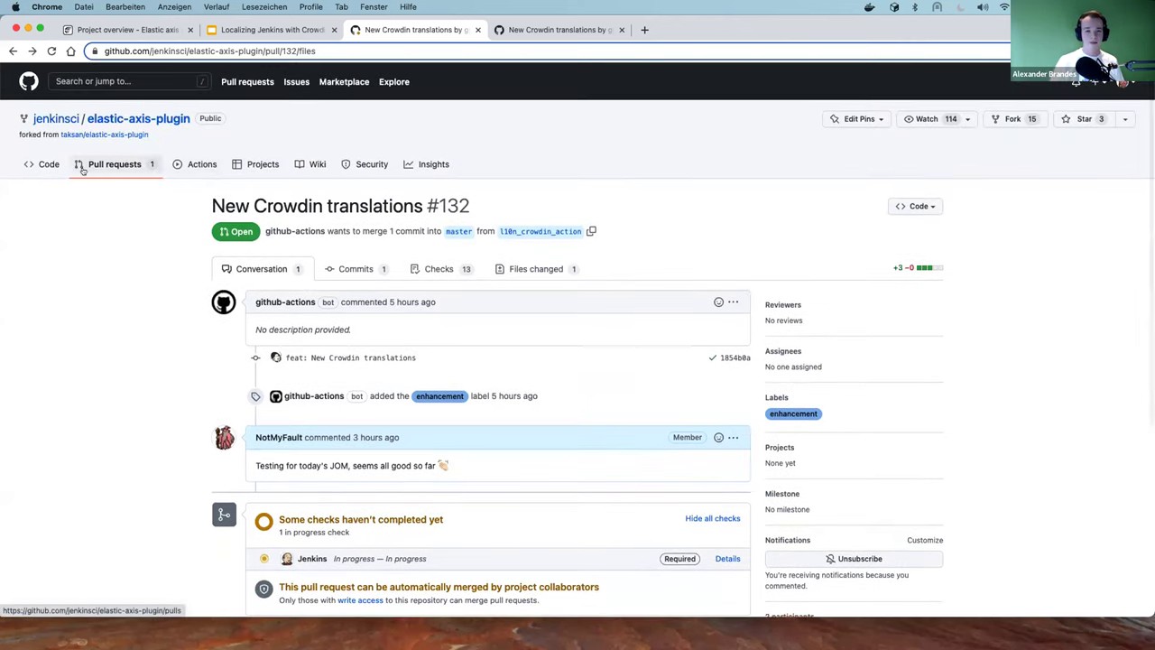
{"action": "scroll", "coordinate": [206, 267], "scroll_direction": "down", "scroll_amount": 3}
{"action": "scroll", "coordinate": [87, 107], "scroll_direction": "up", "scroll_amount": 3}
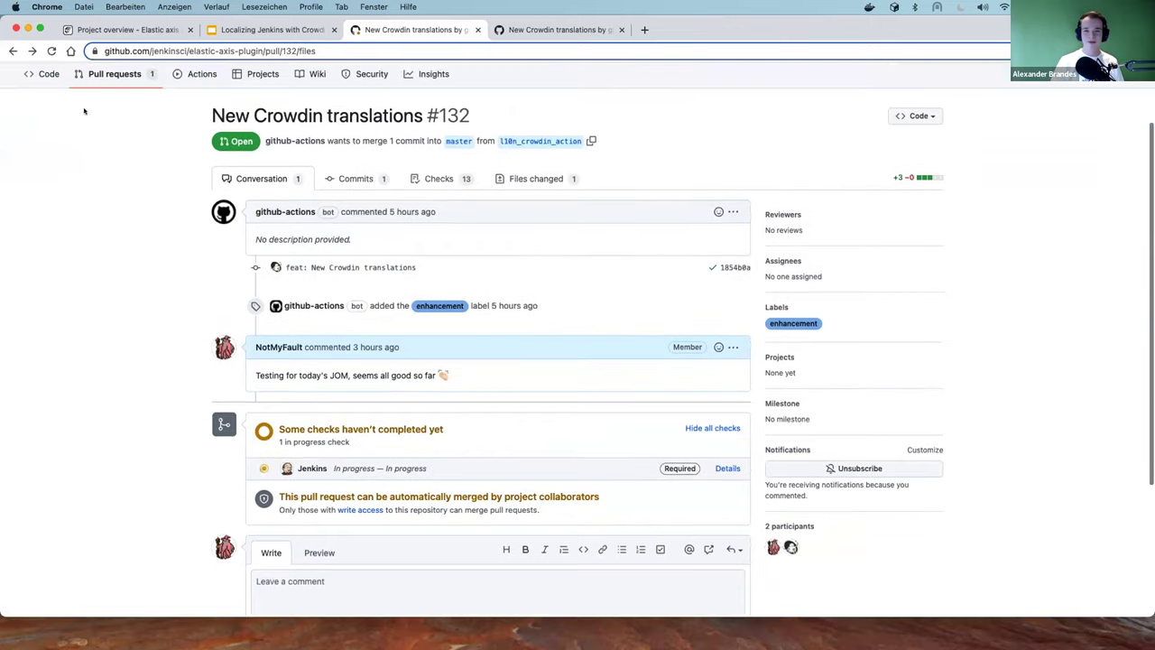
{"action": "left_click", "coordinate": [45, 161]}
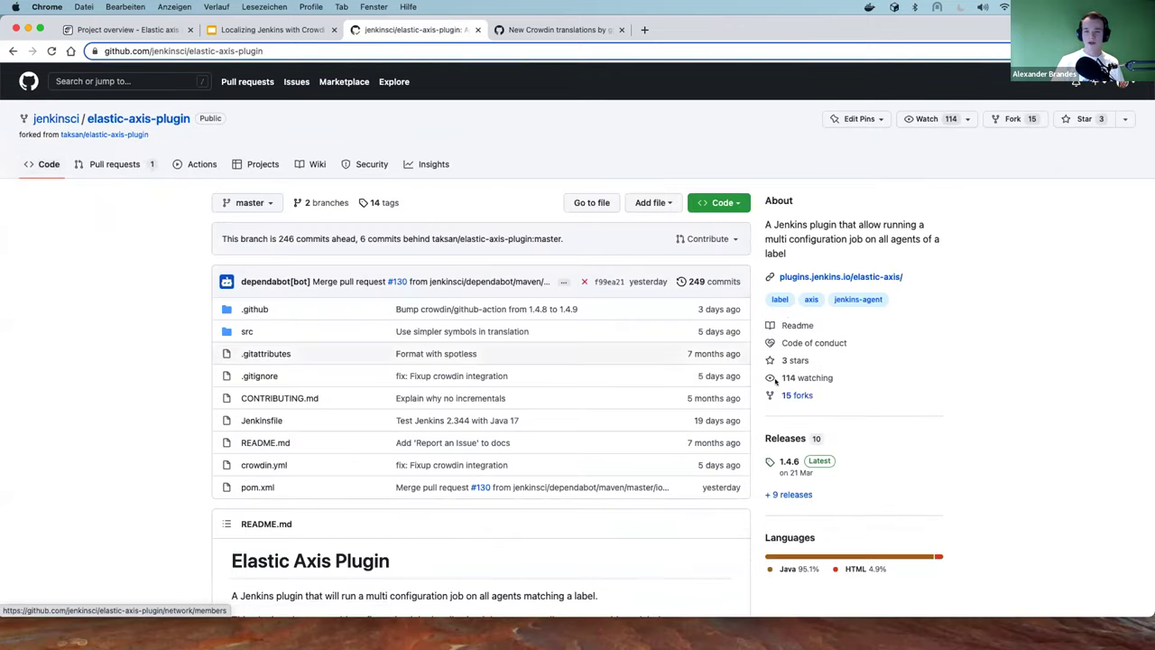
Show the elastic-axis-plugin code page, going back to PR #132 once before reopening it
{"action": "scroll", "coordinate": [599, 240], "scroll_direction": "left", "scroll_amount": 5}
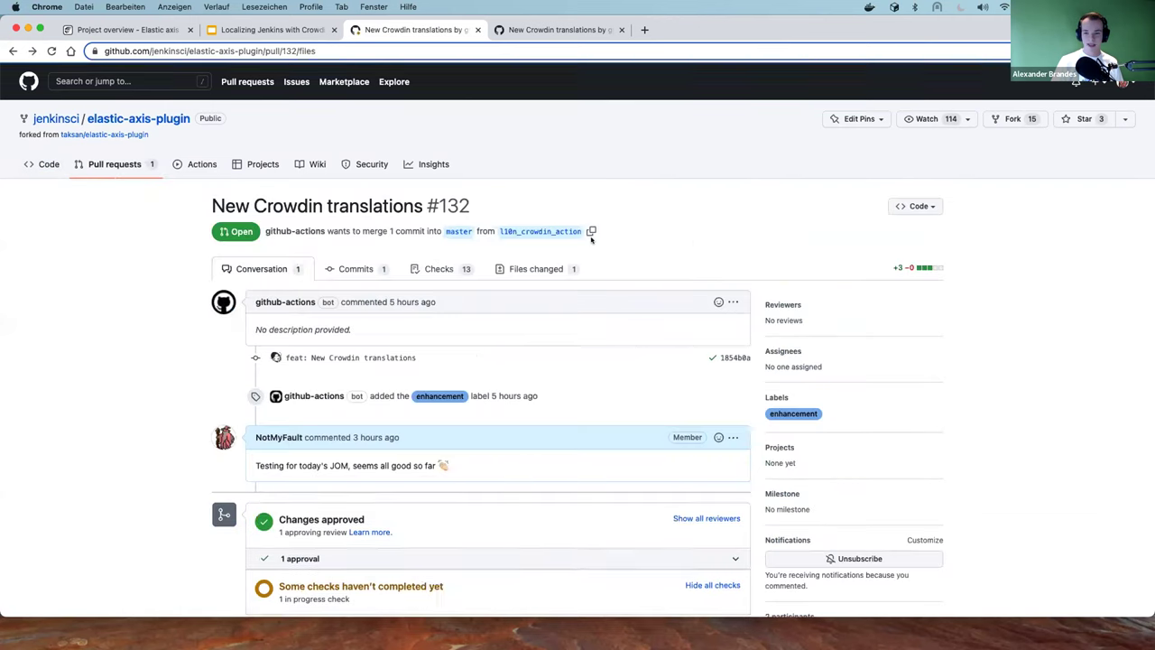
{"action": "scroll", "coordinate": [591, 240], "scroll_direction": "down", "scroll_amount": 3}
{"action": "scroll", "coordinate": [591, 240], "scroll_direction": "up", "scroll_amount": 2}
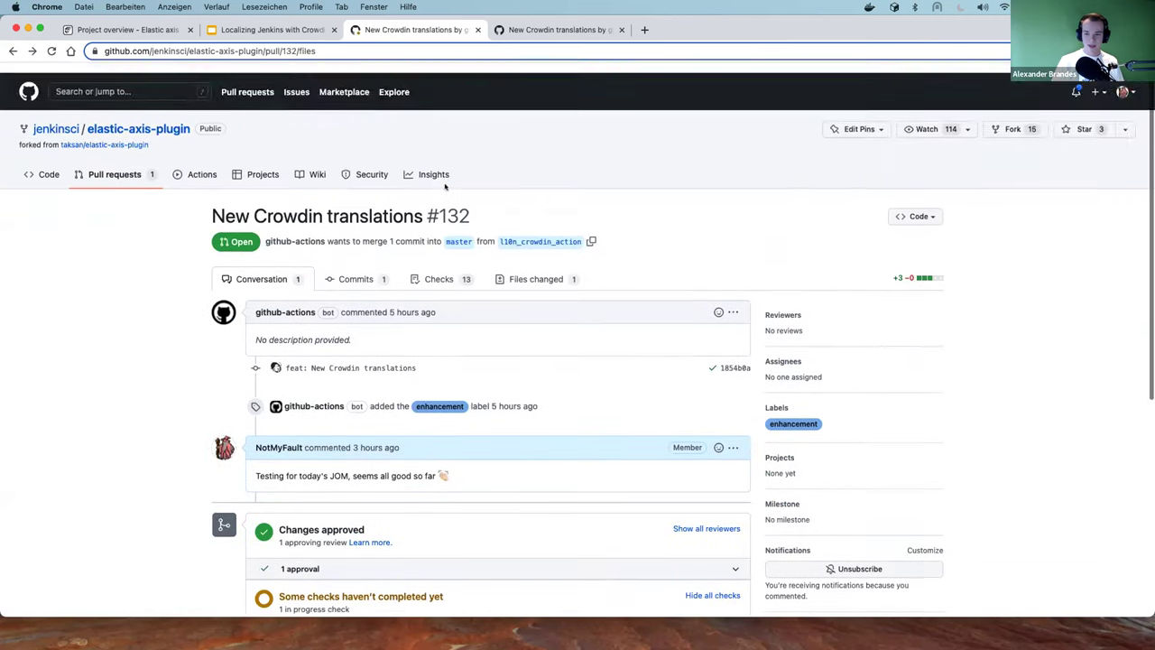
{"action": "scroll", "coordinate": [591, 240], "scroll_direction": "down", "scroll_amount": 2}
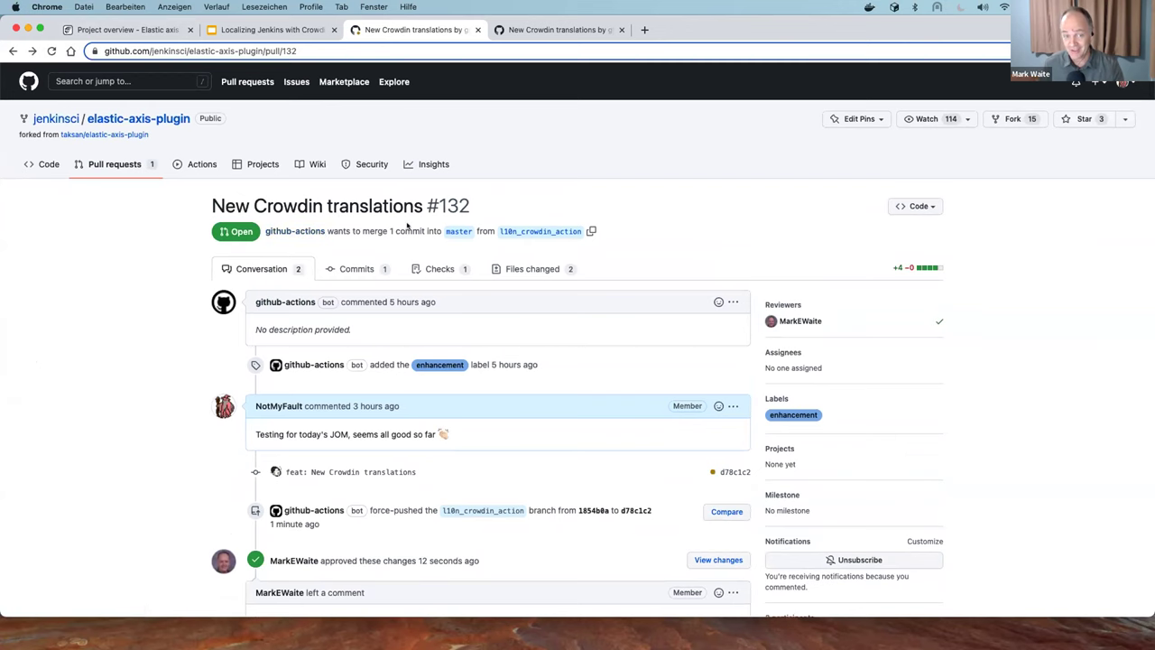
{"action": "scroll", "coordinate": [407, 226], "scroll_direction": "down", "scroll_amount": 1}
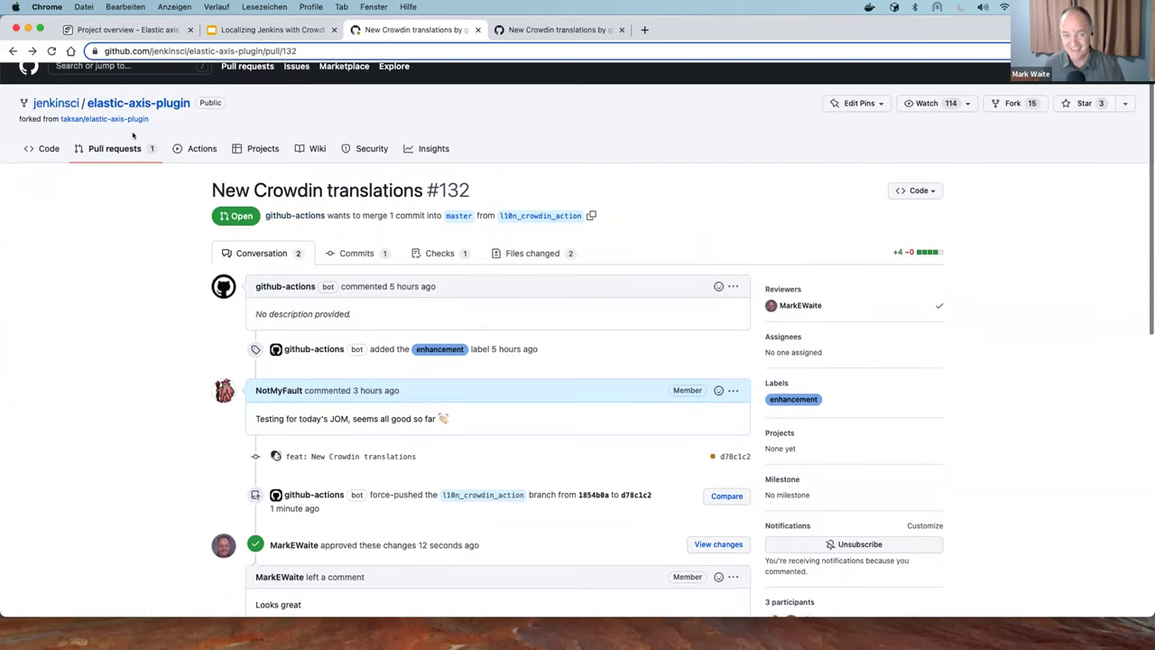
{"action": "left_click", "coordinate": [45, 149]}
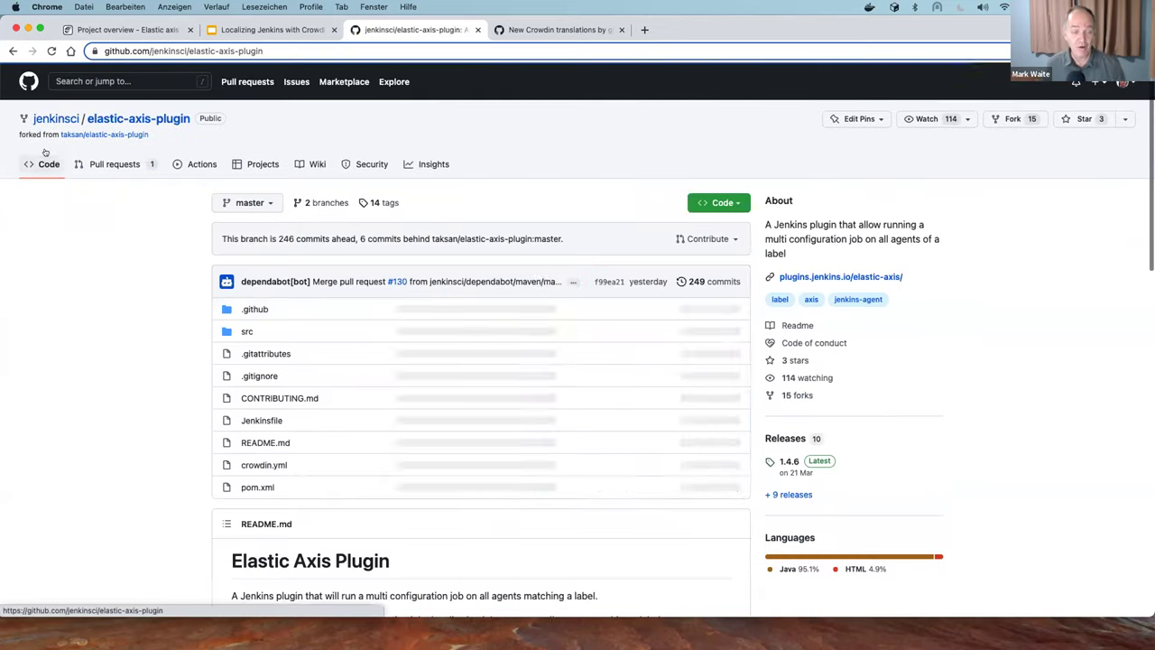
{"action": "key", "text": "super+bracketleft"}
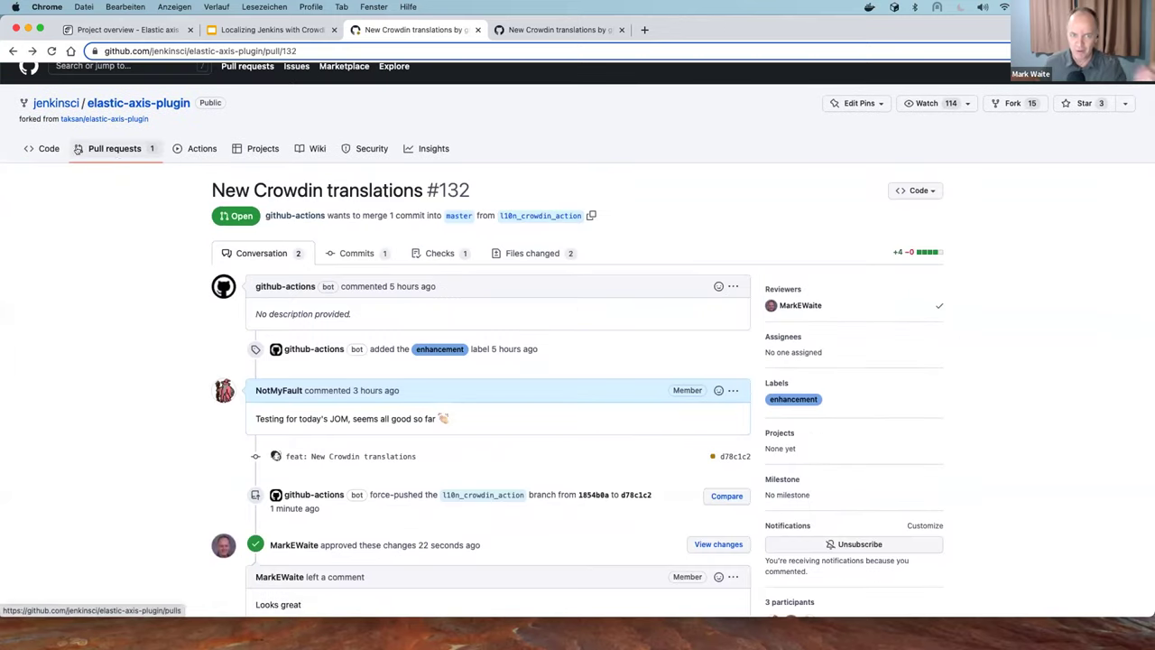
{"action": "left_click", "coordinate": [39, 148]}
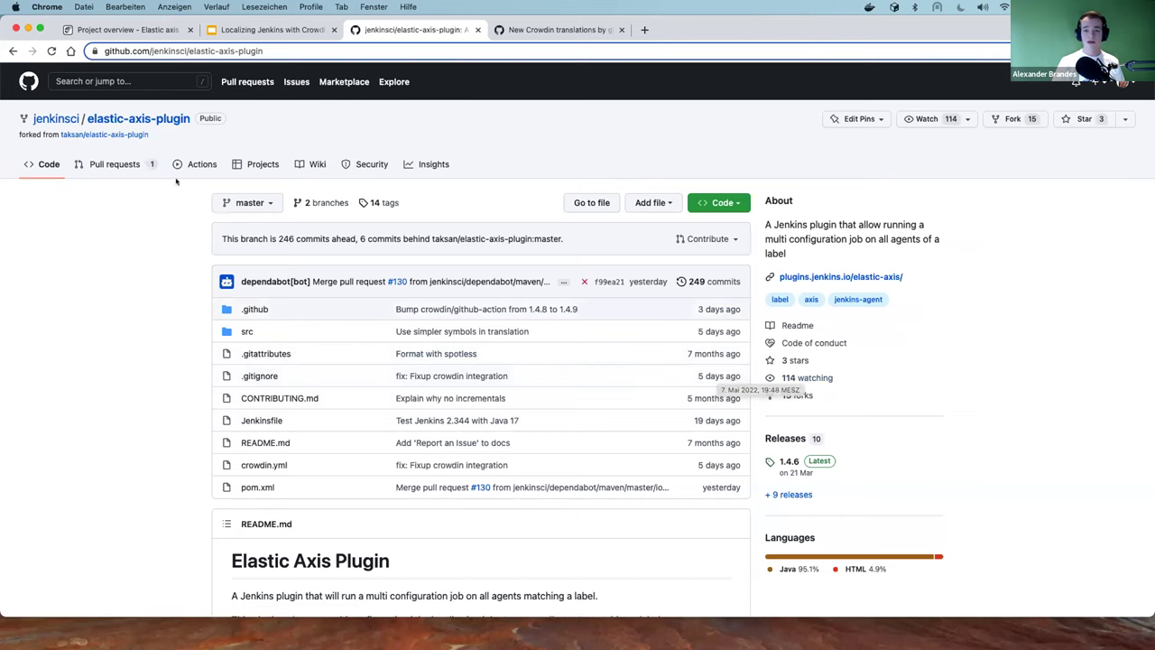
Open the New Crowdin translations pull request from the list, then return to the code page
{"action": "left_click", "coordinate": [116, 165]}
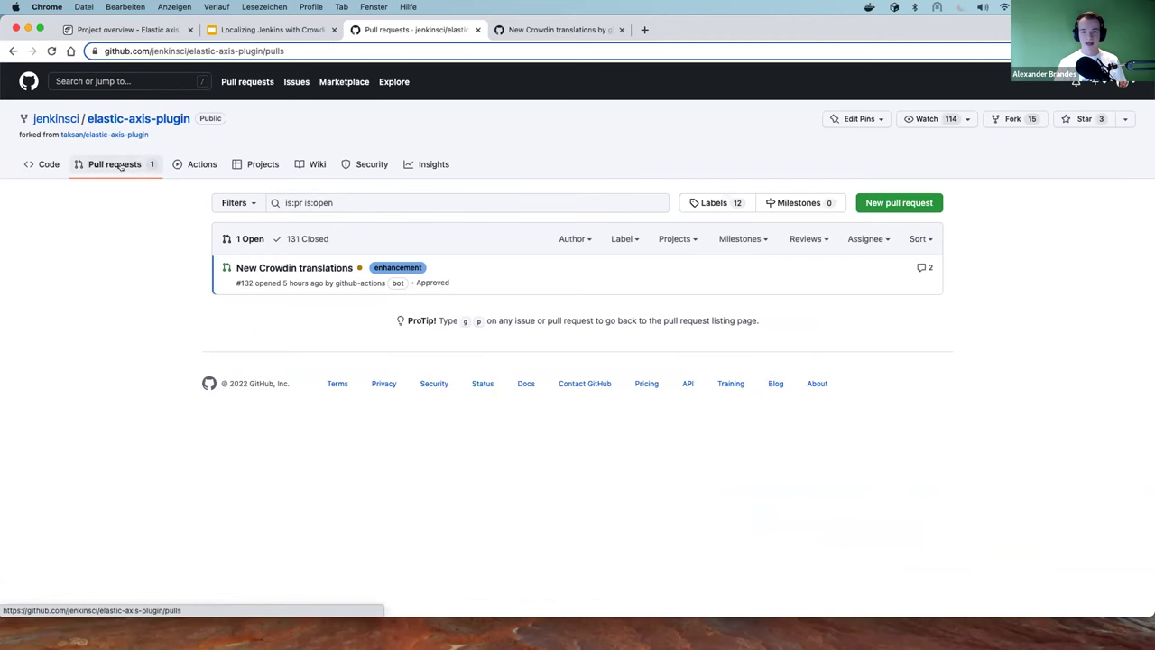
{"action": "left_click", "coordinate": [297, 264]}
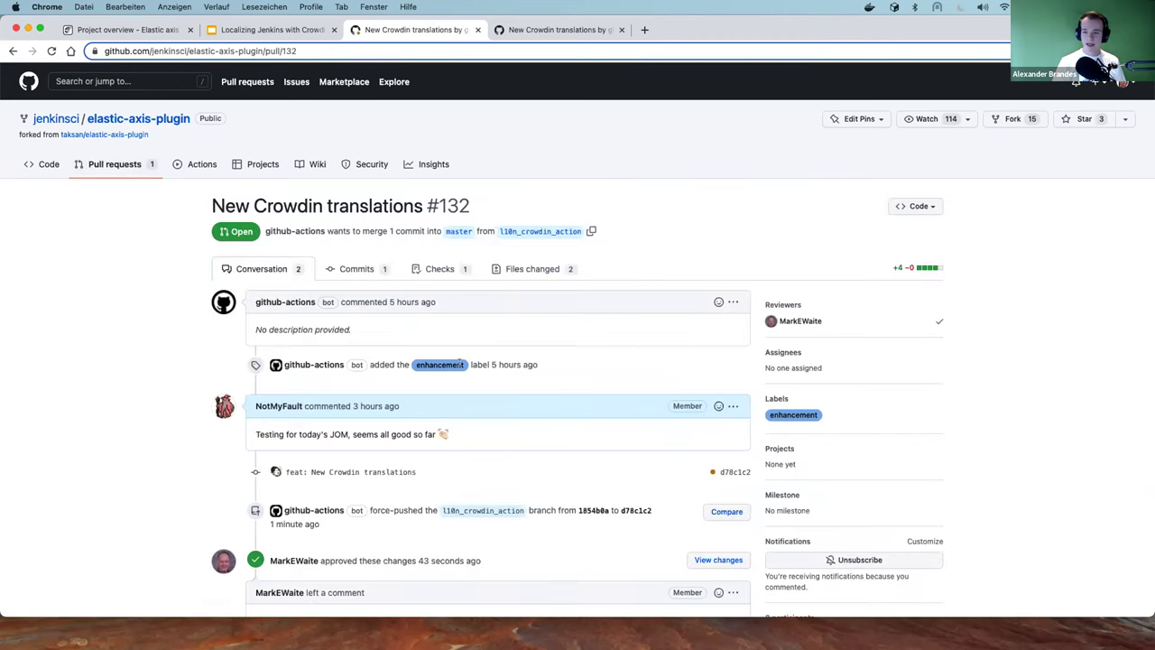
{"action": "left_click", "coordinate": [24, 172]}
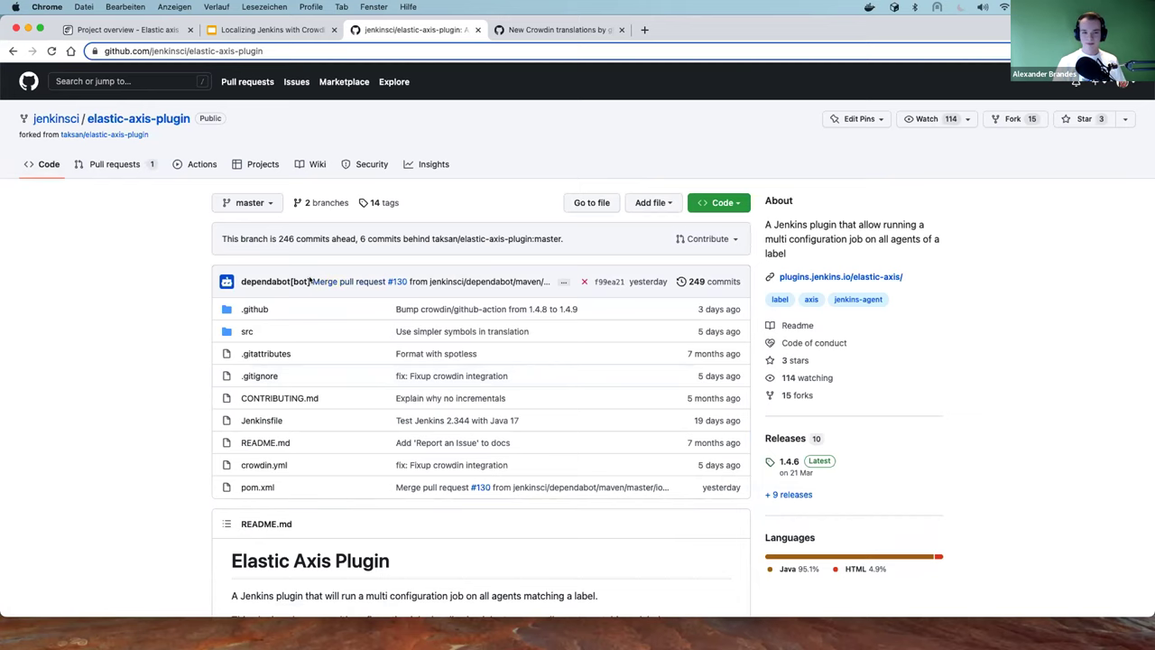
Close the New Crowdin translations and elastic-axis-plugin browser tabs
{"action": "left_click", "coordinate": [546, 31]}
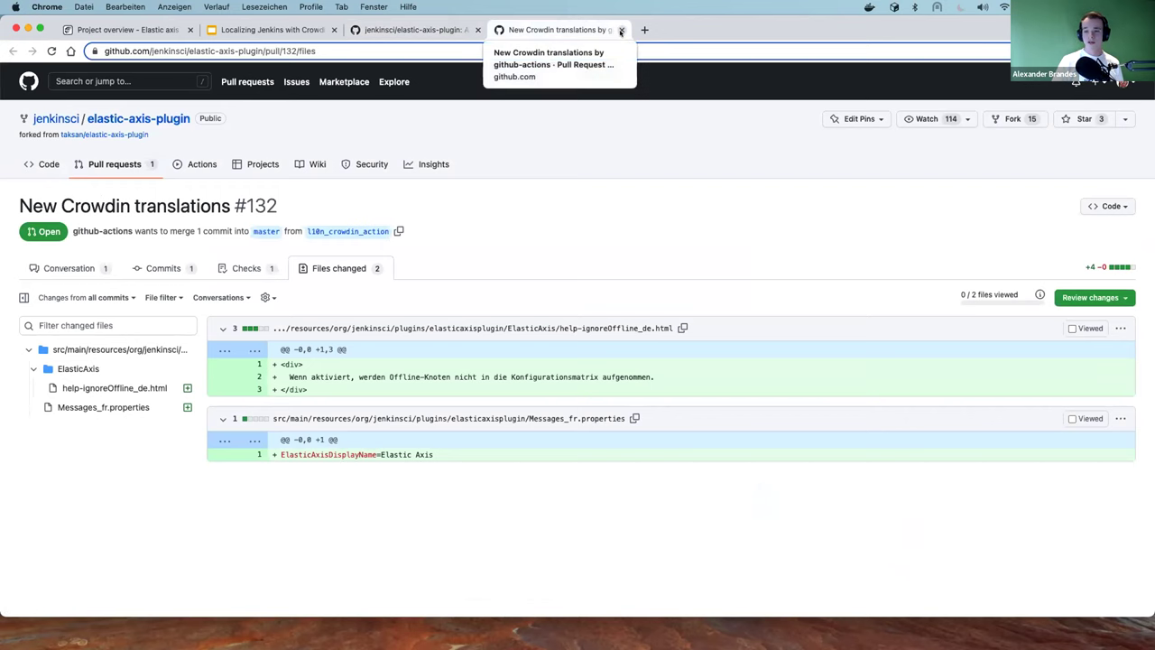
{"action": "left_click", "coordinate": [620, 31]}
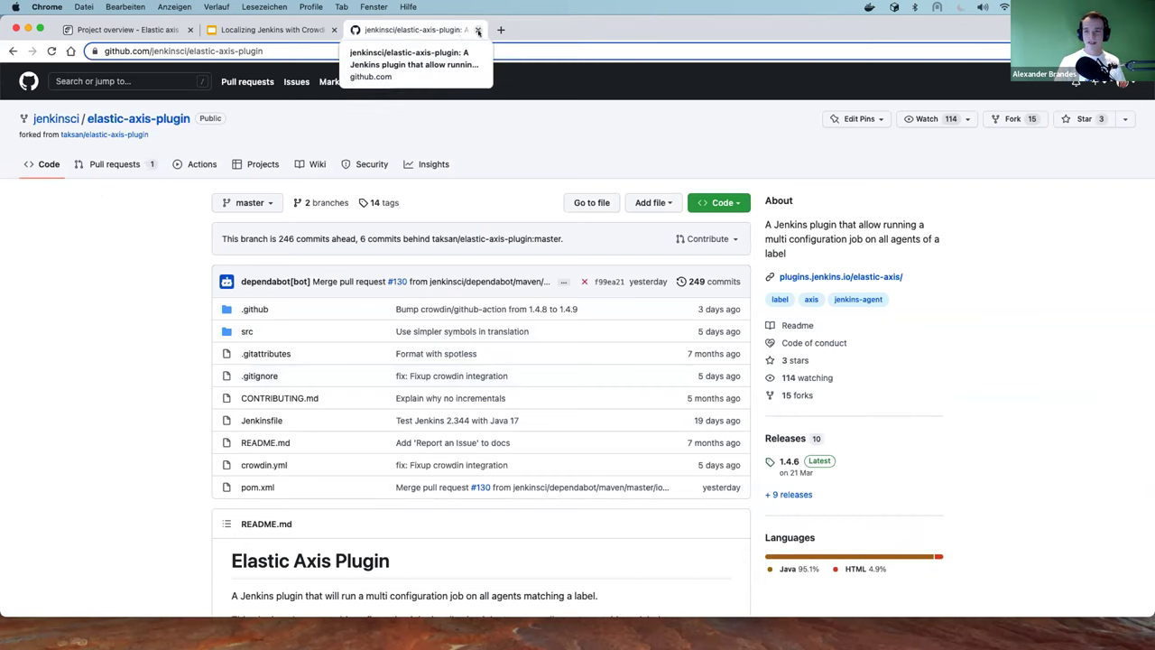
{"action": "left_click", "coordinate": [478, 30]}
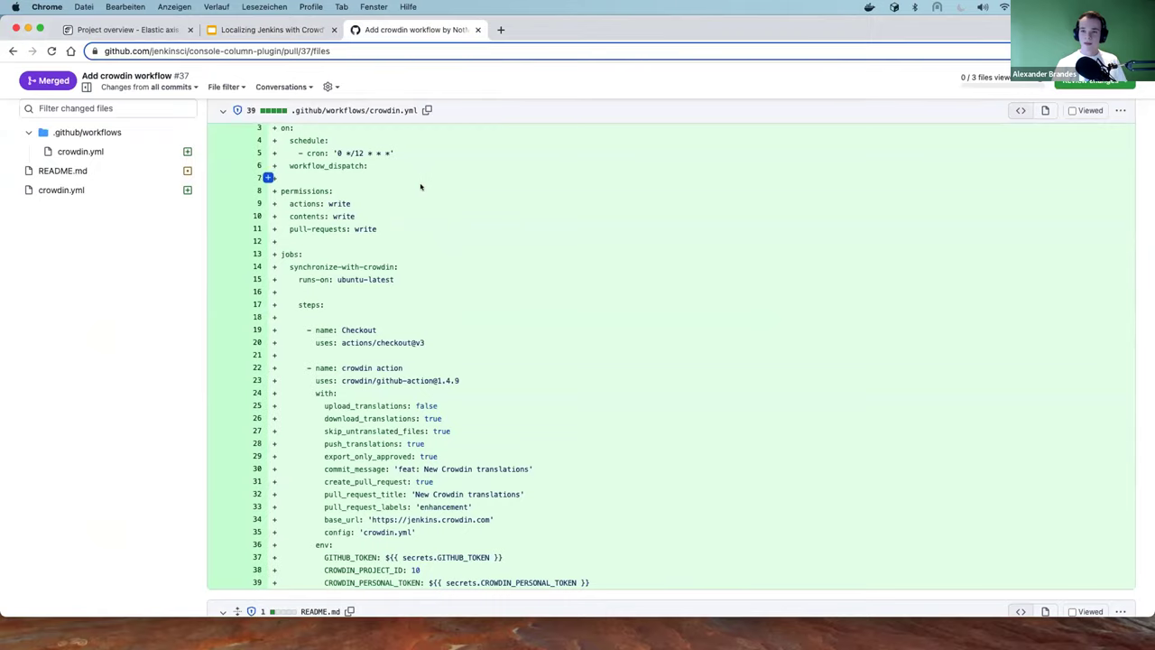
Review PR #37's changed files: the crowdin.yml workflow, README.md badge and crowdin.yml config
{"action": "scroll", "coordinate": [421, 188], "scroll_direction": "up", "scroll_amount": 4}
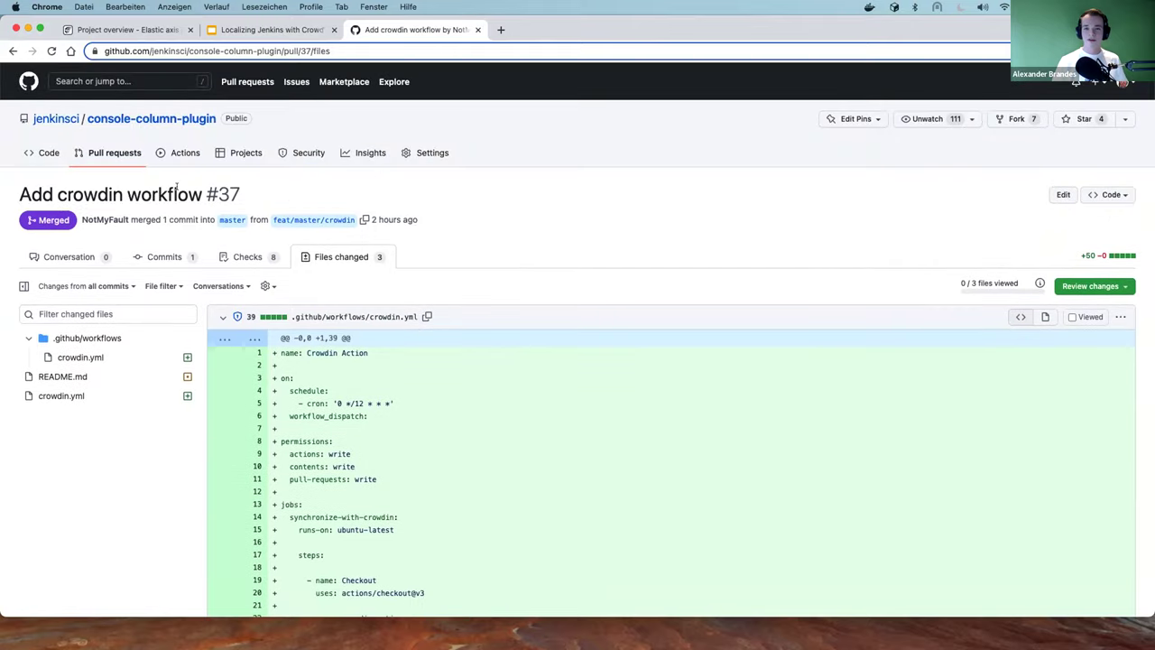
{"action": "left_click", "coordinate": [146, 121]}
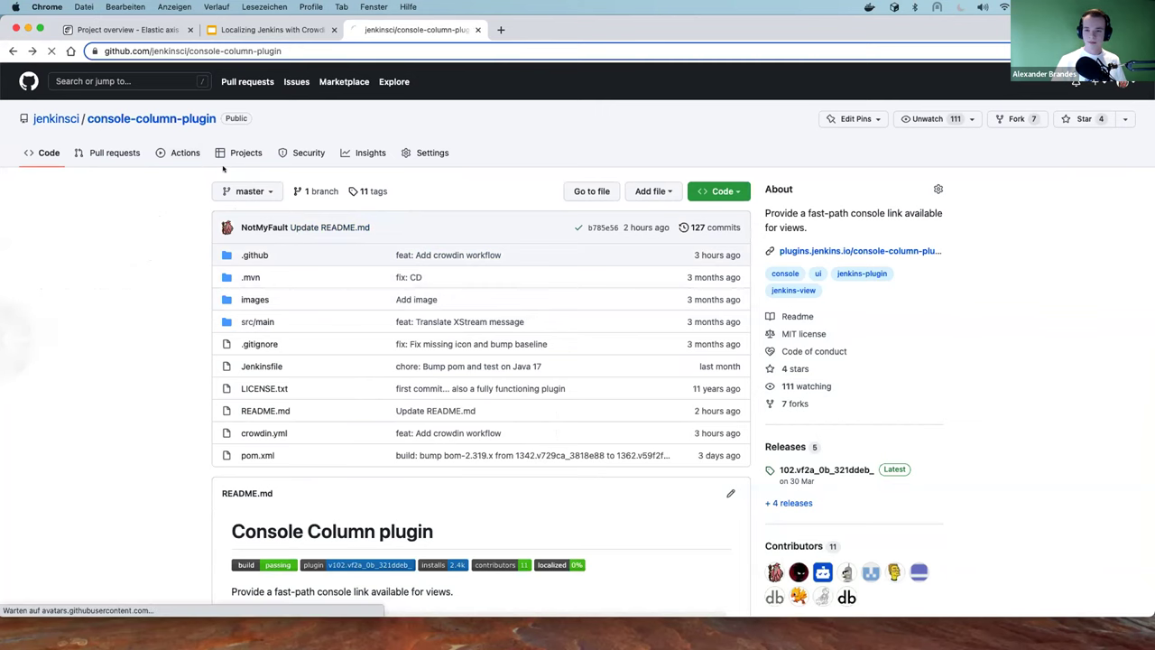
{"action": "key", "text": "super+bracketleft"}
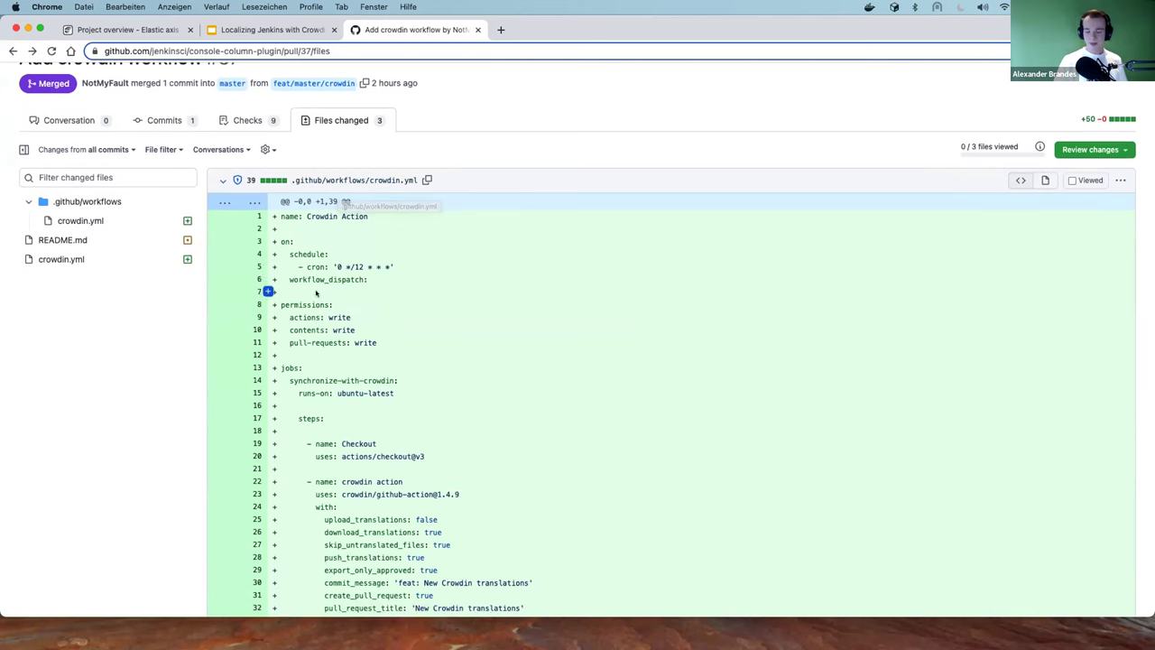
{"action": "scroll", "coordinate": [359, 190], "scroll_direction": "up", "scroll_amount": 3}
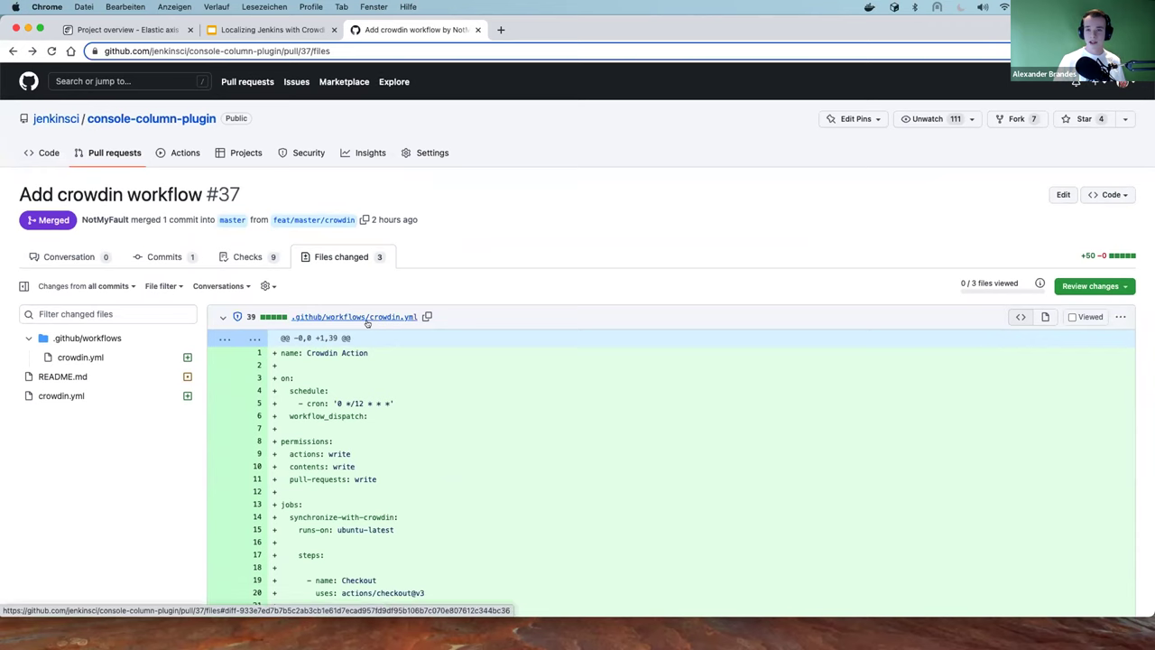
{"action": "scroll", "coordinate": [370, 323], "scroll_direction": "down", "scroll_amount": 10}
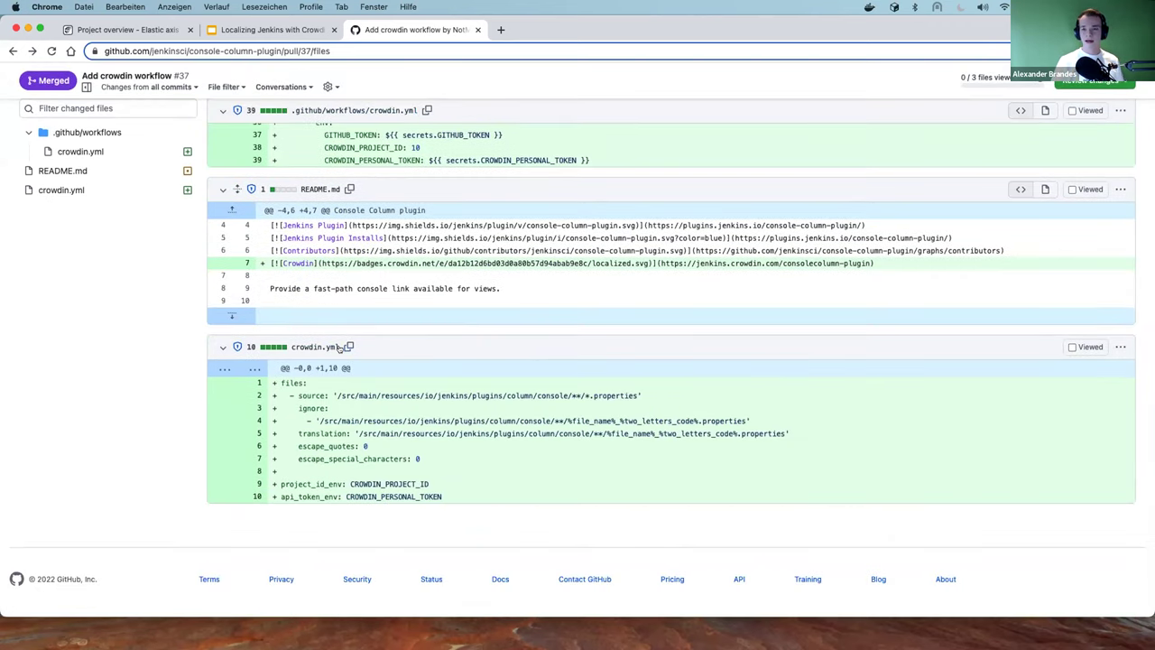
{"action": "scroll", "coordinate": [342, 346], "scroll_direction": "up", "scroll_amount": 10}
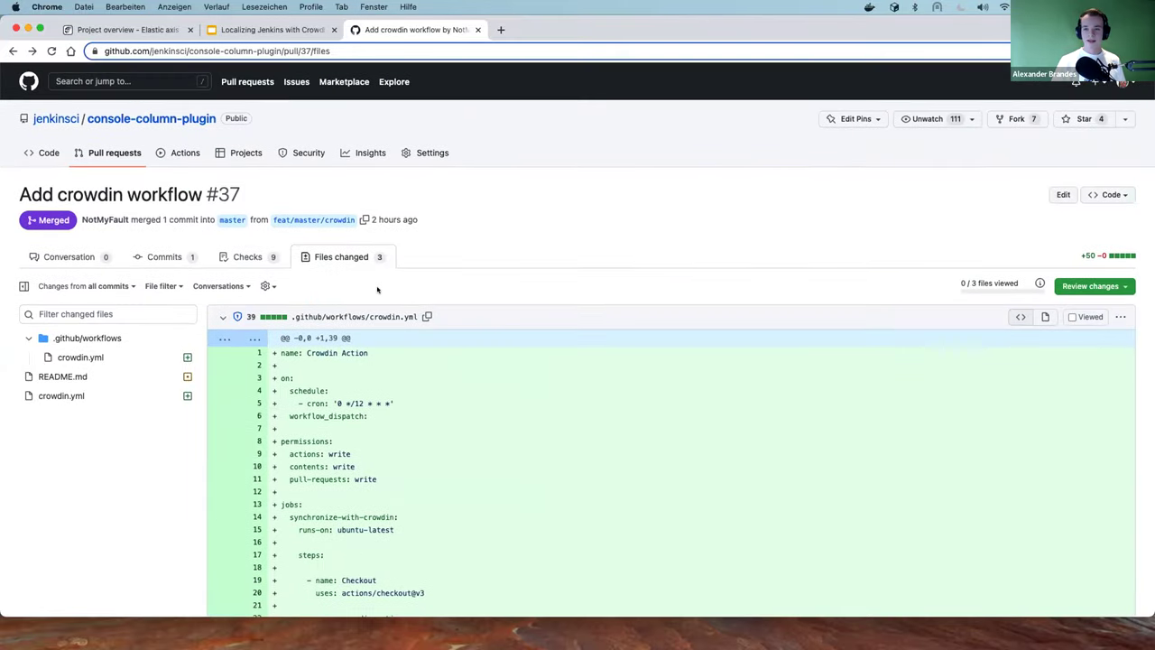
Open the repository's Actions in a new tab and start a Jenkins Security Scan workflow
{"action": "right_click", "coordinate": [194, 159]}
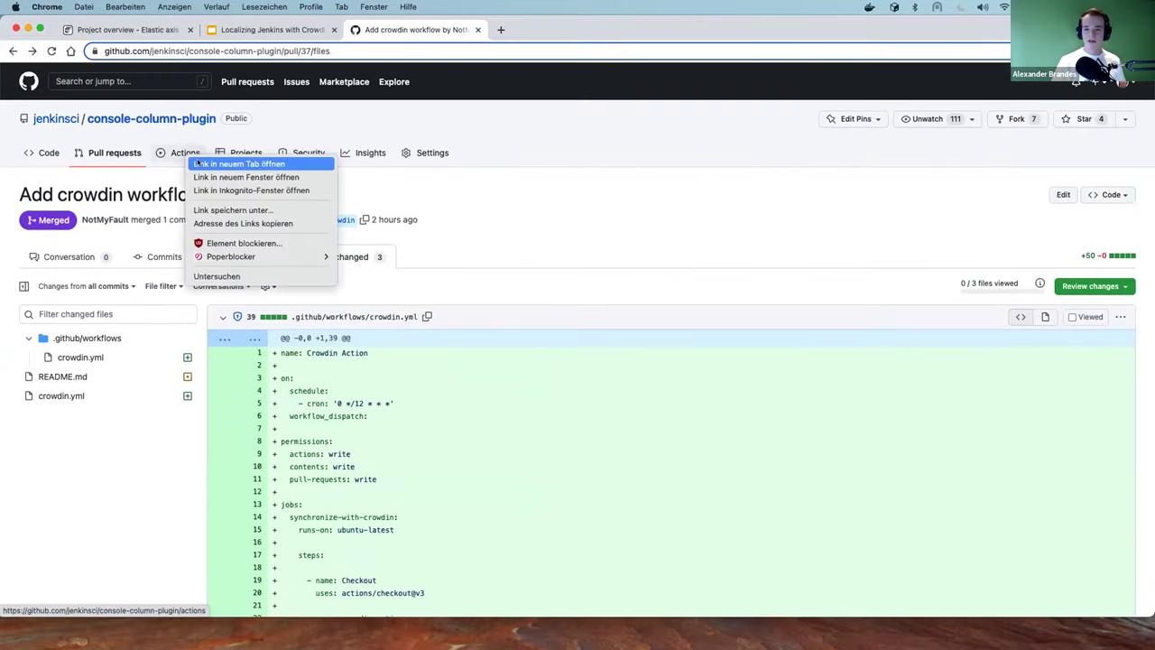
{"action": "left_click", "coordinate": [196, 163]}
{"action": "left_click", "coordinate": [560, 30]}
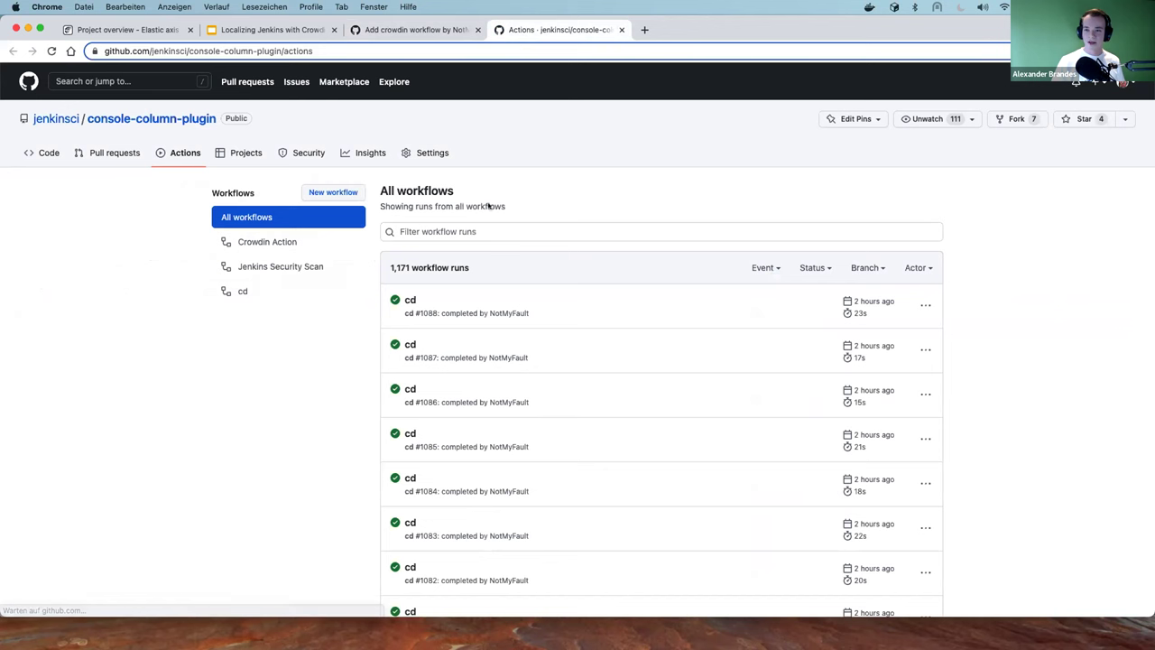
{"action": "left_click", "coordinate": [343, 195]}
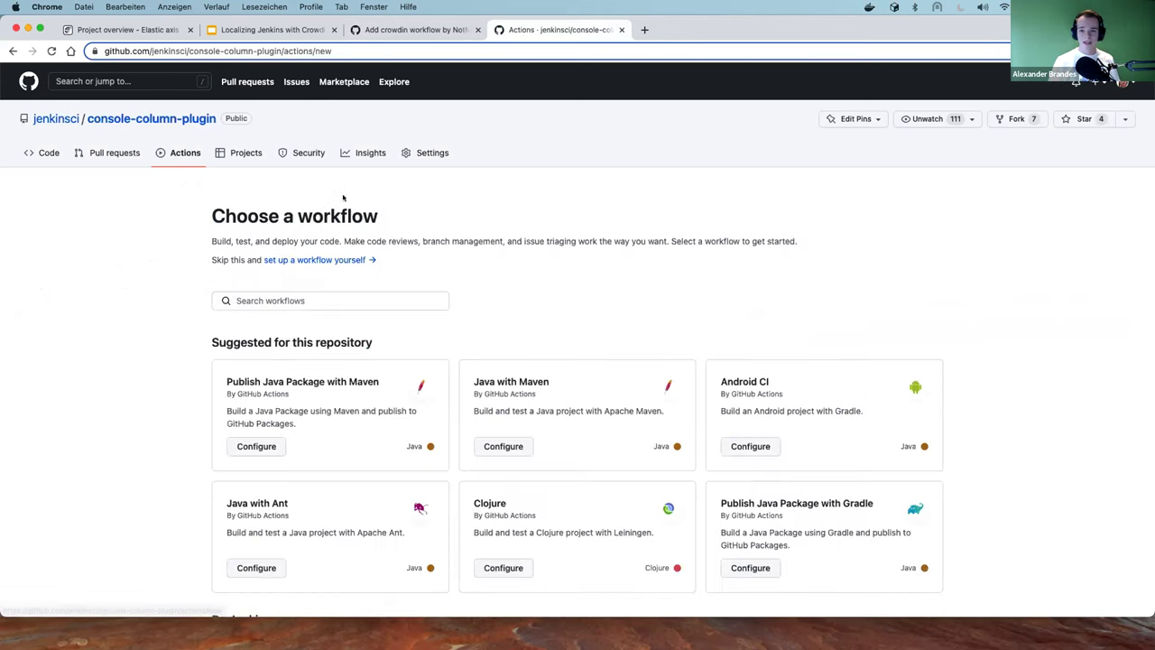
{"action": "scroll", "coordinate": [765, 276], "scroll_direction": "down", "scroll_amount": 8}
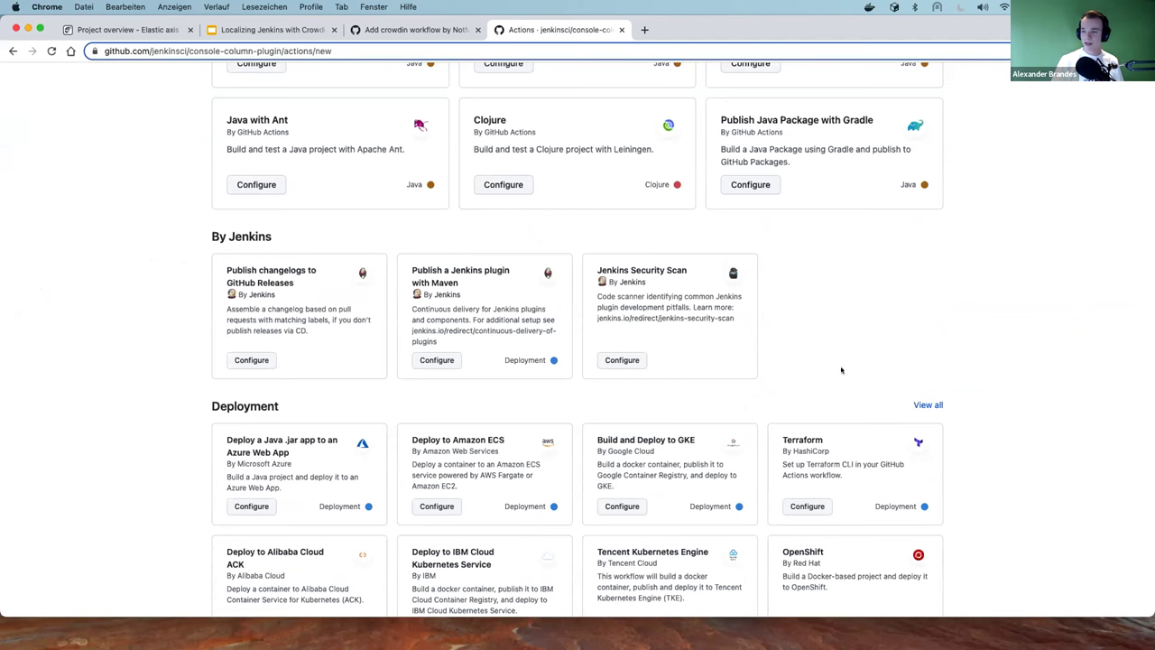
{"action": "left_click", "coordinate": [621, 359]}
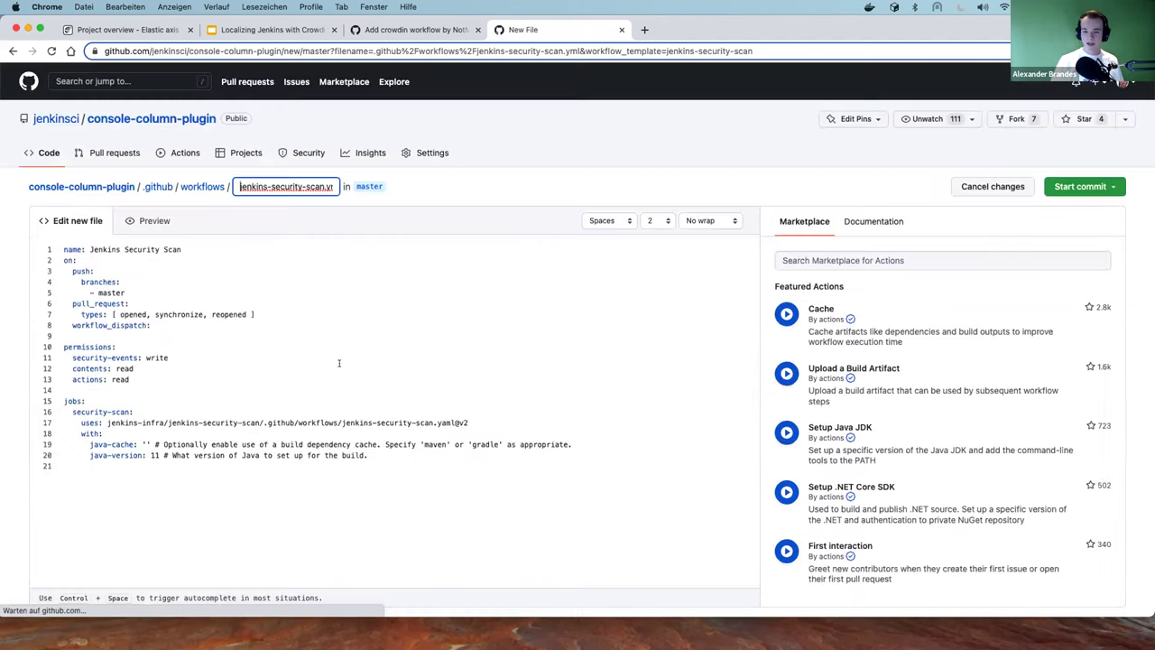
Discard the draft workflow and return to PR #37's crowdin.yml workflow diff
{"action": "left_click", "coordinate": [1081, 186]}
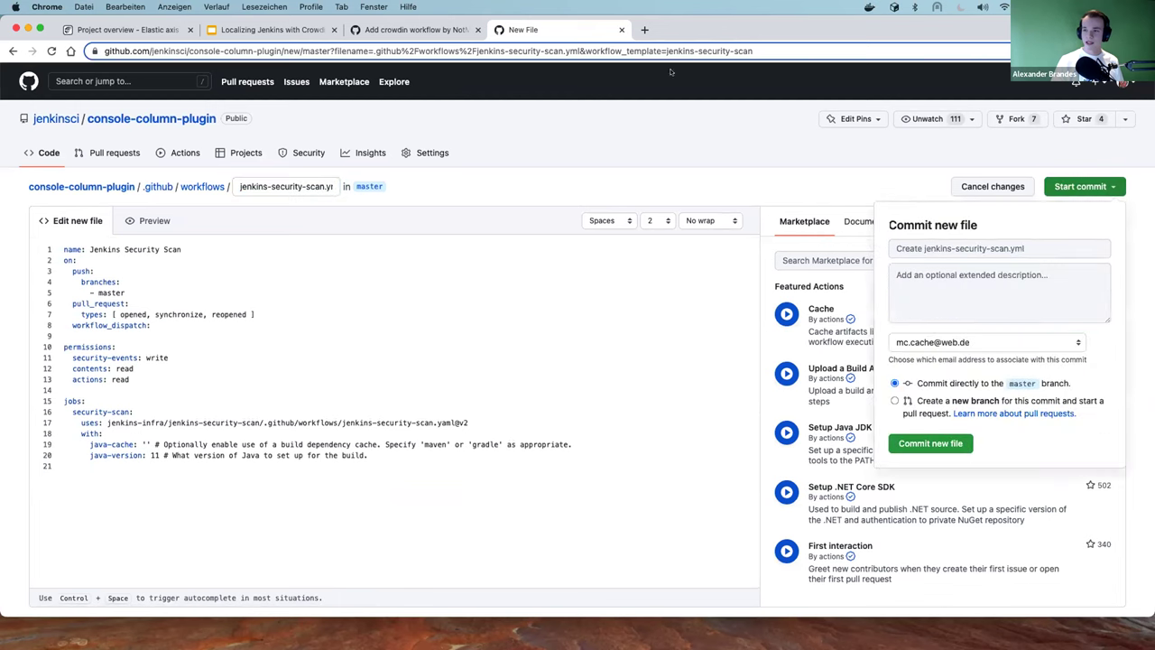
{"action": "left_click", "coordinate": [621, 31]}
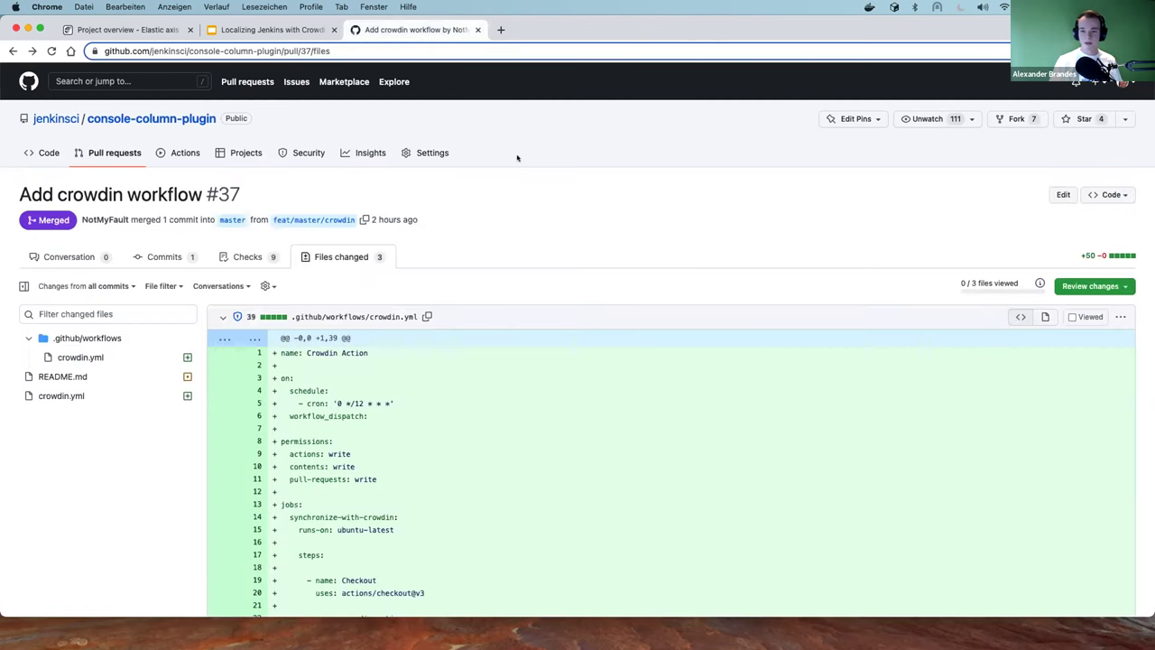
{"action": "scroll", "coordinate": [514, 158], "scroll_direction": "down", "scroll_amount": 2}
{"action": "scroll", "coordinate": [512, 160], "scroll_direction": "down", "scroll_amount": 1}
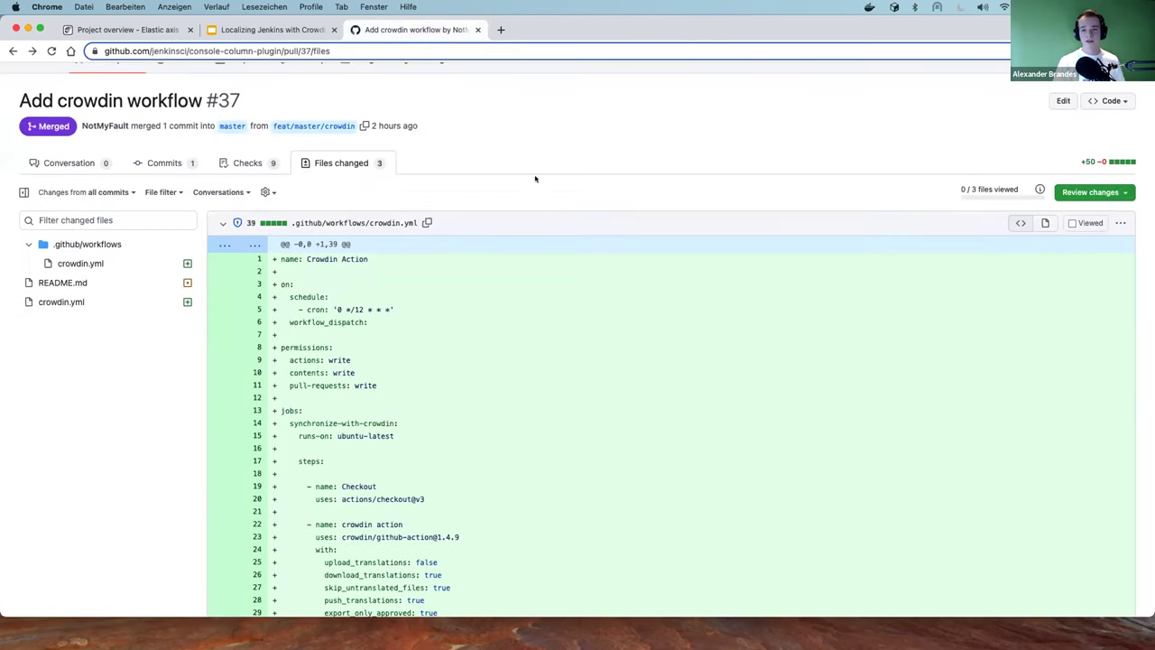
{"action": "scroll", "coordinate": [492, 236], "scroll_direction": "down", "scroll_amount": 3}
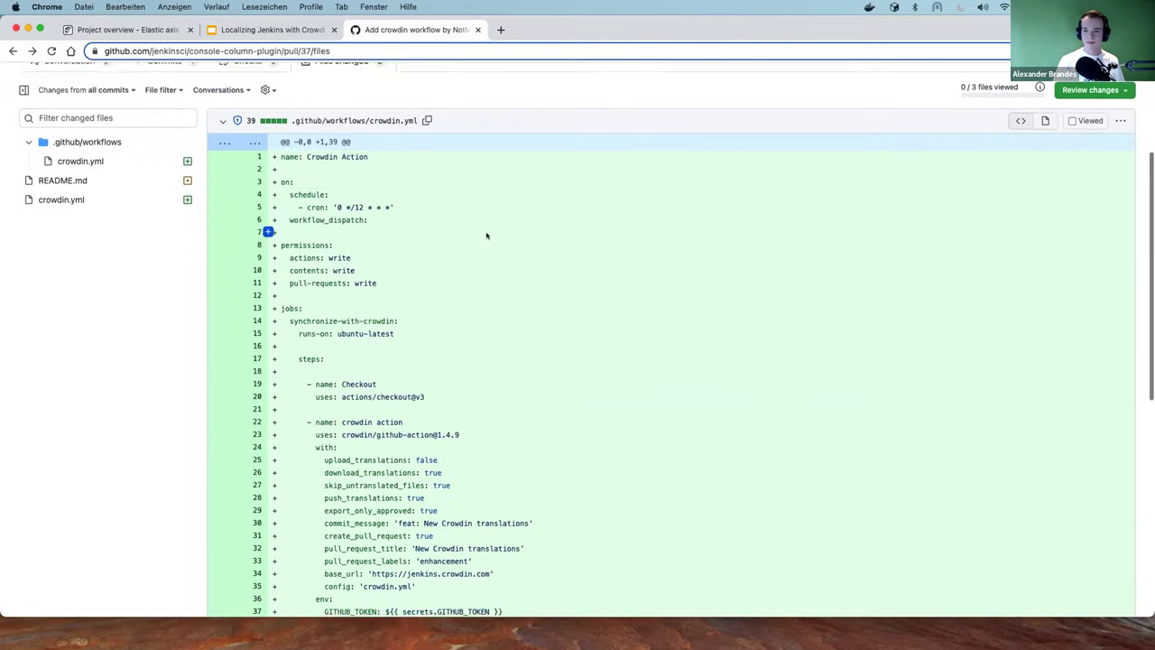
{"action": "left_click_drag", "start_coordinate": [297, 210], "coordinate": [430, 210]}
{"action": "left_click", "coordinate": [430, 197]}
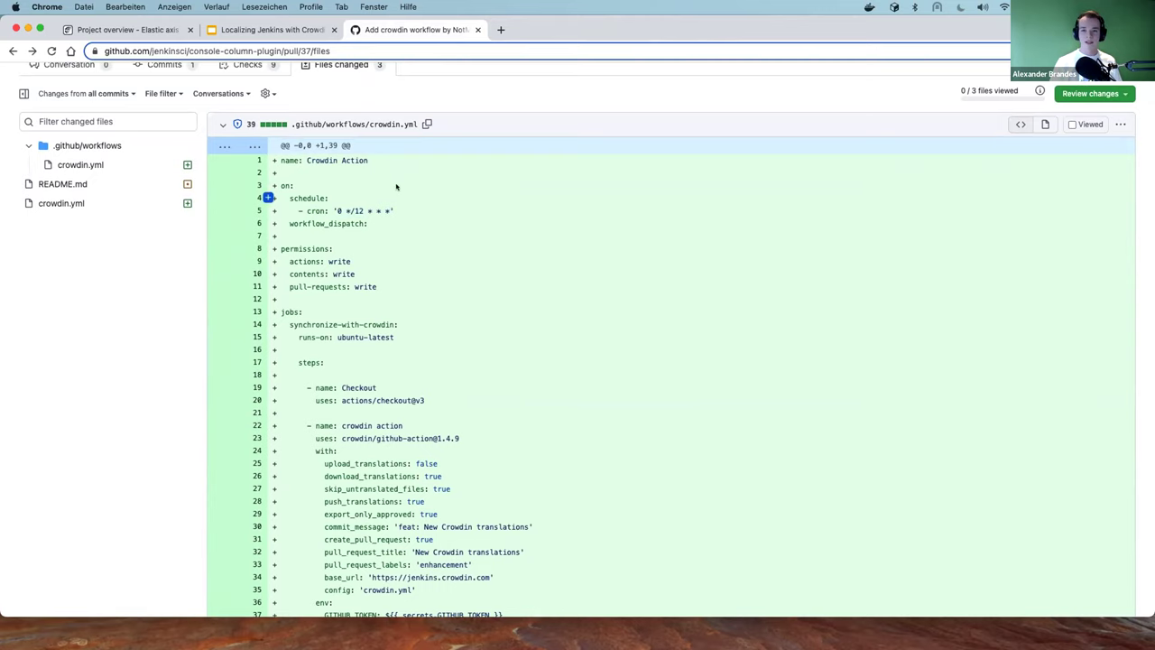
{"action": "scroll", "coordinate": [310, 206], "scroll_direction": "down", "scroll_amount": 3}
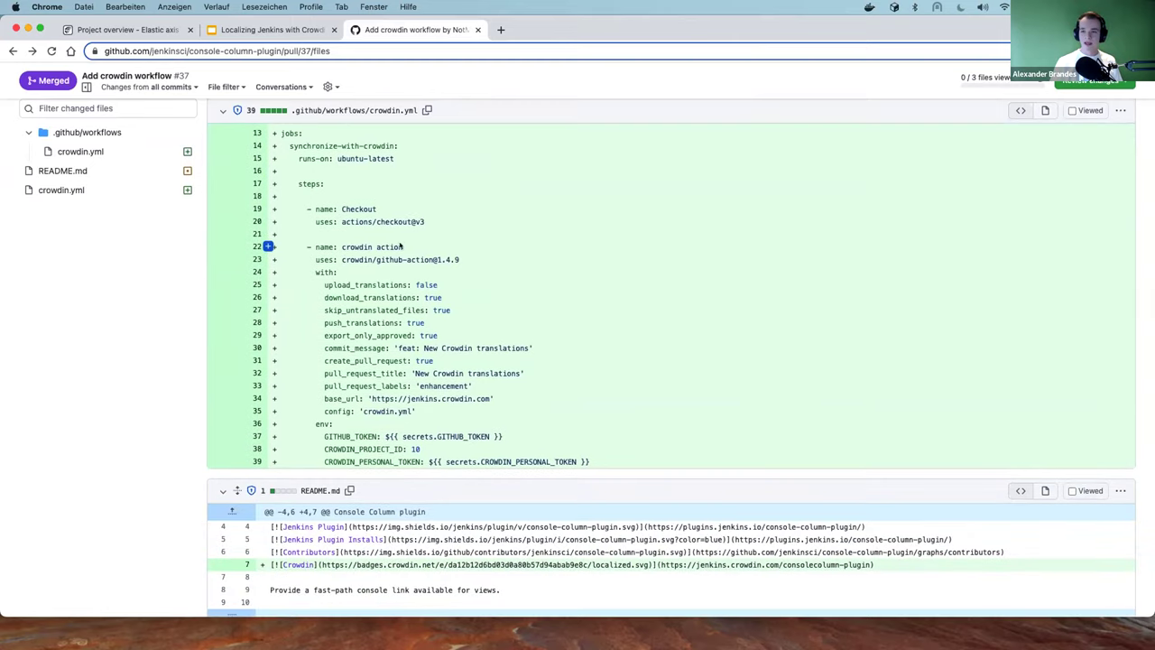
{"action": "scroll", "coordinate": [417, 233], "scroll_direction": "up", "scroll_amount": 1}
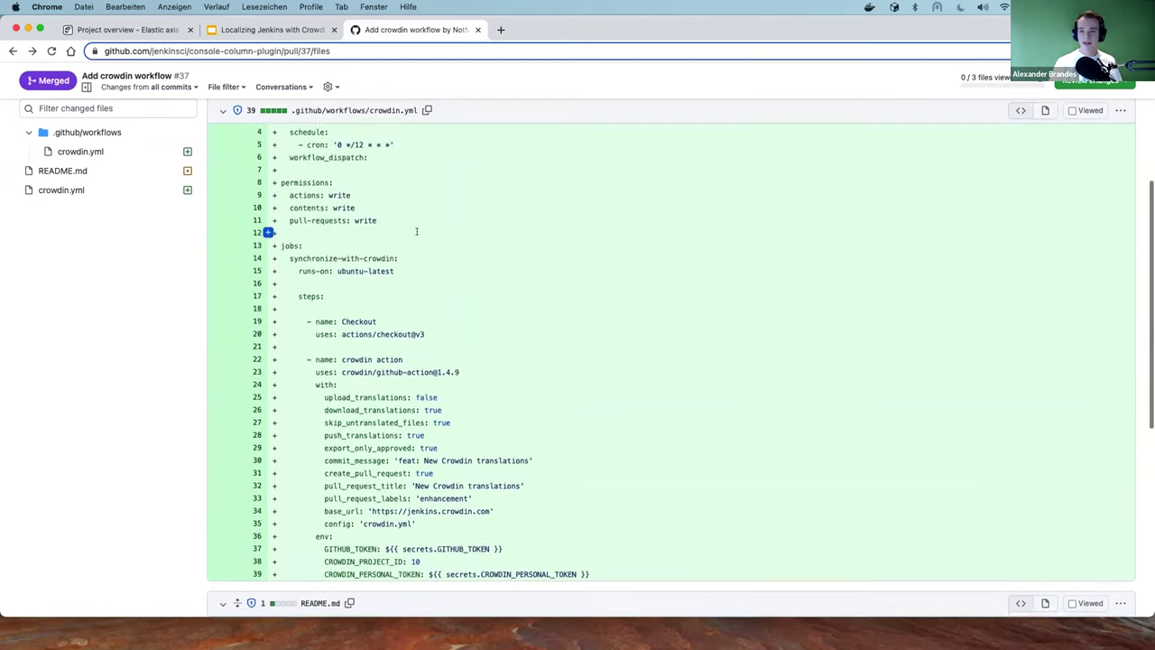
{"action": "scroll", "coordinate": [416, 231], "scroll_direction": "down", "scroll_amount": 3}
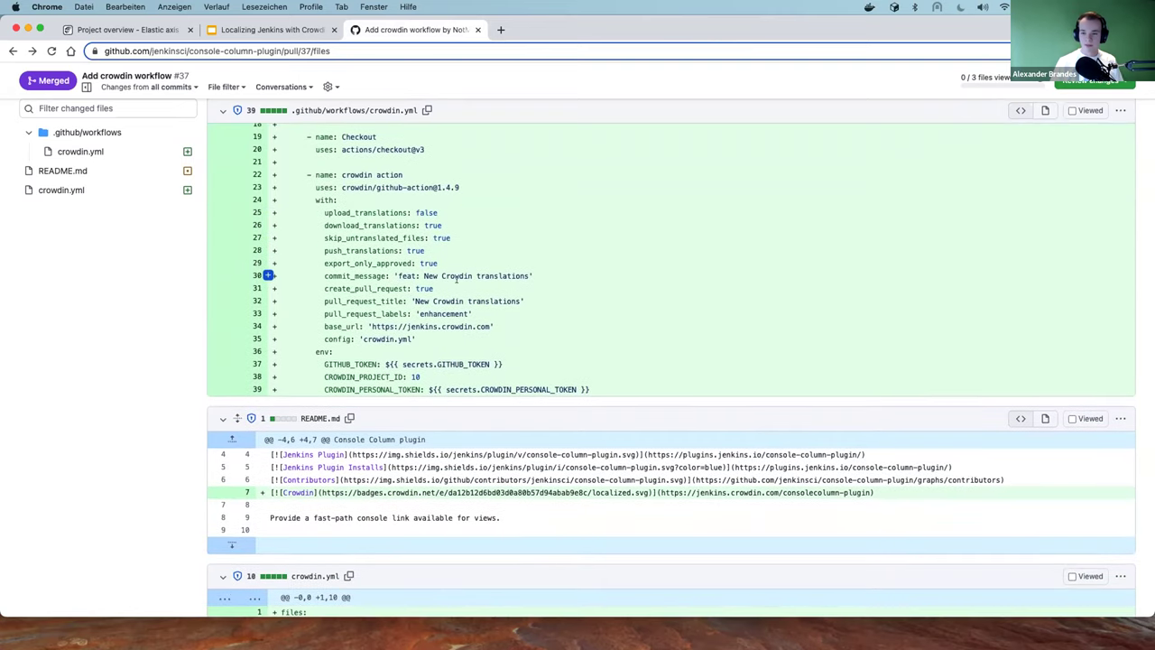
{"action": "scroll", "coordinate": [311, 352], "scroll_direction": "down", "scroll_amount": 3}
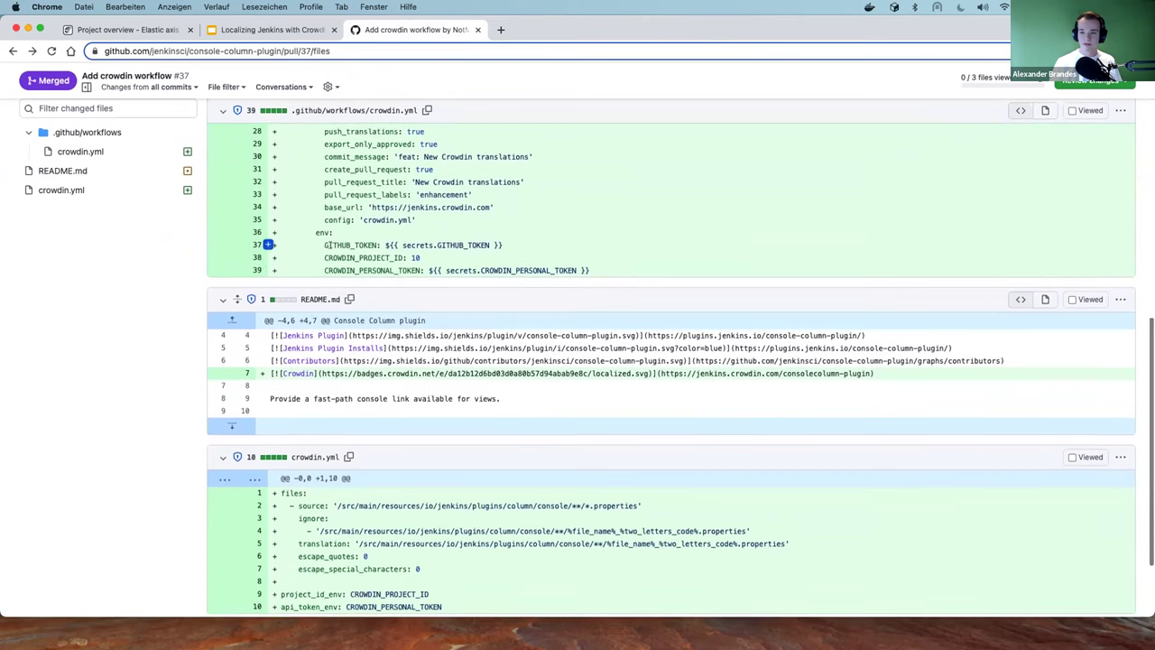
{"action": "double_click", "coordinate": [344, 257]}
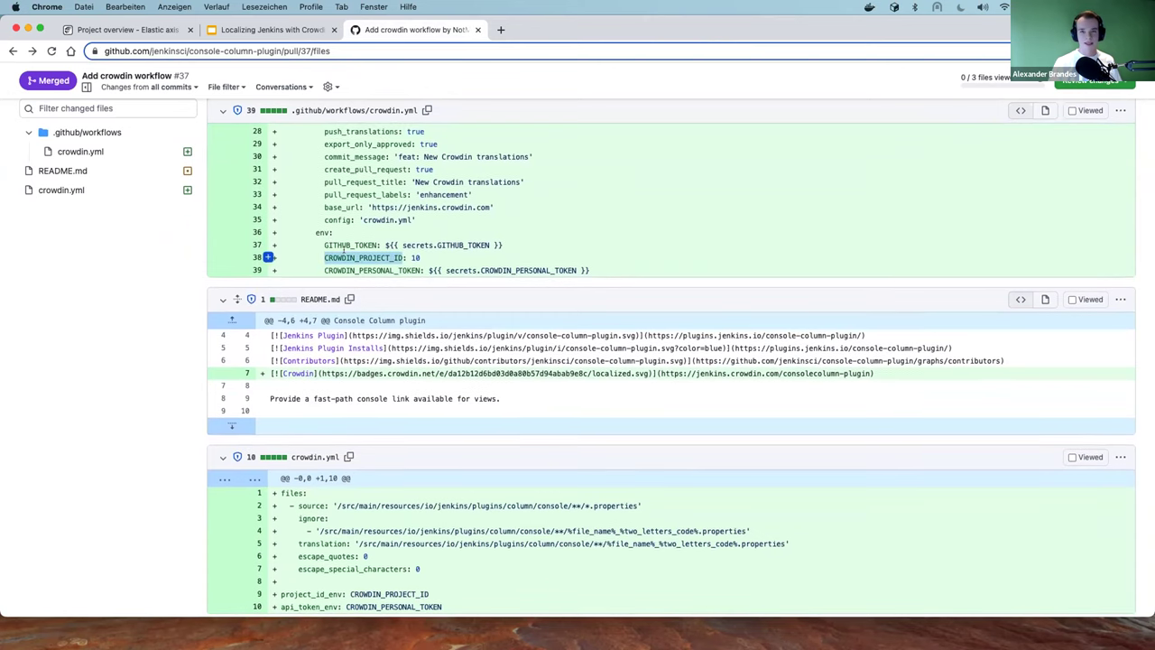
{"action": "left_click", "coordinate": [419, 259]}
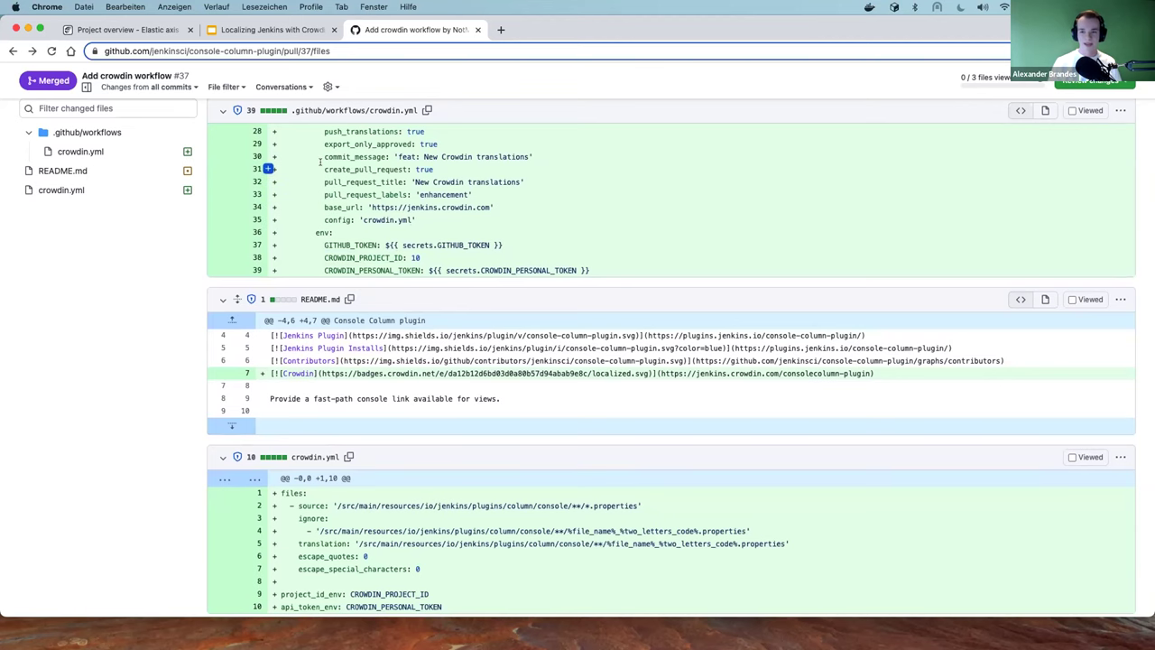
{"action": "scroll", "coordinate": [318, 159], "scroll_direction": "up", "scroll_amount": 1}
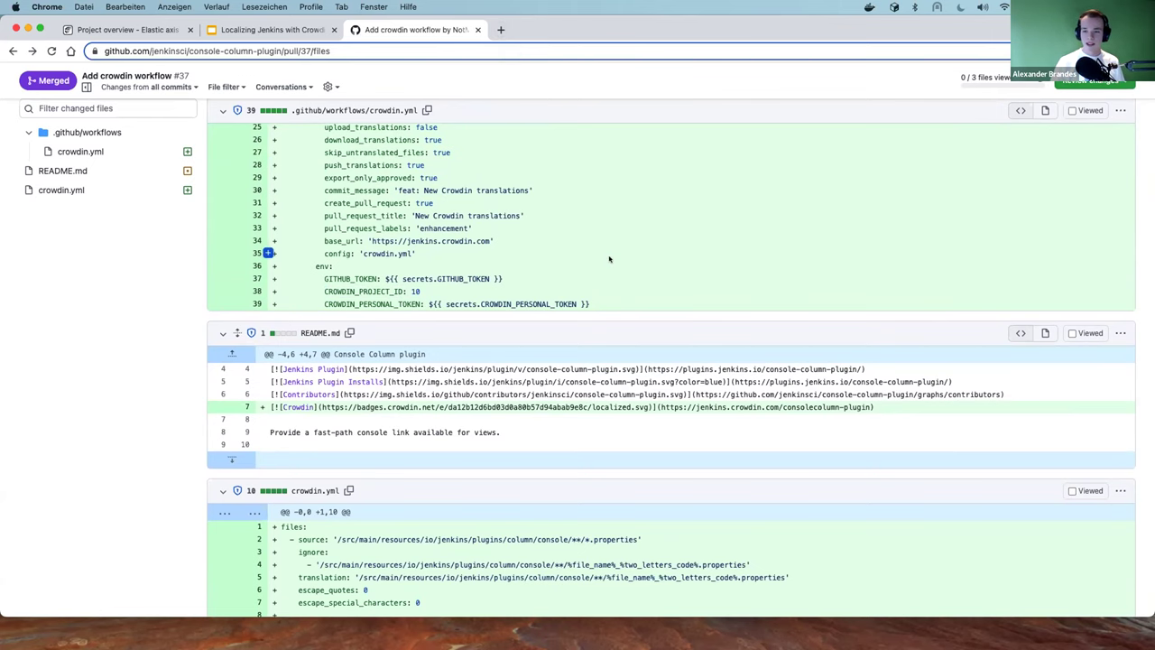
{"action": "scroll", "coordinate": [596, 256], "scroll_direction": "down", "scroll_amount": 3}
{"action": "scroll", "coordinate": [591, 255], "scroll_direction": "up", "scroll_amount": 1}
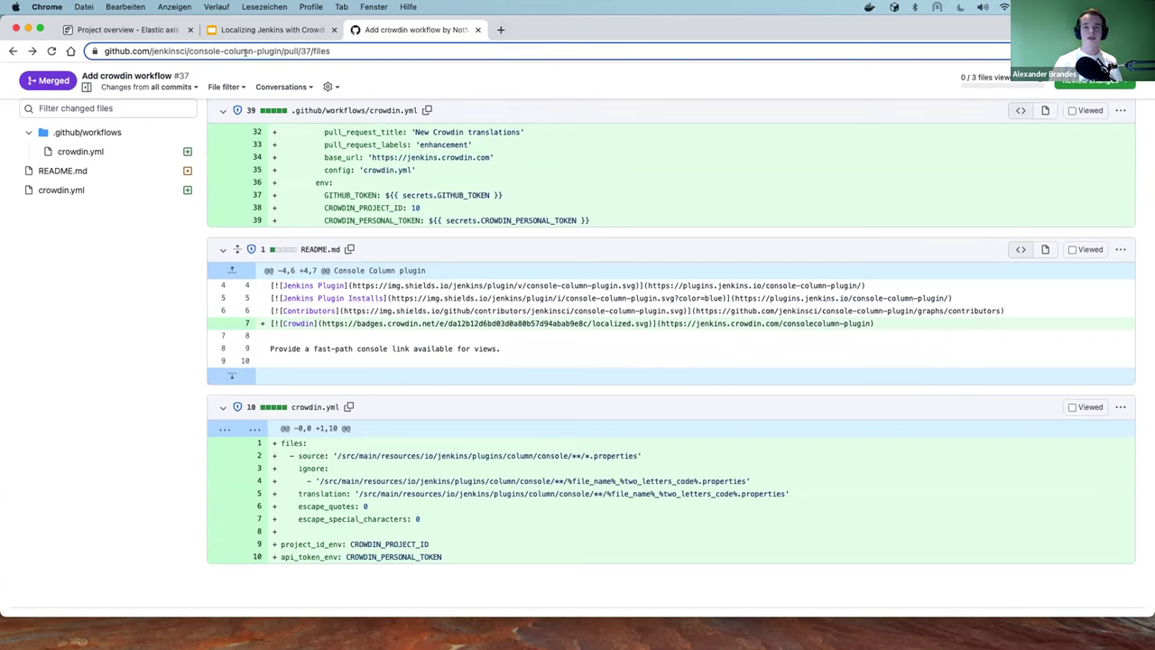
{"action": "scroll", "coordinate": [322, 172], "scroll_direction": "up", "scroll_amount": 4}
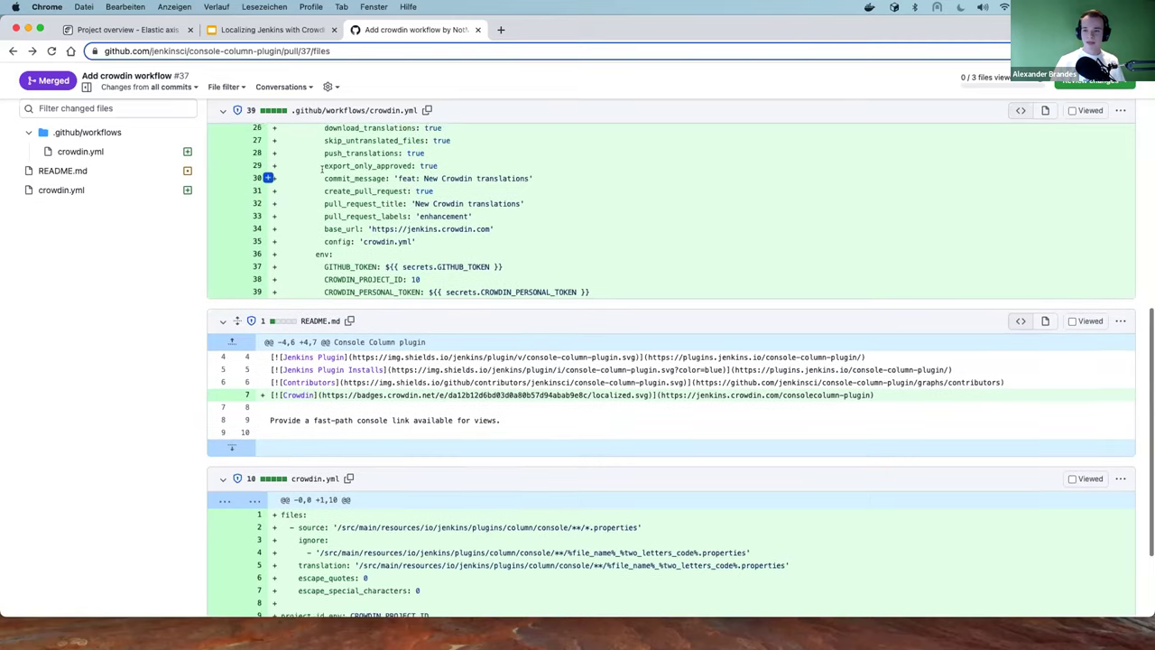
{"action": "scroll", "coordinate": [320, 172], "scroll_direction": "down", "scroll_amount": 1}
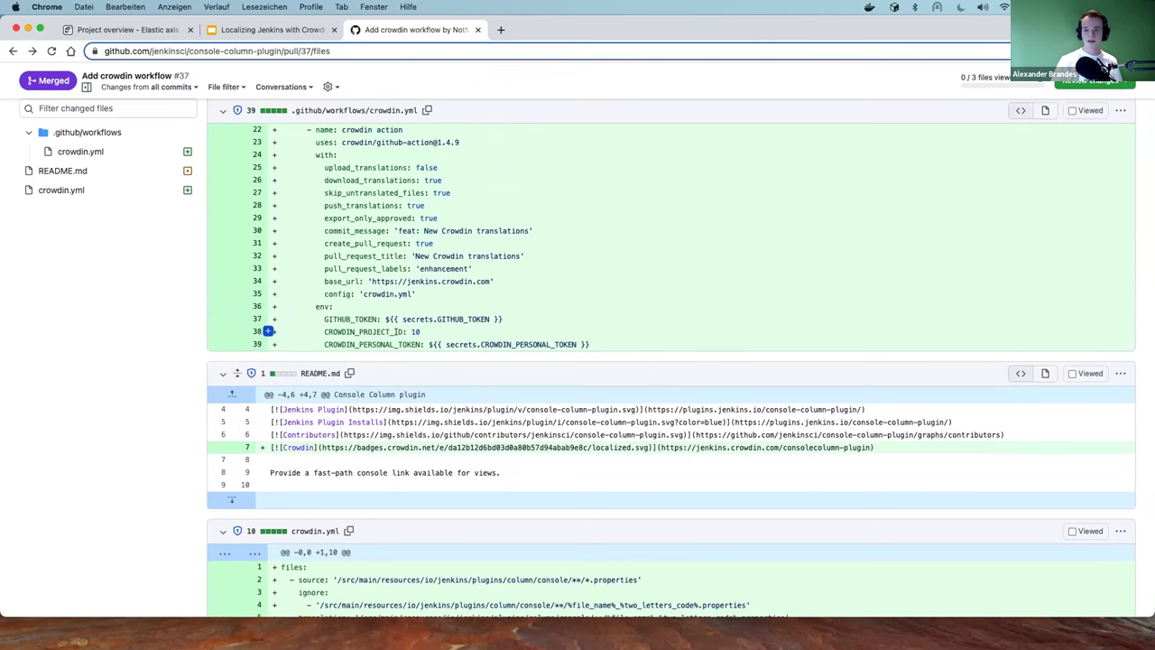
{"action": "scroll", "coordinate": [422, 327], "scroll_direction": "down", "scroll_amount": 1}
{"action": "double_click", "coordinate": [415, 330]}
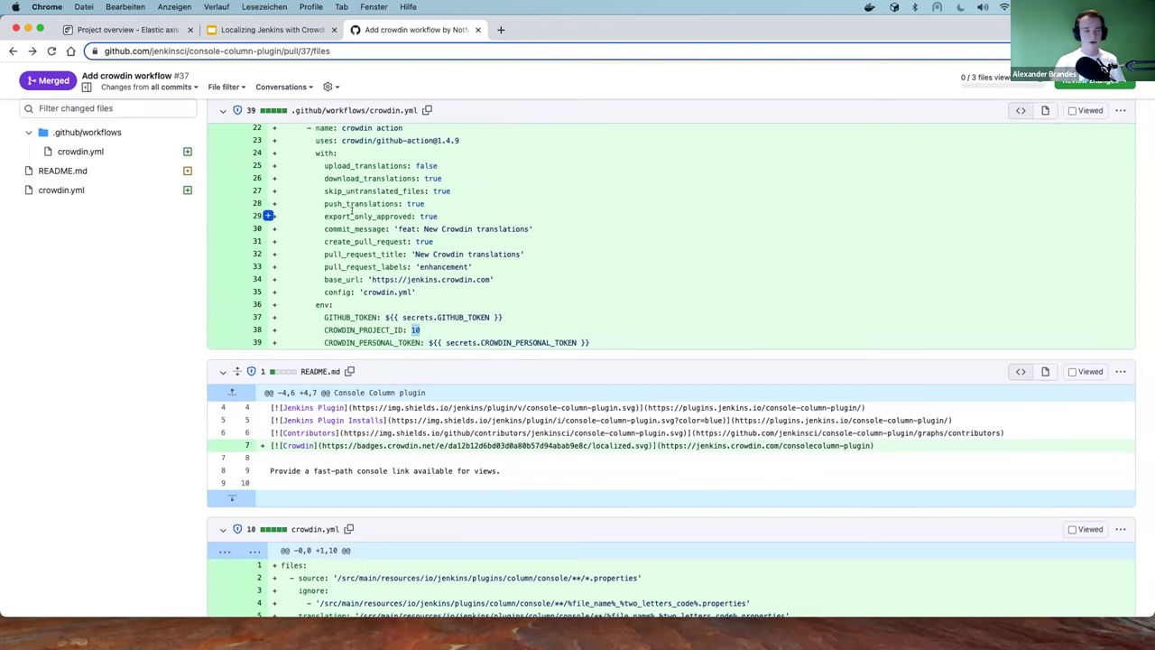
{"action": "left_click", "coordinate": [379, 228]}
{"action": "scroll", "coordinate": [408, 237], "scroll_direction": "down", "scroll_amount": 1}
{"action": "scroll", "coordinate": [408, 236], "scroll_direction": "down", "scroll_amount": 1}
{"action": "scroll", "coordinate": [424, 257], "scroll_direction": "up", "scroll_amount": 2}
{"action": "scroll", "coordinate": [368, 210], "scroll_direction": "up", "scroll_amount": 5}
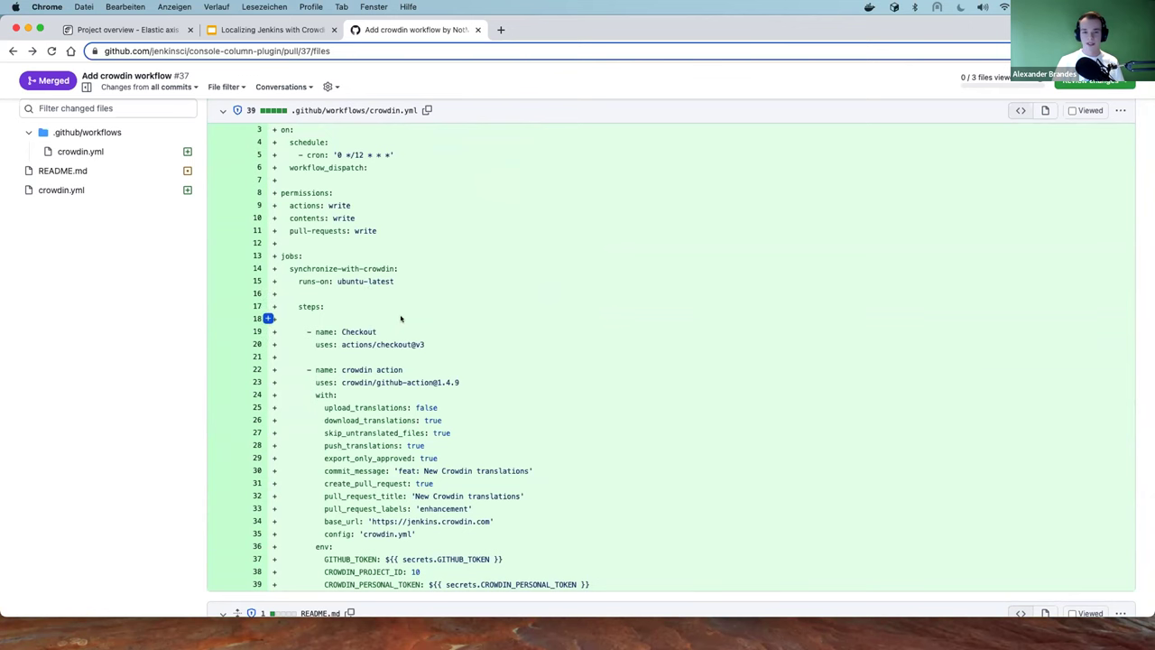
{"action": "scroll", "coordinate": [384, 307], "scroll_direction": "down", "scroll_amount": 10}
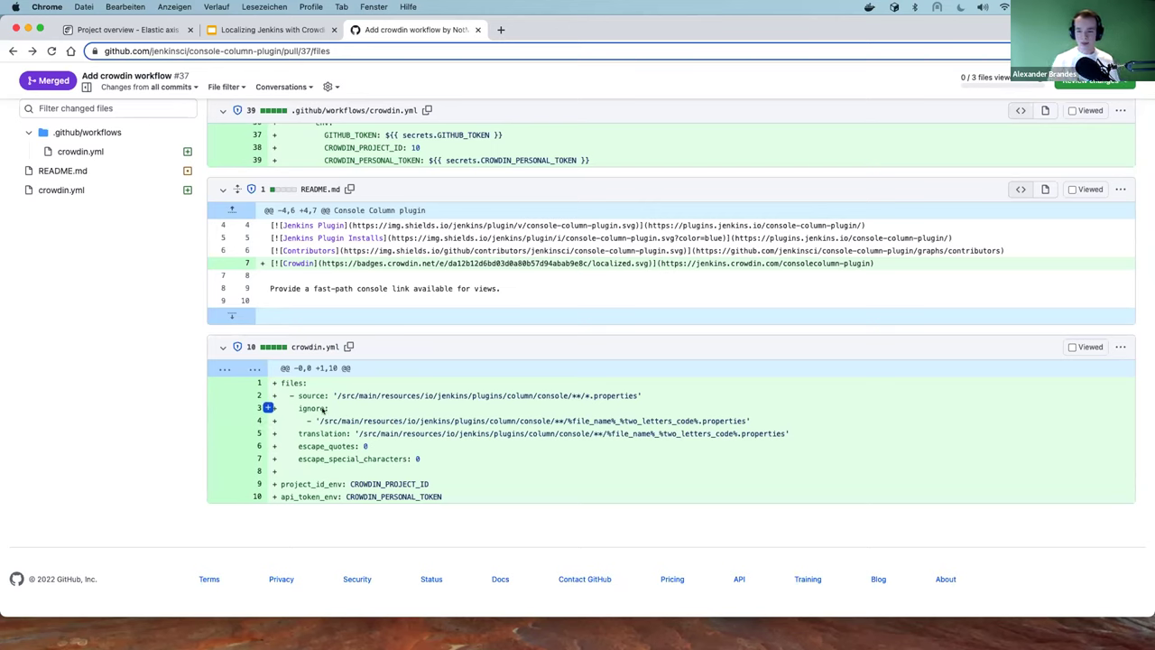
{"action": "left_click_drag", "start_coordinate": [281, 383], "coordinate": [458, 462]}
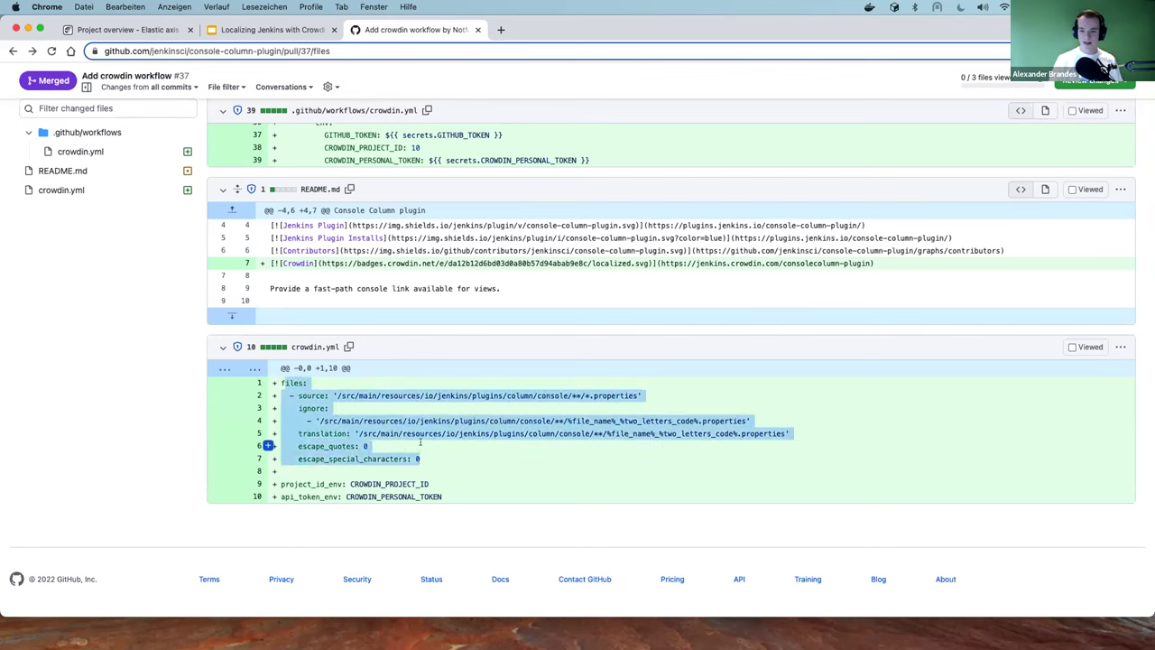
{"action": "left_click", "coordinate": [314, 420]}
{"action": "left_click_drag", "start_coordinate": [298, 395], "coordinate": [662, 395]}
{"action": "left_click", "coordinate": [662, 395]}
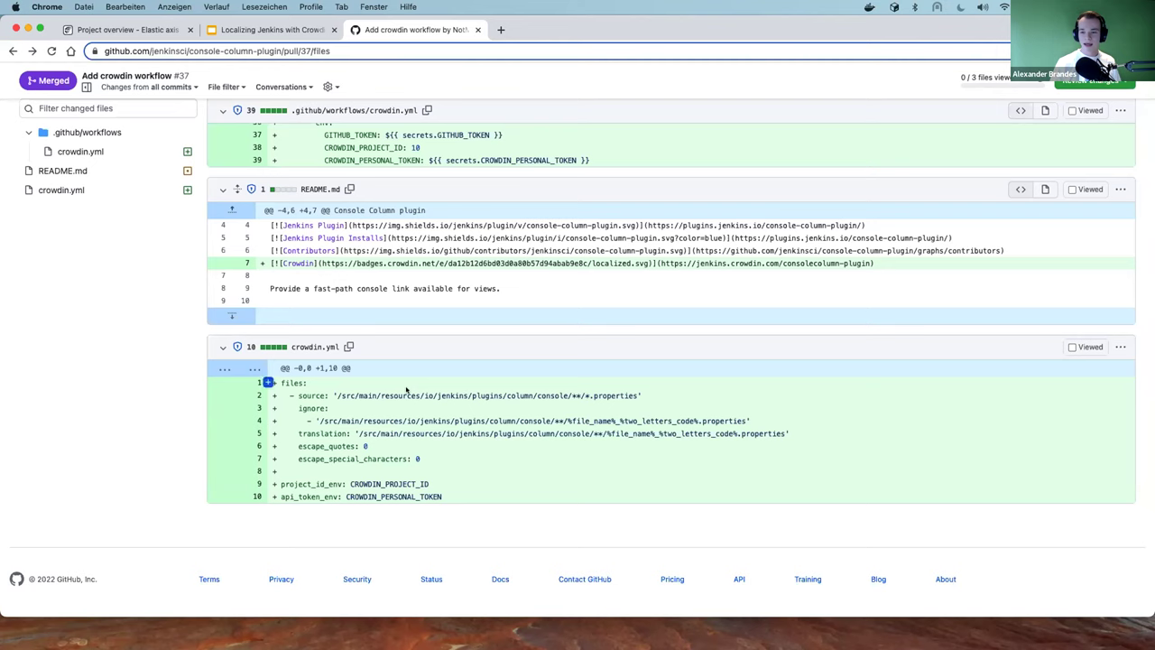
{"action": "left_click_drag", "start_coordinate": [344, 419], "coordinate": [695, 412]}
{"action": "left_click", "coordinate": [693, 413]}
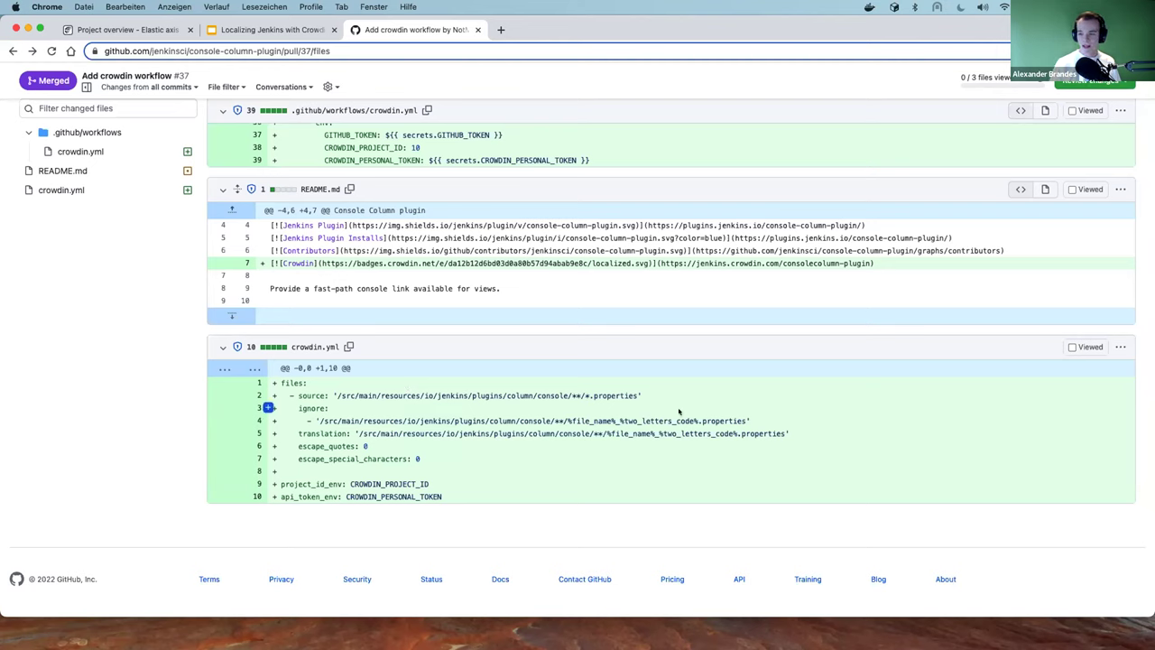
{"action": "left_click_drag", "start_coordinate": [569, 421], "coordinate": [618, 420]}
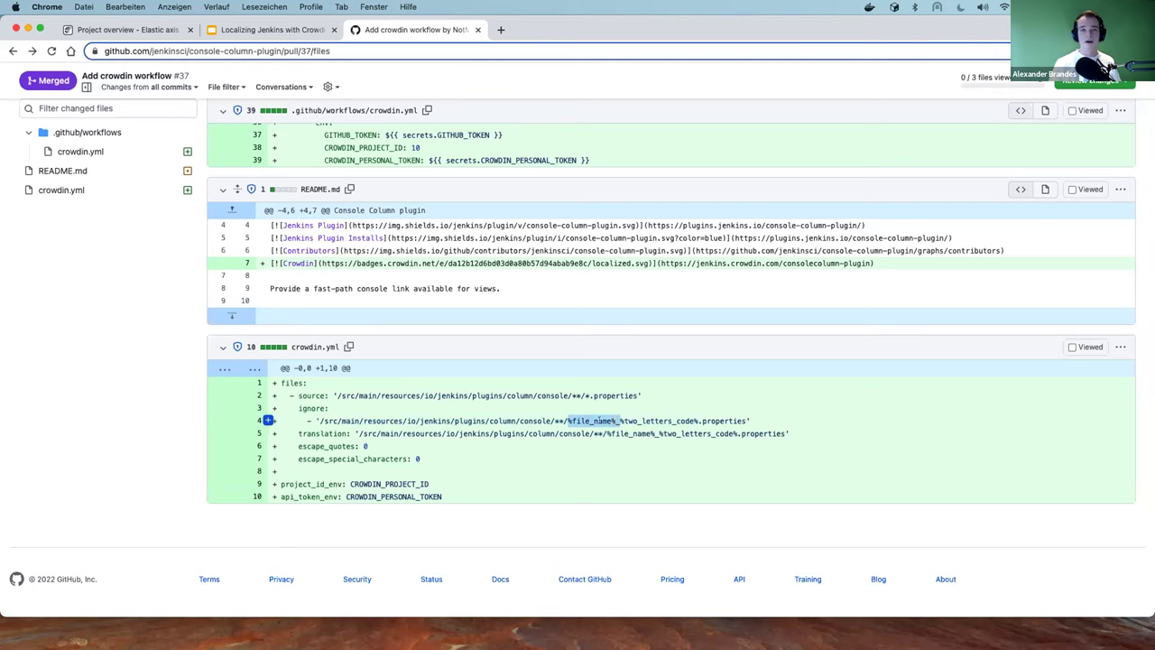
{"action": "left_click_drag", "start_coordinate": [620, 420], "coordinate": [694, 413]}
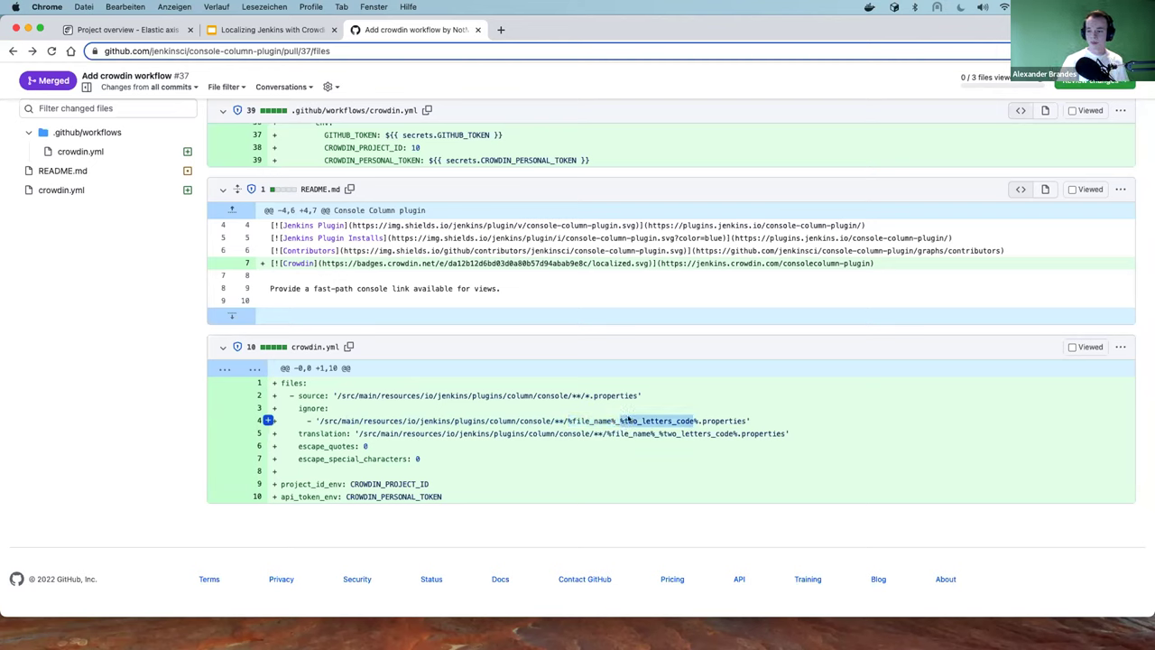
{"action": "double_click", "coordinate": [661, 421]}
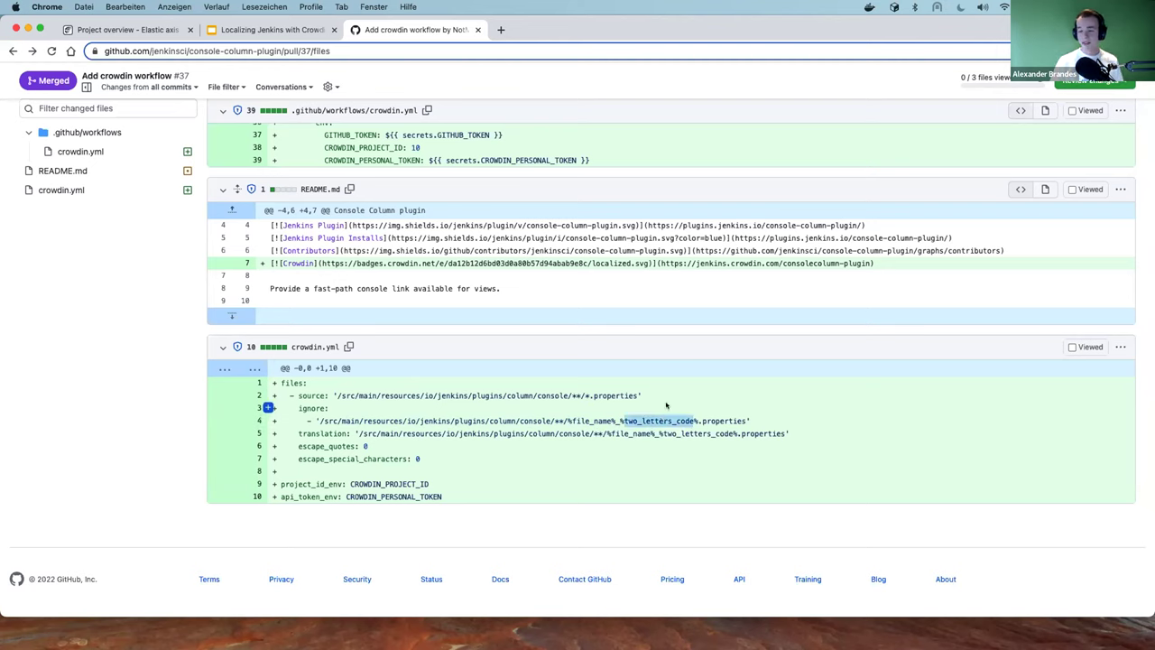
{"action": "left_click_drag", "start_coordinate": [625, 421], "coordinate": [711, 421]}
{"action": "left_click_drag", "start_coordinate": [361, 434], "coordinate": [786, 434]}
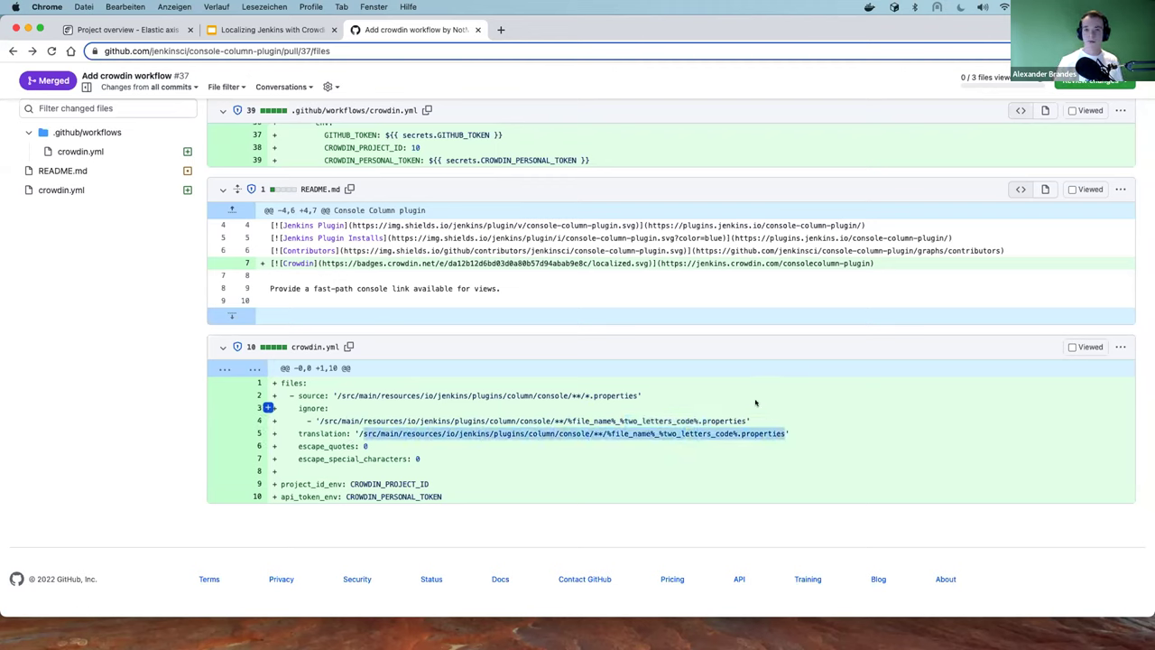
{"action": "left_click", "coordinate": [542, 424]}
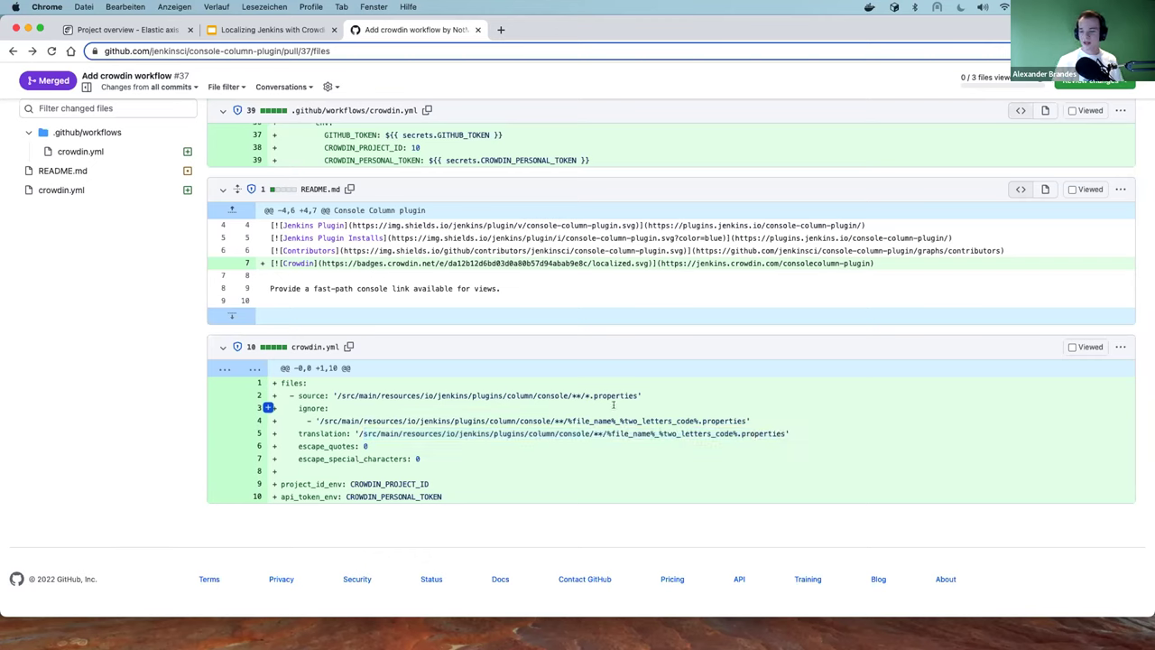
{"action": "left_click_drag", "start_coordinate": [607, 434], "coordinate": [730, 437]}
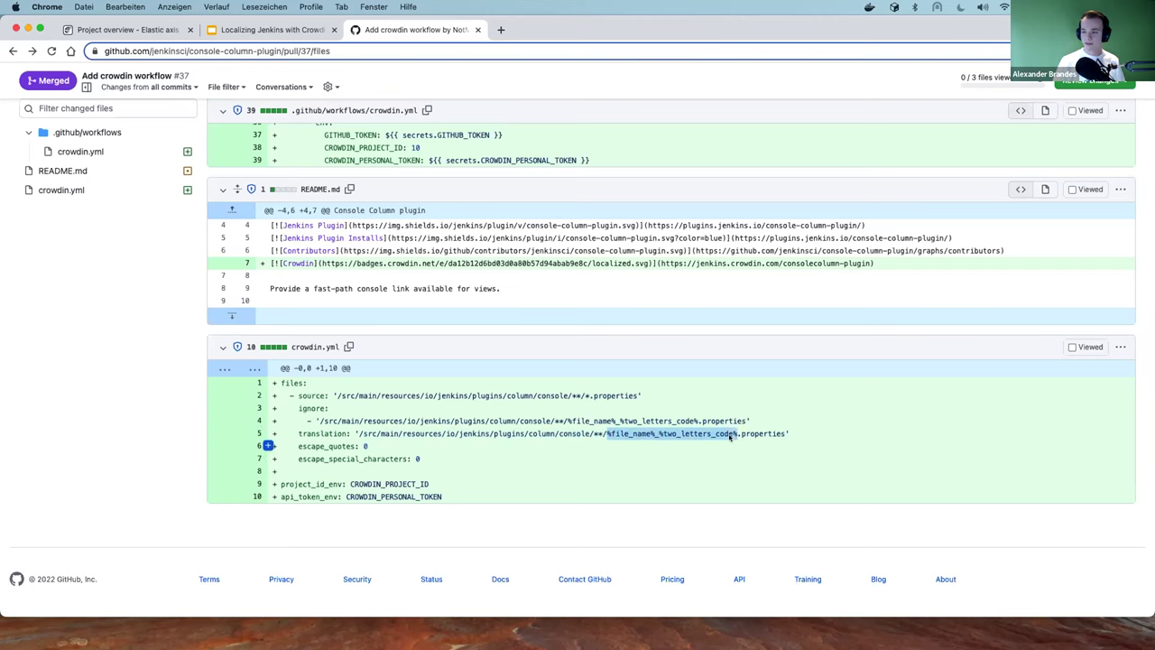
{"action": "double_click", "coordinate": [629, 436]}
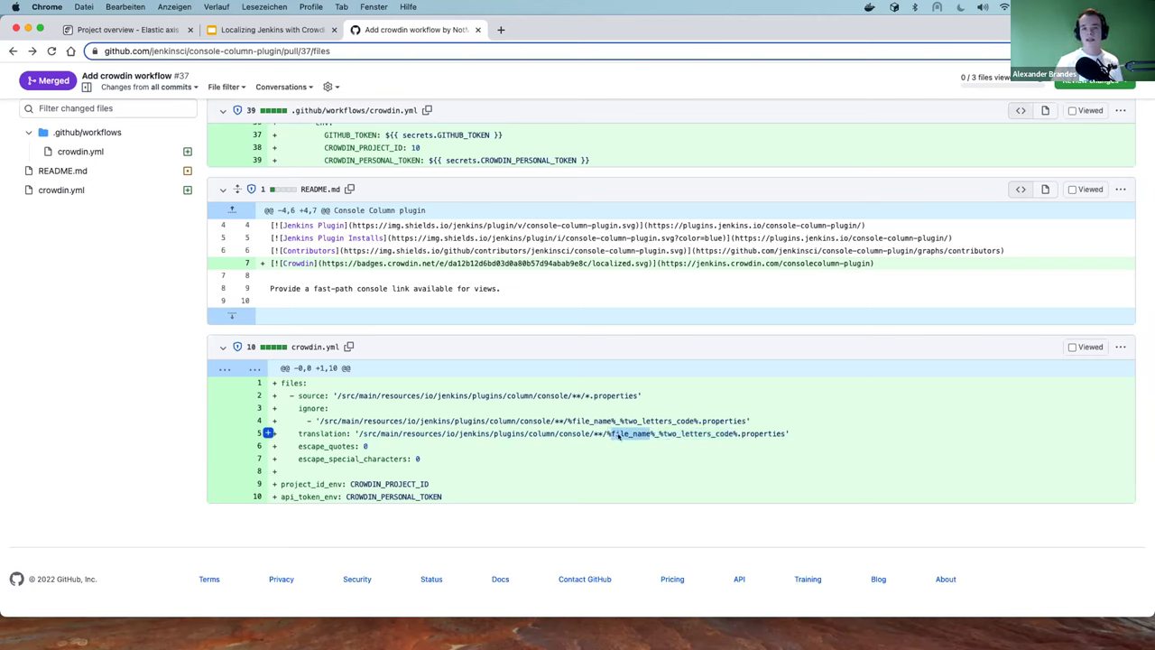
{"action": "double_click", "coordinate": [675, 433]}
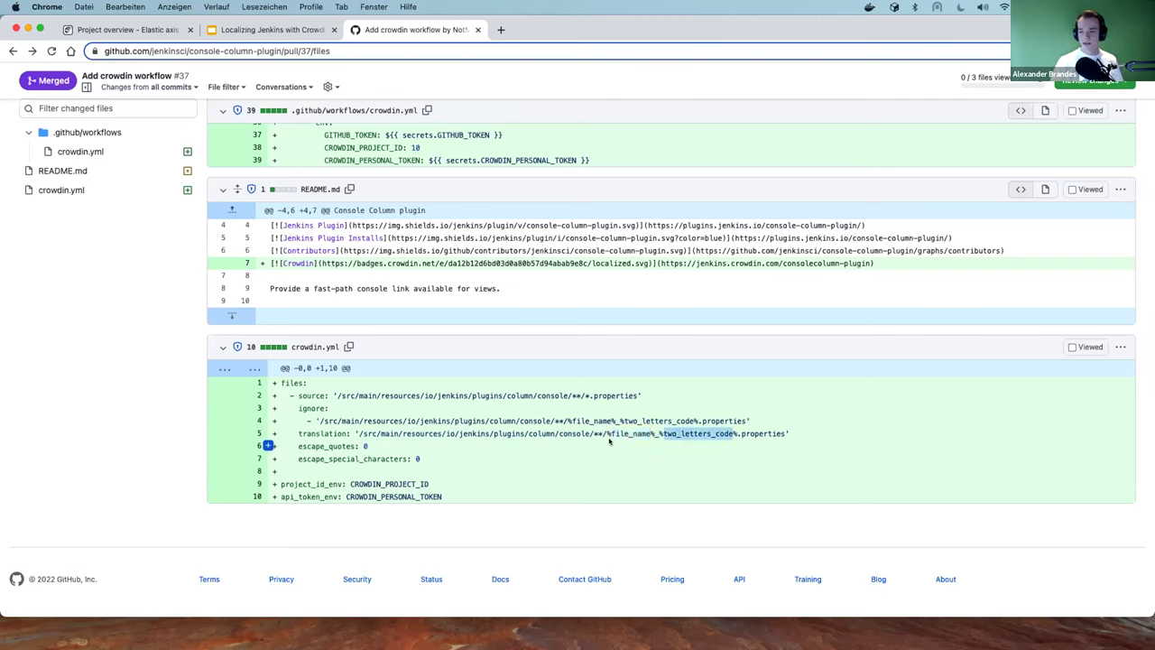
{"action": "left_click_drag", "start_coordinate": [605, 431], "coordinate": [724, 430]}
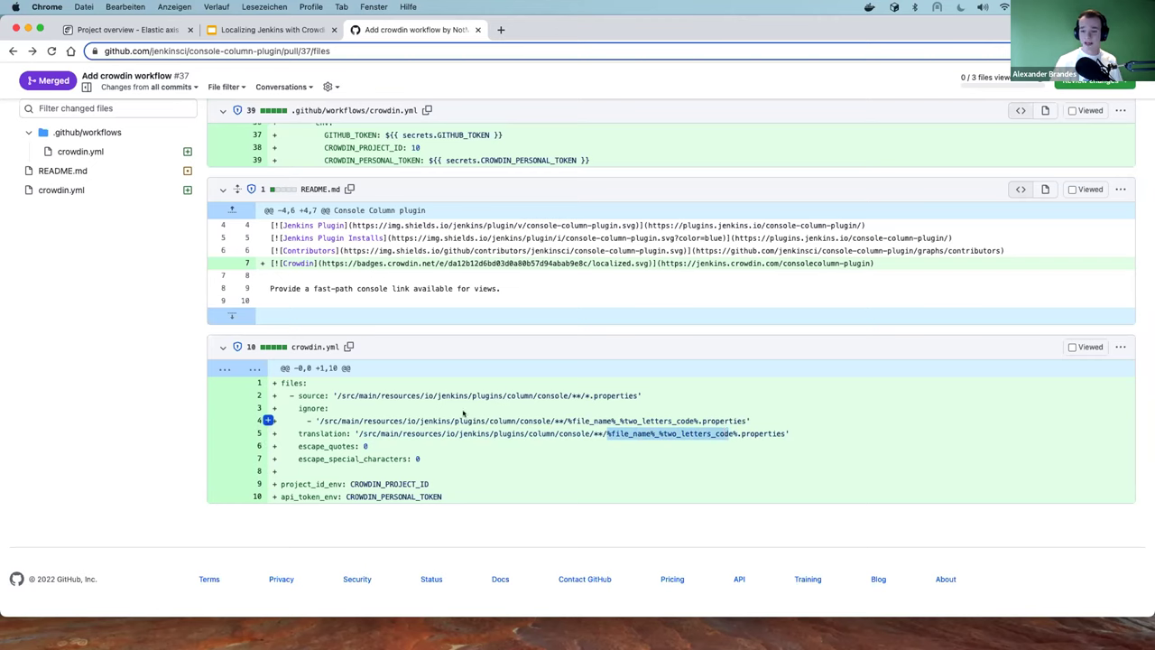
{"action": "left_click_drag", "start_coordinate": [310, 422], "coordinate": [753, 421]}
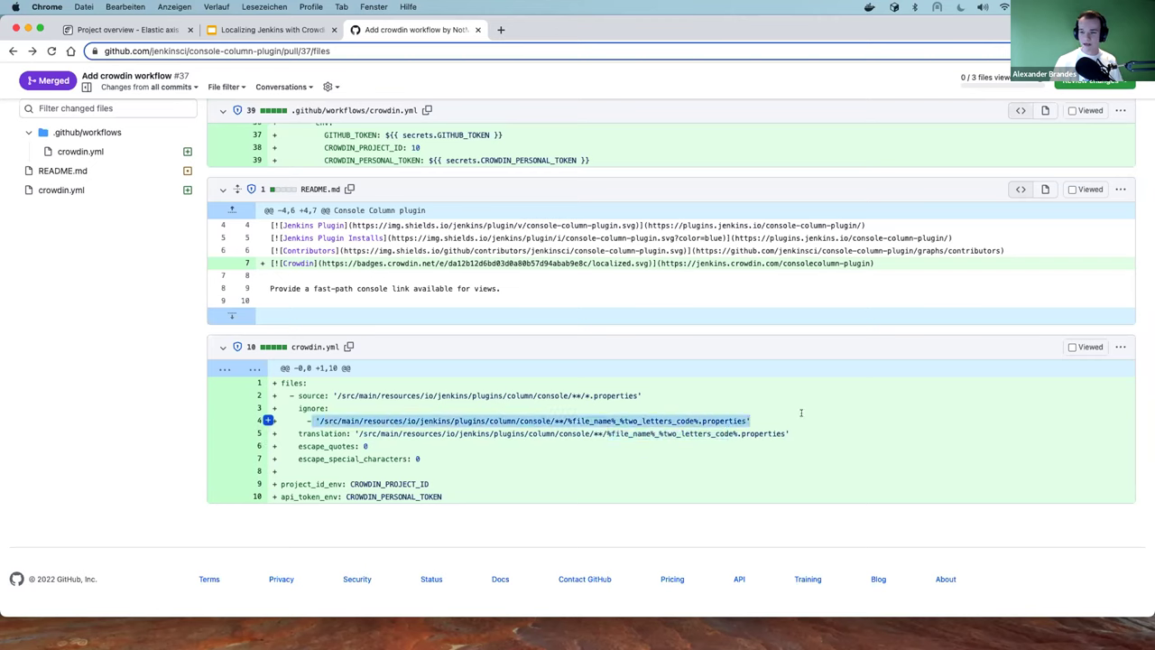
{"action": "left_click_drag", "start_coordinate": [337, 395], "coordinate": [691, 395]}
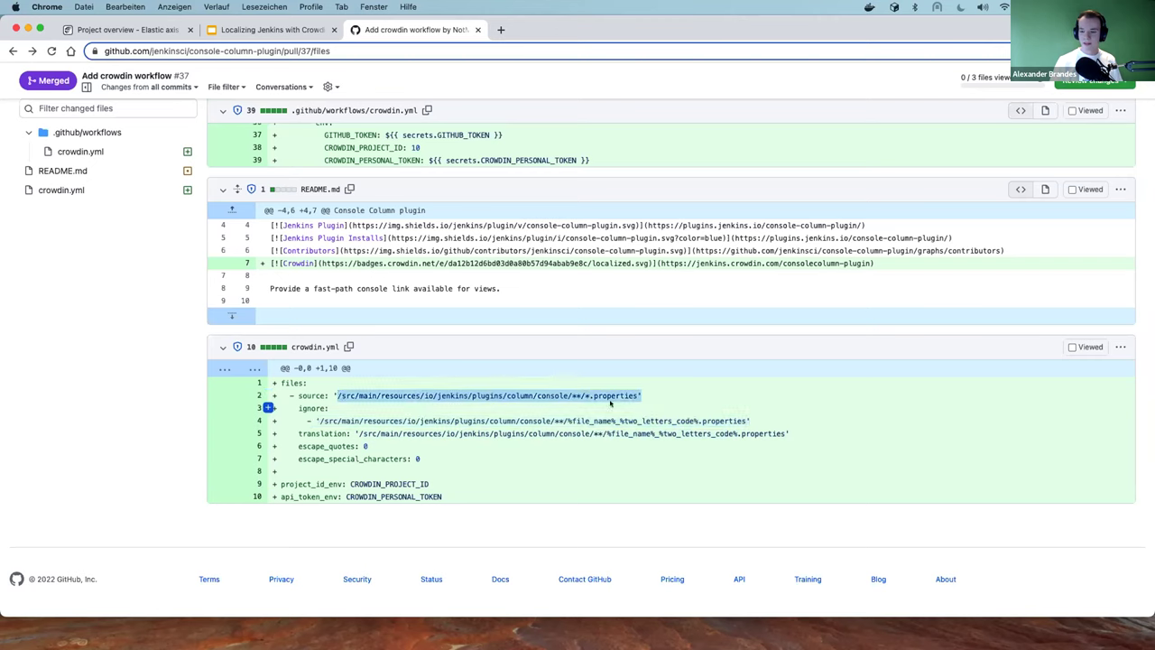
{"action": "left_click", "coordinate": [581, 403]}
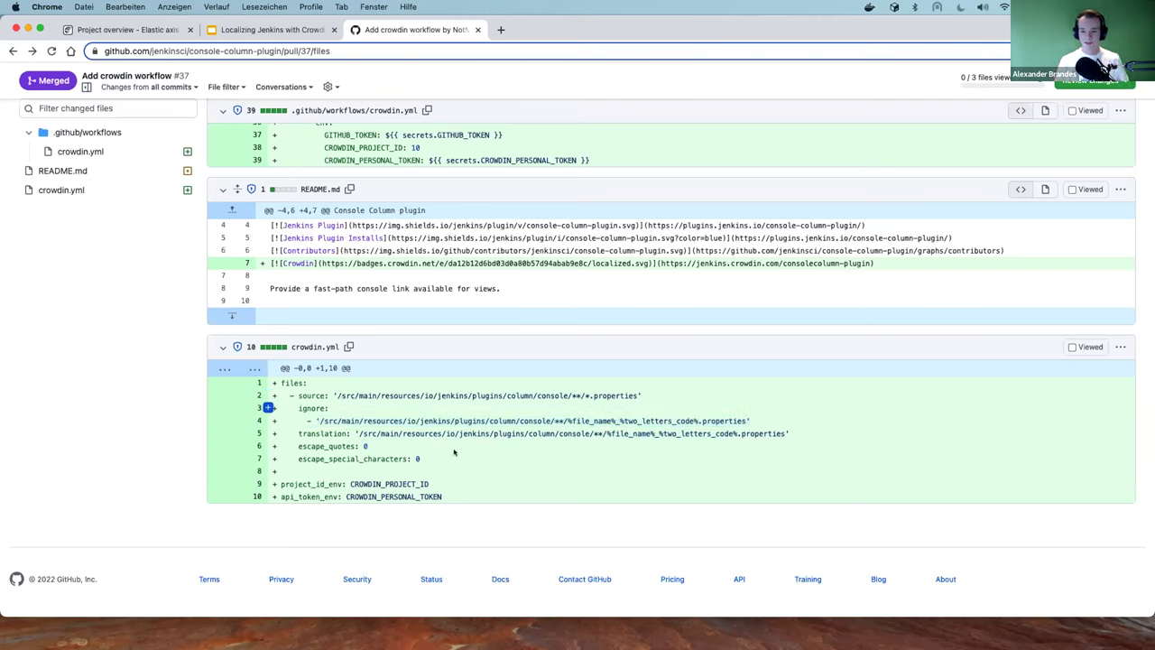
{"action": "left_click_drag", "start_coordinate": [280, 485], "coordinate": [447, 496]}
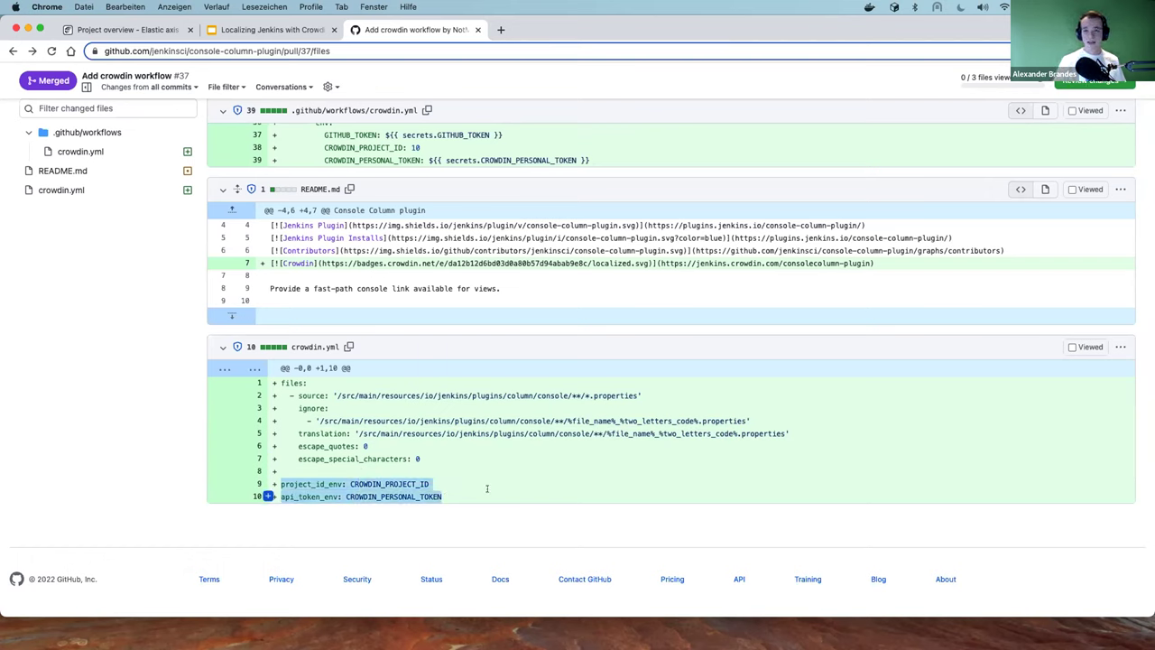
{"action": "left_click", "coordinate": [486, 489]}
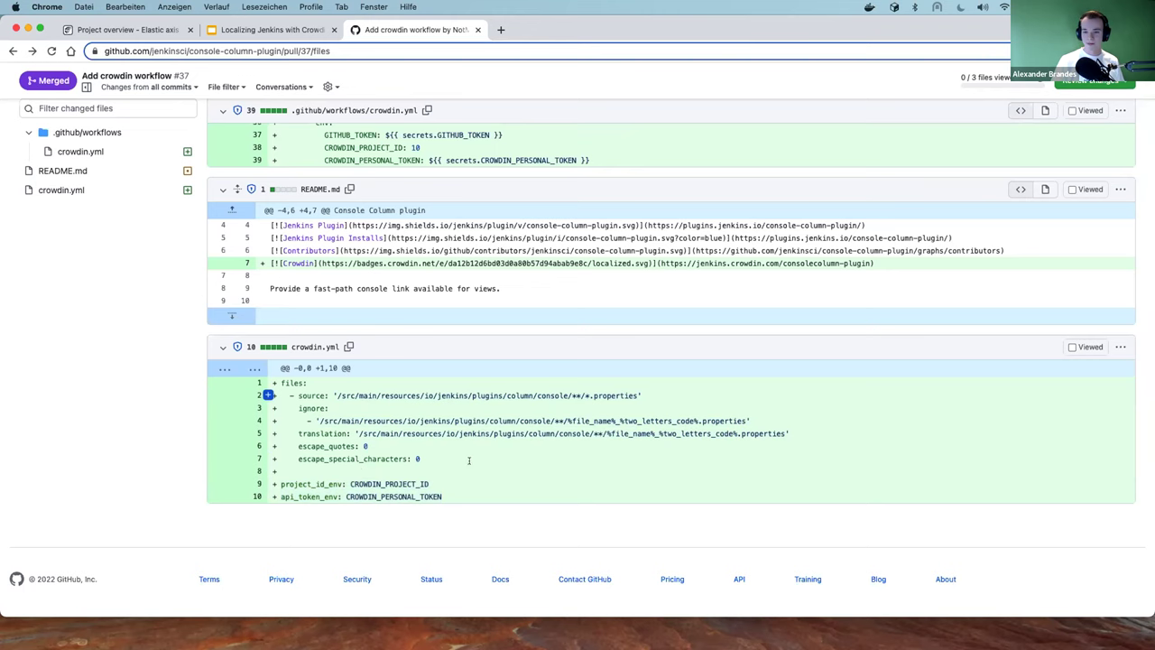
{"action": "scroll", "coordinate": [468, 460], "scroll_direction": "up", "scroll_amount": 10}
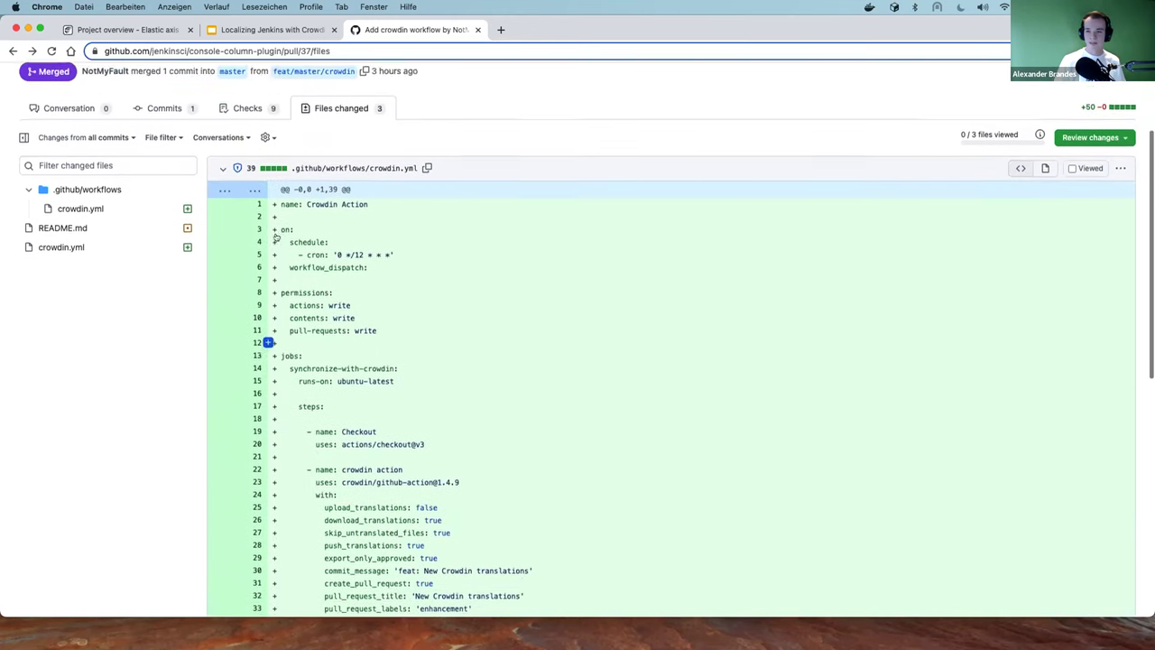
Go from the pull request to the console-column-plugin repository's Code page
{"action": "scroll", "coordinate": [277, 237], "scroll_direction": "up", "scroll_amount": 1}
{"action": "scroll", "coordinate": [415, 347], "scroll_direction": "up", "scroll_amount": 3}
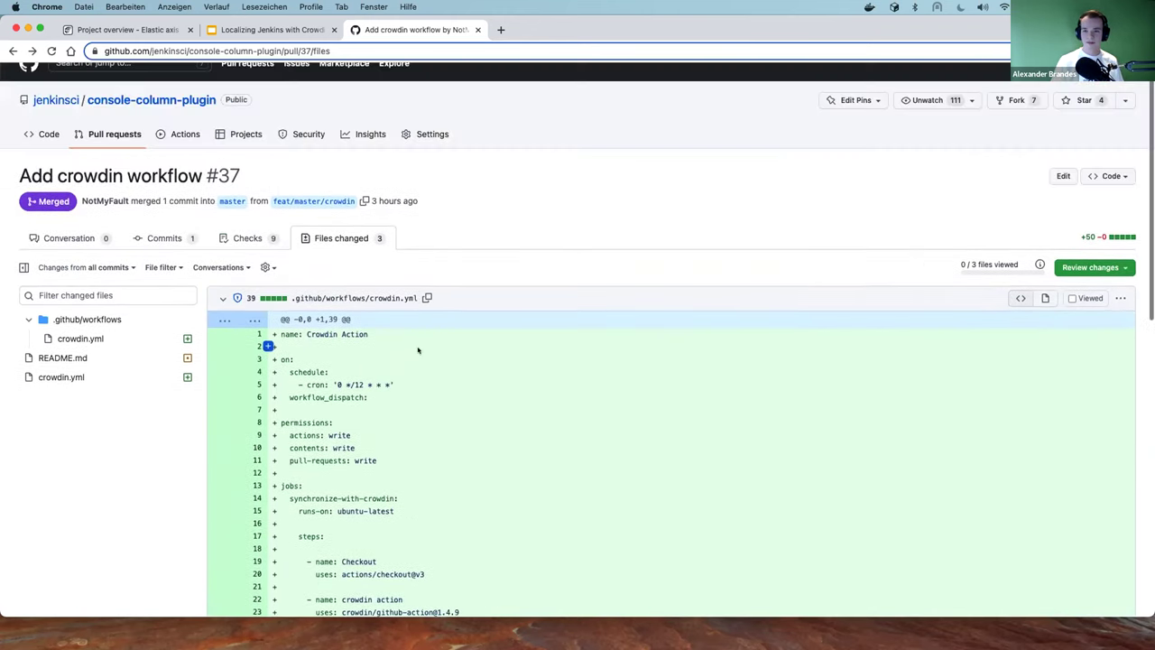
{"action": "scroll", "coordinate": [417, 350], "scroll_direction": "up", "scroll_amount": 1}
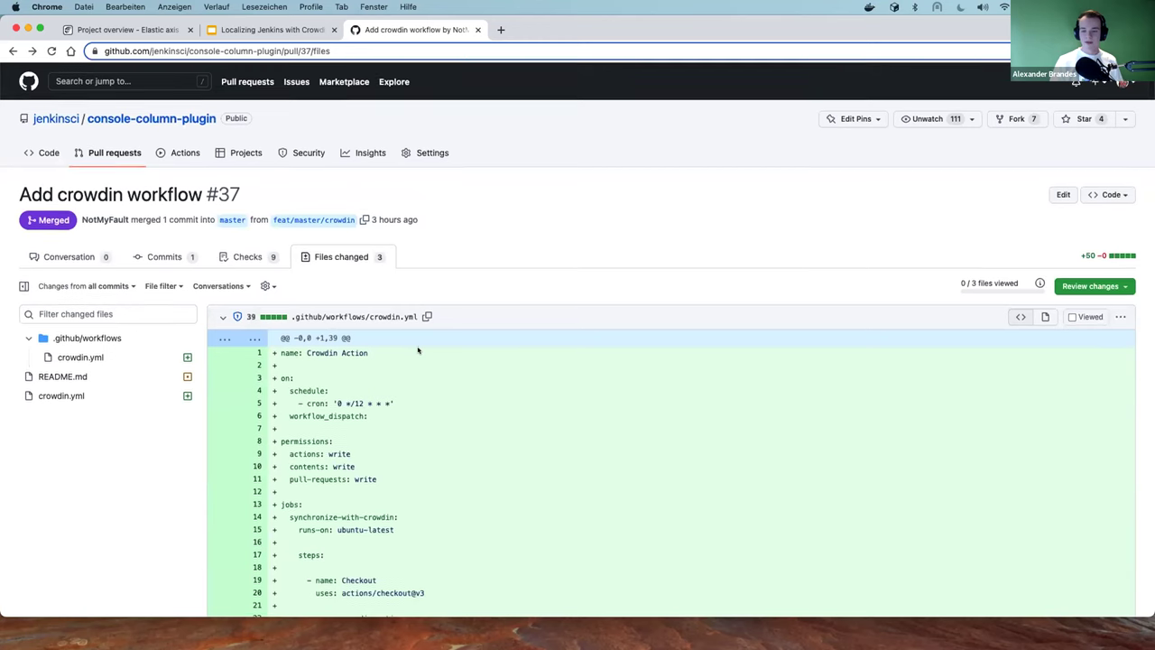
{"action": "left_click", "coordinate": [51, 155]}
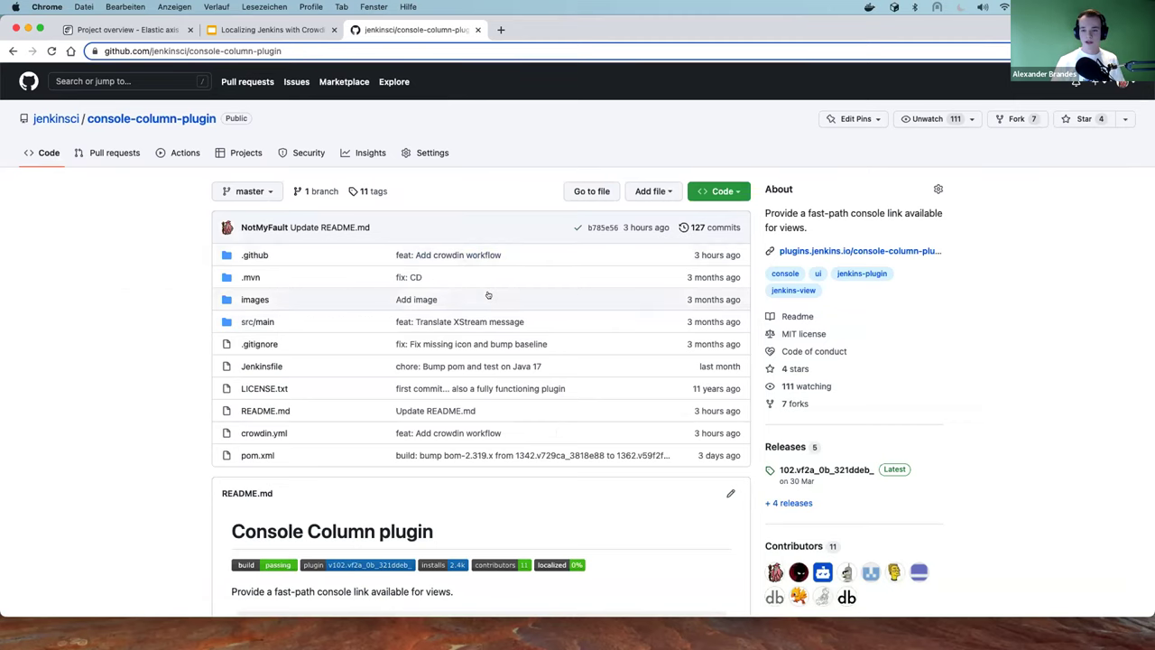
{"action": "scroll", "coordinate": [488, 295], "scroll_direction": "down", "scroll_amount": 4}
{"action": "scroll", "coordinate": [488, 295], "scroll_direction": "up", "scroll_amount": 3}
{"action": "scroll", "coordinate": [488, 295], "scroll_direction": "up", "scroll_amount": 1}
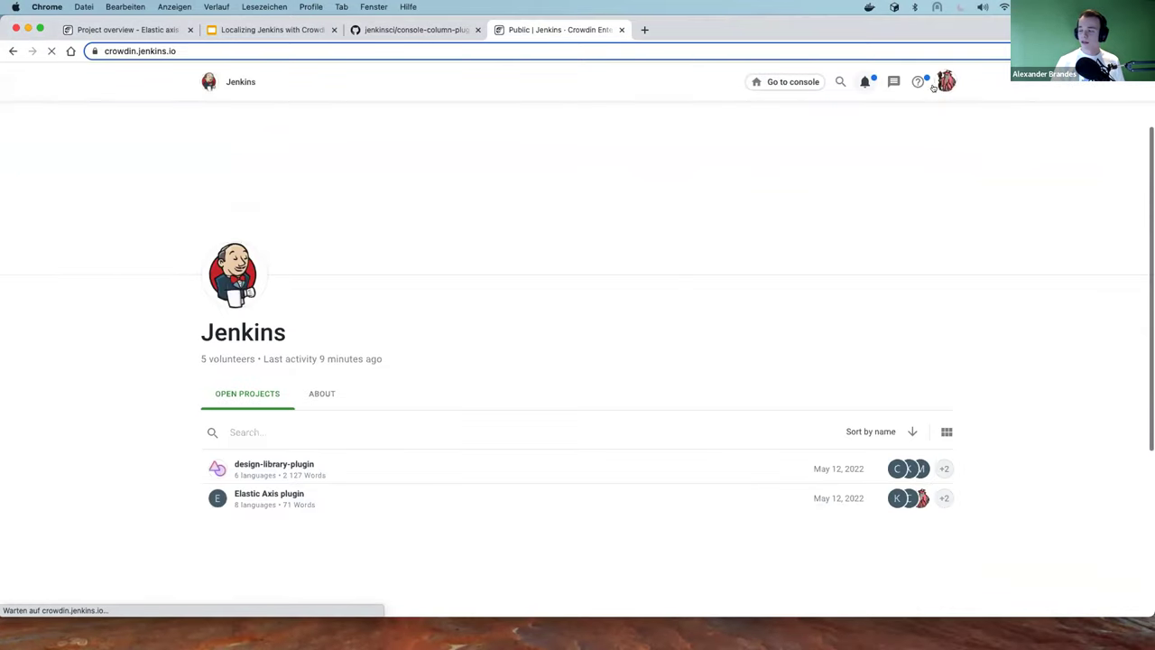
Go to Crowdin Account Settings and view the personal access tokens list
{"action": "left_click", "coordinate": [943, 82]}
{"action": "left_click", "coordinate": [876, 198]}
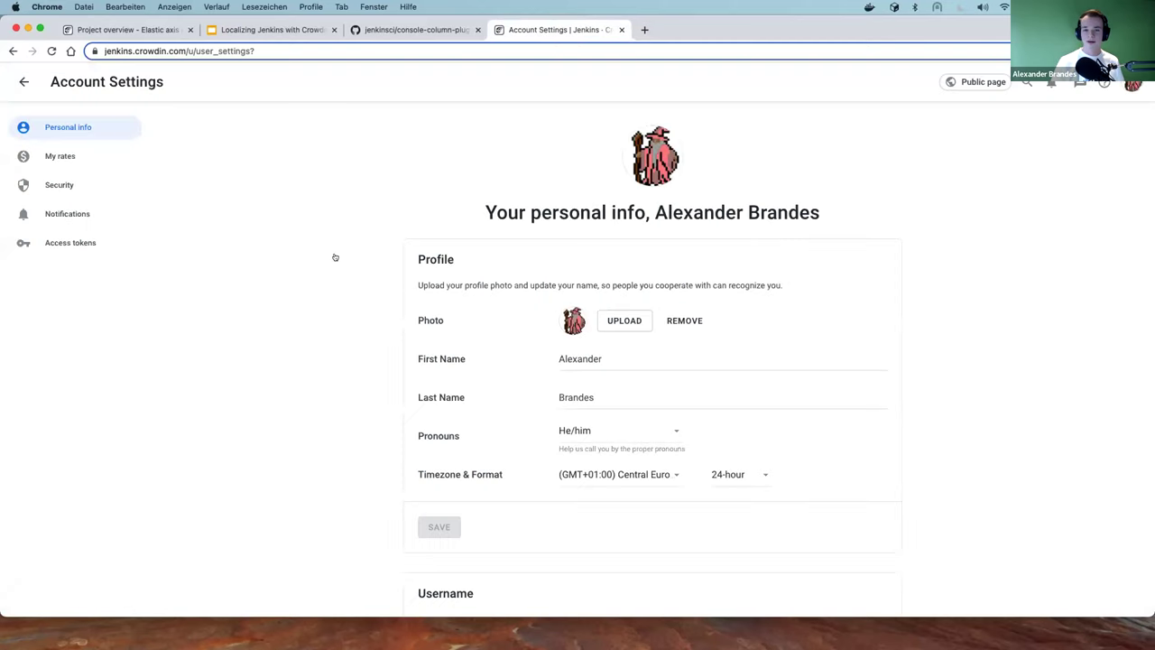
{"action": "left_click", "coordinate": [71, 242]}
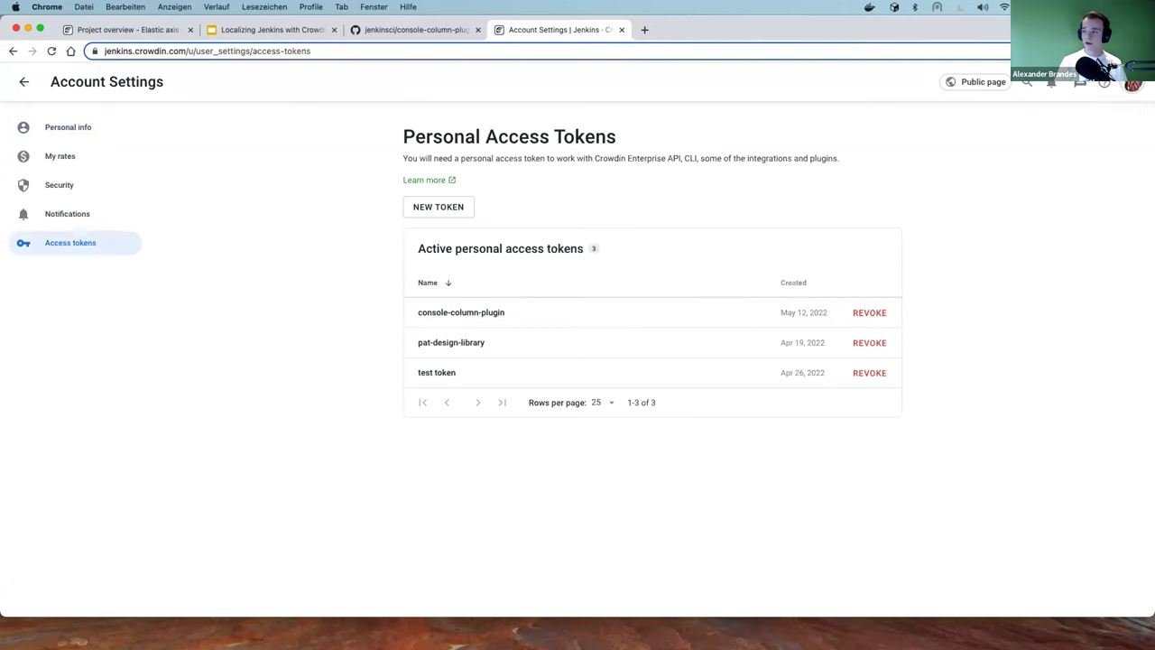
{"action": "left_click", "coordinate": [1132, 83]}
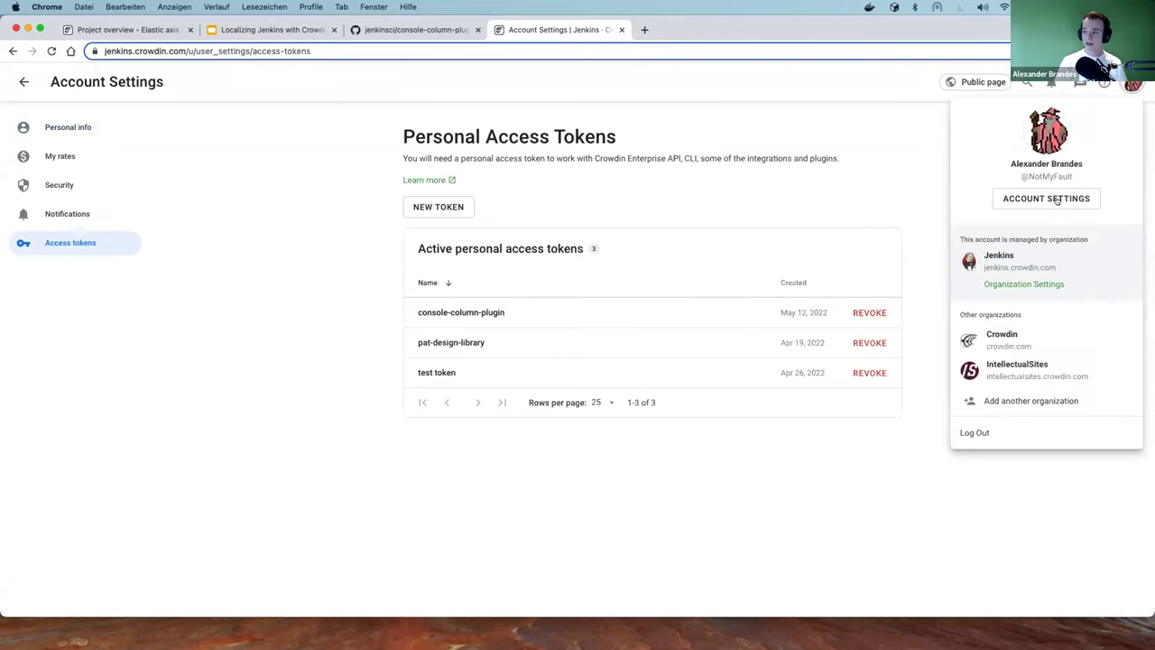
{"action": "left_click", "coordinate": [53, 240]}
Begin a new access token named 'test' with all Projects scopes, then return to GitHub
{"action": "left_click", "coordinate": [434, 207]}
{"action": "left_click", "coordinate": [434, 207]}
{"action": "type", "text": "test"}
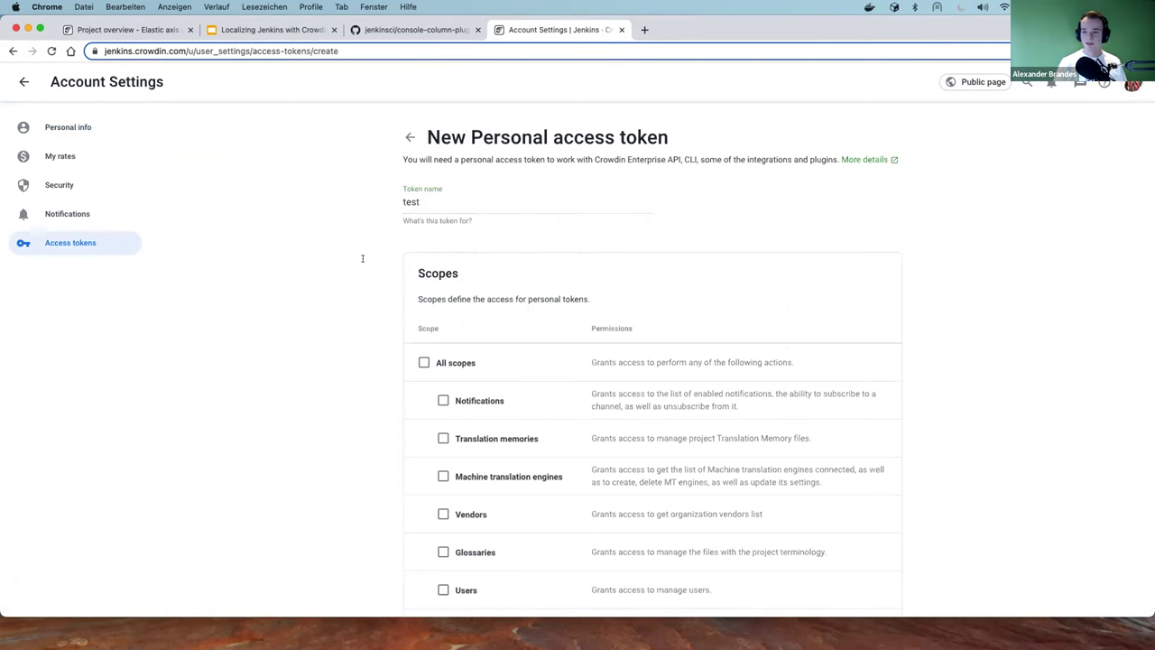
{"action": "scroll", "coordinate": [353, 258], "scroll_direction": "down", "scroll_amount": 5}
{"action": "left_click", "coordinate": [443, 294]}
{"action": "scroll", "coordinate": [337, 311], "scroll_direction": "down", "scroll_amount": 2}
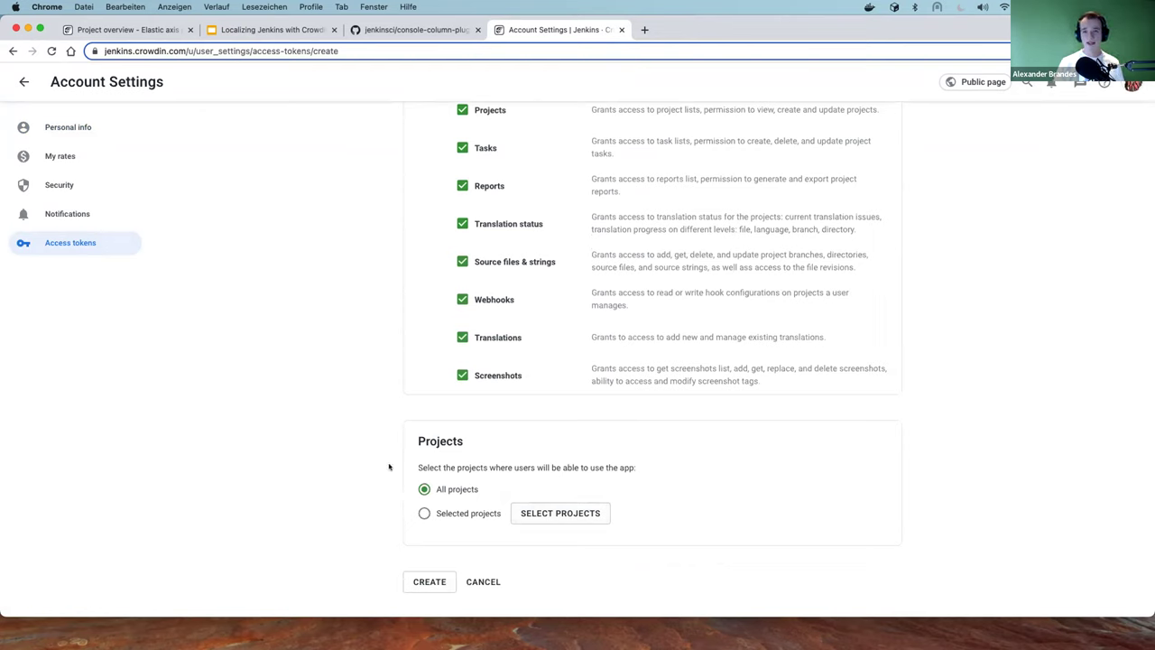
{"action": "scroll", "coordinate": [382, 345], "scroll_direction": "up", "scroll_amount": 7}
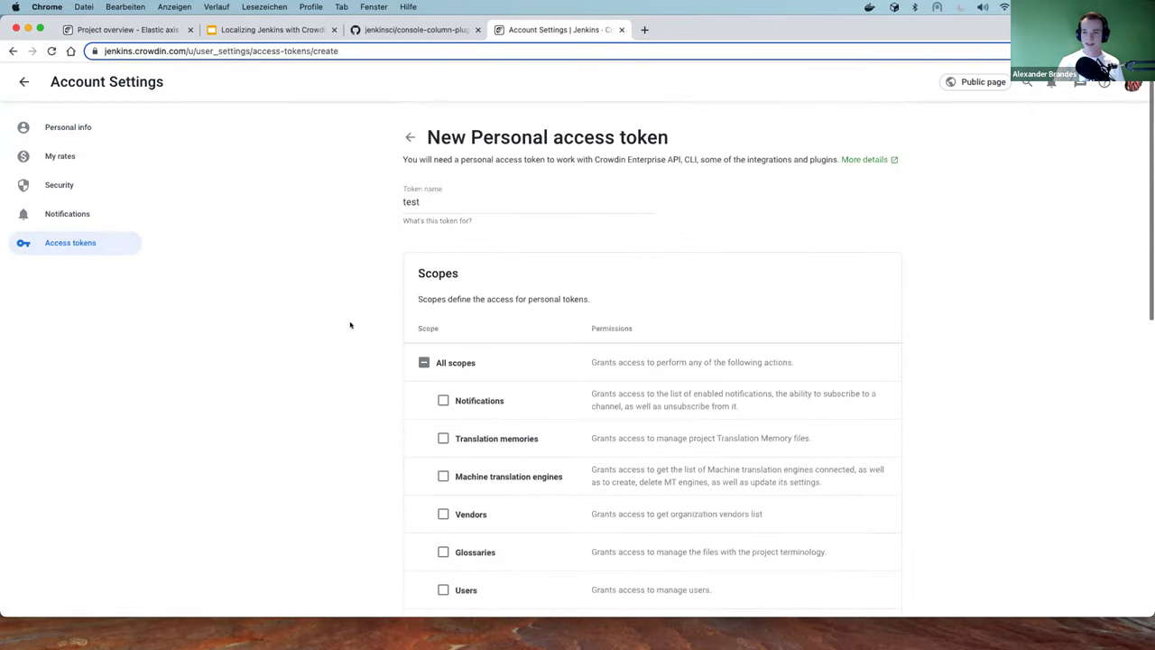
{"action": "left_click", "coordinate": [415, 29]}
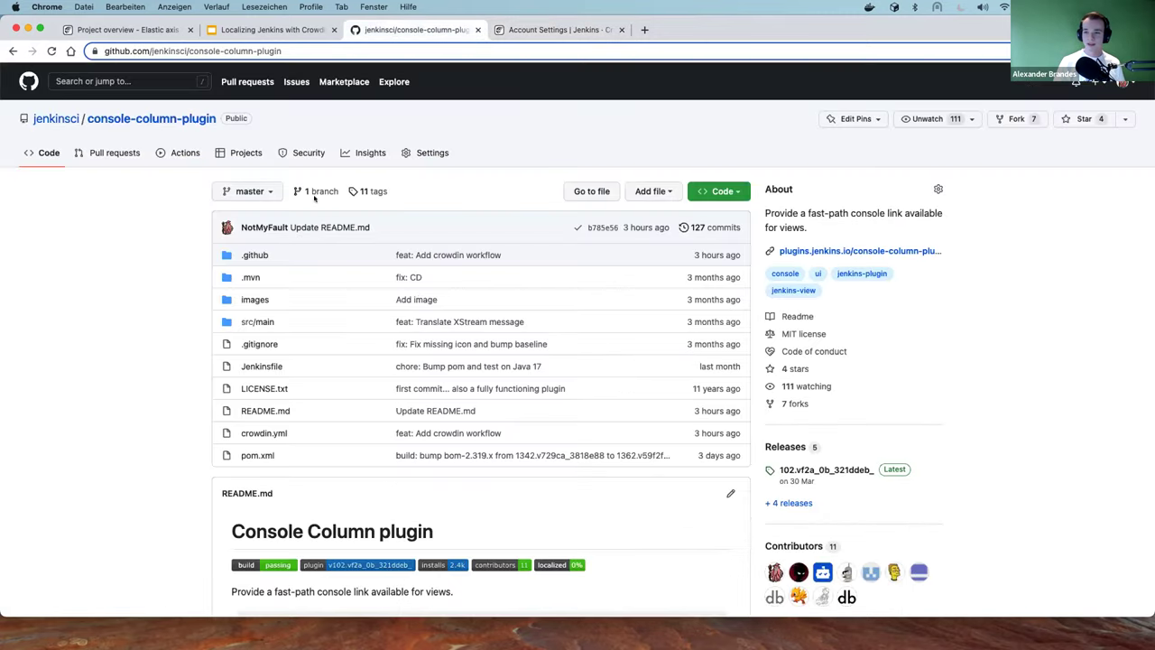
Show the repository's Actions secrets: CROWDIN_PERSONAL_TOKEN, MAVEN_TOKEN and MAVEN_USERNAME
{"action": "left_click", "coordinate": [433, 152]}
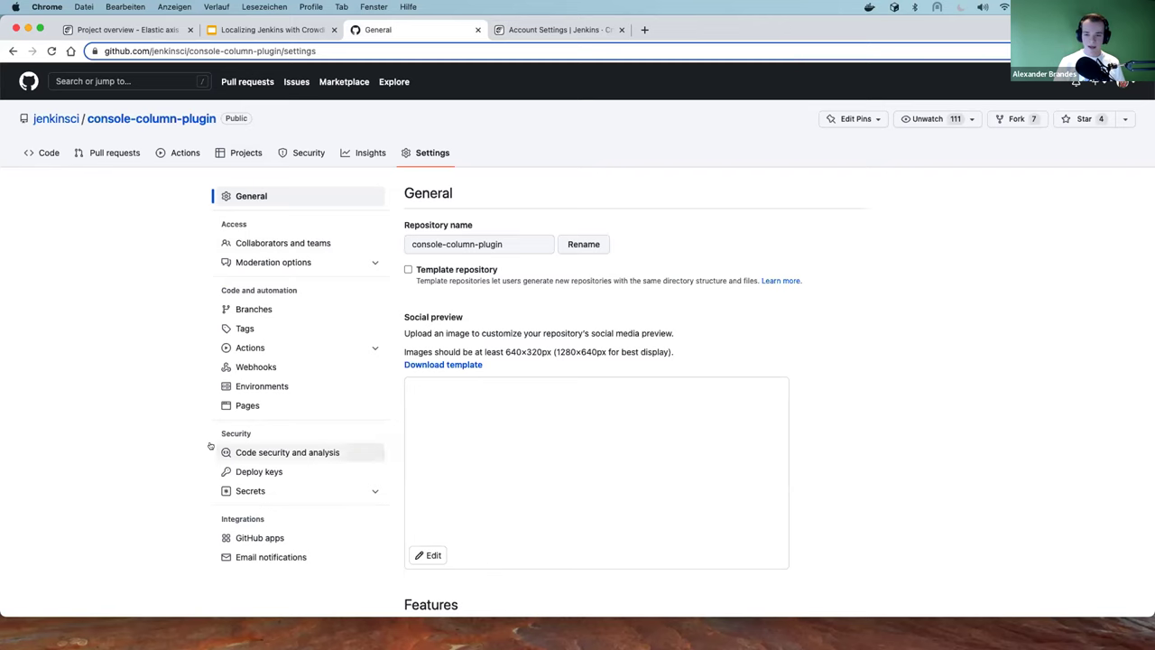
{"action": "left_click", "coordinate": [343, 490]}
{"action": "left_click", "coordinate": [283, 509]}
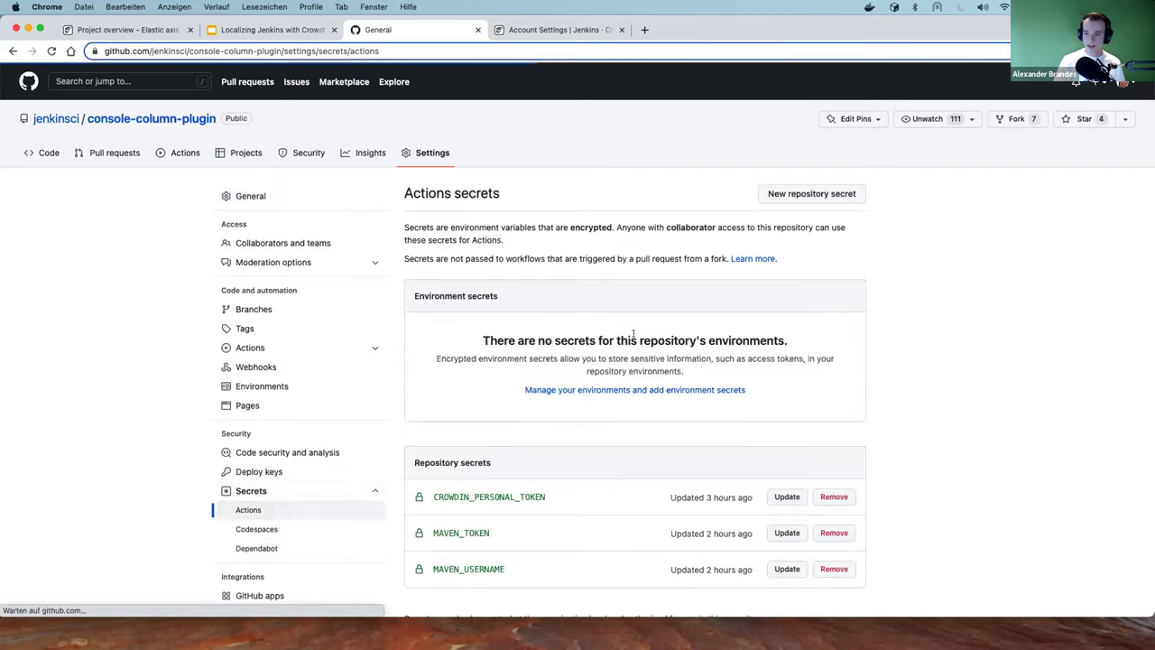
Start a new Actions repository secret form for console-column-plugin
{"action": "left_click", "coordinate": [792, 194]}
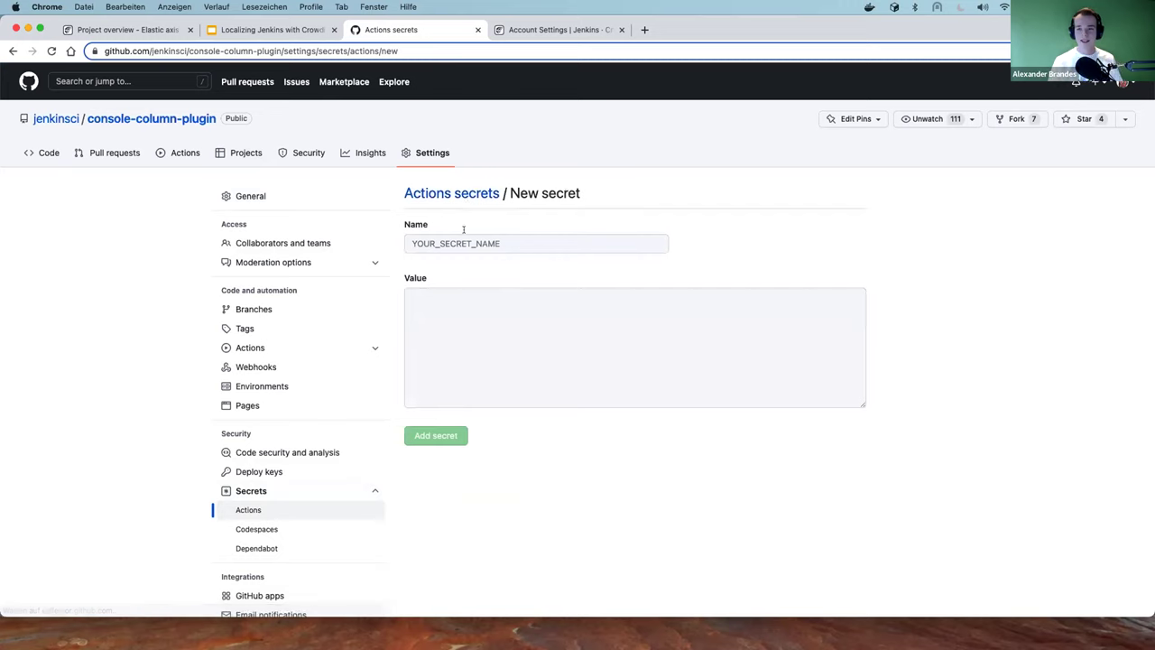
{"action": "left_click", "coordinate": [440, 306]}
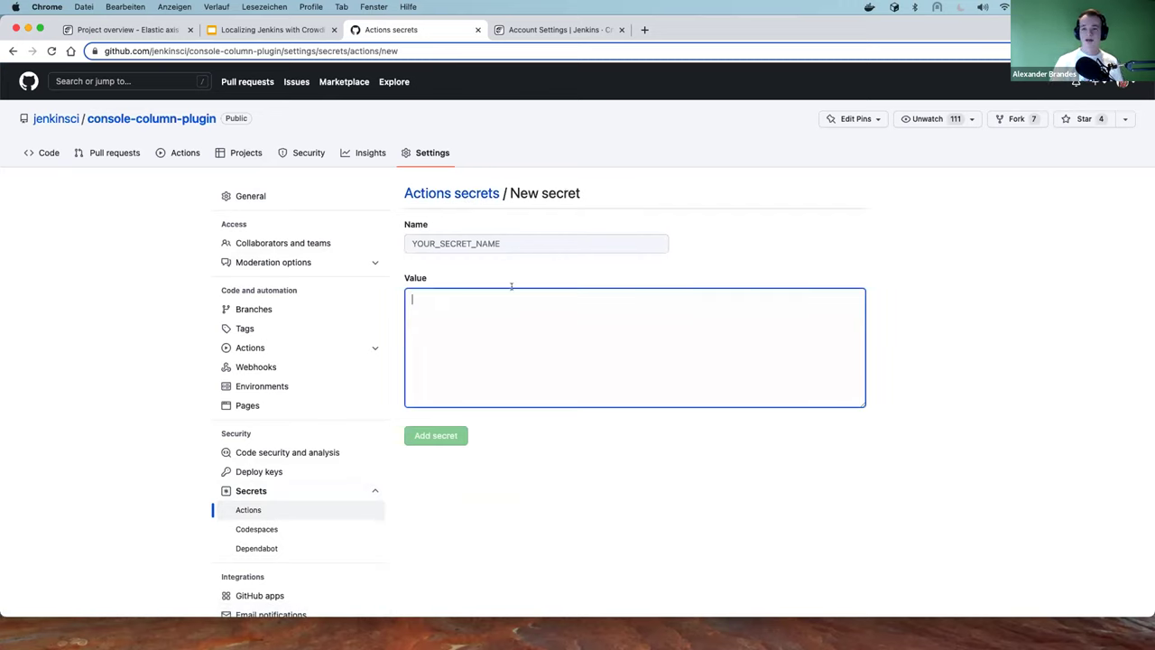
{"action": "left_click", "coordinate": [424, 241]}
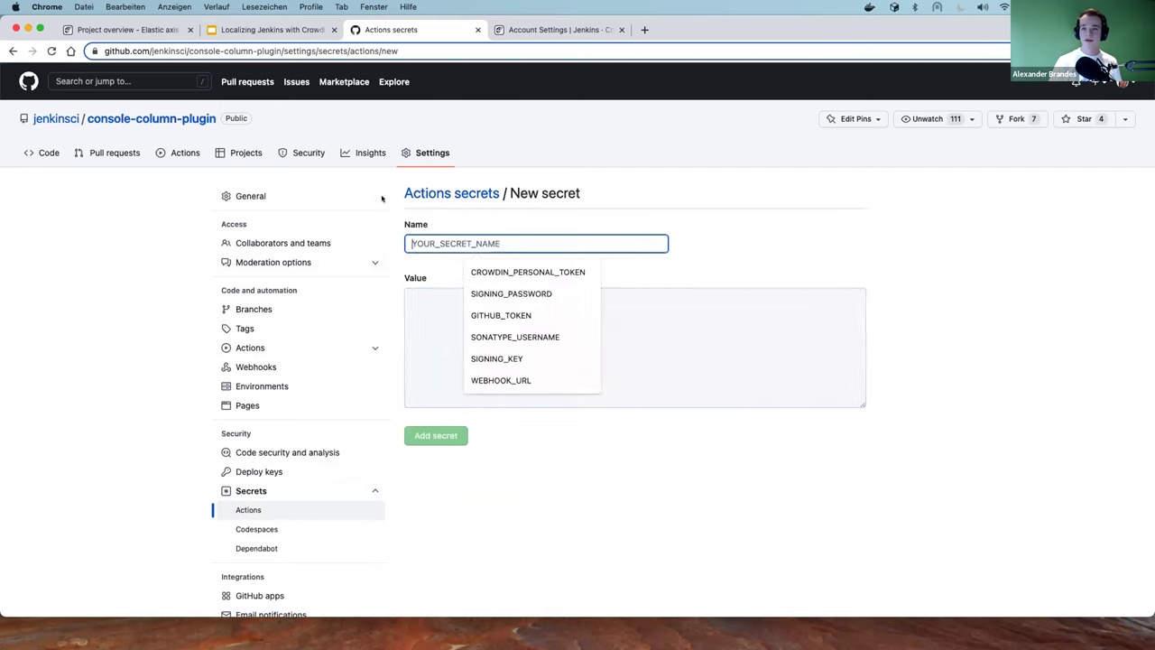
Open .github/workflows/crowdin.yml in a new tab and copy the CROWDIN_PERSONAL_TOKEN name
{"action": "right_click", "coordinate": [52, 156]}
{"action": "left_click", "coordinate": [106, 168]}
{"action": "left_click", "coordinate": [549, 29]}
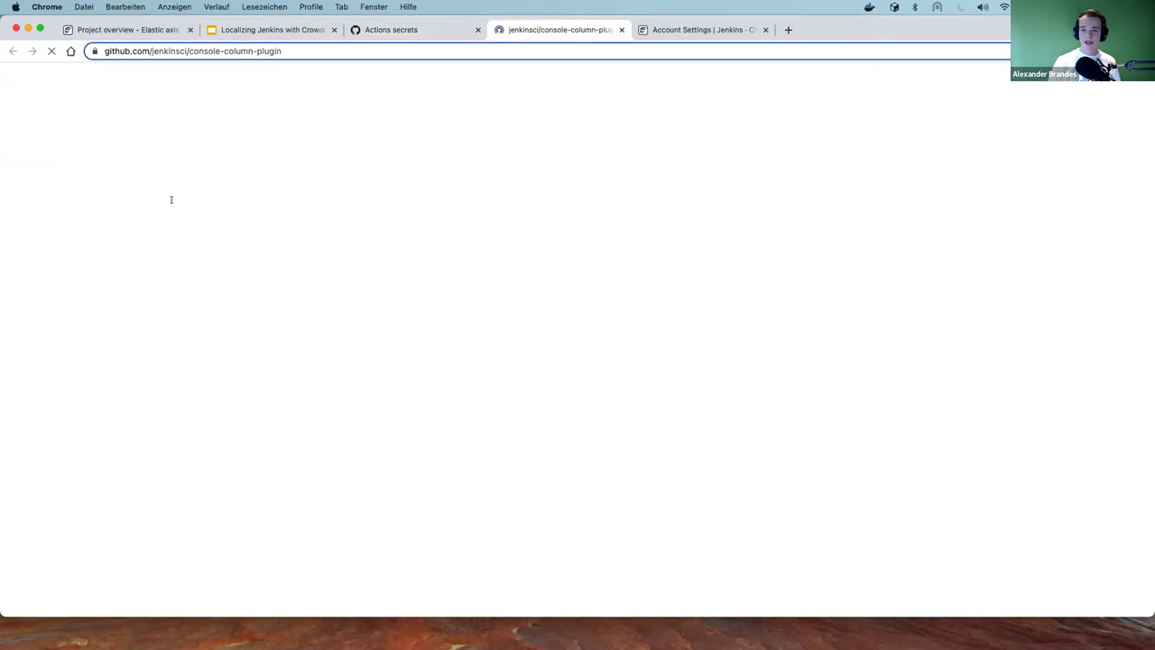
{"action": "left_click", "coordinate": [255, 255]}
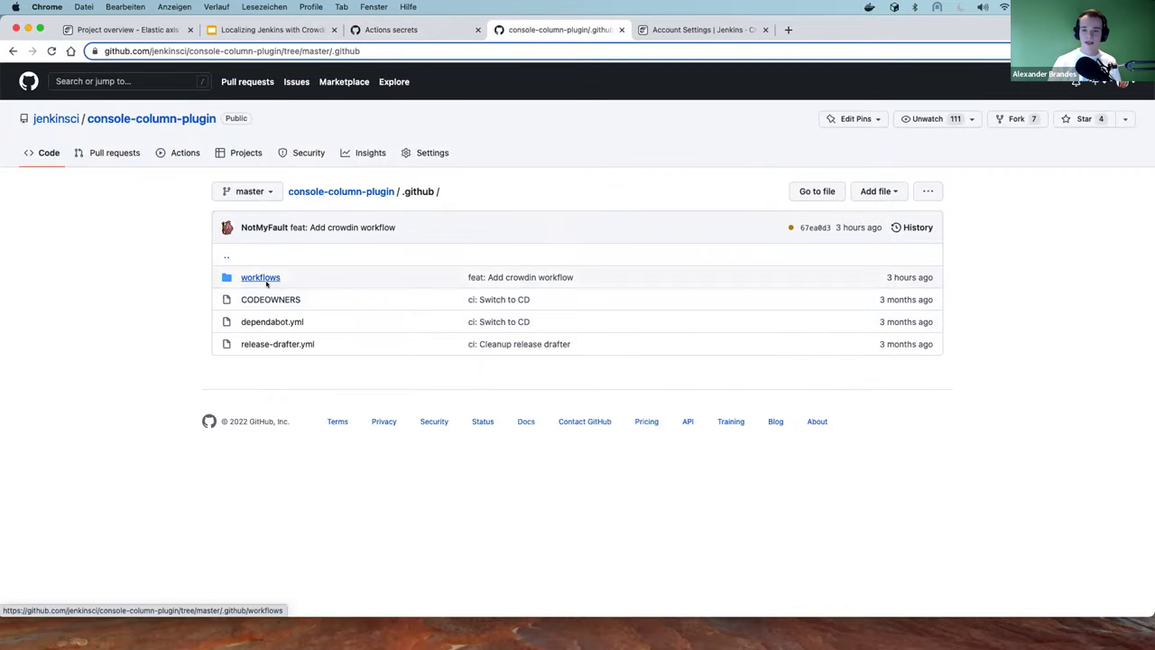
{"action": "left_click", "coordinate": [259, 277]}
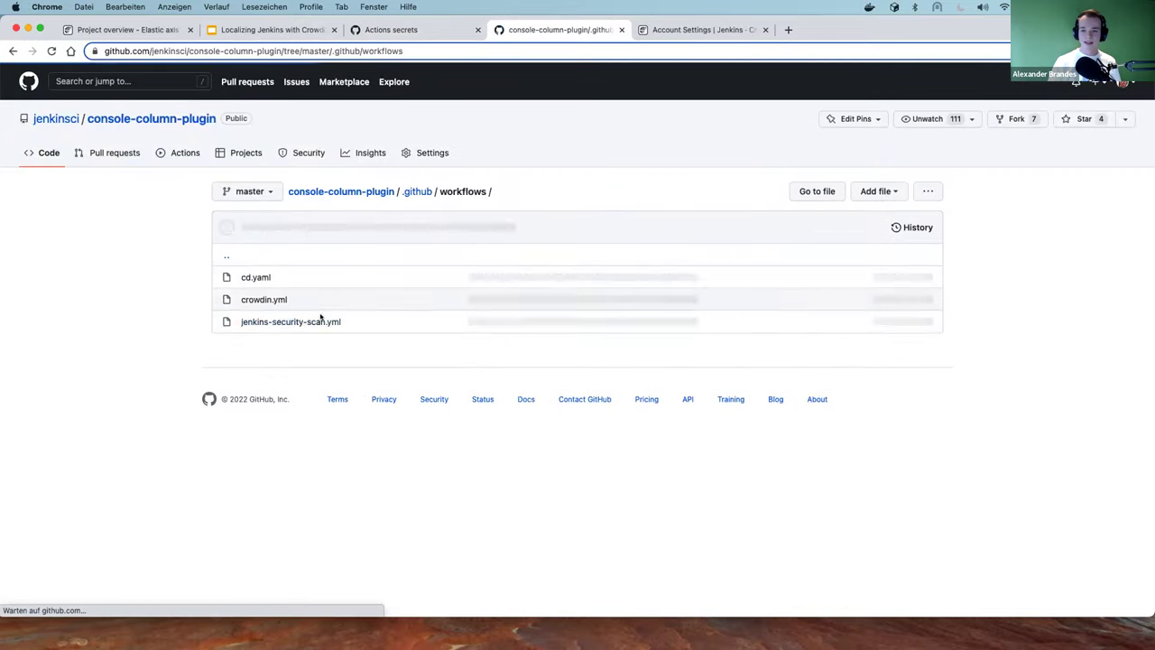
{"action": "left_click", "coordinate": [259, 300]}
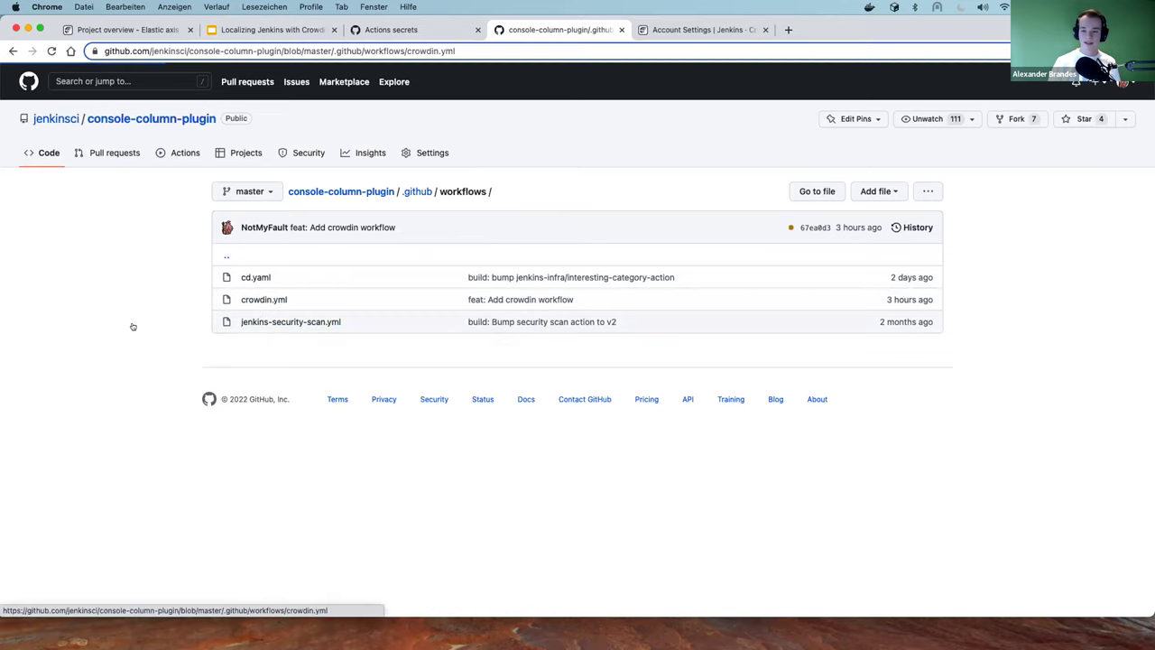
{"action": "scroll", "coordinate": [160, 351], "scroll_direction": "down", "scroll_amount": 10}
{"action": "double_click", "coordinate": [483, 513]}
{"action": "key", "text": "super+c"}
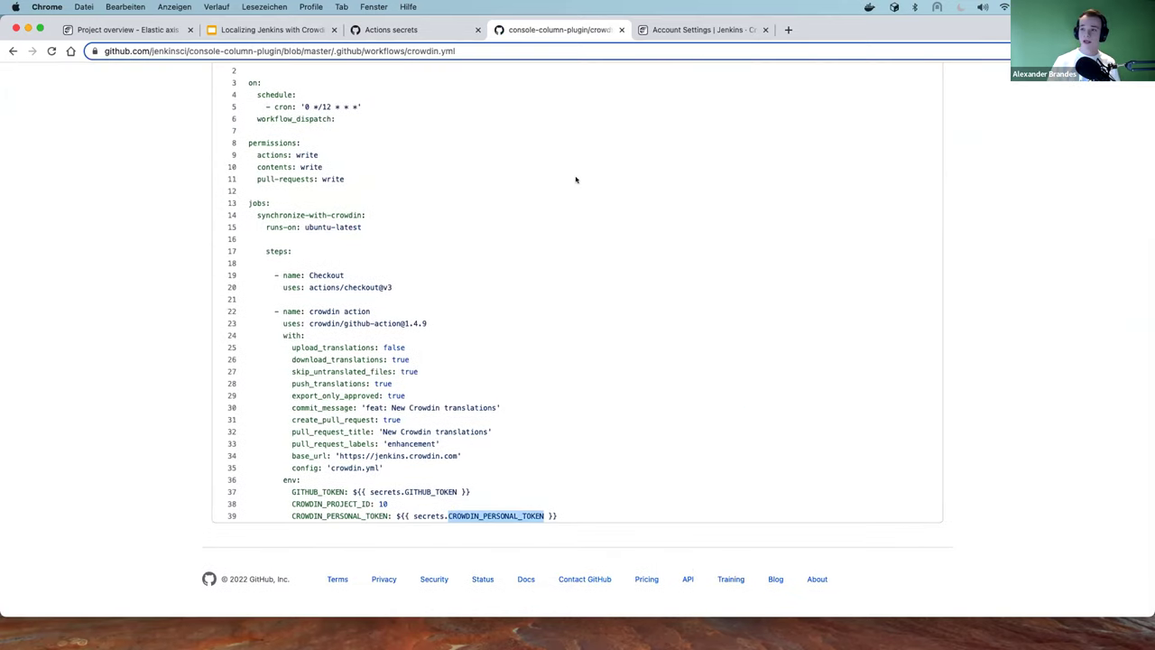
Paste CROWDIN_PERSONAL_TOKEN as the secret name, then return to the Crowdin French page
{"action": "left_click", "coordinate": [699, 29]}
{"action": "left_click", "coordinate": [397, 29]}
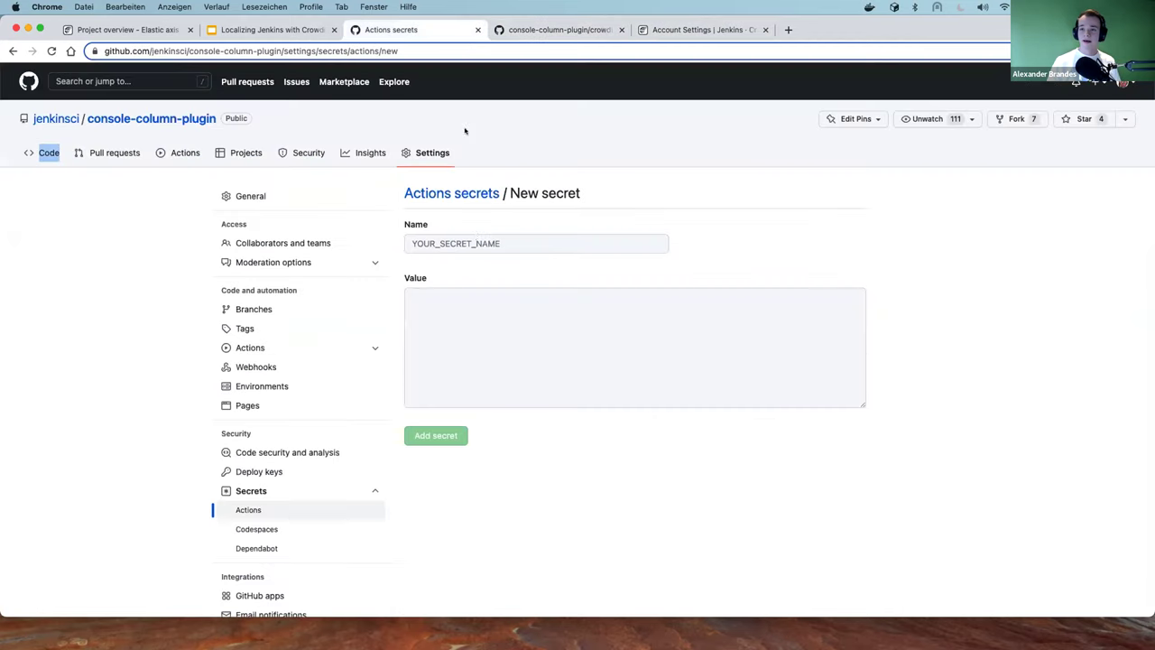
{"action": "left_click", "coordinate": [477, 243]}
{"action": "key", "text": "super+v"}
{"action": "left_click", "coordinate": [407, 312]}
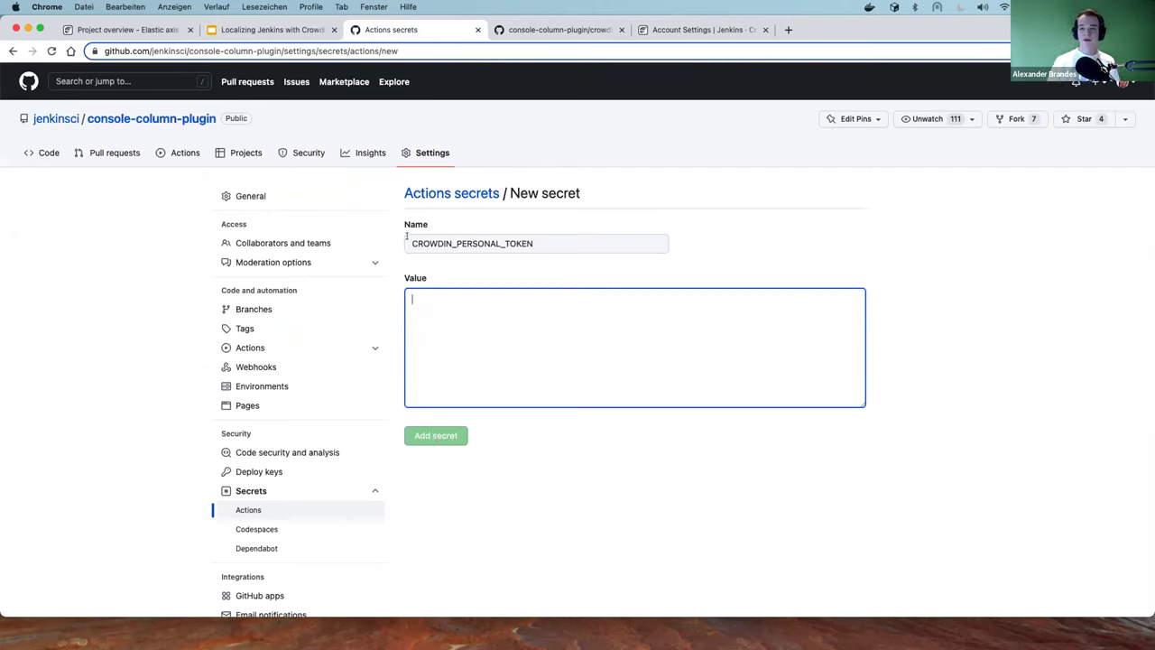
{"action": "left_click", "coordinate": [523, 241]}
{"action": "left_click_drag", "start_coordinate": [548, 240], "coordinate": [534, 236]}
{"action": "double_click", "coordinate": [442, 242]}
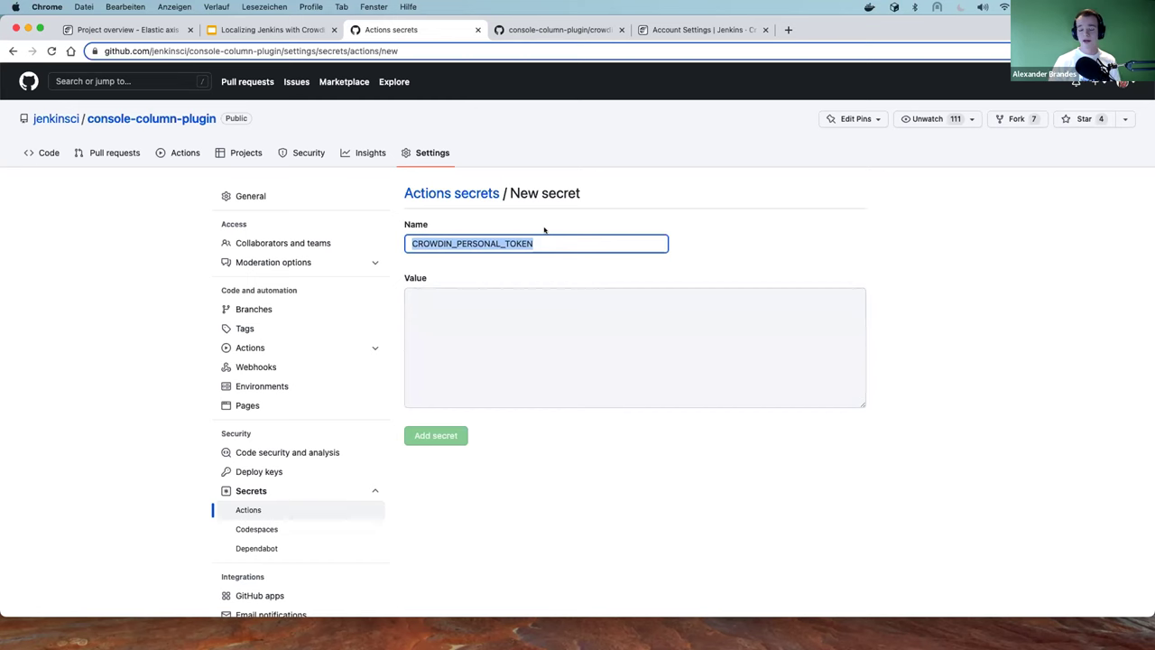
{"action": "left_click", "coordinate": [157, 30]}
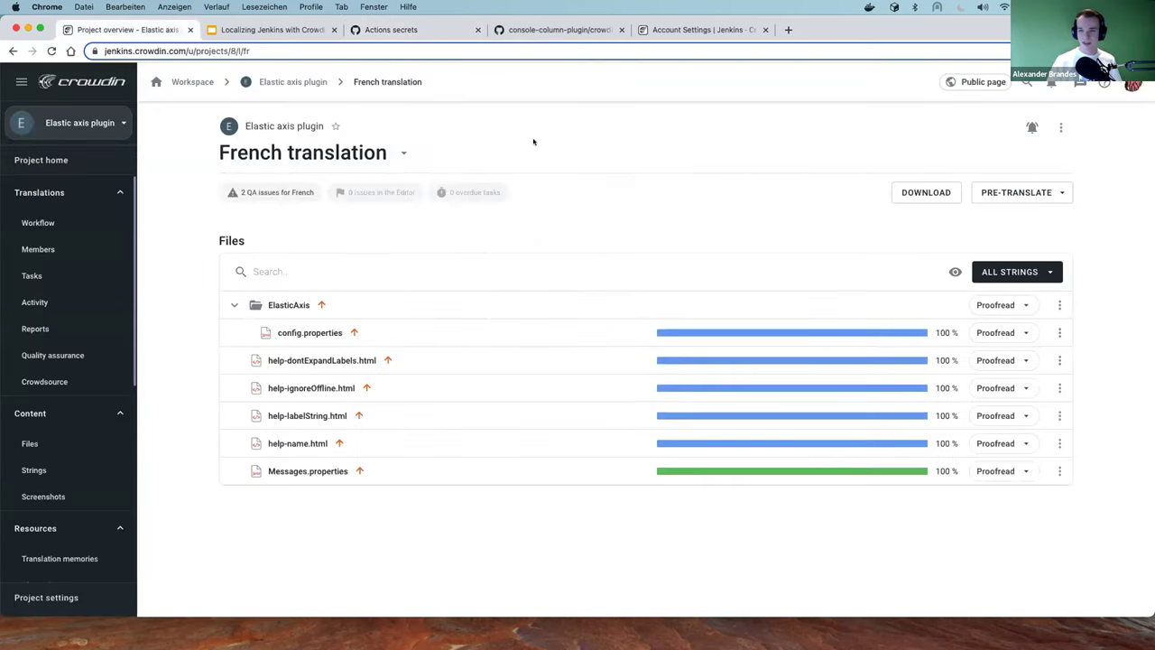
Review the 12-hour interval in the crowdin.yml cron schedule
{"action": "left_click", "coordinate": [514, 29]}
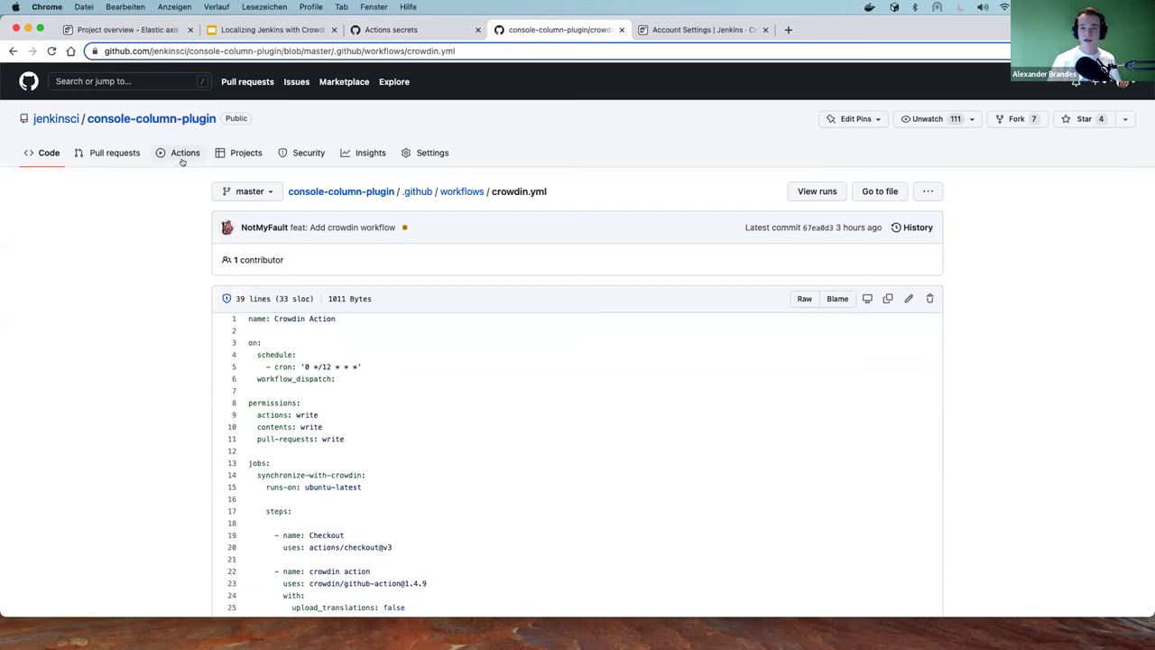
{"action": "double_click", "coordinate": [327, 366]}
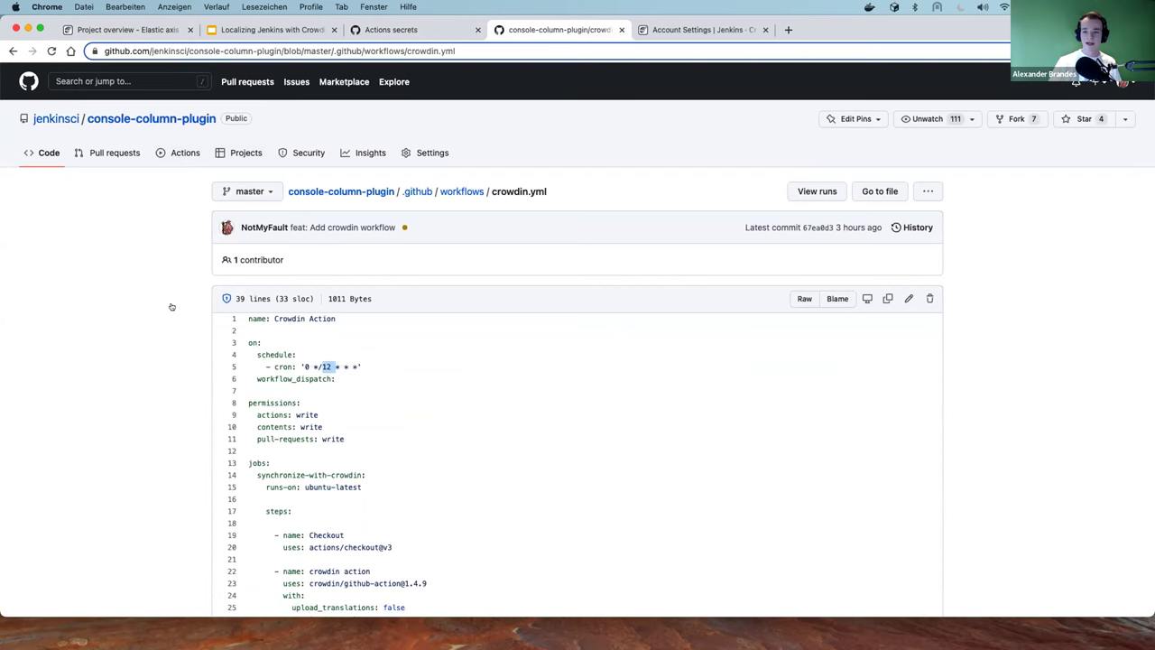
{"action": "scroll", "coordinate": [173, 307], "scroll_direction": "down", "scroll_amount": 3}
{"action": "scroll", "coordinate": [284, 231], "scroll_direction": "up", "scroll_amount": 3}
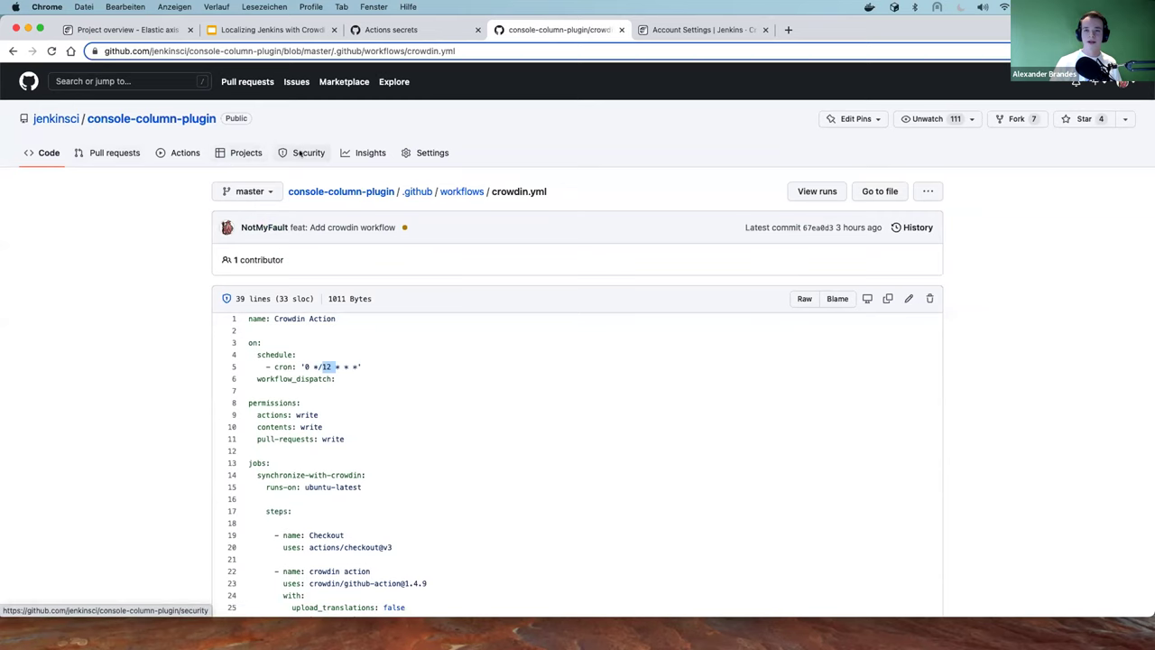
View the Crowdin Action workflow runs and dismiss Run workflow without starting a run
{"action": "left_click", "coordinate": [183, 153]}
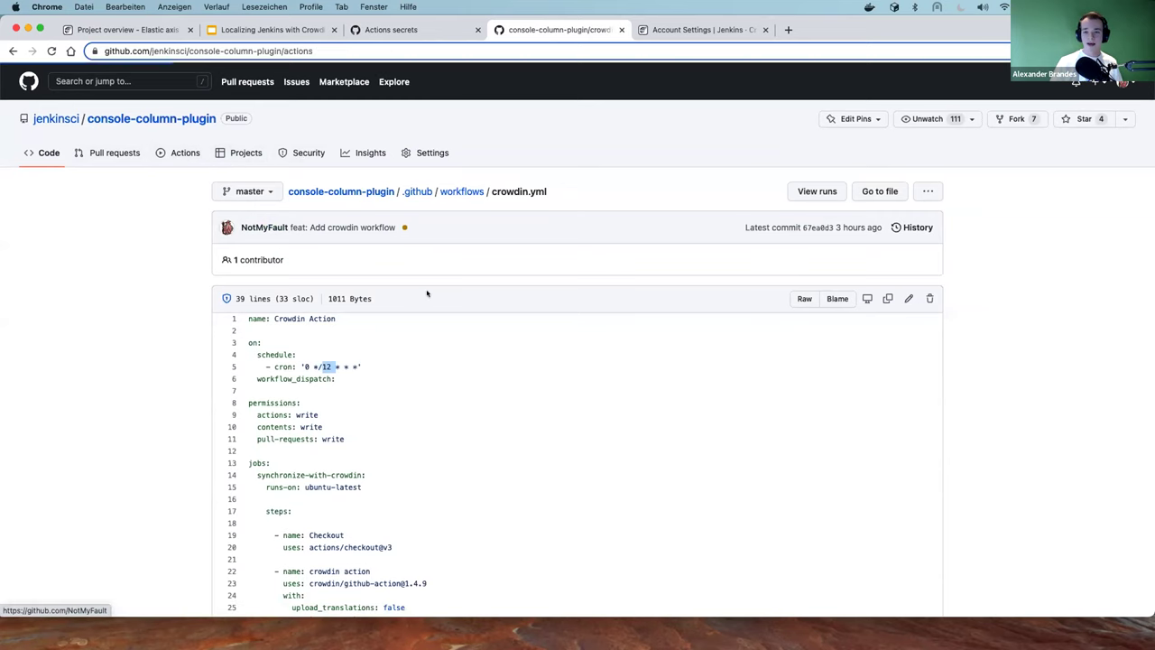
{"action": "left_click", "coordinate": [262, 242]}
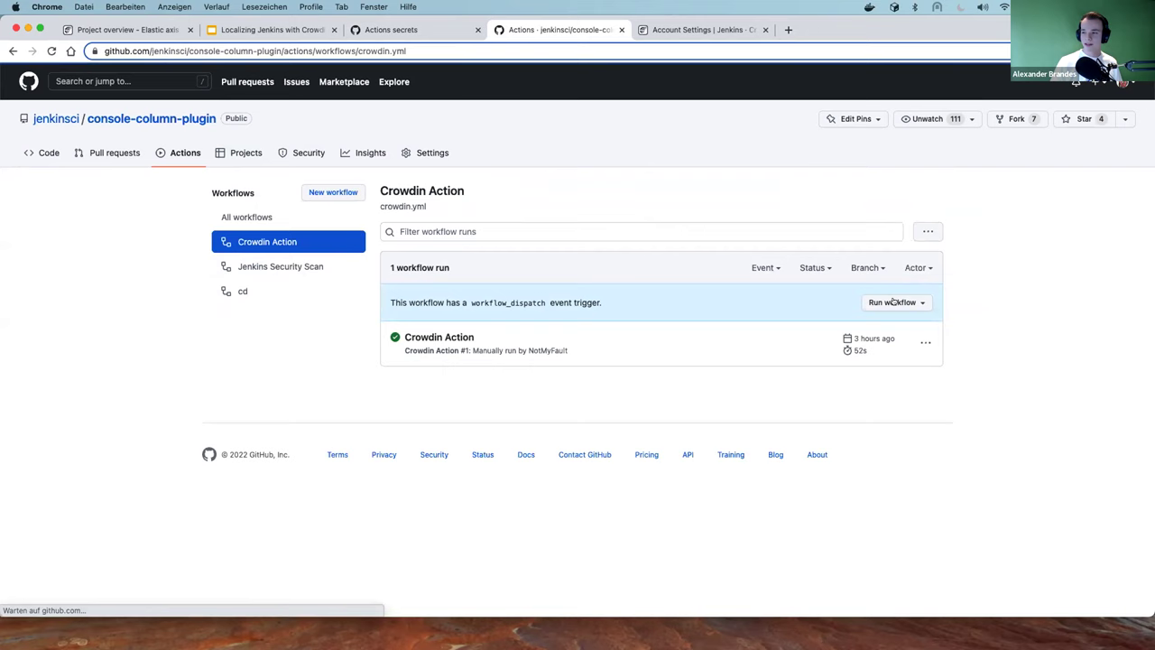
{"action": "left_click", "coordinate": [893, 302]}
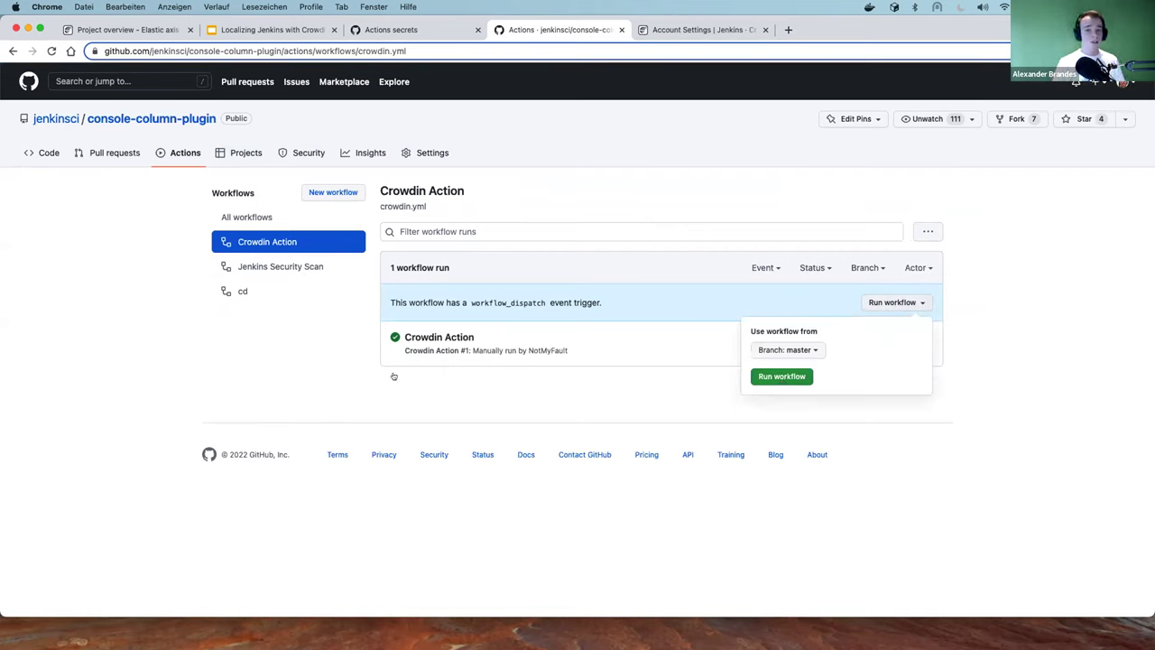
{"action": "left_click", "coordinate": [329, 350]}
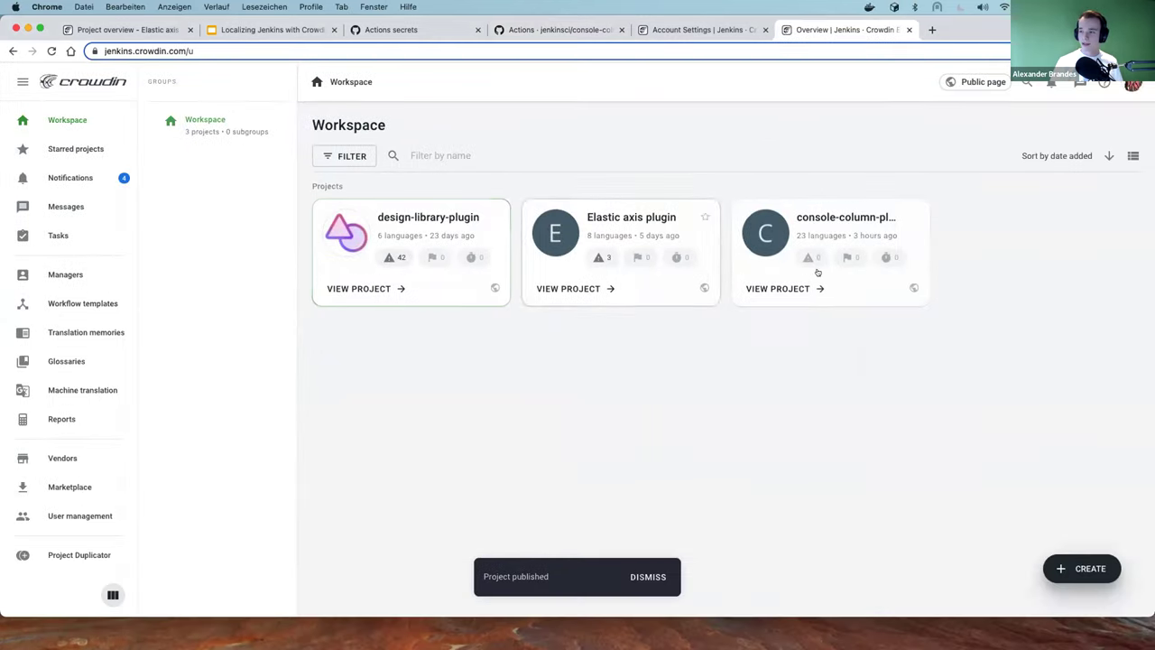
Trim the address to the Crowdin site root to load the public Jenkins page
{"action": "left_click", "coordinate": [190, 50]}
{"action": "key", "text": "Return"}
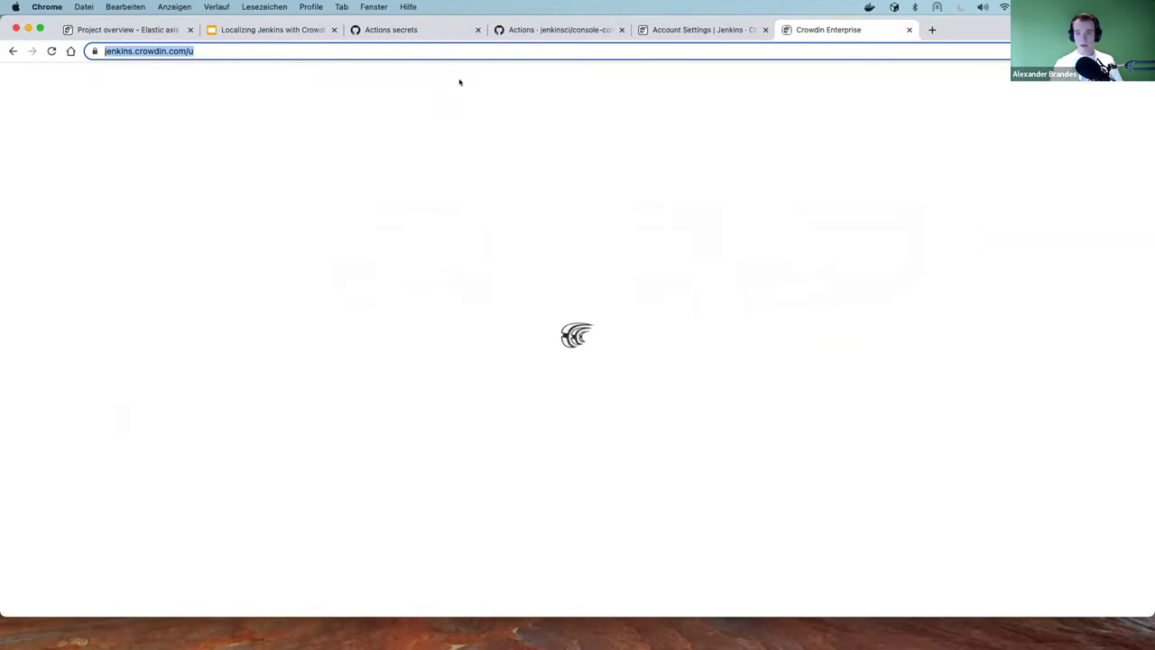
{"action": "key", "text": "End"}
{"action": "key", "text": "BackSpace"}
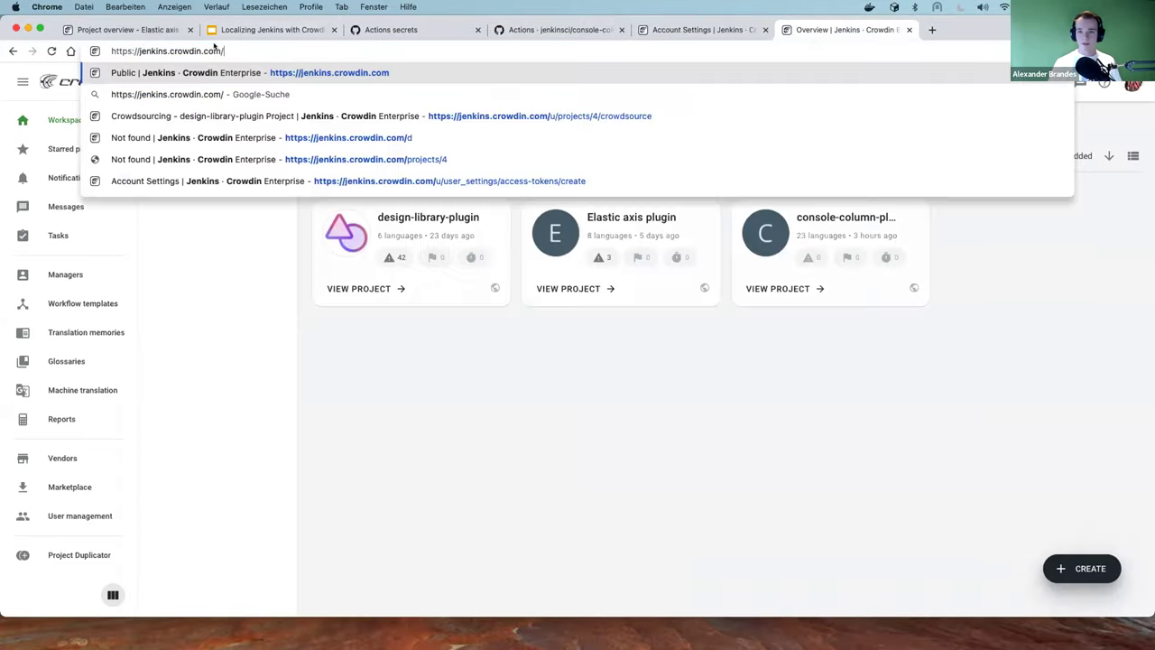
{"action": "key", "text": "Return"}
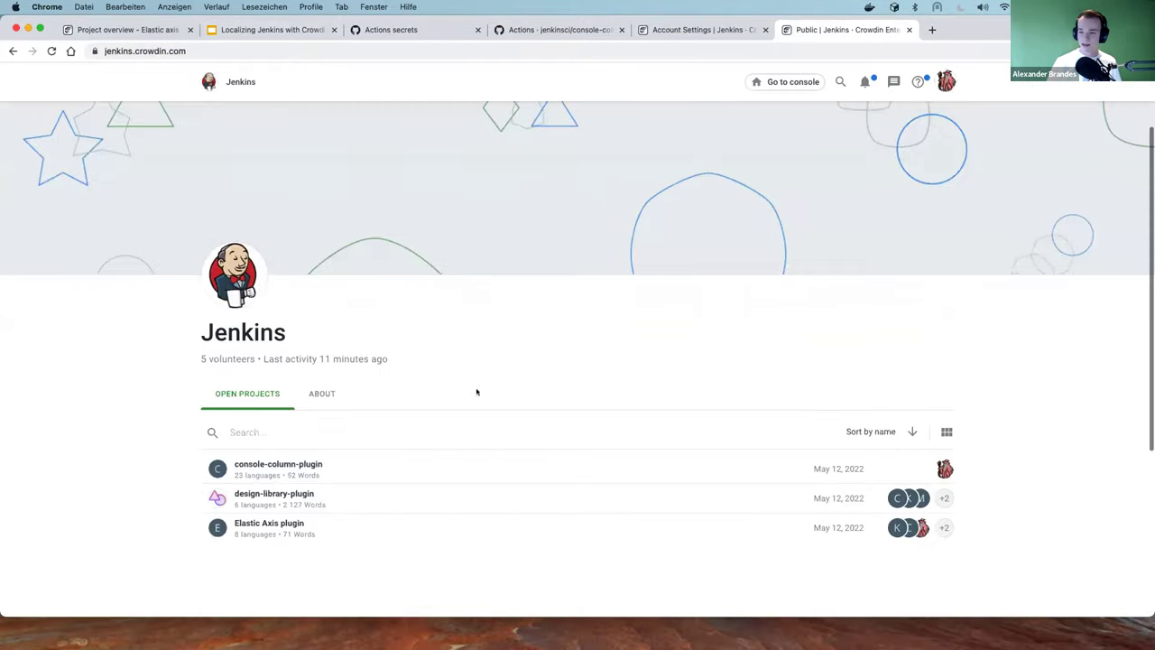
Open the console-column-plugin public project page and scan its languages
{"action": "left_click", "coordinate": [268, 440]}
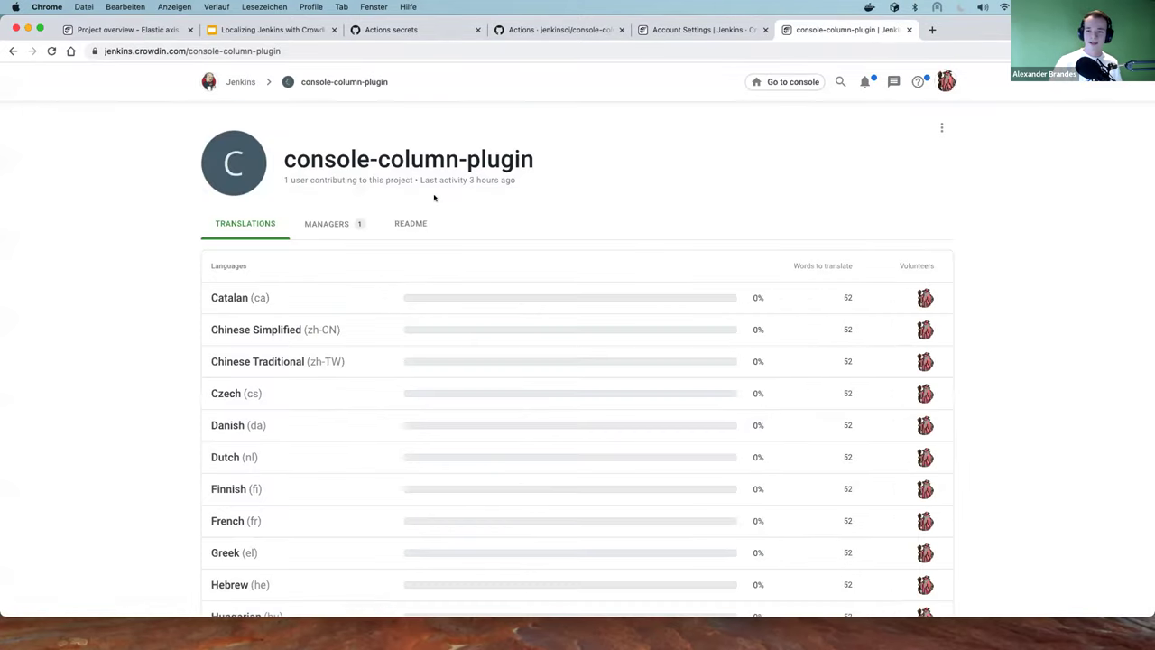
{"action": "scroll", "coordinate": [429, 197], "scroll_direction": "down", "scroll_amount": 5}
{"action": "scroll", "coordinate": [425, 199], "scroll_direction": "up", "scroll_amount": 5}
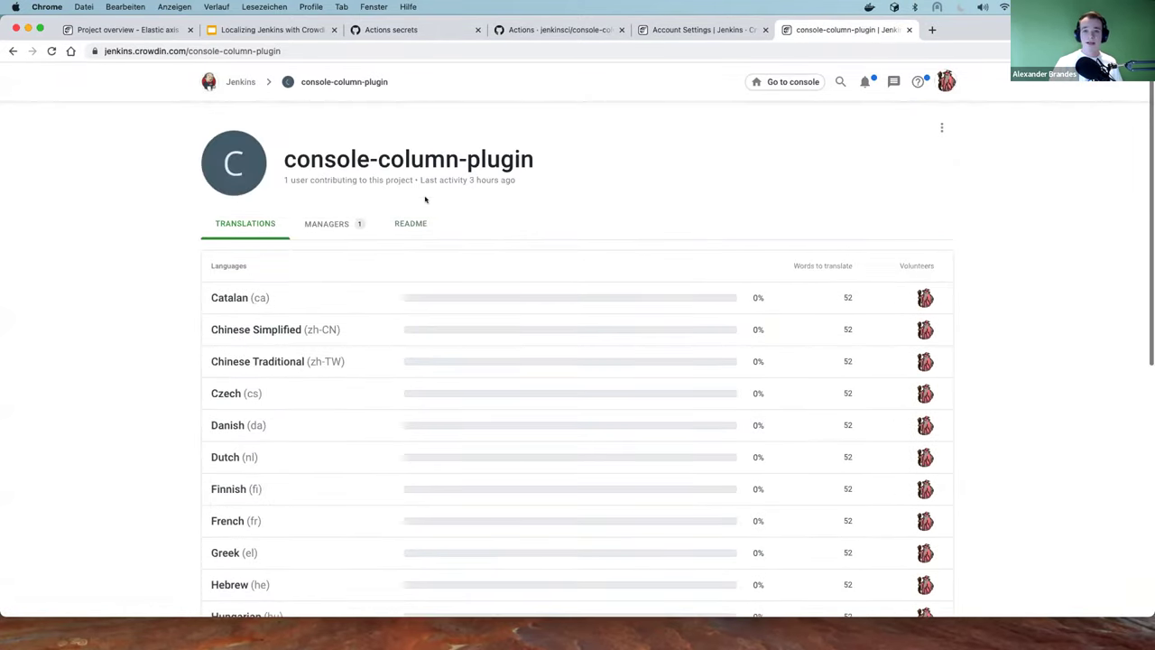
{"action": "scroll", "coordinate": [397, 232], "scroll_direction": "down", "scroll_amount": 5}
{"action": "scroll", "coordinate": [392, 237], "scroll_direction": "up", "scroll_amount": 5}
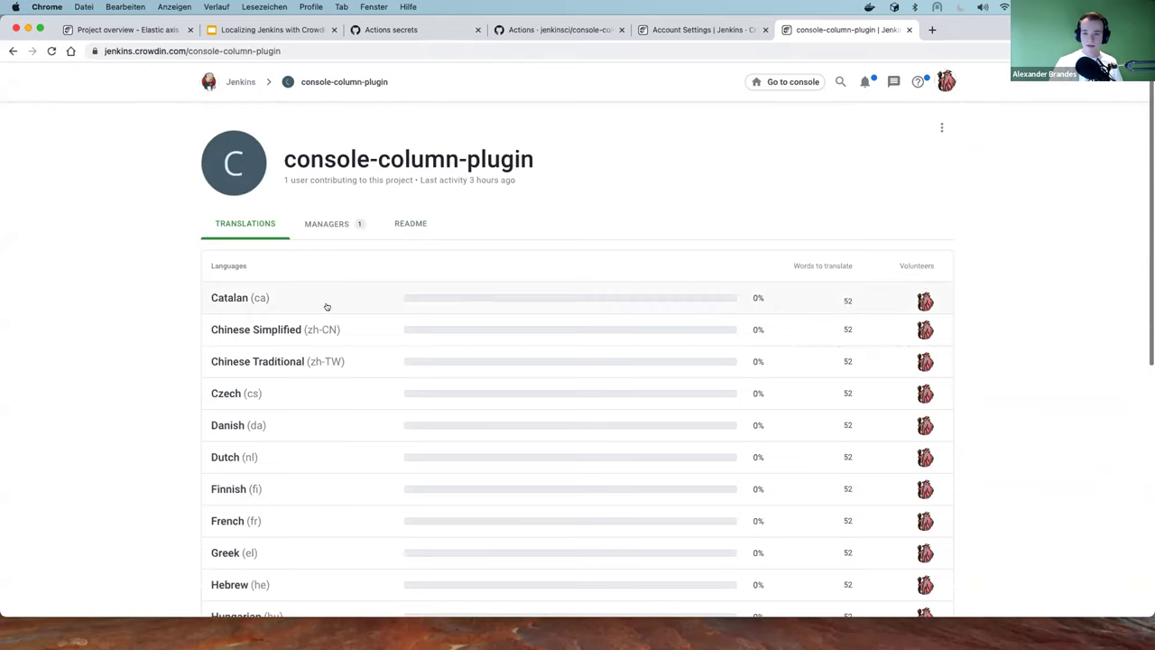
Open the Catalan translation progress and scroll through its files
{"action": "left_click", "coordinate": [325, 301]}
{"action": "scroll", "coordinate": [178, 235], "scroll_direction": "down", "scroll_amount": 5}
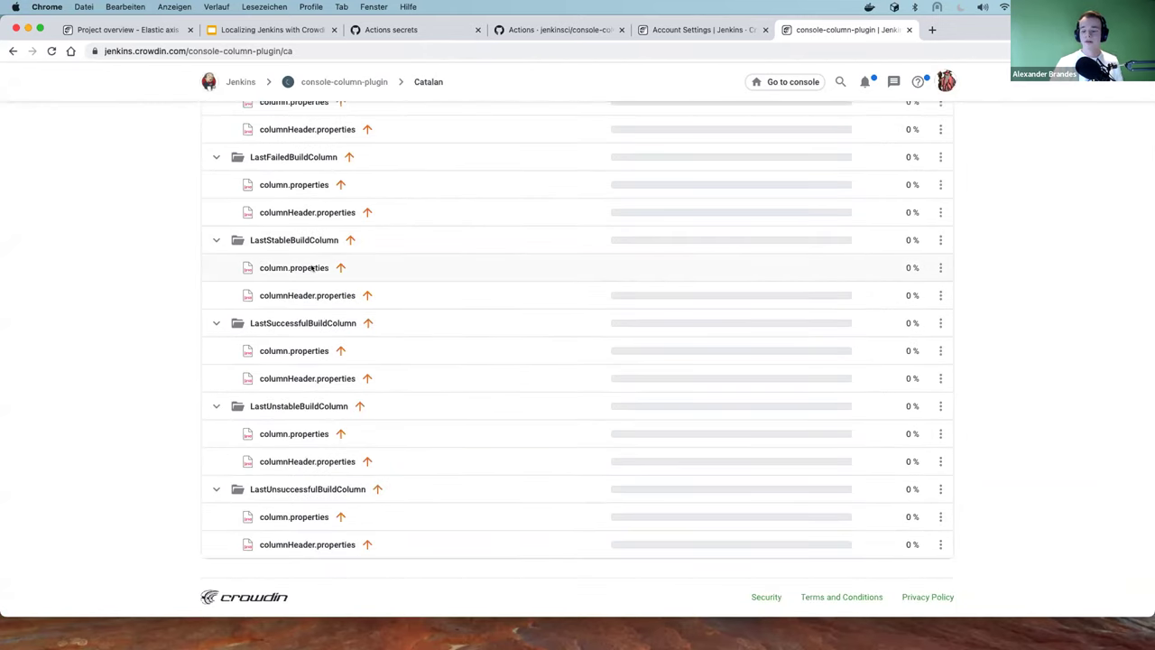
{"action": "scroll", "coordinate": [307, 257], "scroll_direction": "up", "scroll_amount": 3}
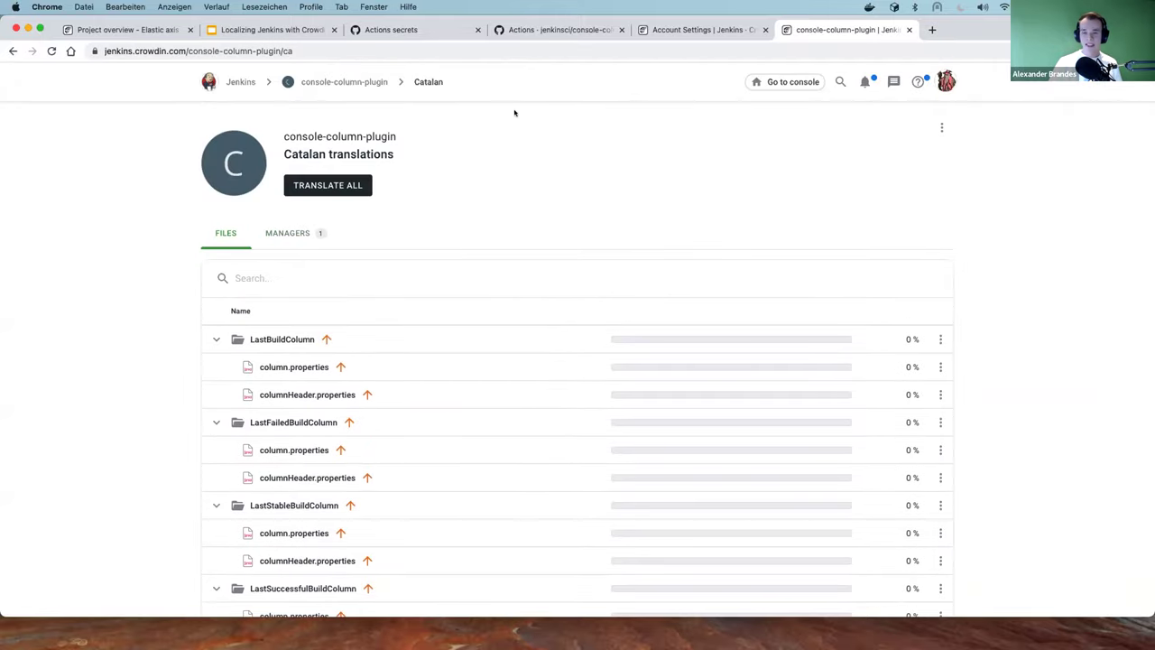
{"action": "scroll", "coordinate": [362, 210], "scroll_direction": "down", "scroll_amount": 5}
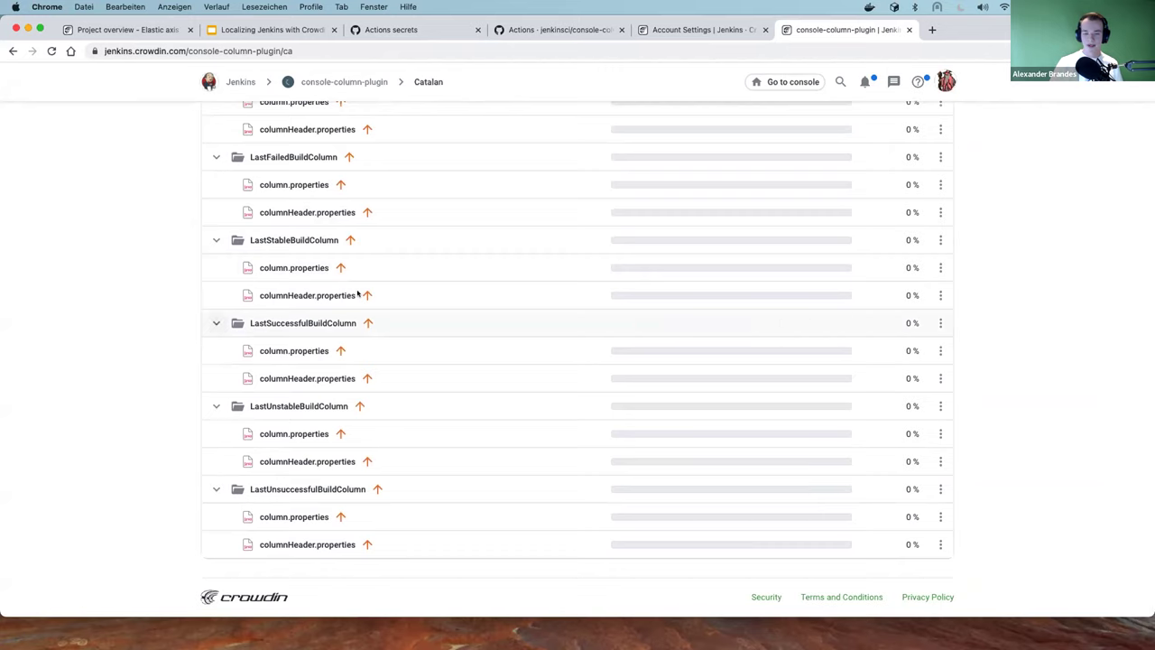
{"action": "scroll", "coordinate": [252, 282], "scroll_direction": "up", "scroll_amount": 5}
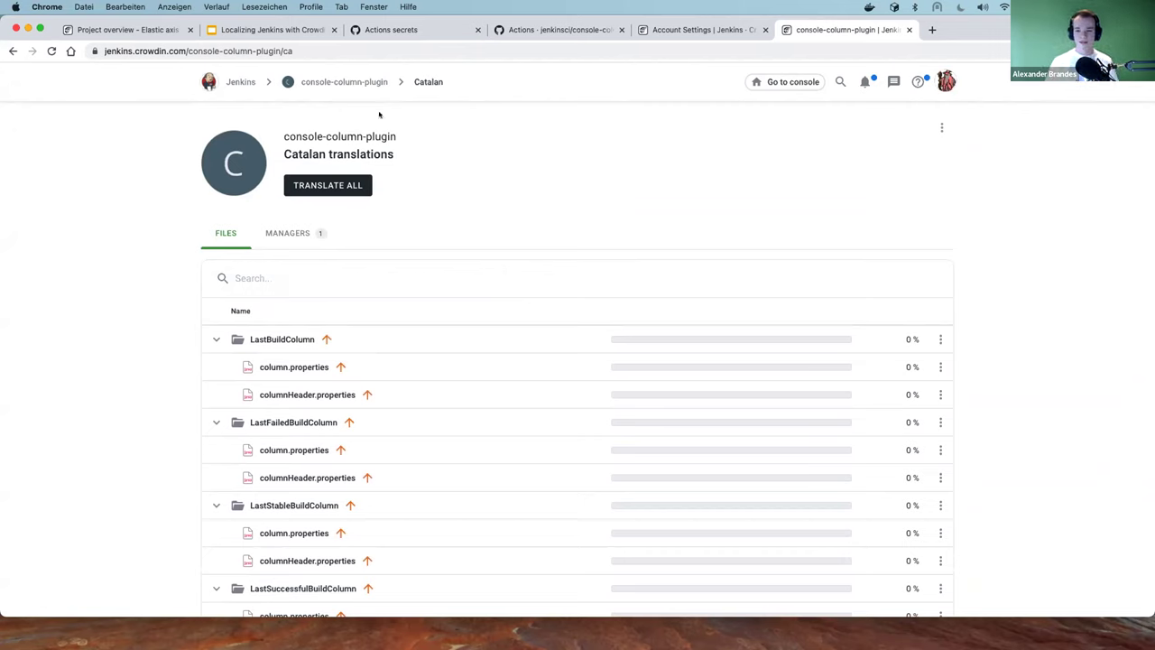
{"action": "scroll", "coordinate": [336, 216], "scroll_direction": "down", "scroll_amount": 10}
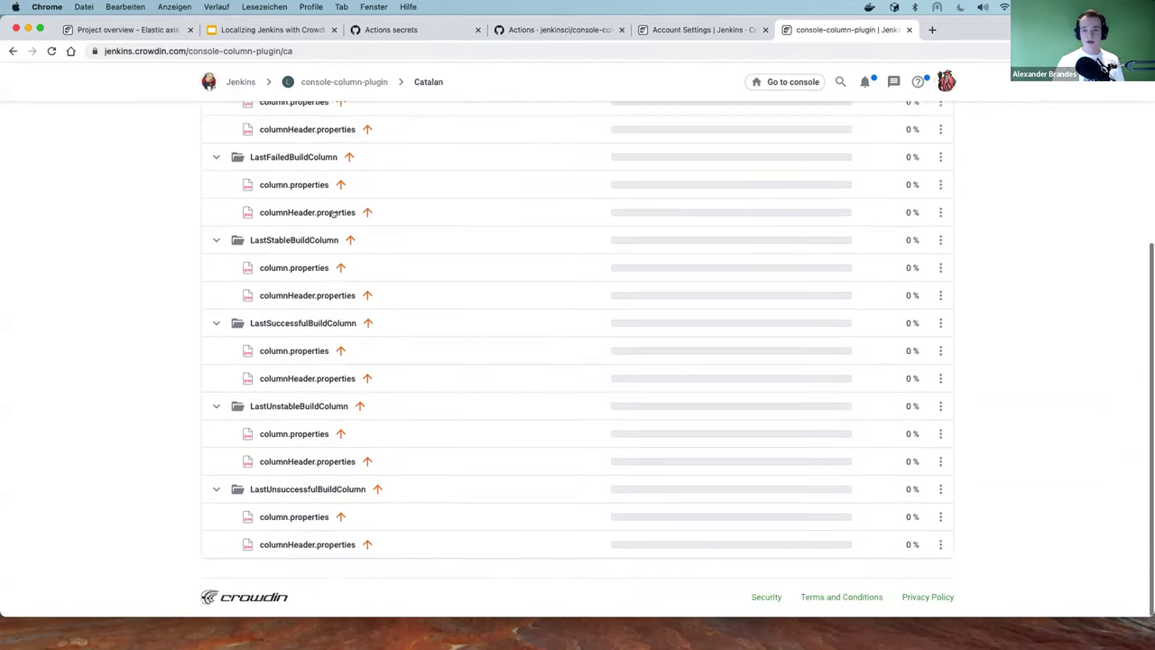
{"action": "scroll", "coordinate": [333, 230], "scroll_direction": "up", "scroll_amount": 10}
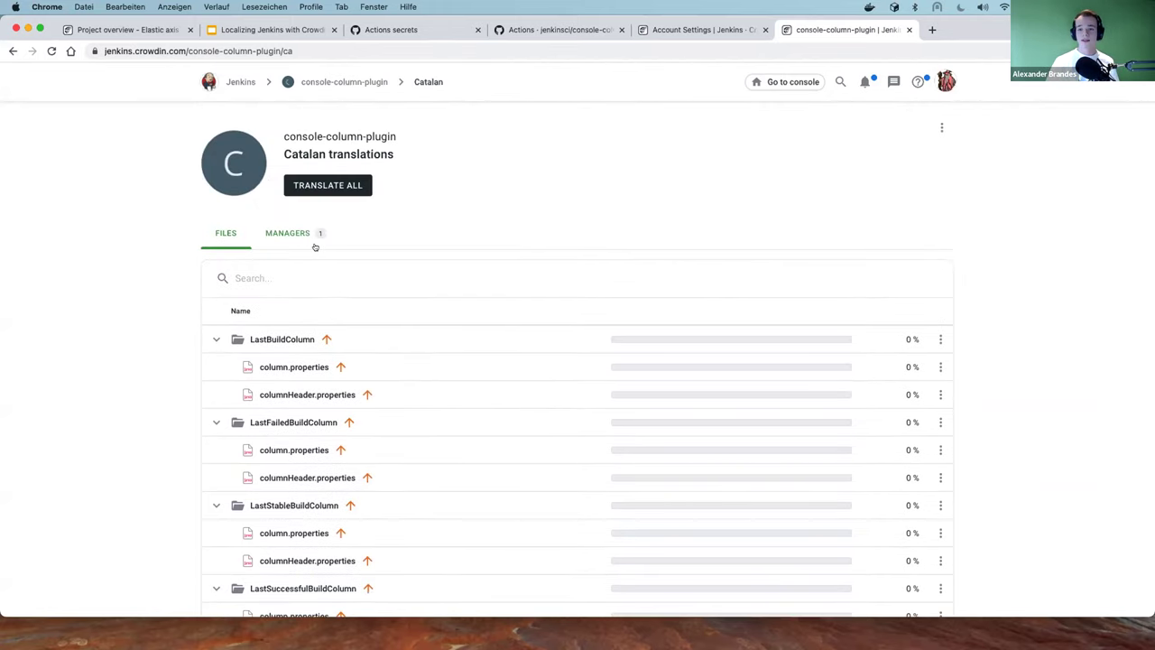
{"action": "scroll", "coordinate": [318, 254], "scroll_direction": "down", "scroll_amount": 2}
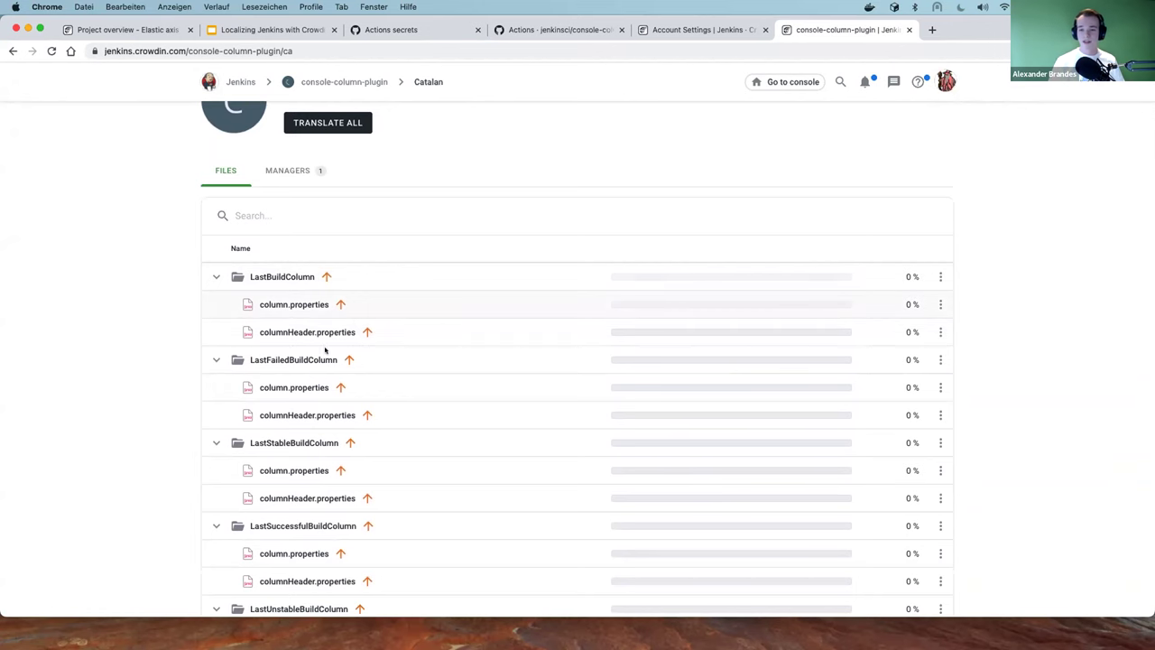
{"action": "scroll", "coordinate": [327, 319], "scroll_direction": "down", "scroll_amount": 3}
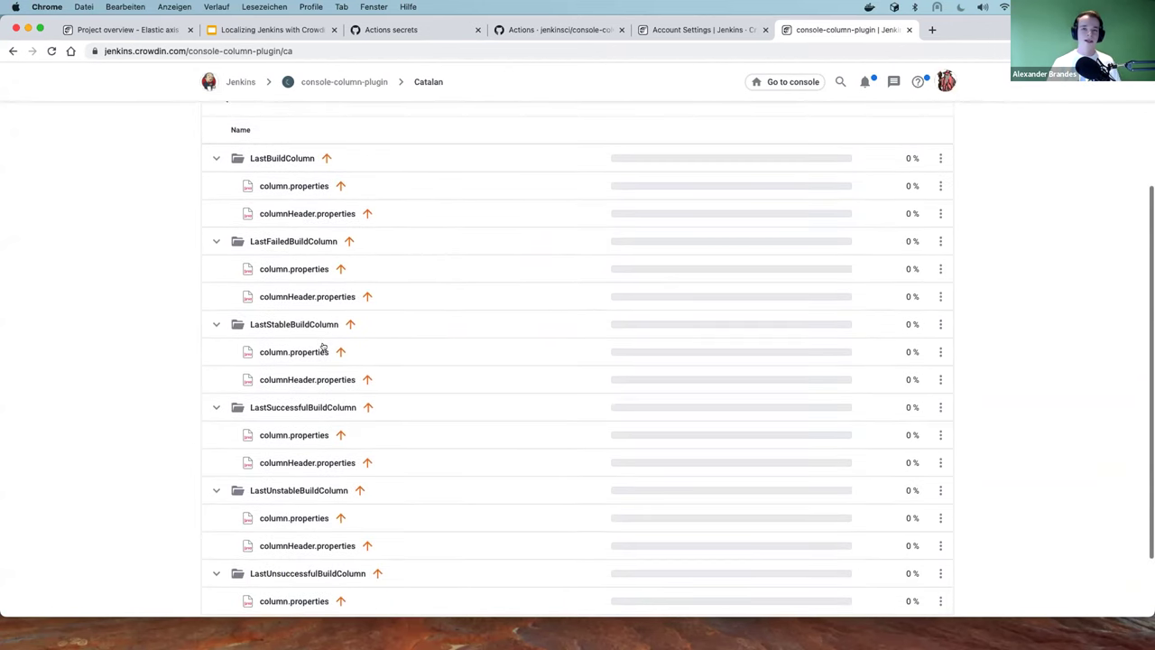
{"action": "scroll", "coordinate": [316, 301], "scroll_direction": "up", "scroll_amount": 5}
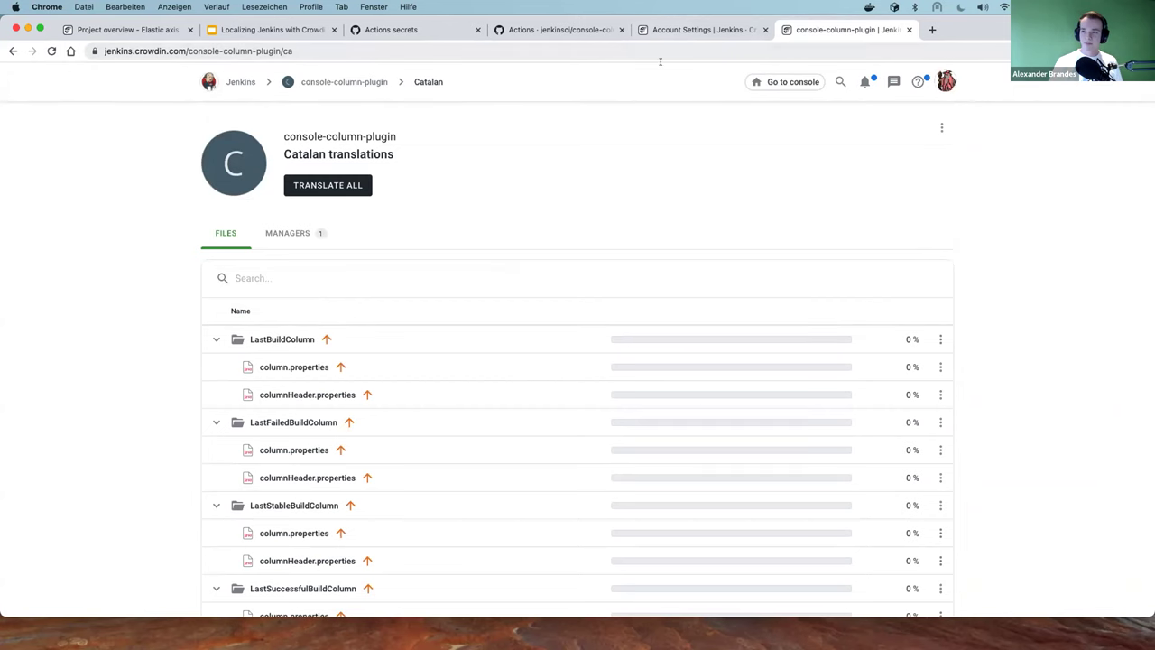
Check the token and GitHub runs tabs, then return to the Jenkins public project list
{"action": "left_click", "coordinate": [666, 32]}
{"action": "left_click", "coordinate": [570, 32]}
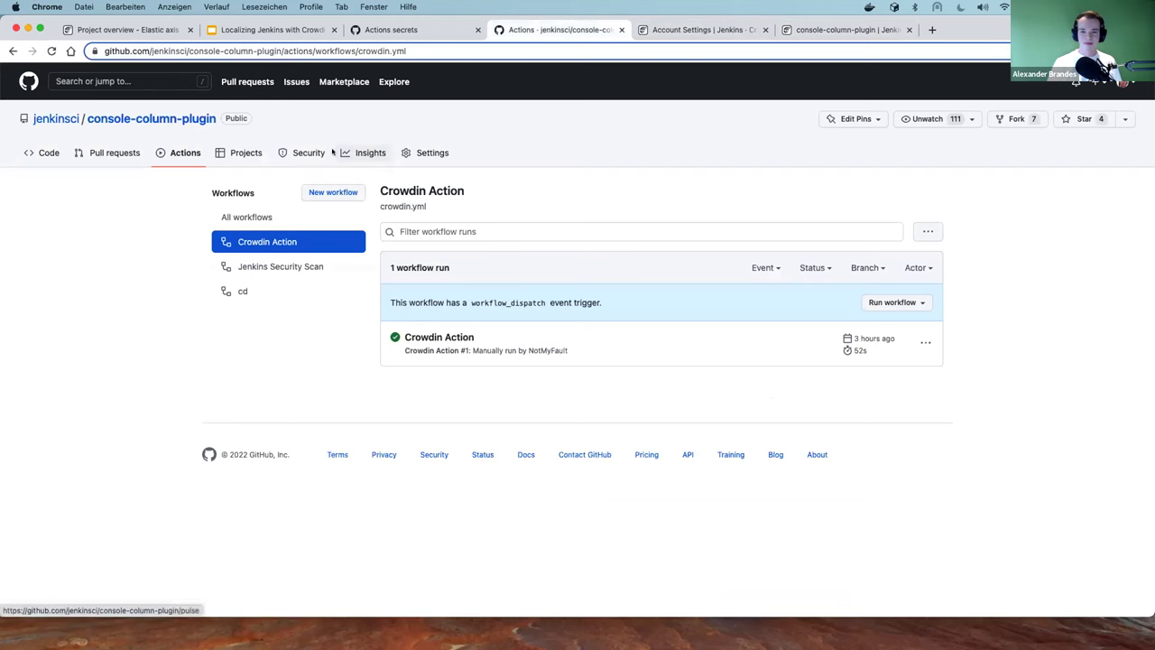
{"action": "left_click", "coordinate": [844, 30]}
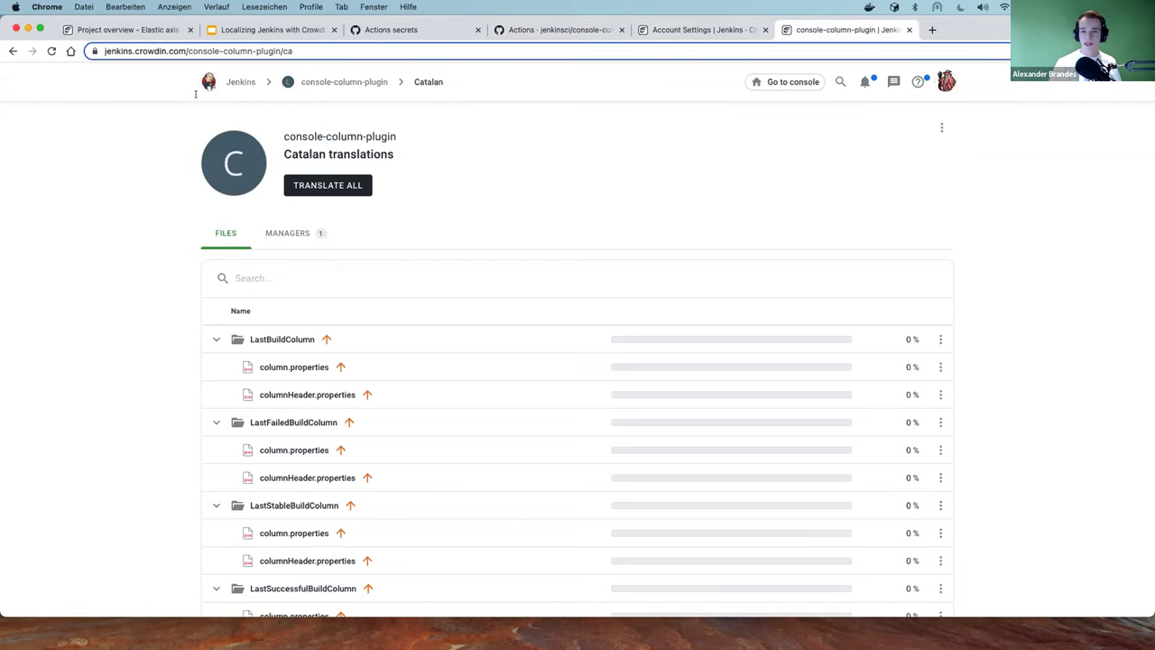
{"action": "left_click", "coordinate": [227, 81]}
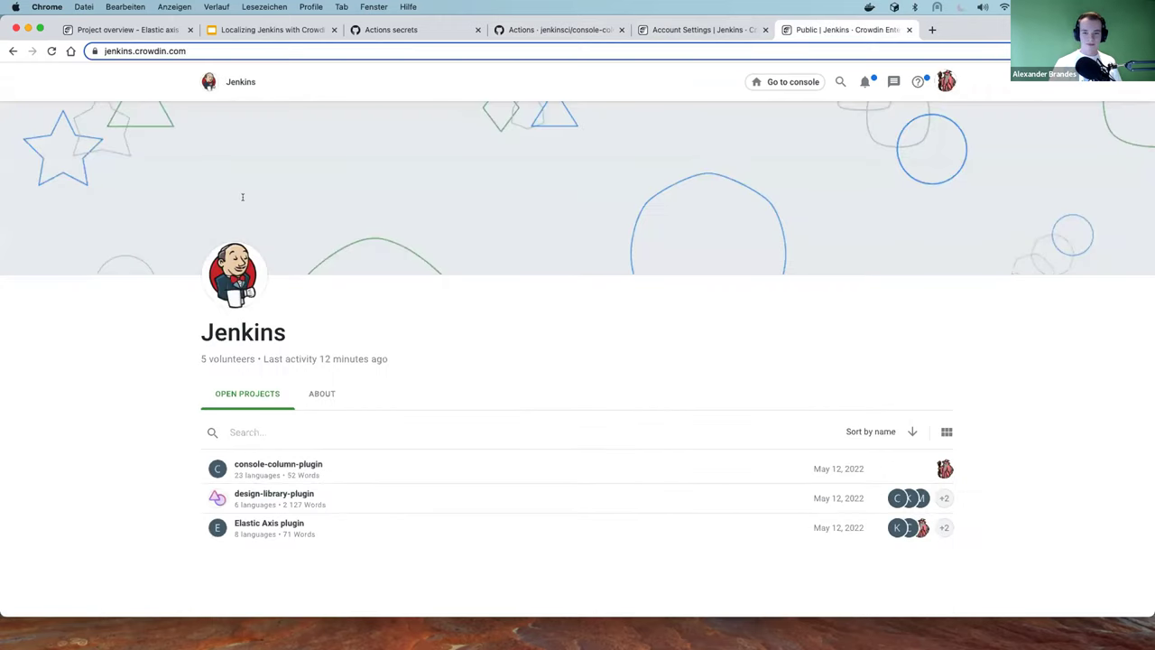
{"action": "scroll", "coordinate": [242, 197], "scroll_direction": "down", "scroll_amount": 5}
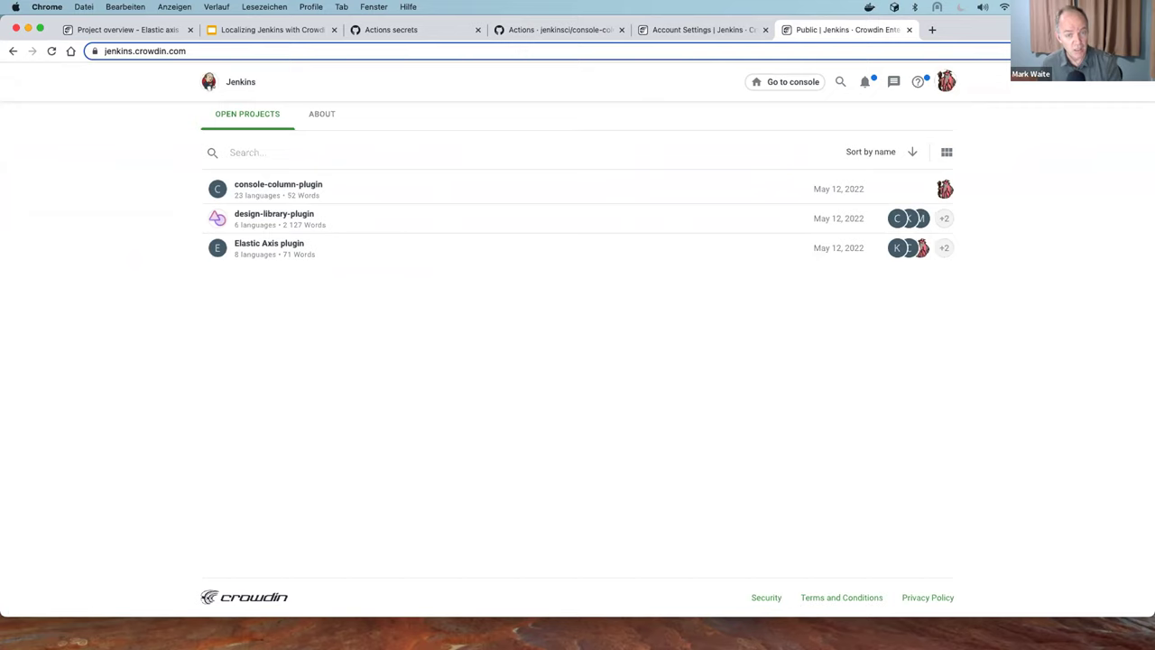
Open the console-column-plugin public page and scroll its language list
{"action": "left_click", "coordinate": [303, 183]}
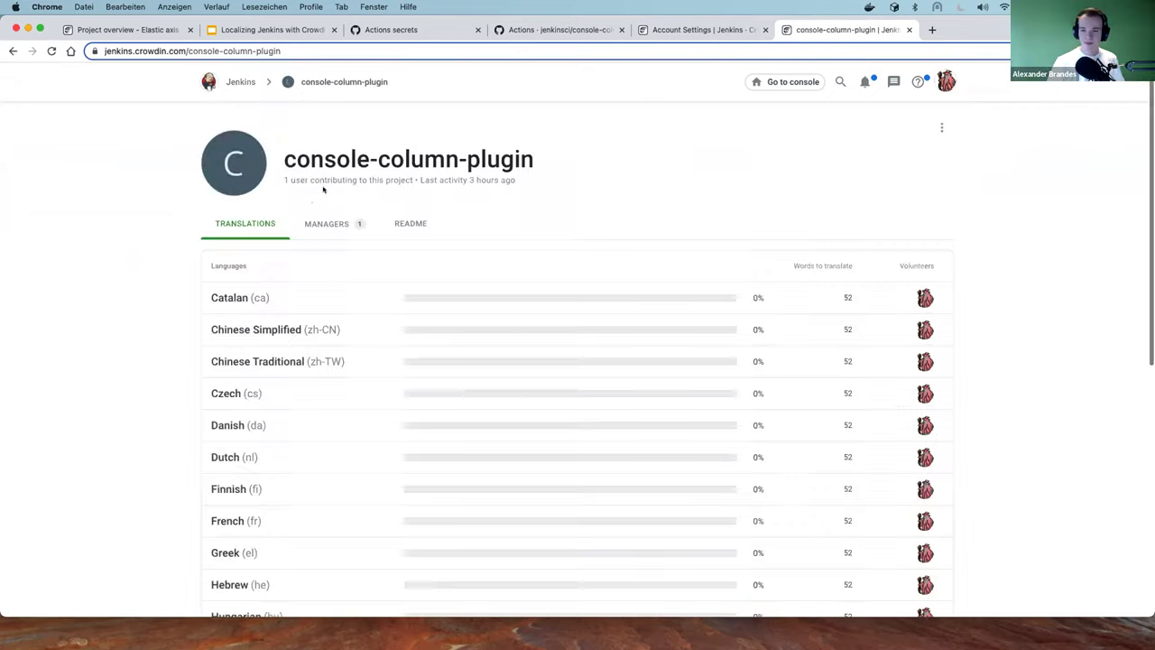
{"action": "scroll", "coordinate": [289, 200], "scroll_direction": "down", "scroll_amount": 5}
{"action": "scroll", "coordinate": [284, 200], "scroll_direction": "up", "scroll_amount": 10}
{"action": "scroll", "coordinate": [283, 200], "scroll_direction": "down", "scroll_amount": 10}
{"action": "scroll", "coordinate": [284, 200], "scroll_direction": "up", "scroll_amount": 3}
{"action": "scroll", "coordinate": [284, 200], "scroll_direction": "up", "scroll_amount": 5}
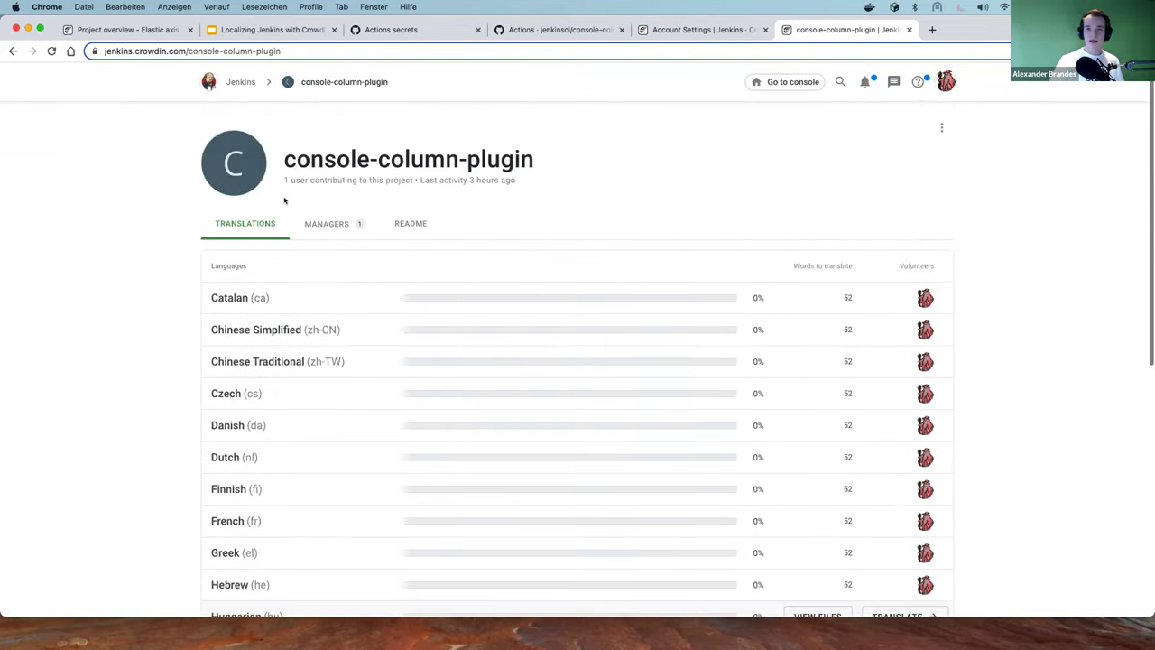
{"action": "scroll", "coordinate": [150, 271], "scroll_direction": "down", "scroll_amount": 8}
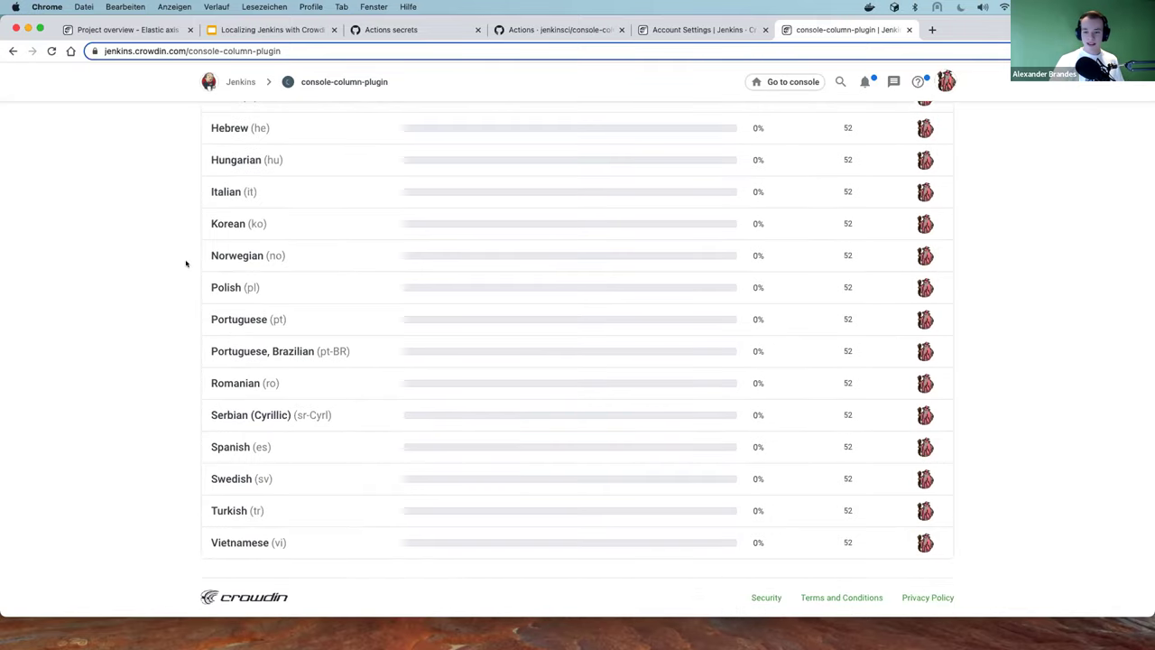
{"action": "scroll", "coordinate": [194, 424], "scroll_direction": "up", "scroll_amount": 3}
{"action": "scroll", "coordinate": [191, 394], "scroll_direction": "up", "scroll_amount": 5}
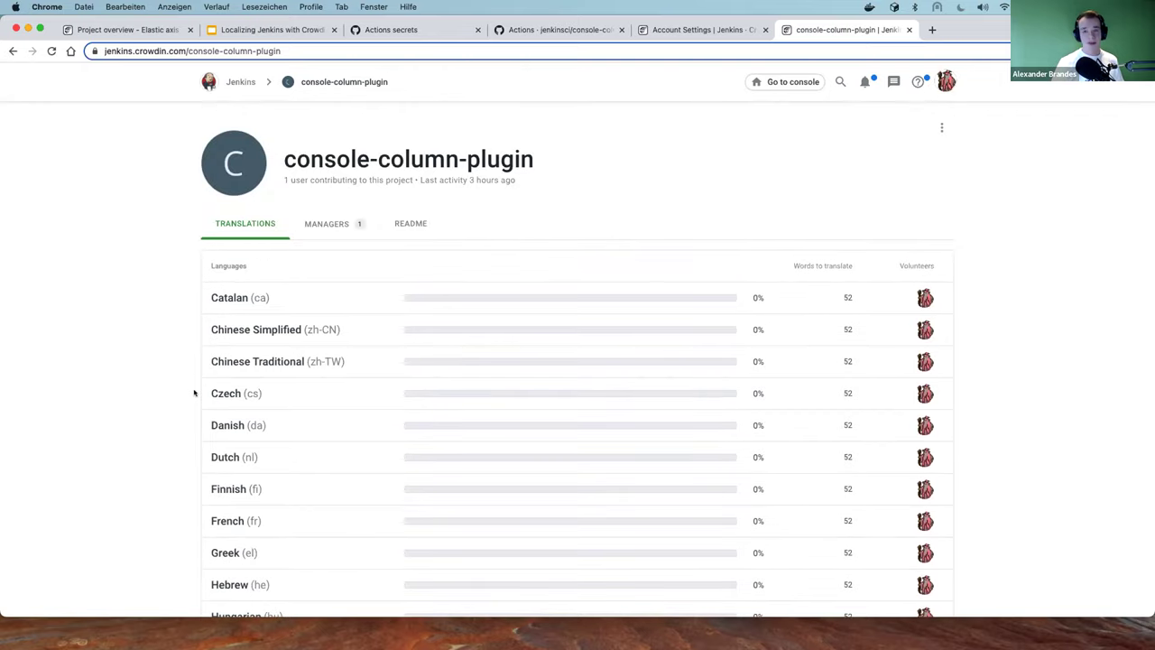
{"action": "scroll", "coordinate": [175, 380], "scroll_direction": "down", "scroll_amount": 8}
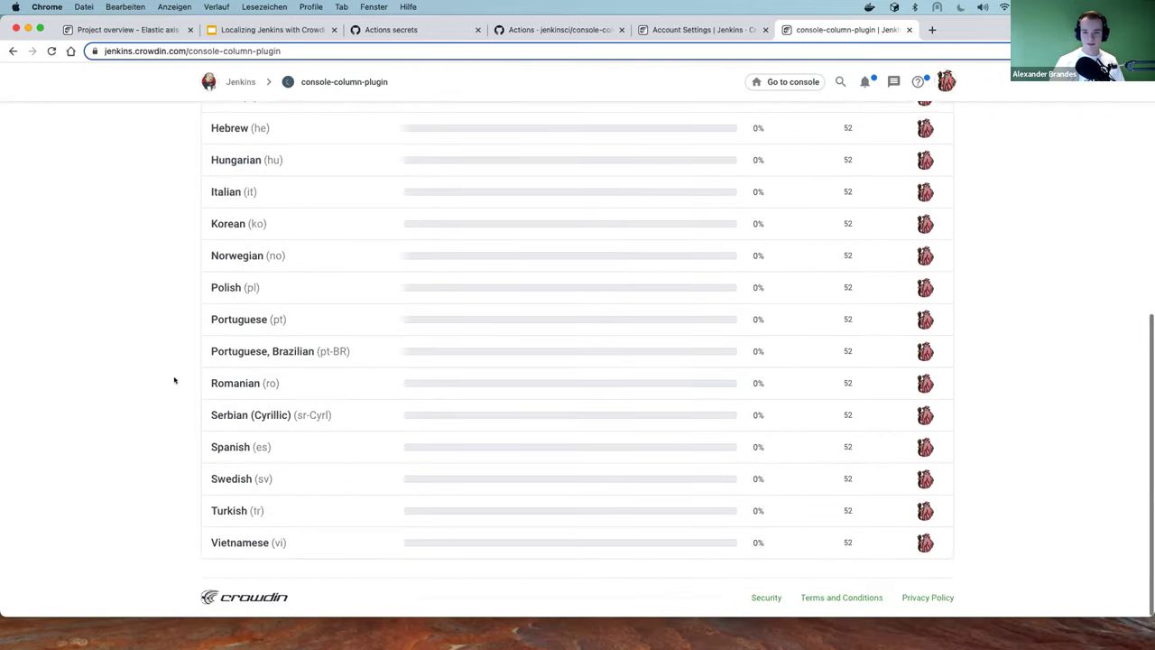
Confirm Catalan through Vietnamese sit at 0% of 52 words, and open the ⋮ project menu
{"action": "scroll", "coordinate": [175, 379], "scroll_direction": "up", "scroll_amount": 4}
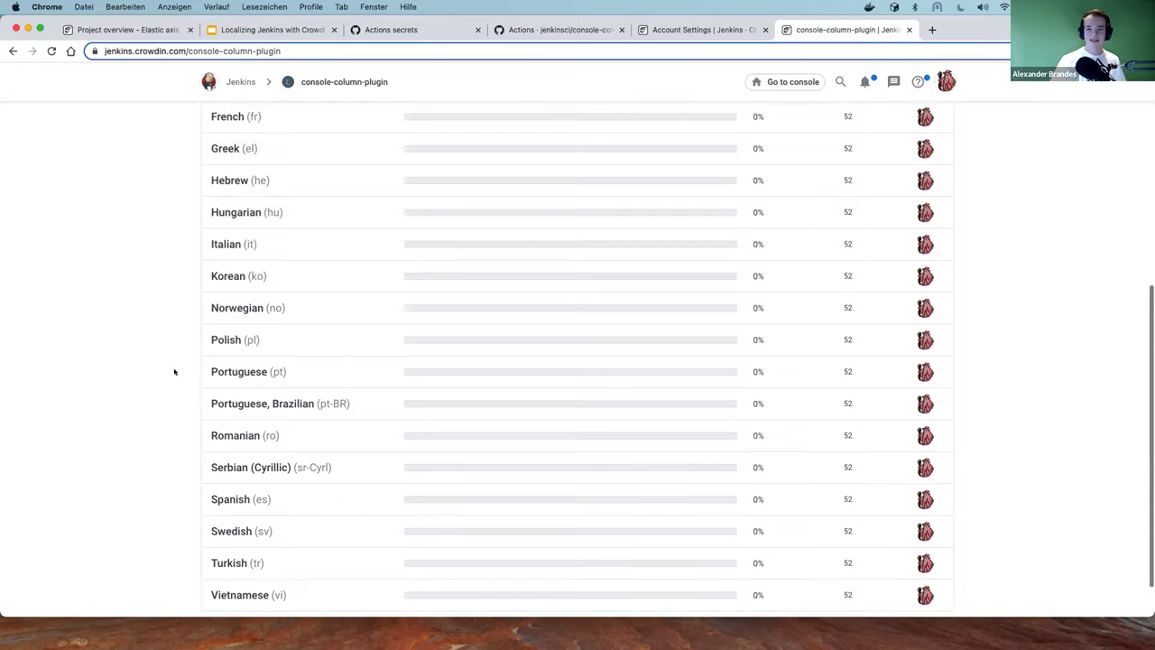
{"action": "scroll", "coordinate": [176, 368], "scroll_direction": "up", "scroll_amount": 4}
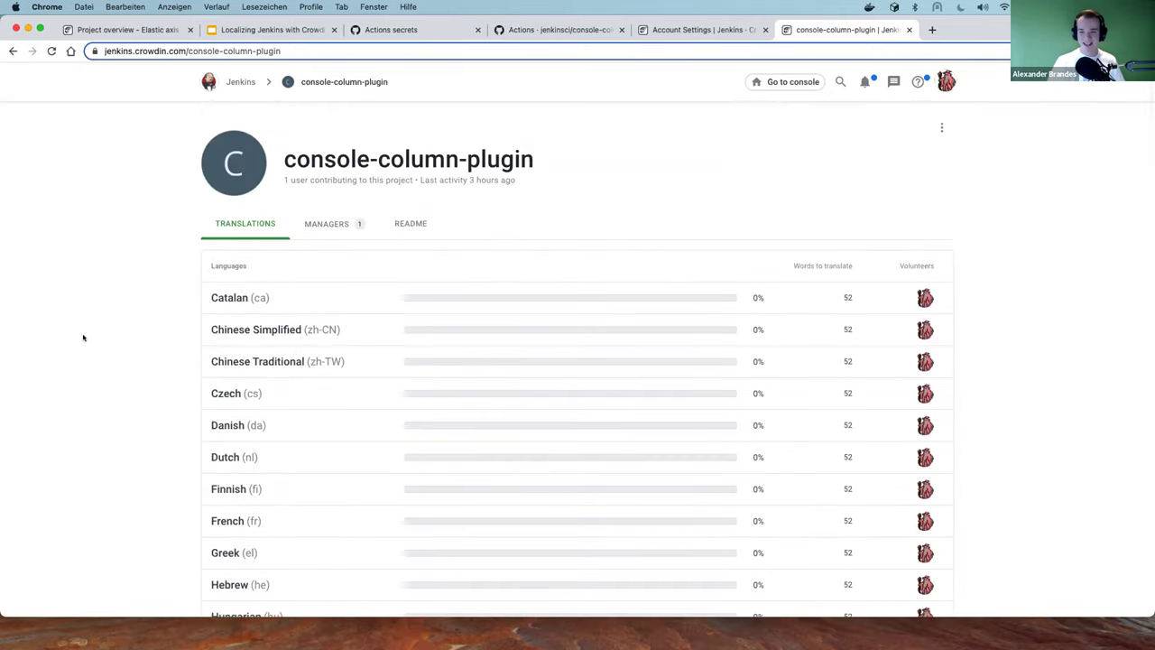
{"action": "scroll", "coordinate": [103, 324], "scroll_direction": "down", "scroll_amount": 5}
{"action": "scroll", "coordinate": [111, 325], "scroll_direction": "down", "scroll_amount": 3}
{"action": "scroll", "coordinate": [123, 330], "scroll_direction": "up", "scroll_amount": 6}
{"action": "scroll", "coordinate": [127, 331], "scroll_direction": "down", "scroll_amount": 5}
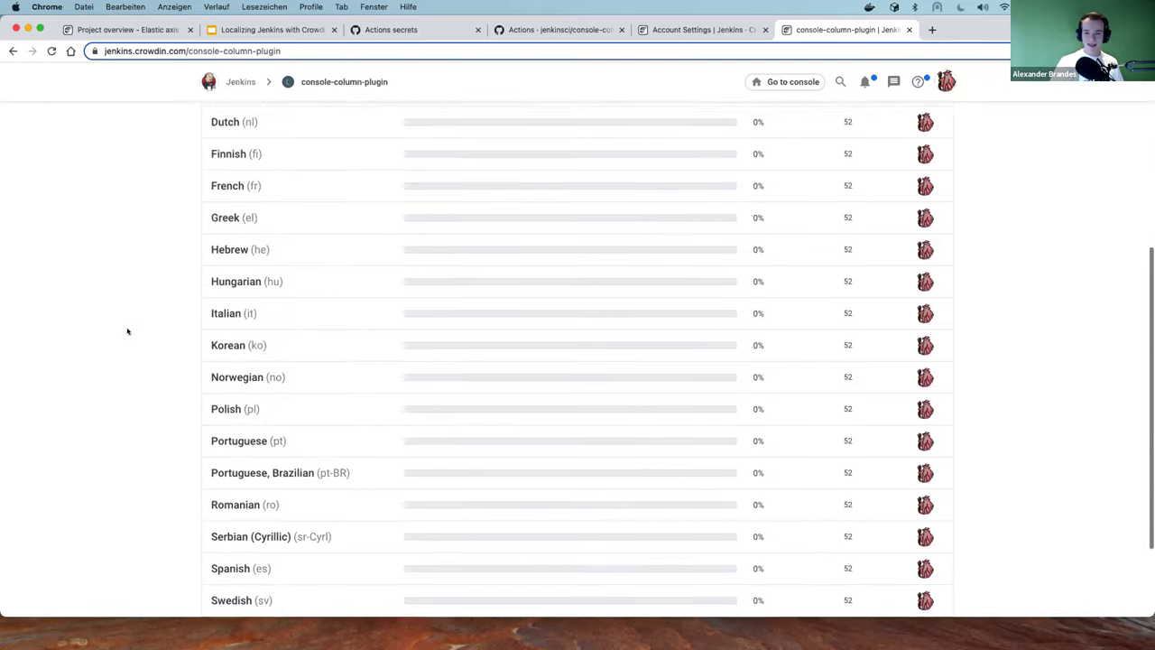
{"action": "scroll", "coordinate": [127, 331], "scroll_direction": "down", "scroll_amount": 2}
{"action": "scroll", "coordinate": [124, 327], "scroll_direction": "up", "scroll_amount": 6}
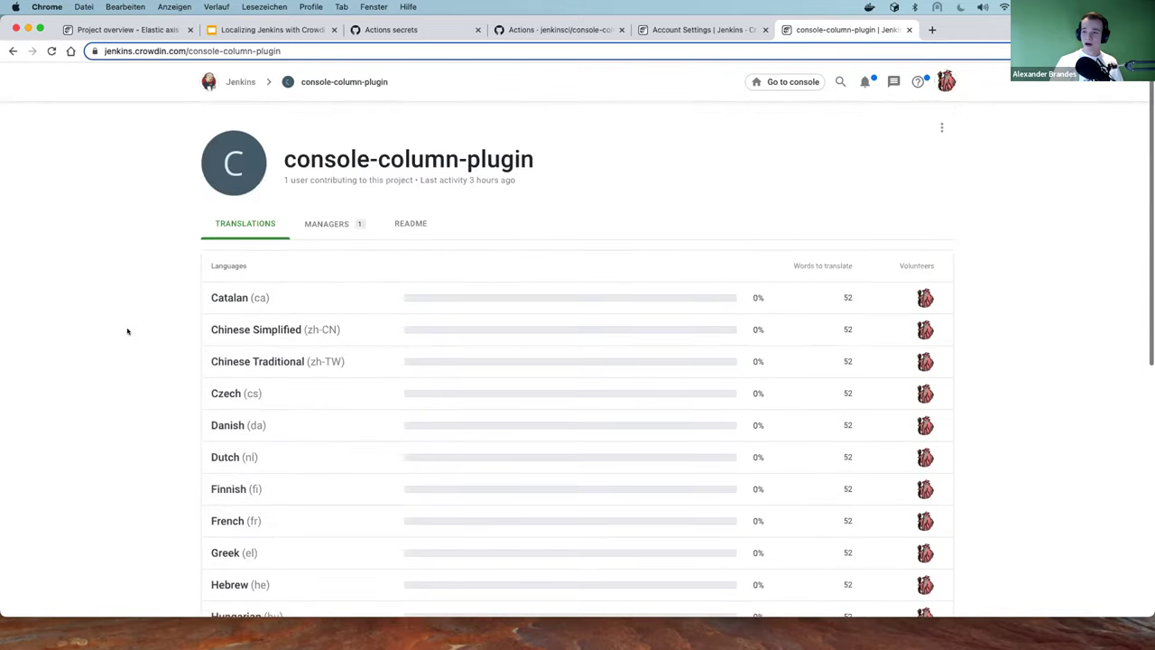
{"action": "mouse_move", "coordinate": [410, 289]}
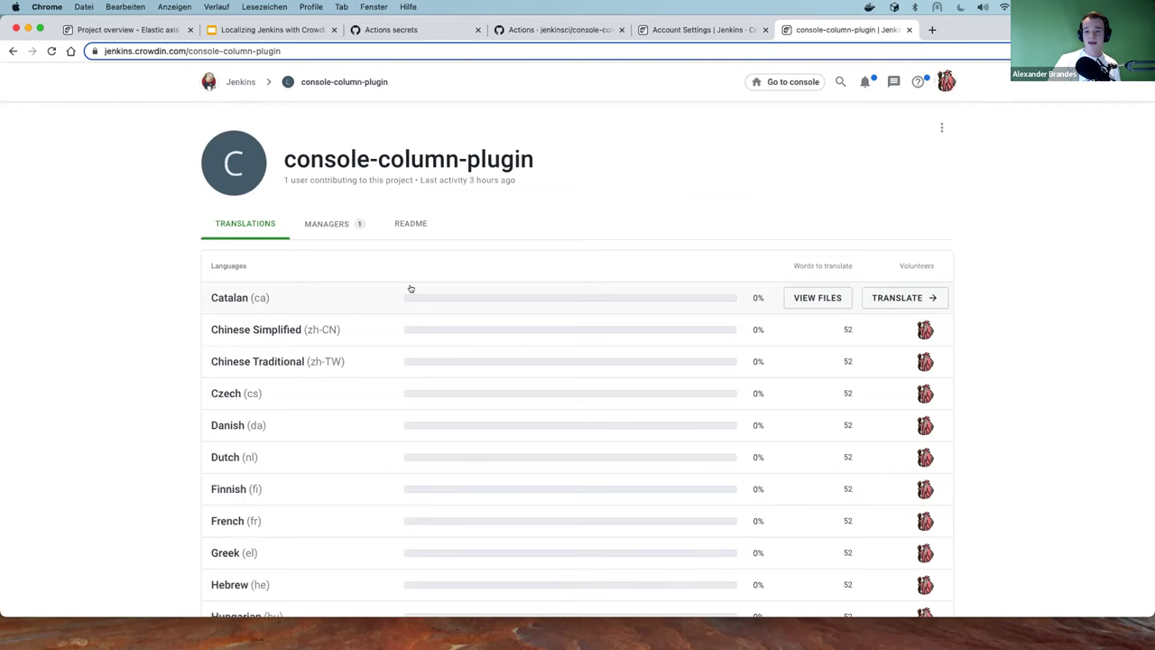
{"action": "left_click", "coordinate": [941, 127]}
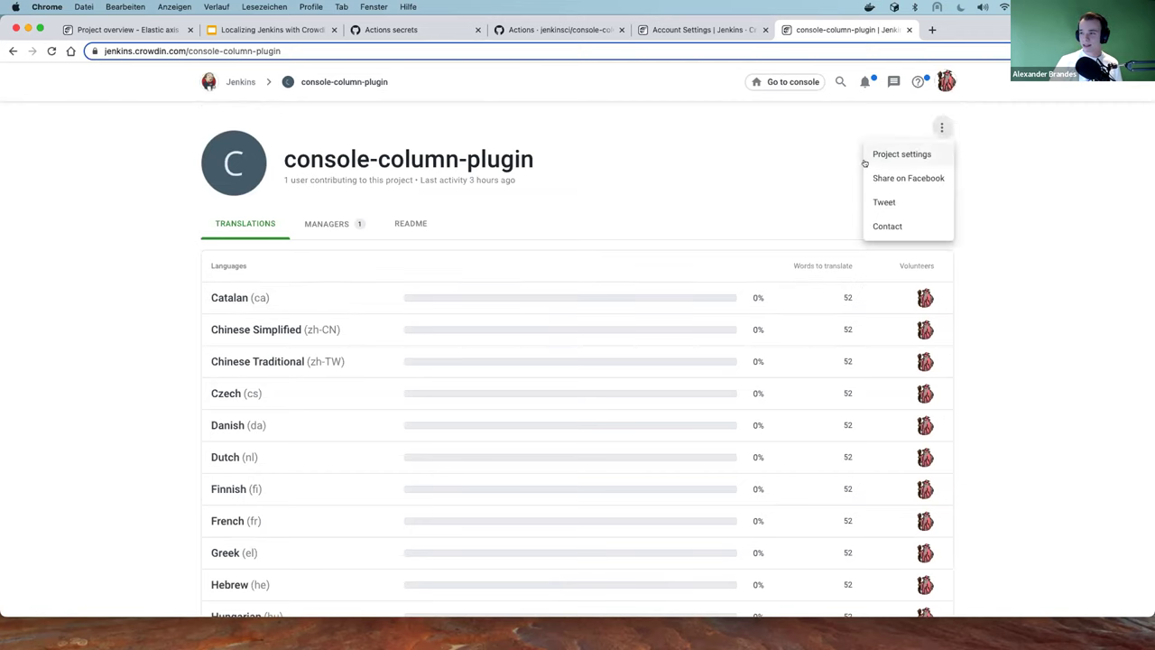
Browse the project settings' Workflow and Crowdsource sections
{"action": "left_click", "coordinate": [893, 153]}
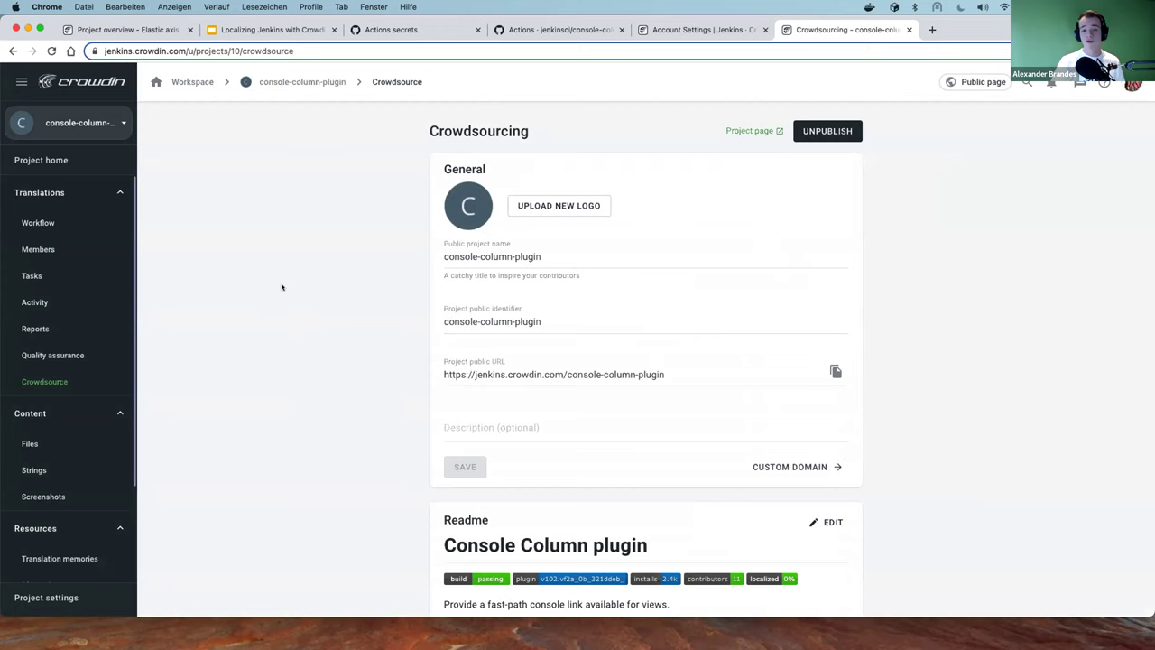
{"action": "left_click", "coordinate": [77, 218]}
{"action": "key", "text": "super+bracketleft"}
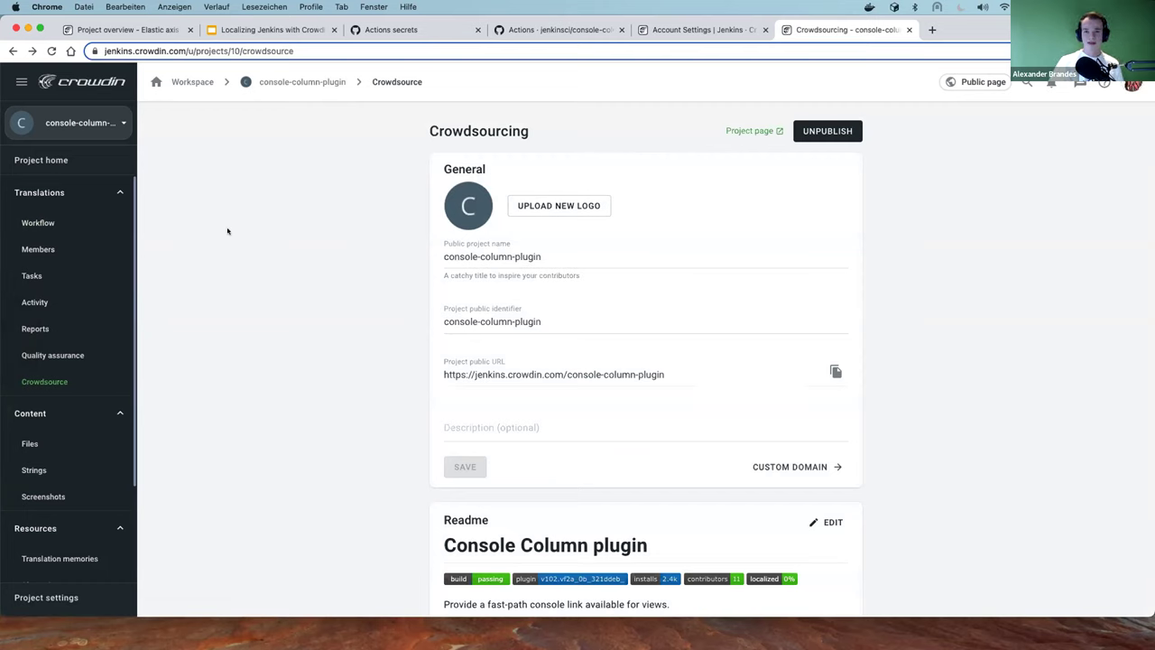
Switch to the console-column-plugin overview, where French shows 44% and others 0%
{"action": "left_click", "coordinate": [129, 131]}
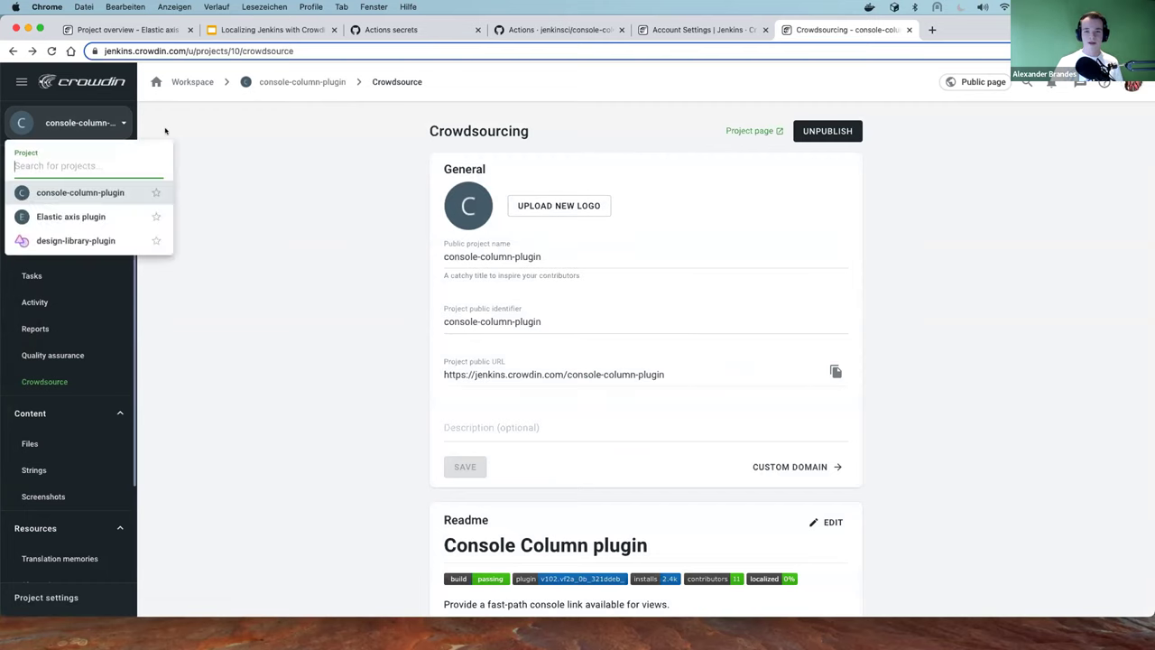
{"action": "left_click", "coordinate": [254, 182]}
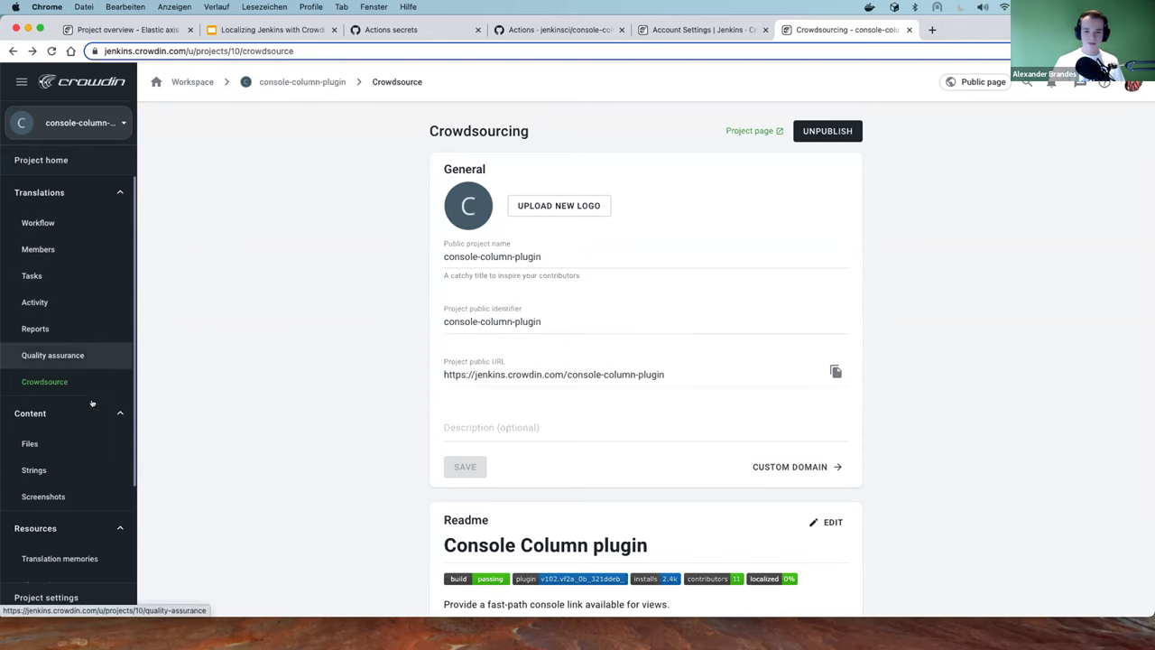
{"action": "scroll", "coordinate": [160, 331], "scroll_direction": "down", "scroll_amount": 3}
{"action": "scroll", "coordinate": [160, 331], "scroll_direction": "down", "scroll_amount": 9}
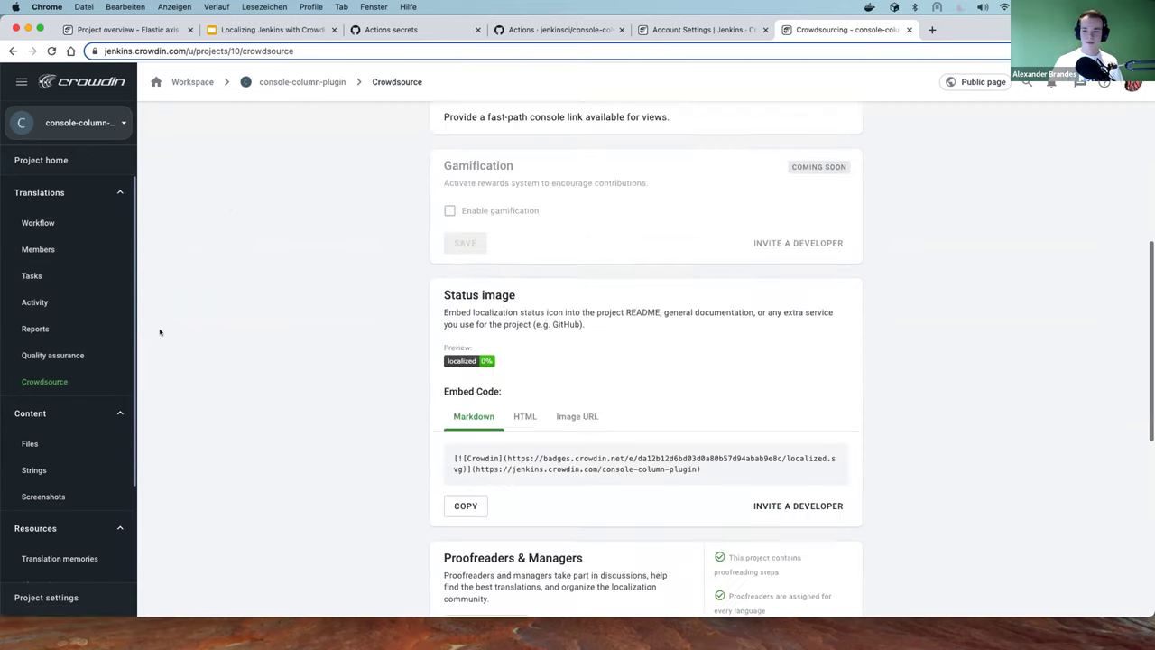
{"action": "left_click", "coordinate": [94, 124]}
{"action": "left_click", "coordinate": [70, 200]}
{"action": "scroll", "coordinate": [428, 318], "scroll_direction": "down", "scroll_amount": 5}
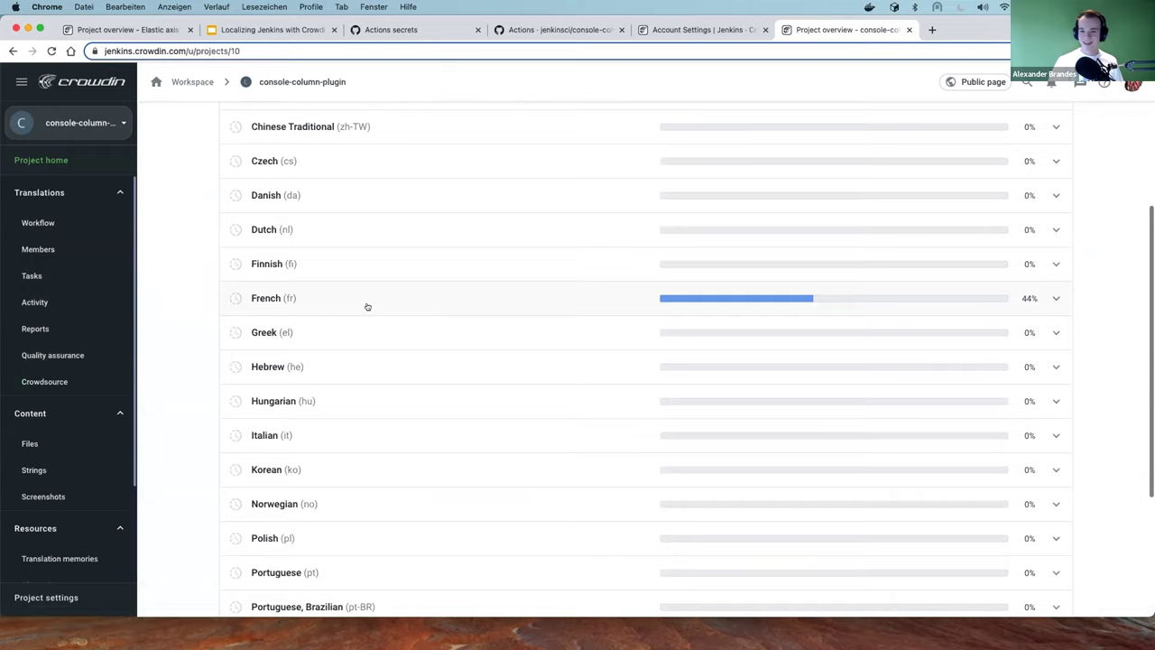
Open the French file list, review per-file progress, and reload the page with Cmd+R
{"action": "left_click", "coordinate": [367, 304]}
{"action": "scroll", "coordinate": [460, 307], "scroll_direction": "down", "scroll_amount": 3}
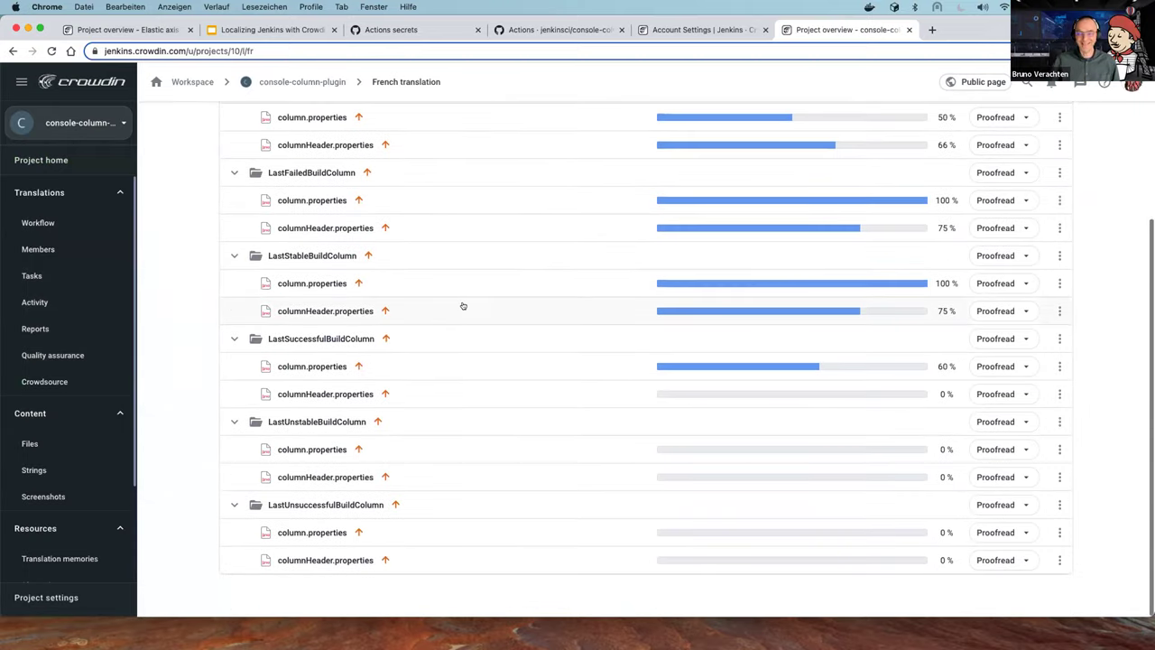
{"action": "scroll", "coordinate": [463, 305], "scroll_direction": "up", "scroll_amount": 2}
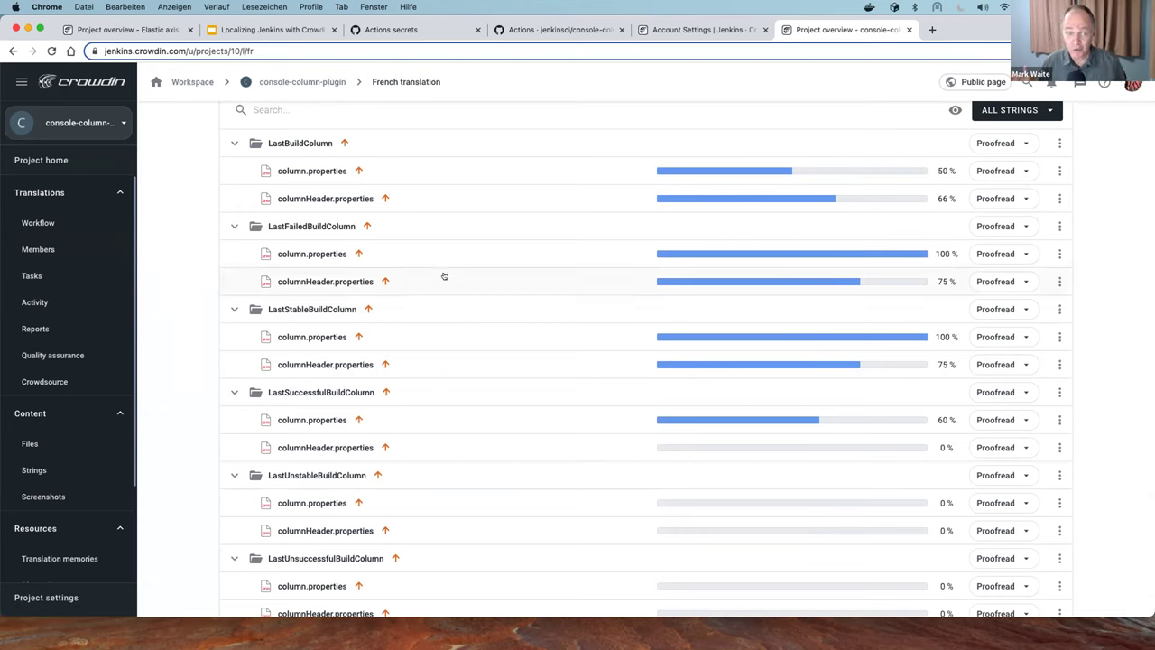
{"action": "scroll", "coordinate": [56, 365], "scroll_direction": "down", "scroll_amount": 1}
{"action": "scroll", "coordinate": [56, 365], "scroll_direction": "down", "scroll_amount": 2}
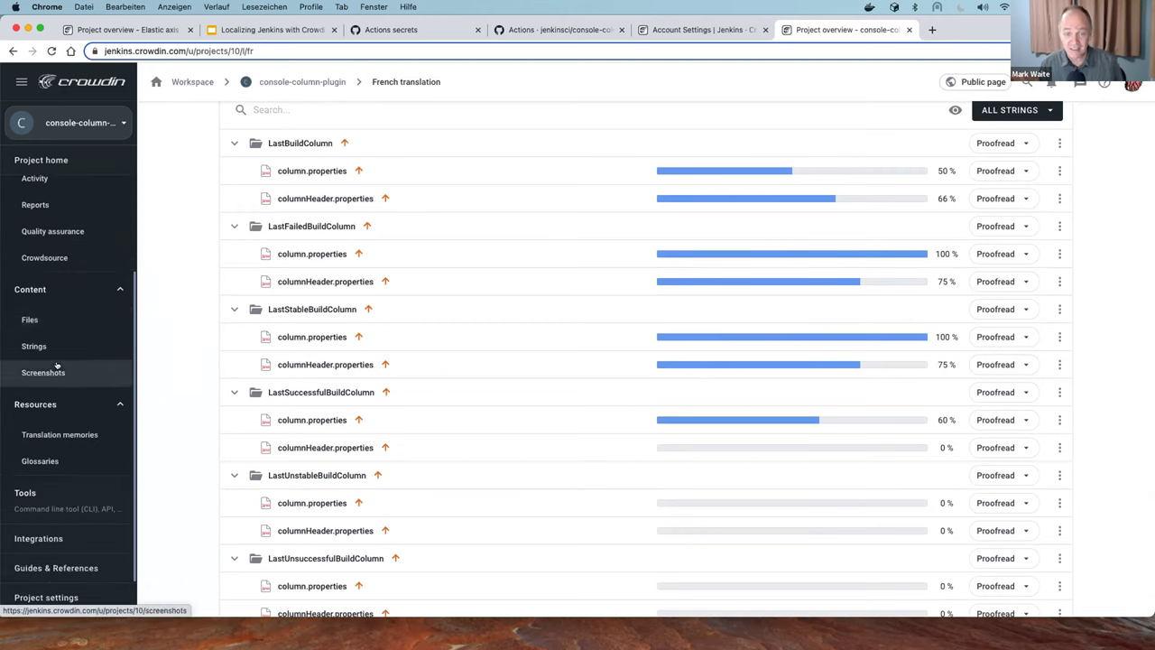
{"action": "scroll", "coordinate": [56, 364], "scroll_direction": "up", "scroll_amount": 2}
{"action": "scroll", "coordinate": [56, 364], "scroll_direction": "up", "scroll_amount": 1}
{"action": "scroll", "coordinate": [306, 325], "scroll_direction": "up", "scroll_amount": 1}
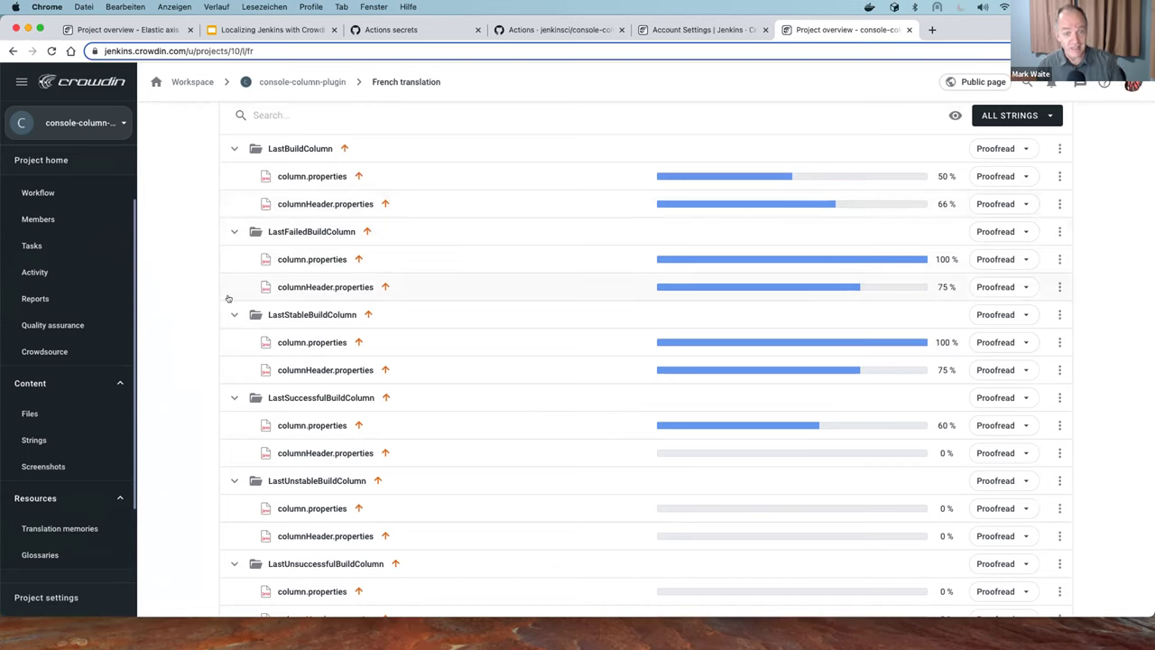
{"action": "scroll", "coordinate": [88, 345], "scroll_direction": "down", "scroll_amount": 3}
{"action": "scroll", "coordinate": [163, 307], "scroll_direction": "up", "scroll_amount": 1}
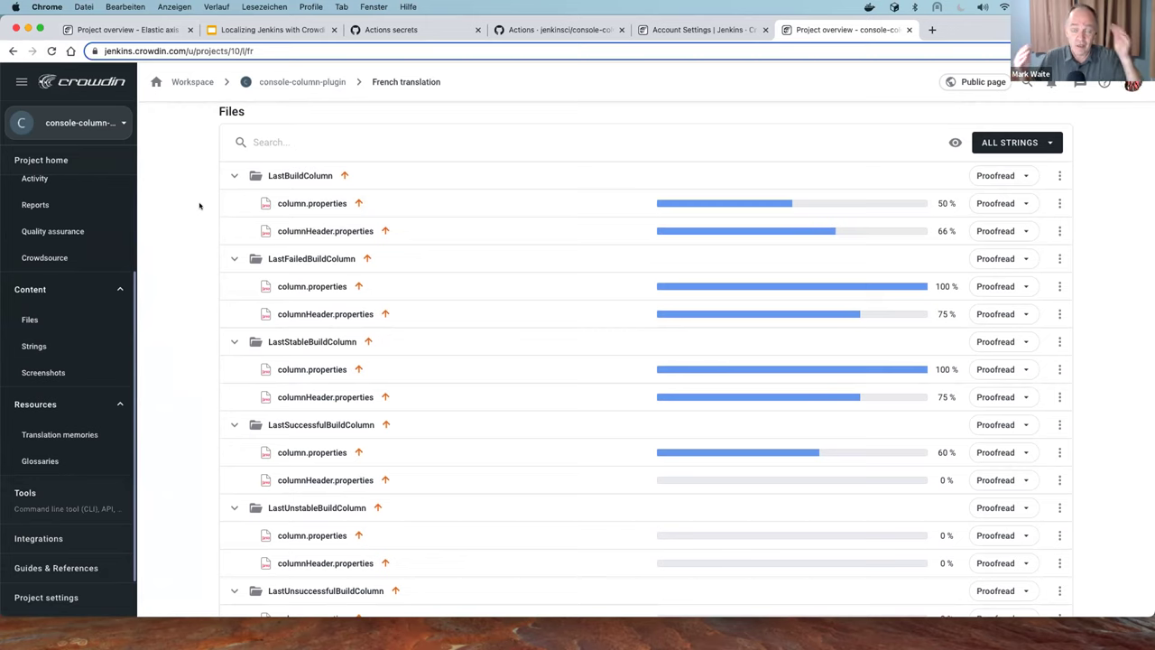
{"action": "key", "text": "super+r"}
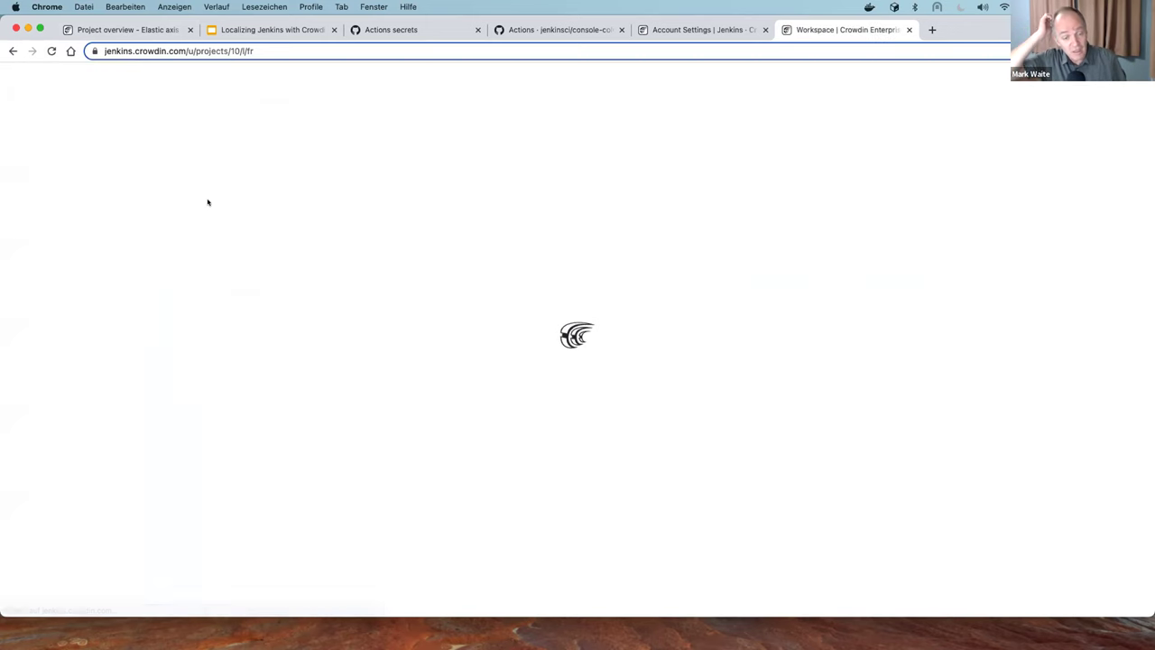
Scroll the reloaded French file list to check LastSuccessfulBuildColumn at 100% and 75%
{"action": "scroll", "coordinate": [378, 192], "scroll_direction": "down", "scroll_amount": 5}
{"action": "scroll", "coordinate": [378, 192], "scroll_direction": "up", "scroll_amount": 1}
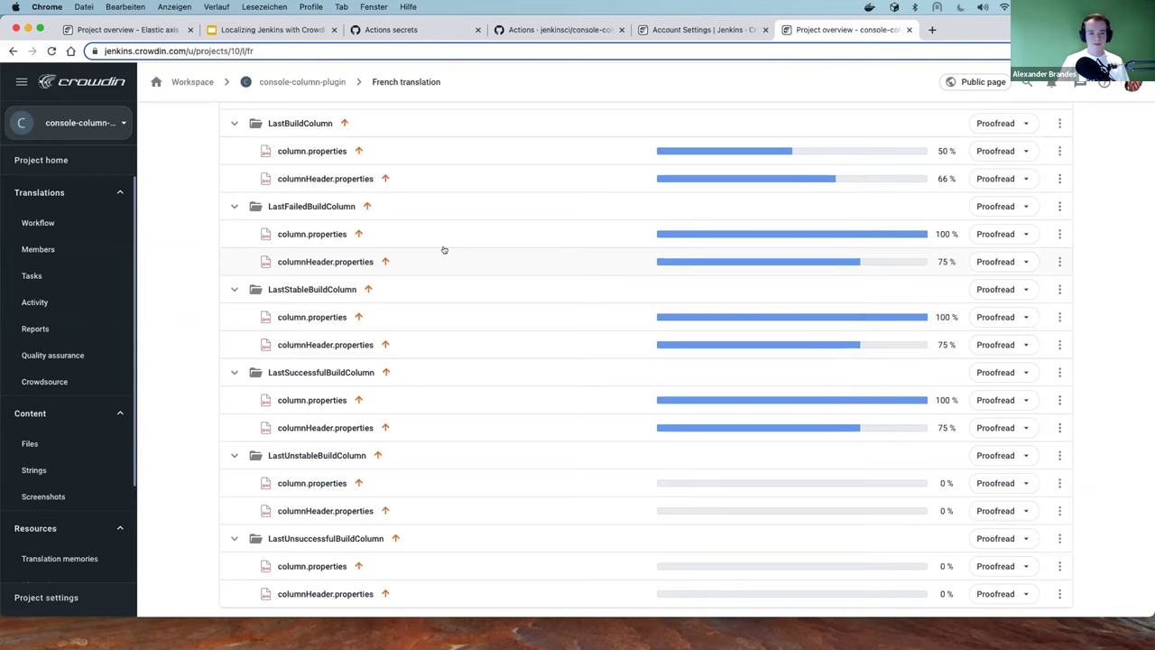
{"action": "scroll", "coordinate": [443, 249], "scroll_direction": "down", "scroll_amount": 1}
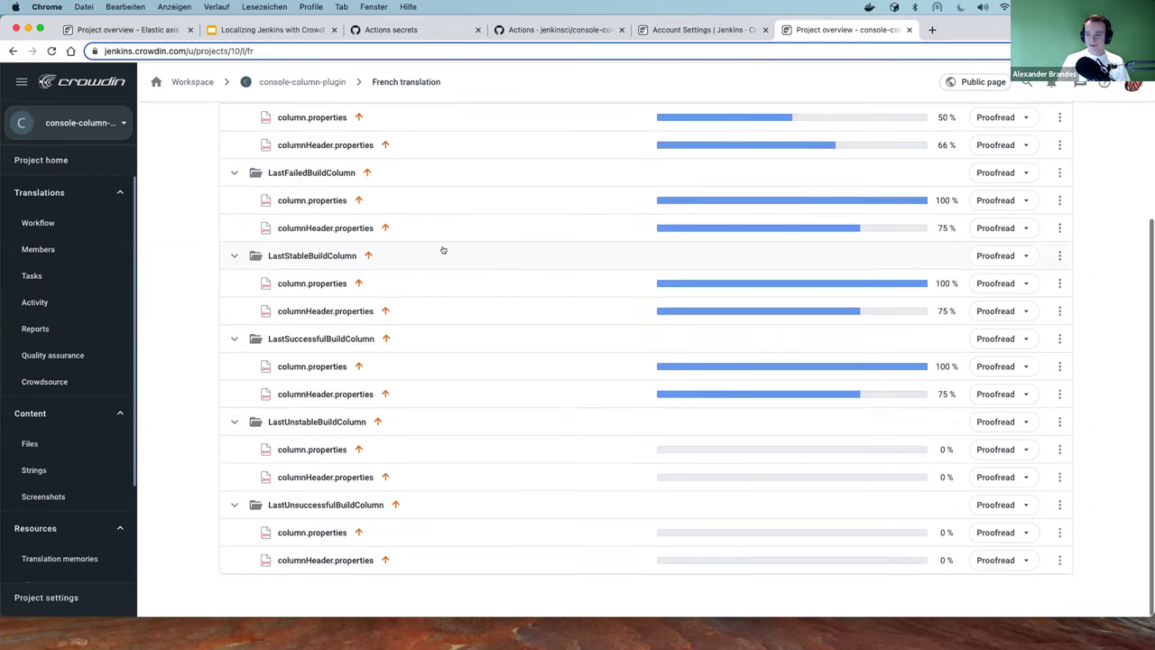
{"action": "left_click", "coordinate": [56, 53]}
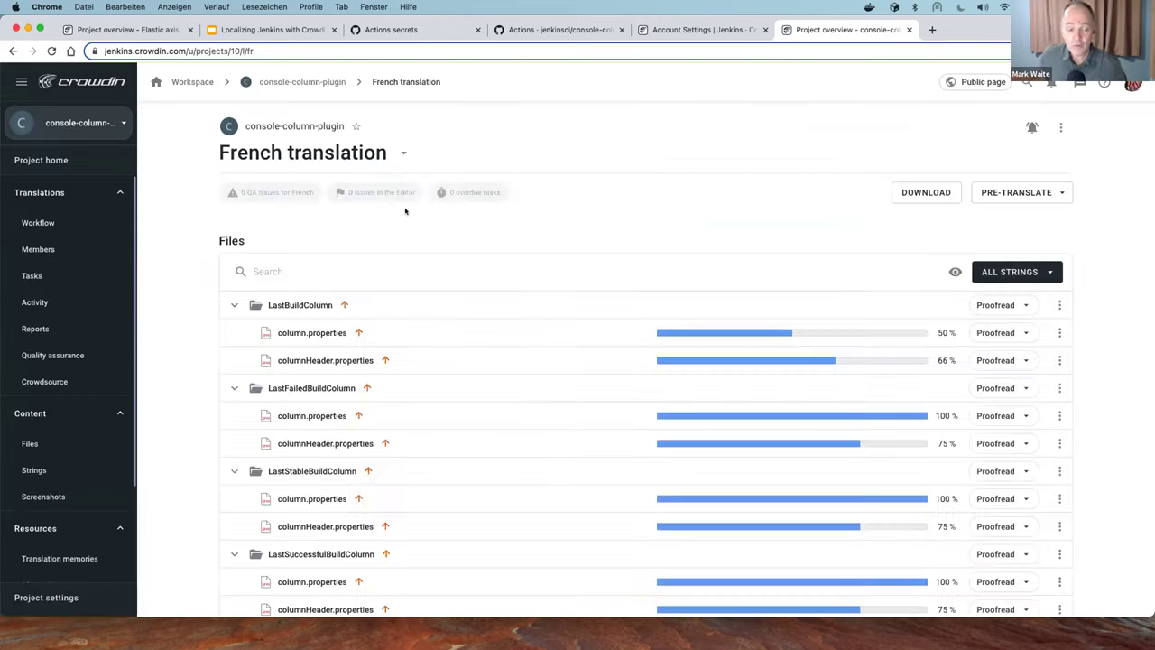
{"action": "scroll", "coordinate": [406, 212], "scroll_direction": "down", "scroll_amount": 2}
{"action": "scroll", "coordinate": [405, 211], "scroll_direction": "up", "scroll_amount": 1}
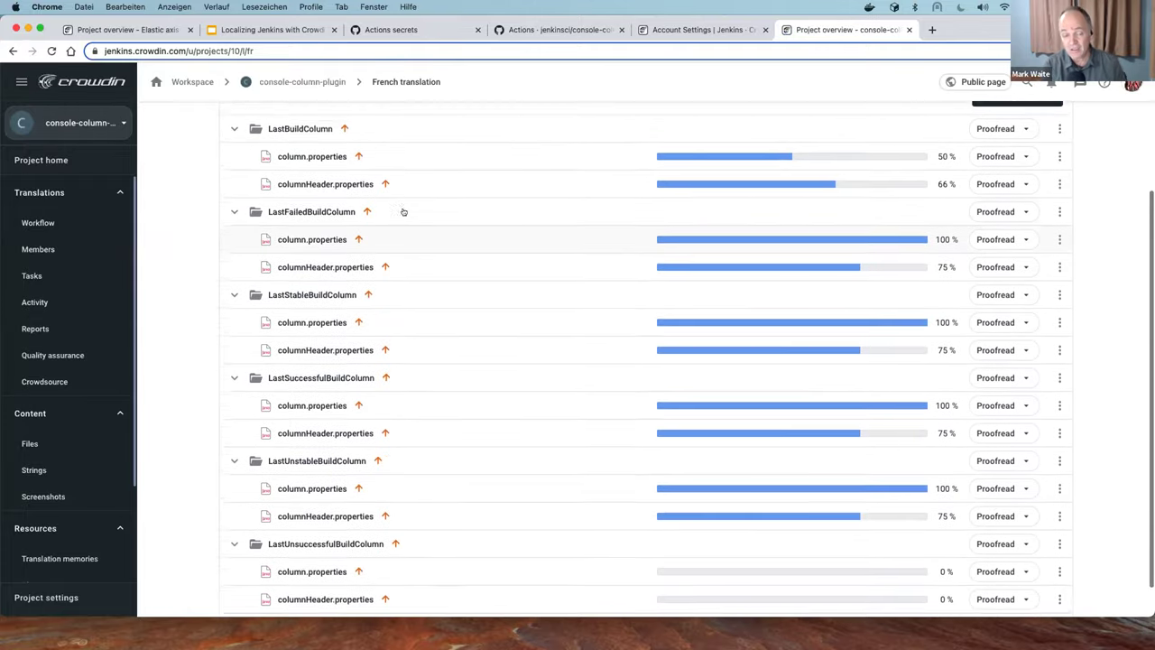
{"action": "scroll", "coordinate": [404, 211], "scroll_direction": "up", "scroll_amount": 1}
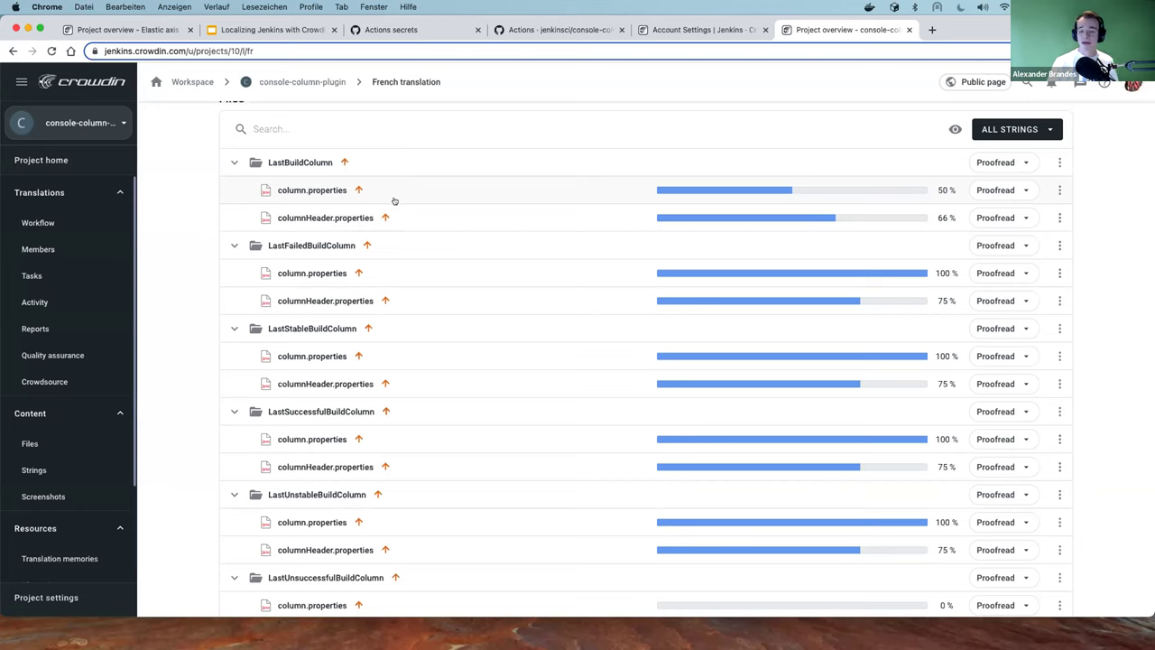
{"action": "scroll", "coordinate": [619, 262], "scroll_direction": "down", "scroll_amount": 3}
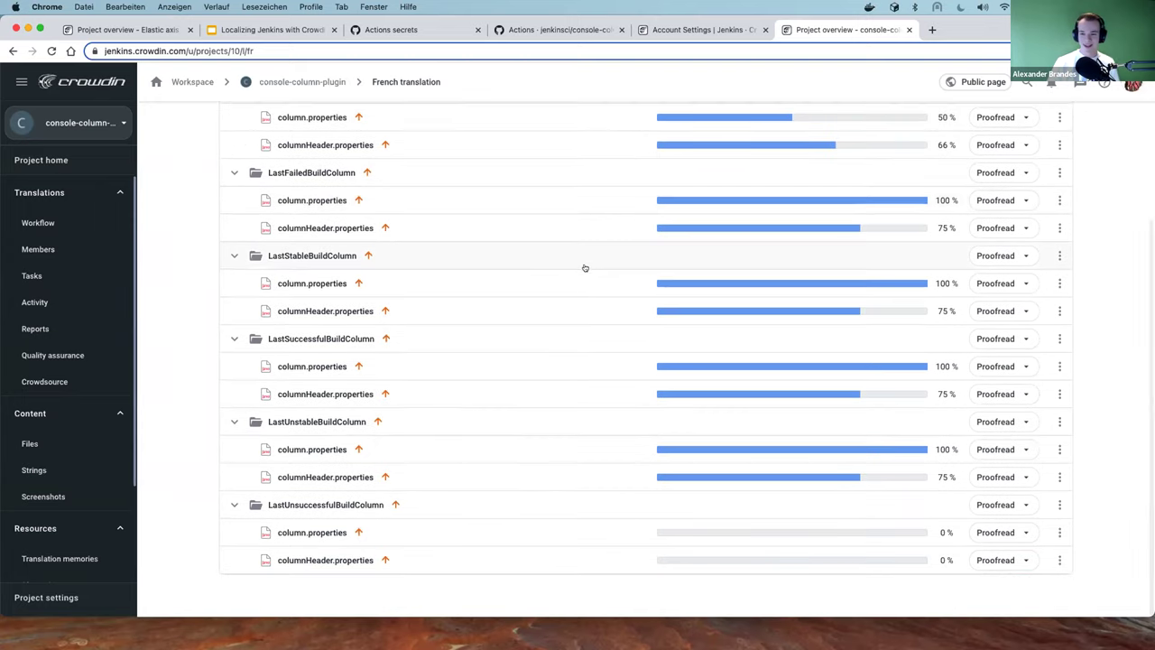
{"action": "scroll", "coordinate": [536, 322], "scroll_direction": "up", "scroll_amount": 5}
{"action": "scroll", "coordinate": [541, 317], "scroll_direction": "down", "scroll_amount": 3}
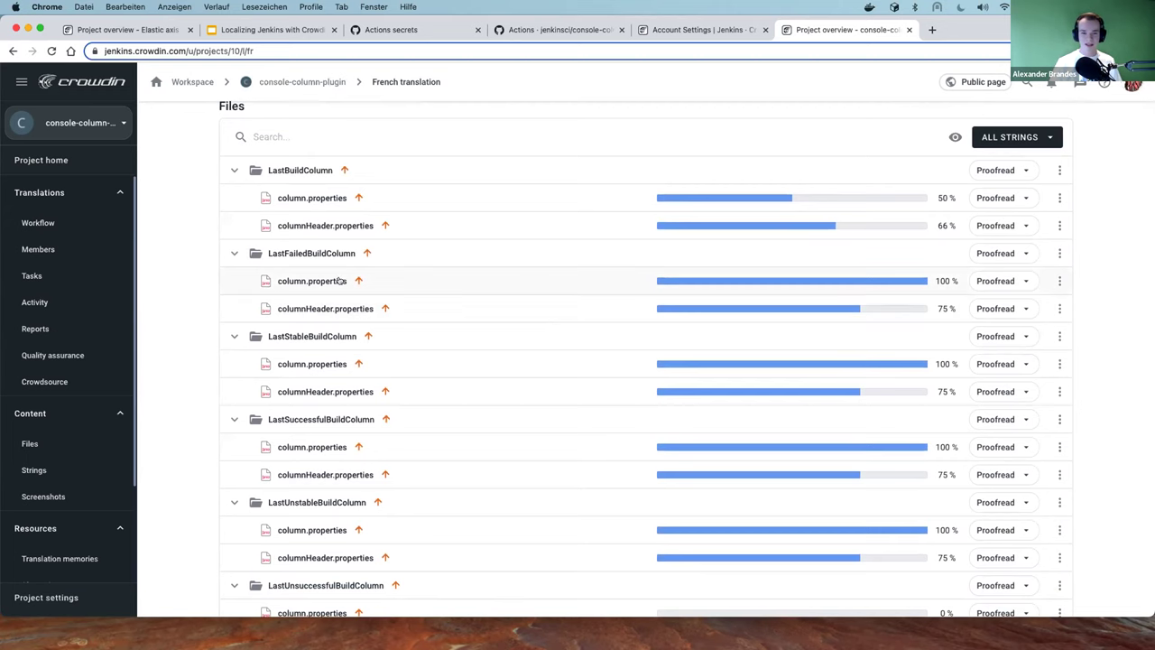
{"action": "scroll", "coordinate": [343, 282], "scroll_direction": "down", "scroll_amount": 2}
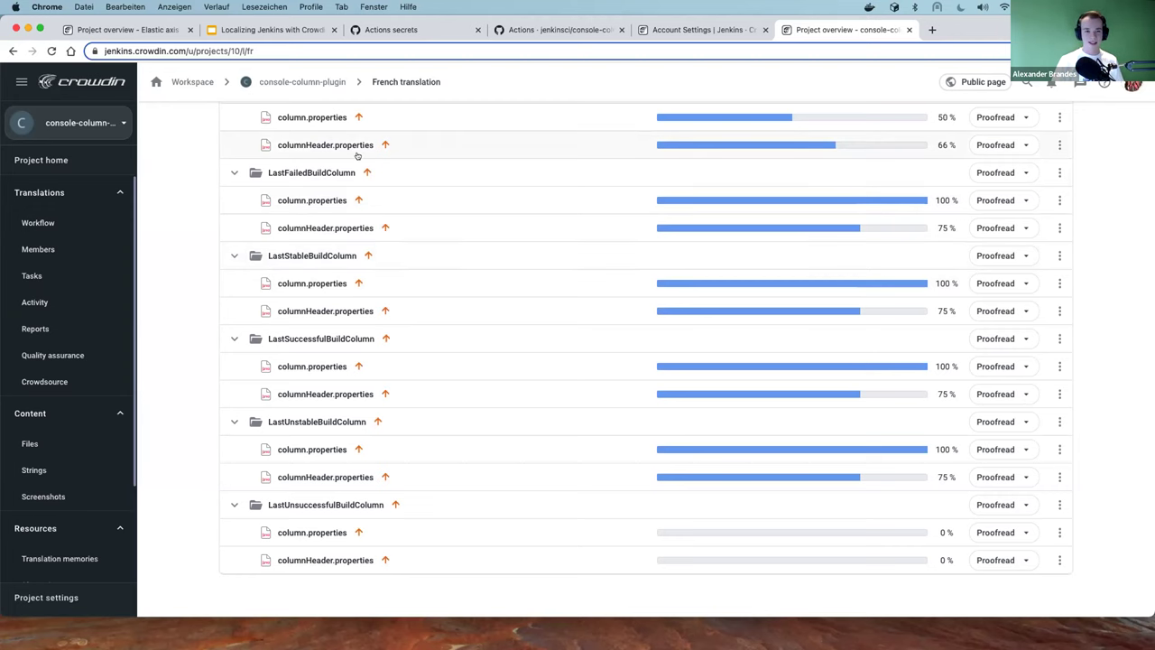
{"action": "scroll", "coordinate": [359, 157], "scroll_direction": "up", "scroll_amount": 1}
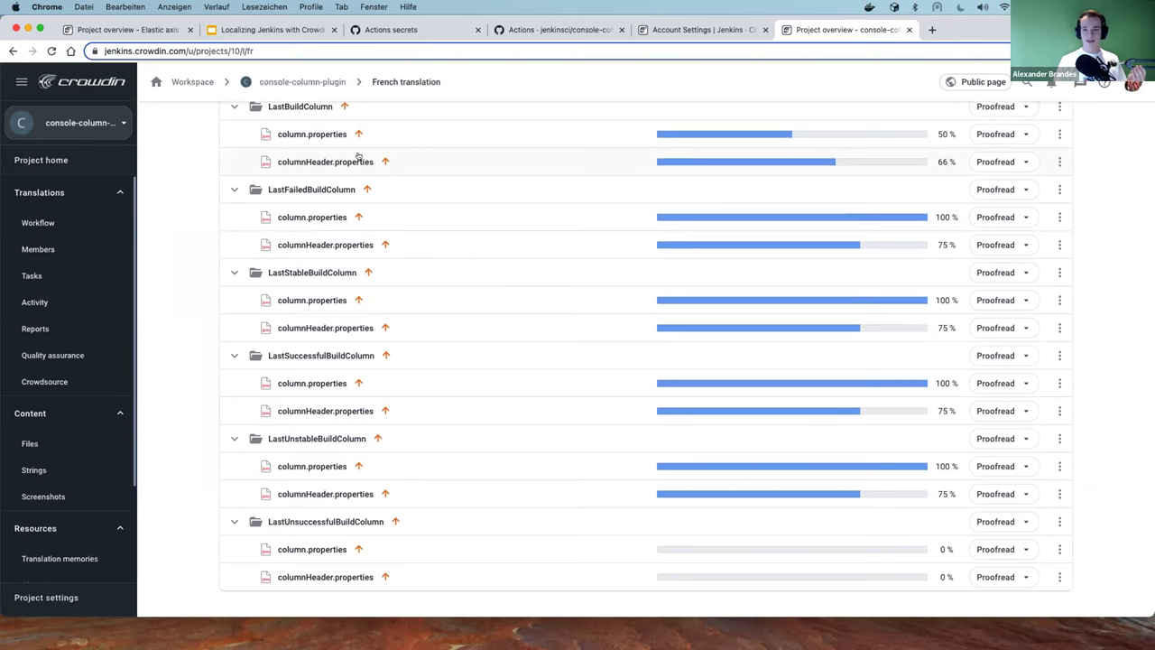
{"action": "scroll", "coordinate": [358, 157], "scroll_direction": "up", "scroll_amount": 4}
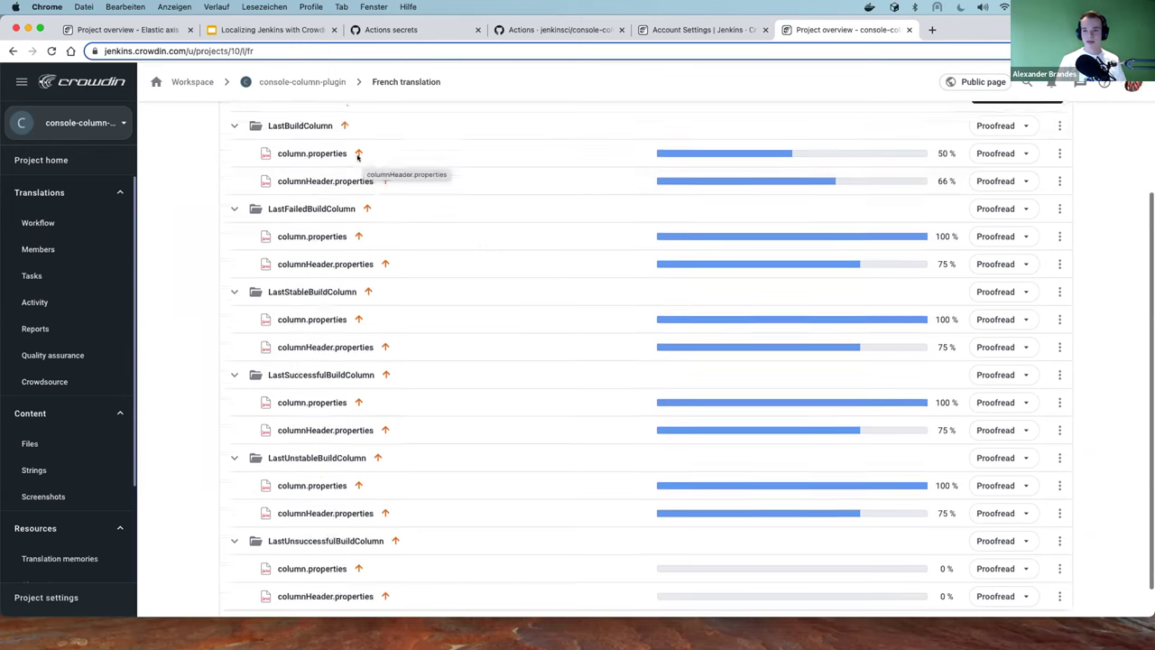
{"action": "scroll", "coordinate": [358, 157], "scroll_direction": "down", "scroll_amount": 4}
{"action": "scroll", "coordinate": [358, 157], "scroll_direction": "down", "scroll_amount": 1}
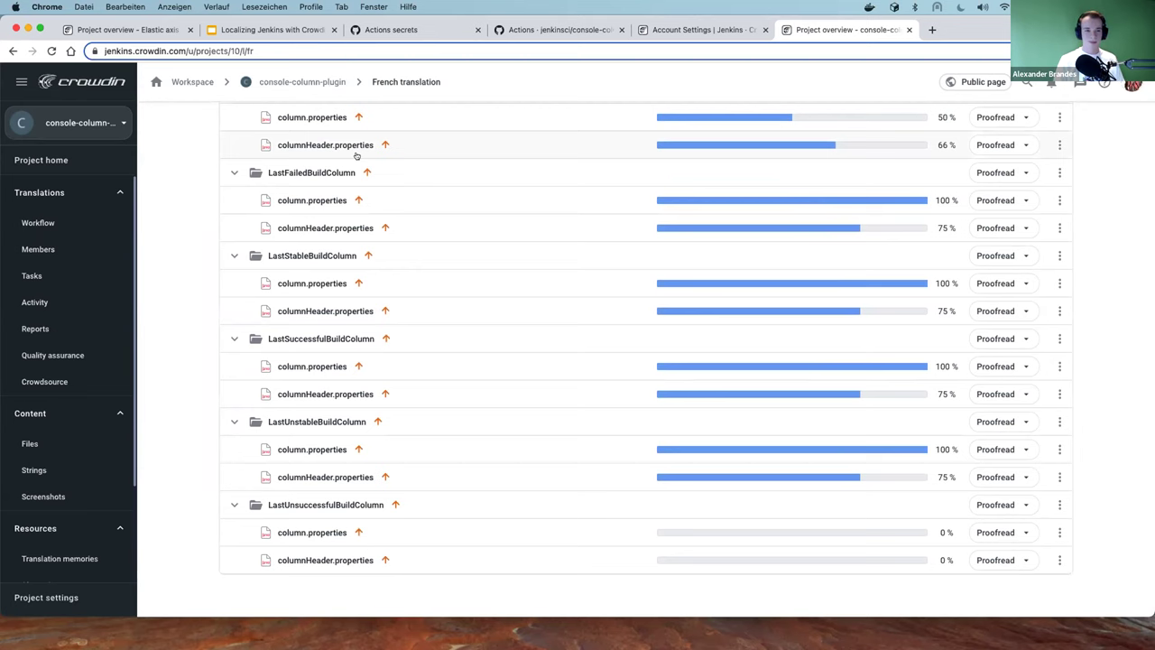
{"action": "scroll", "coordinate": [356, 155], "scroll_direction": "up", "scroll_amount": 5}
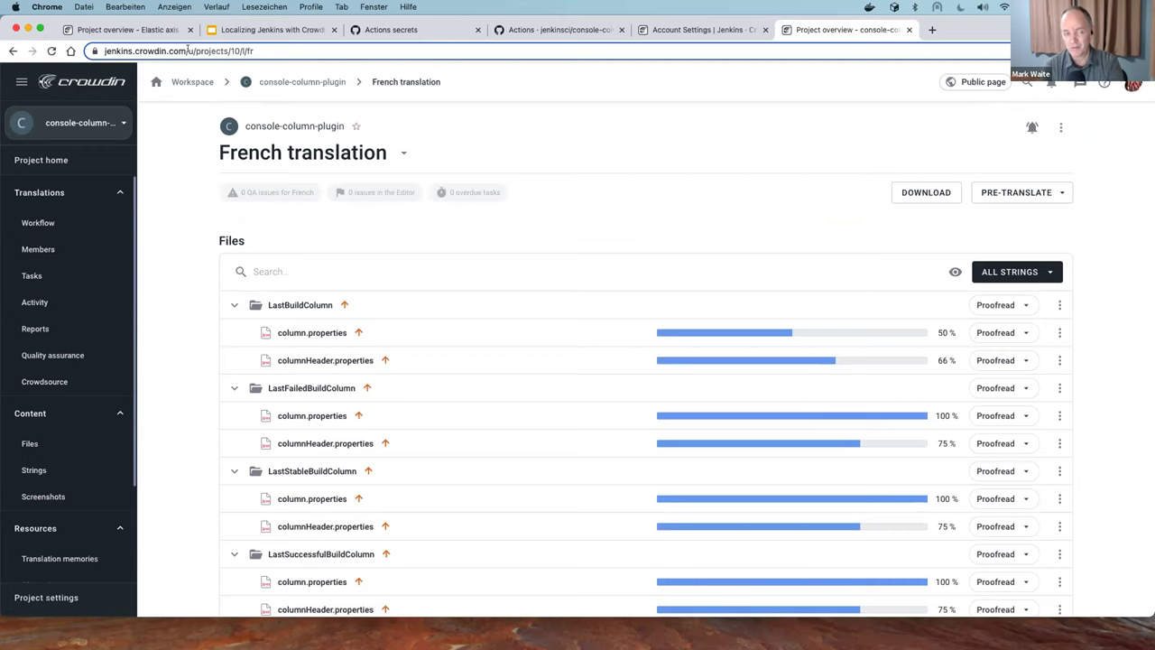
{"action": "left_click_drag", "start_coordinate": [188, 51], "coordinate": [362, 44]}
Load jenkins.crowdin.com and browse its open projects, including console-column-plugin
{"action": "key", "text": "BackSpace"}
{"action": "key", "text": "Return"}
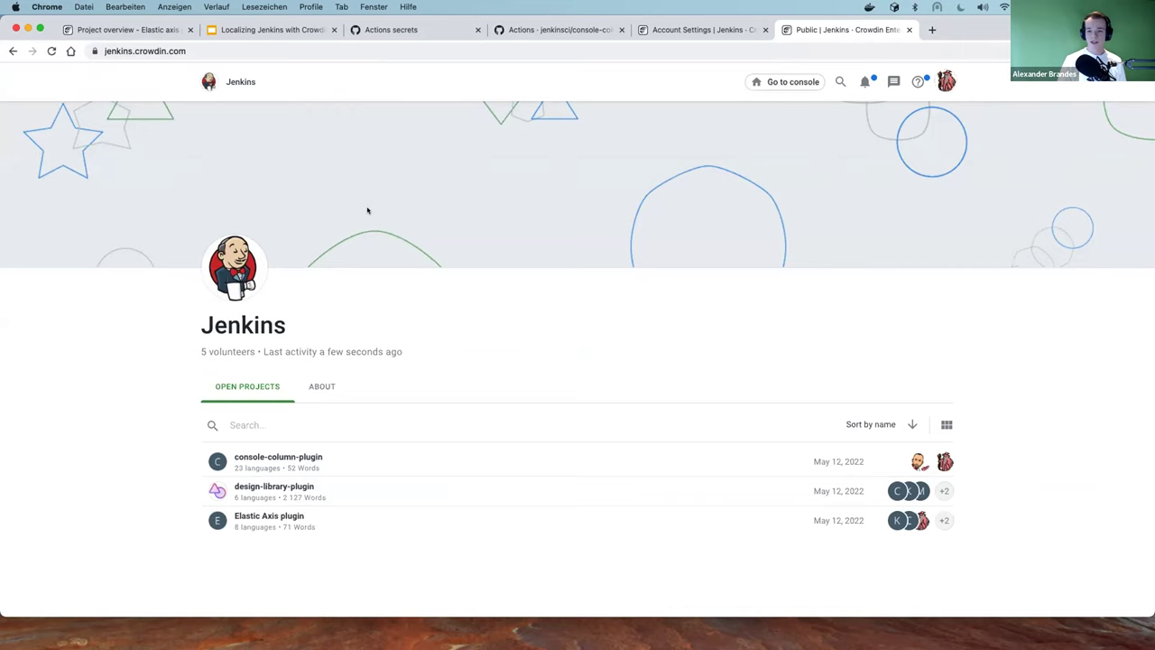
{"action": "scroll", "coordinate": [367, 210], "scroll_direction": "down", "scroll_amount": 1}
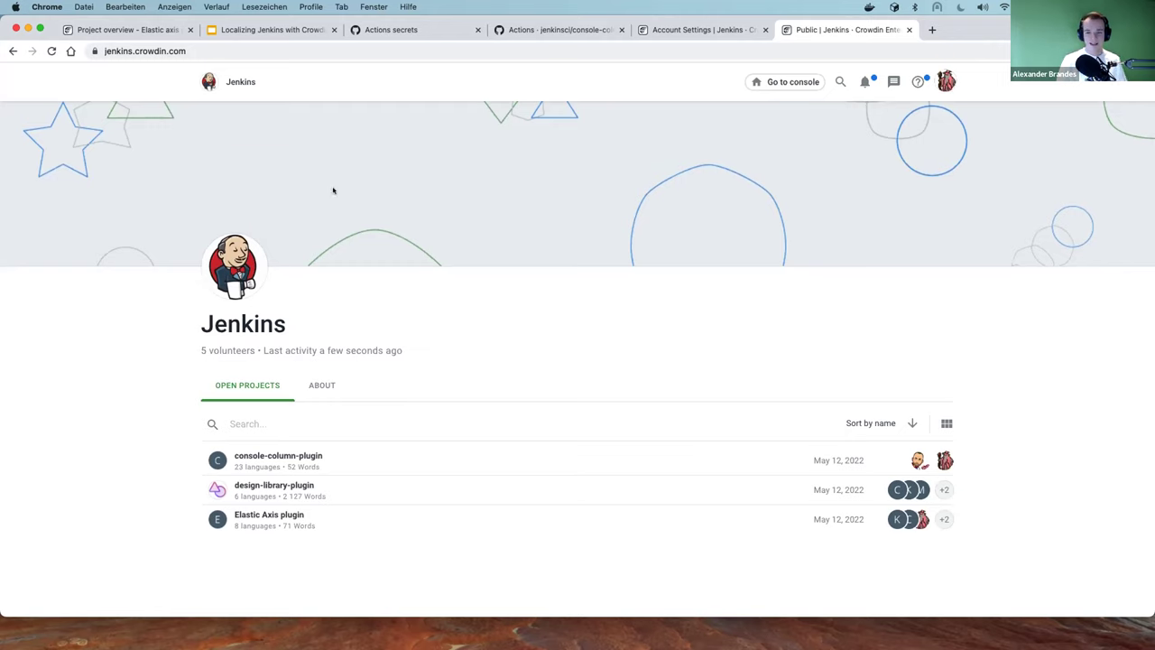
{"action": "scroll", "coordinate": [363, 186], "scroll_direction": "down", "scroll_amount": 5}
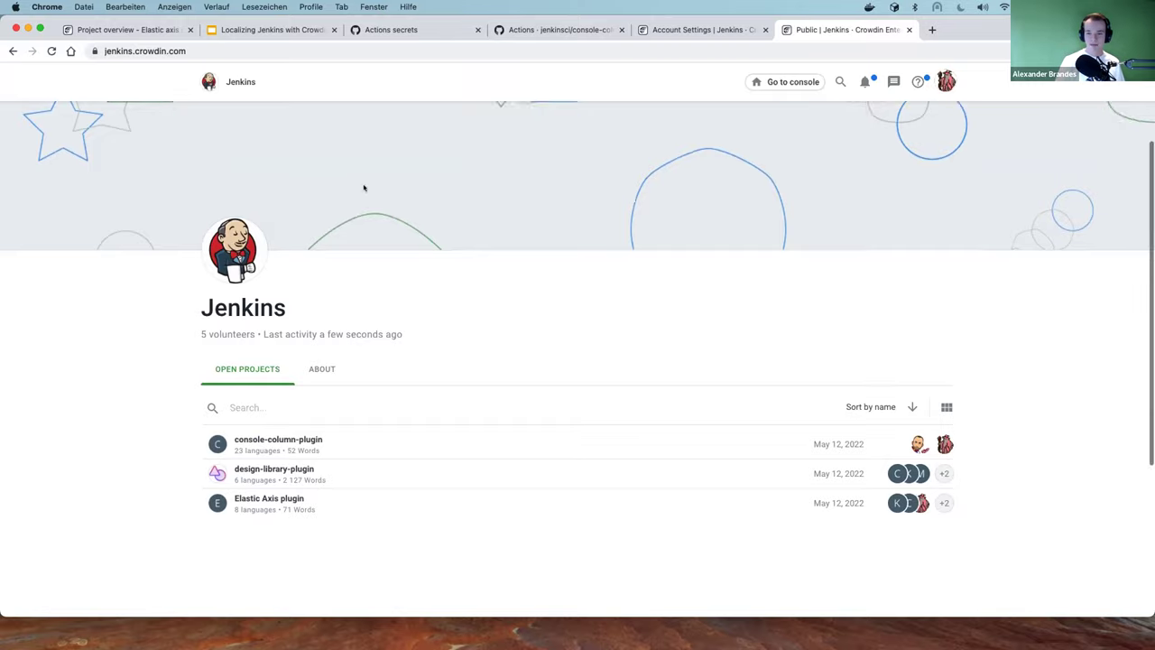
{"action": "scroll", "coordinate": [358, 216], "scroll_direction": "up", "scroll_amount": 5}
{"action": "scroll", "coordinate": [358, 216], "scroll_direction": "up", "scroll_amount": 3}
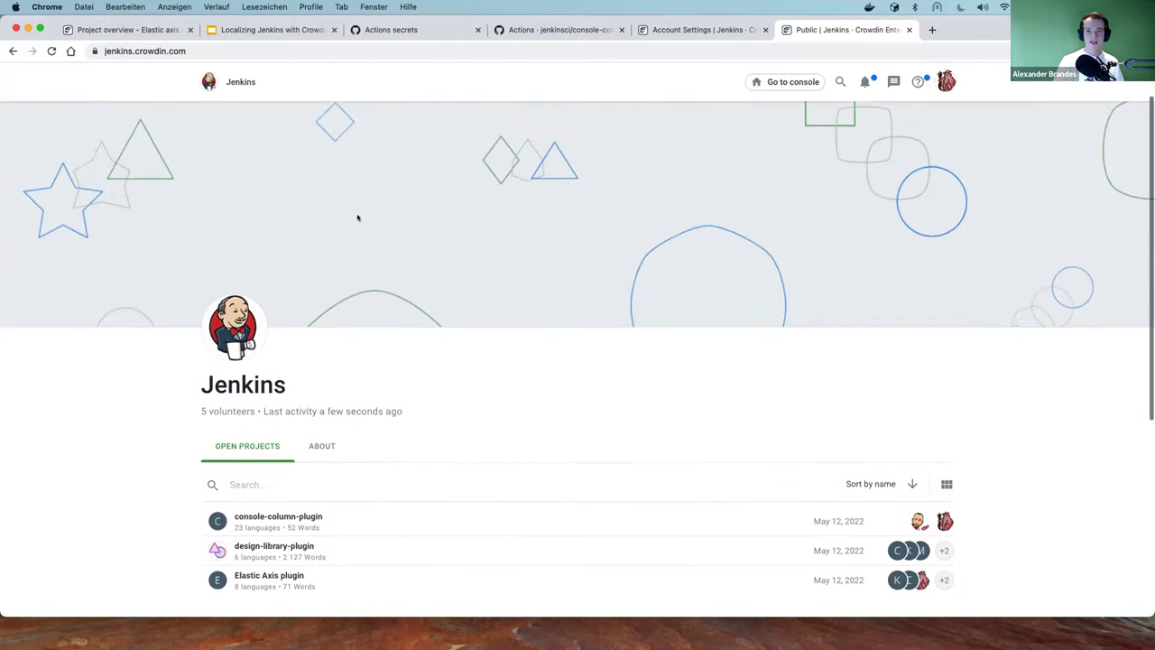
{"action": "scroll", "coordinate": [356, 226], "scroll_direction": "down", "scroll_amount": 5}
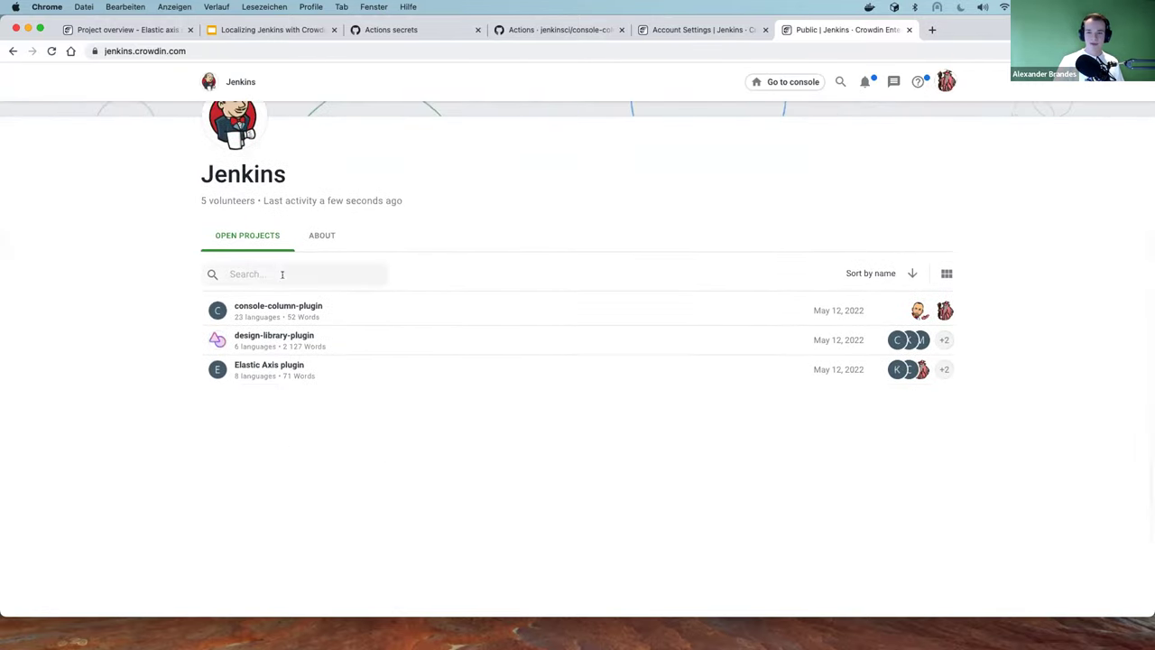
{"action": "scroll", "coordinate": [121, 273], "scroll_direction": "up", "scroll_amount": 1}
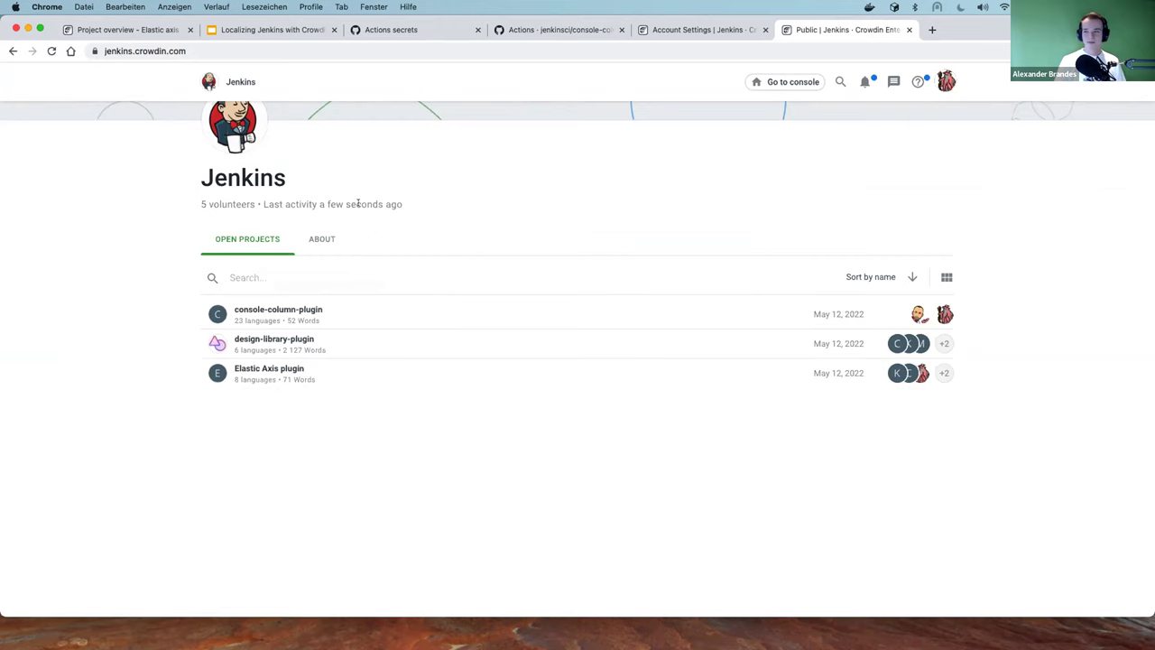
{"action": "scroll", "coordinate": [485, 150], "scroll_direction": "up", "scroll_amount": 5}
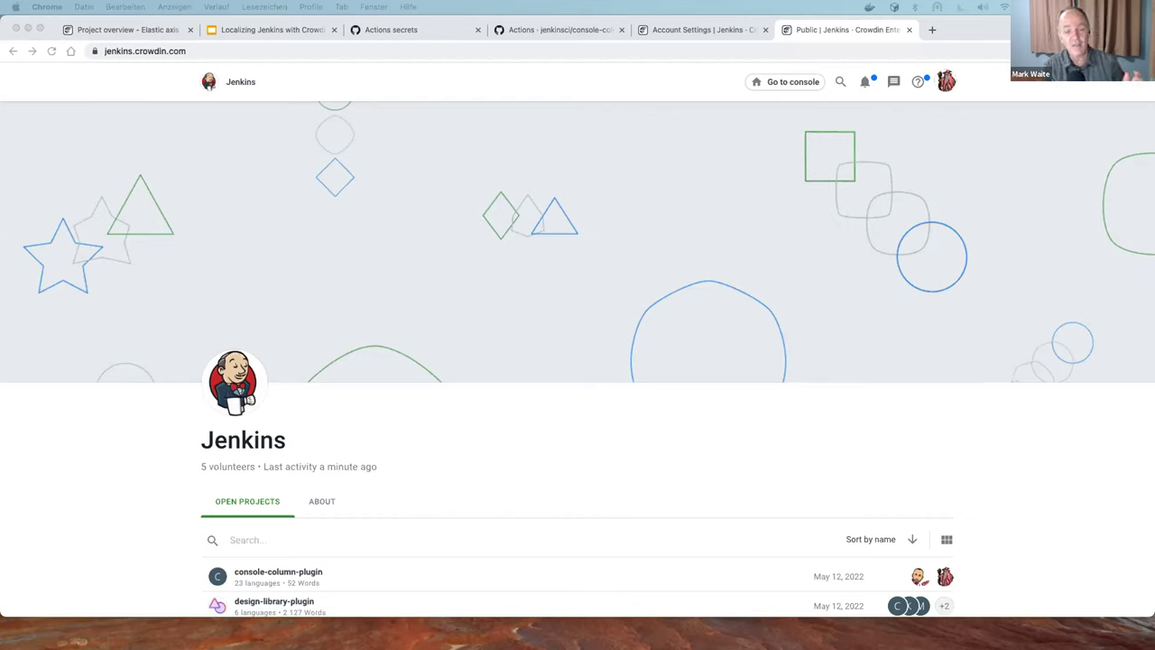
{"action": "scroll", "coordinate": [287, 230], "scroll_direction": "down", "scroll_amount": 5}
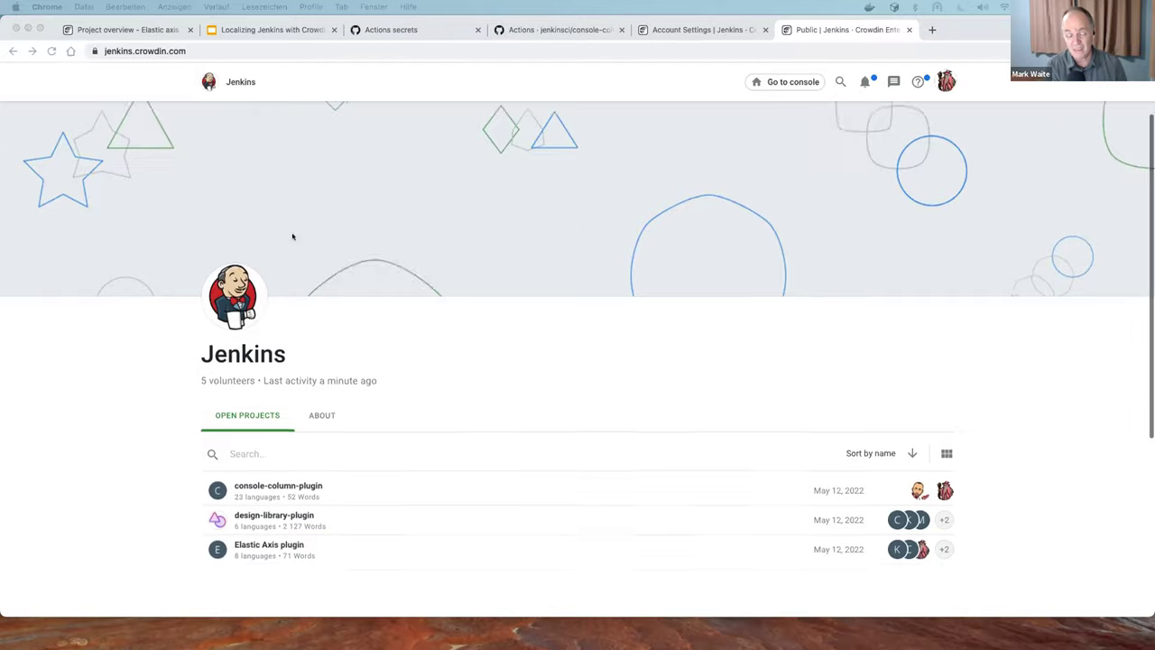
Open console-column-plugin's public French progress and review the folders at 85–88%
{"action": "left_click", "coordinate": [251, 246]}
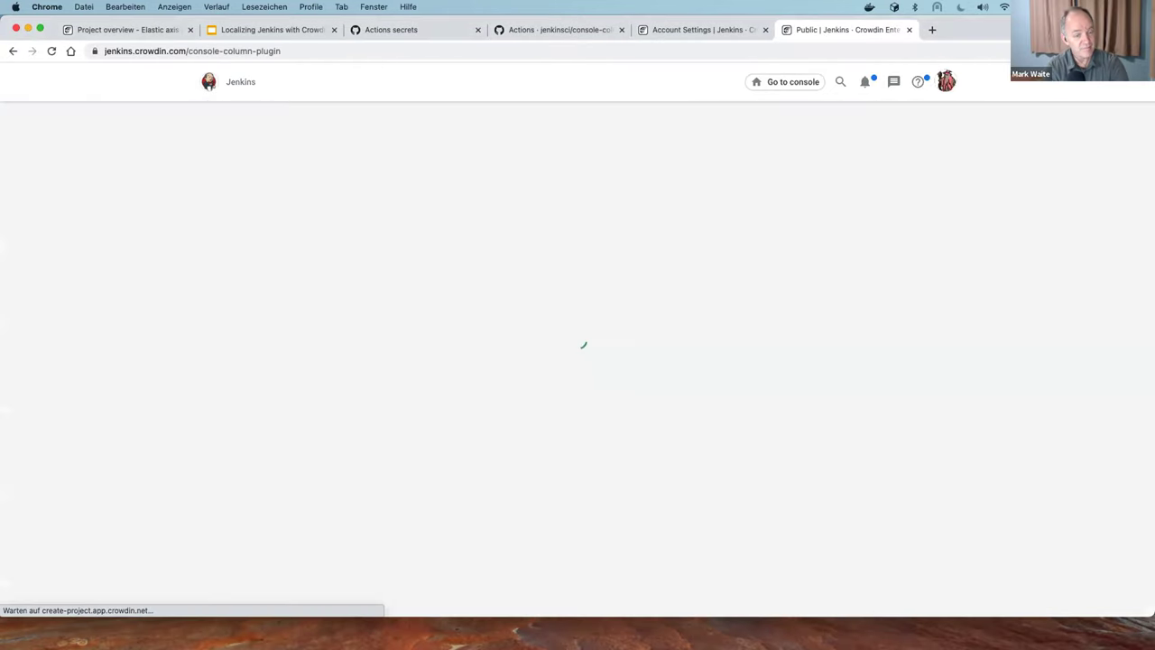
{"action": "scroll", "coordinate": [229, 317], "scroll_direction": "down", "scroll_amount": 2}
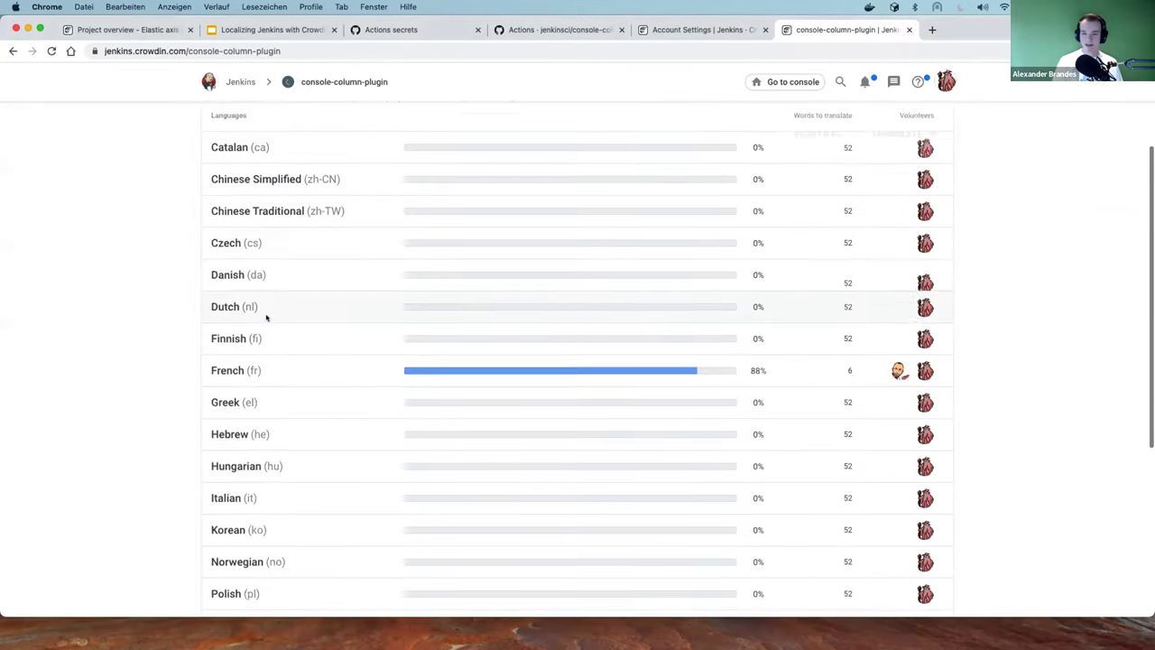
{"action": "left_click", "coordinate": [234, 356]}
{"action": "scroll", "coordinate": [408, 321], "scroll_direction": "down", "scroll_amount": 4}
{"action": "scroll", "coordinate": [408, 322], "scroll_direction": "down", "scroll_amount": 1}
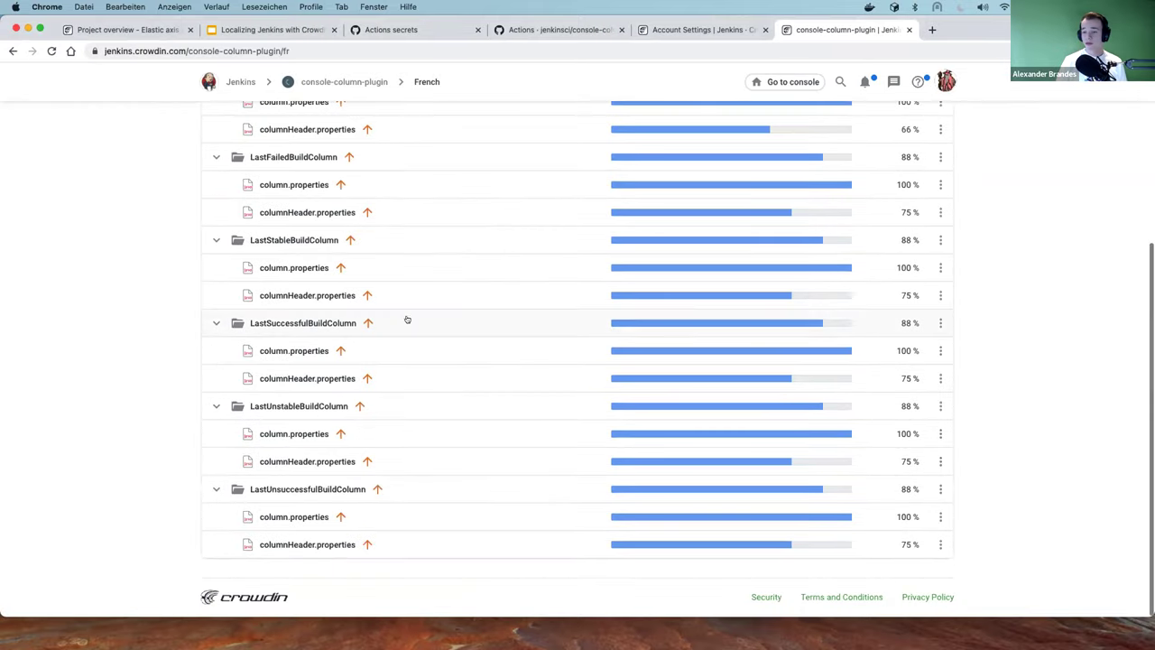
{"action": "scroll", "coordinate": [405, 319], "scroll_direction": "up", "scroll_amount": 1}
{"action": "scroll", "coordinate": [401, 318], "scroll_direction": "down", "scroll_amount": 1}
{"action": "scroll", "coordinate": [398, 317], "scroll_direction": "up", "scroll_amount": 1}
{"action": "scroll", "coordinate": [398, 318], "scroll_direction": "down", "scroll_amount": 1}
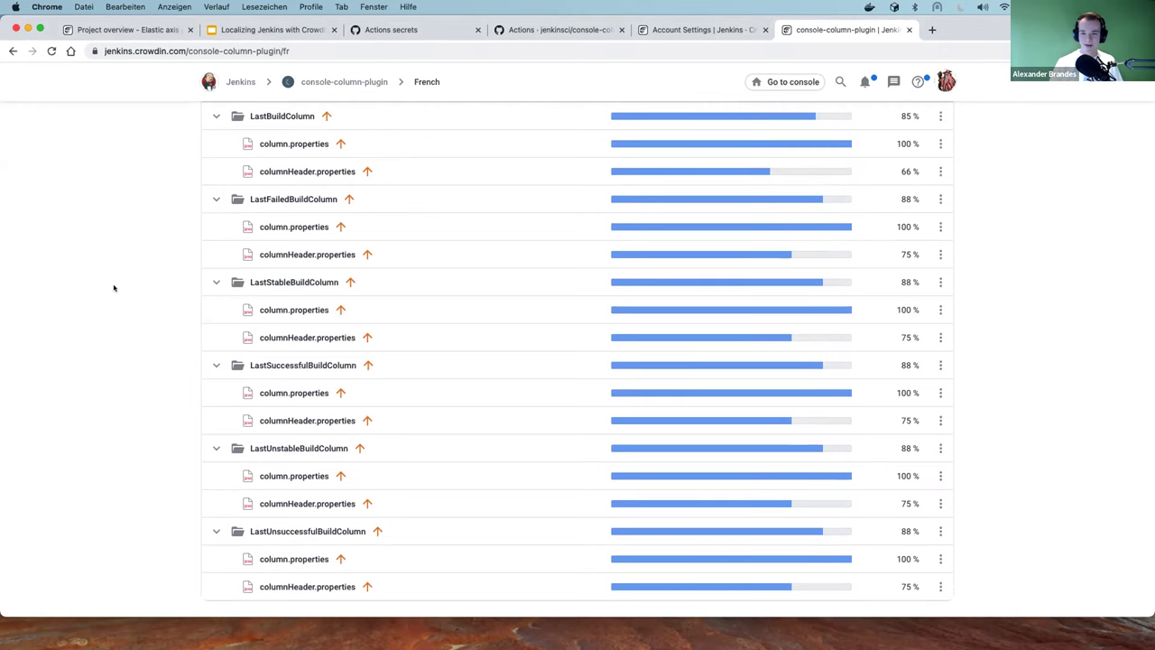
{"action": "scroll", "coordinate": [115, 289], "scroll_direction": "down", "scroll_amount": 2}
{"action": "scroll", "coordinate": [117, 290], "scroll_direction": "up", "scroll_amount": 2}
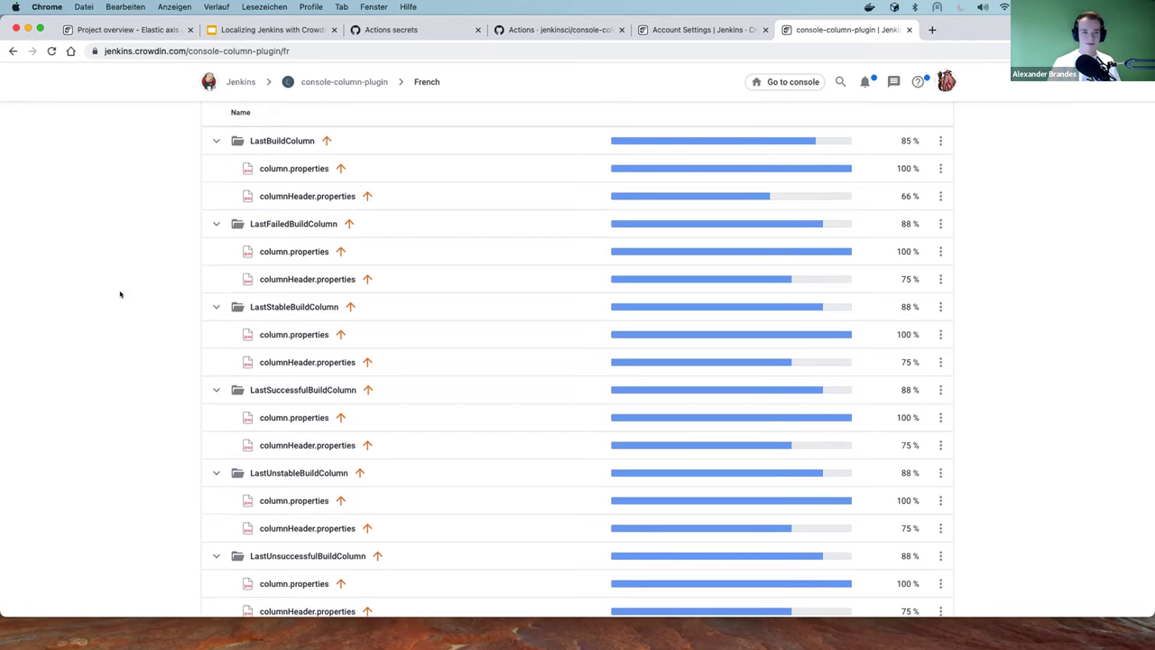
{"action": "scroll", "coordinate": [140, 309], "scroll_direction": "down", "scroll_amount": 1}
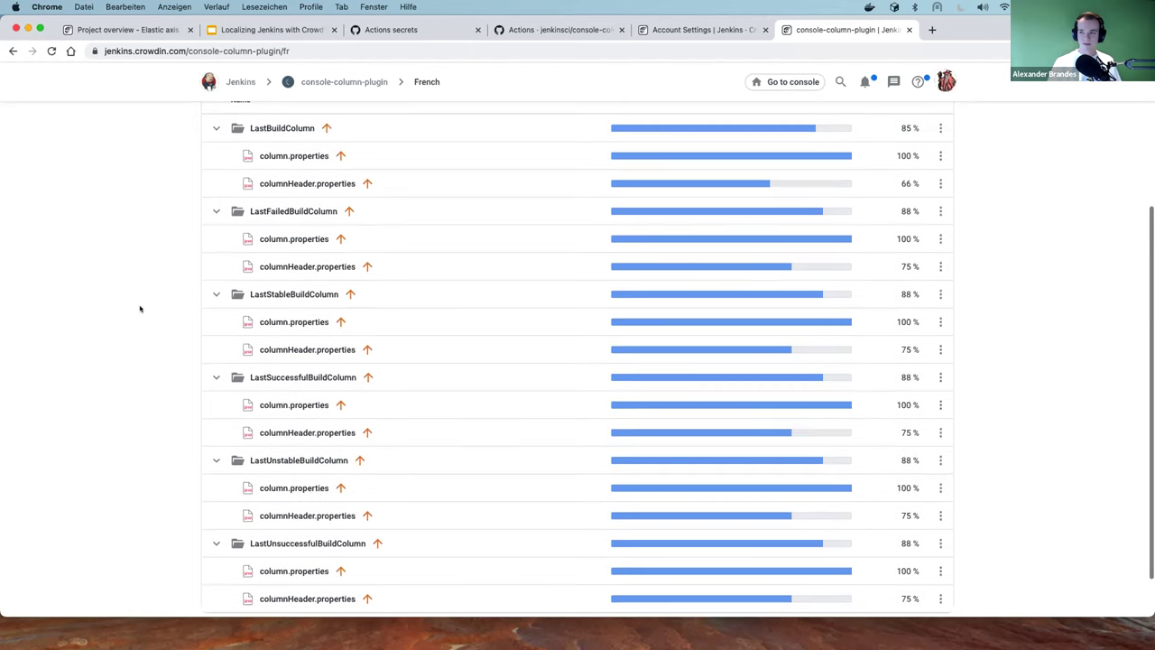
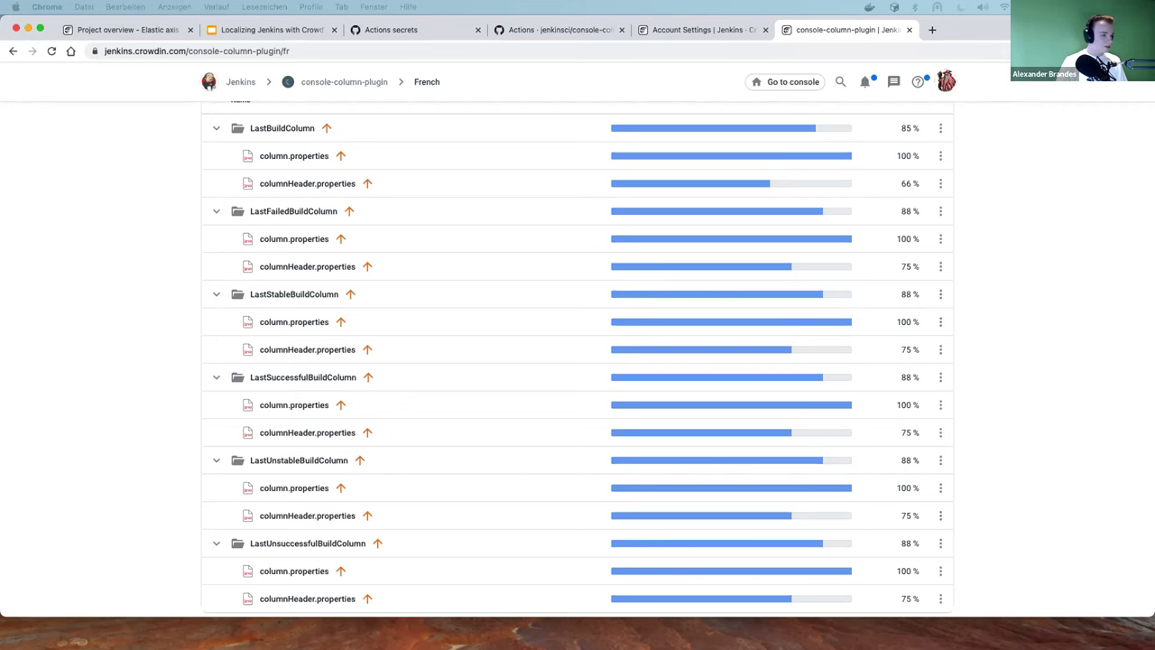
Dock the 'New Crowdin translations #41' pull request window into Chrome as a tab
{"action": "left_click_drag", "start_coordinate": [135, 91], "coordinate": [416, 30]}
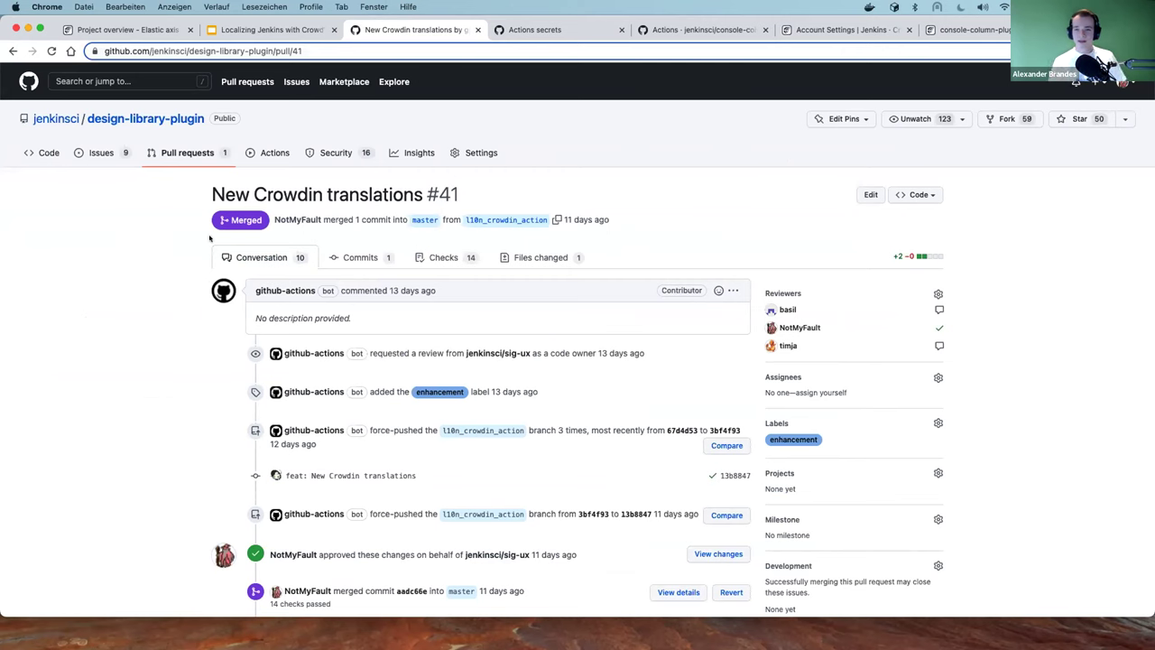
Show PR #41's changed files and read the Chinese title and description in index_zh.properties
{"action": "left_click", "coordinate": [582, 259]}
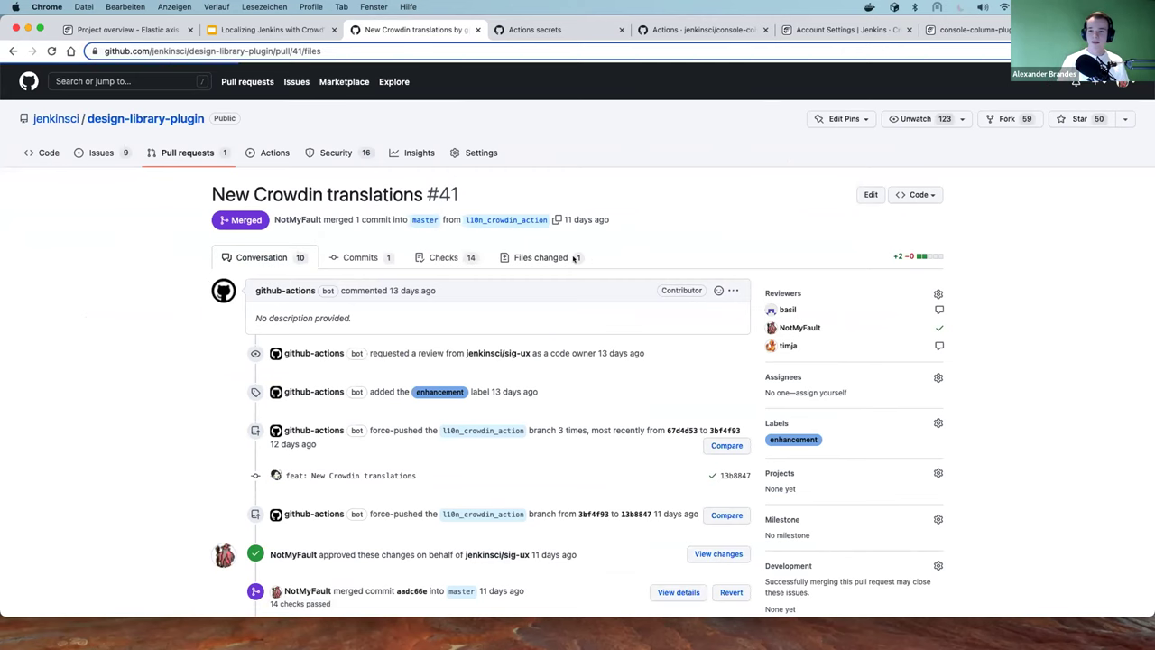
{"action": "scroll", "coordinate": [454, 244], "scroll_direction": "down", "scroll_amount": 1}
{"action": "scroll", "coordinate": [460, 240], "scroll_direction": "down", "scroll_amount": 1}
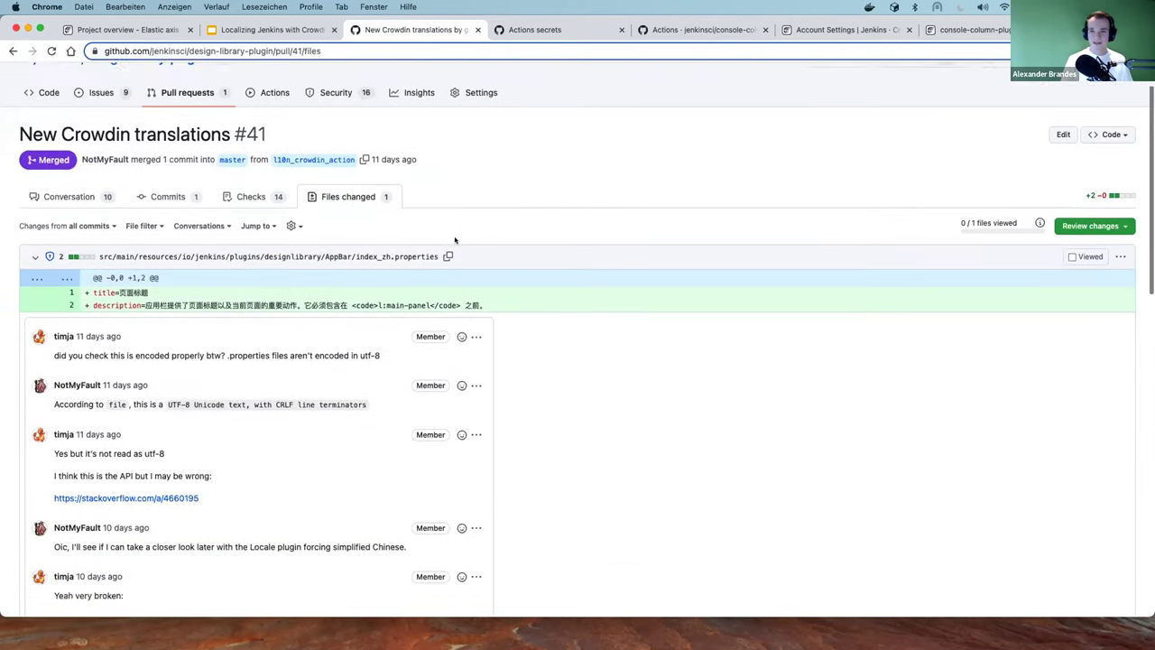
{"action": "scroll", "coordinate": [534, 331], "scroll_direction": "down", "scroll_amount": 2}
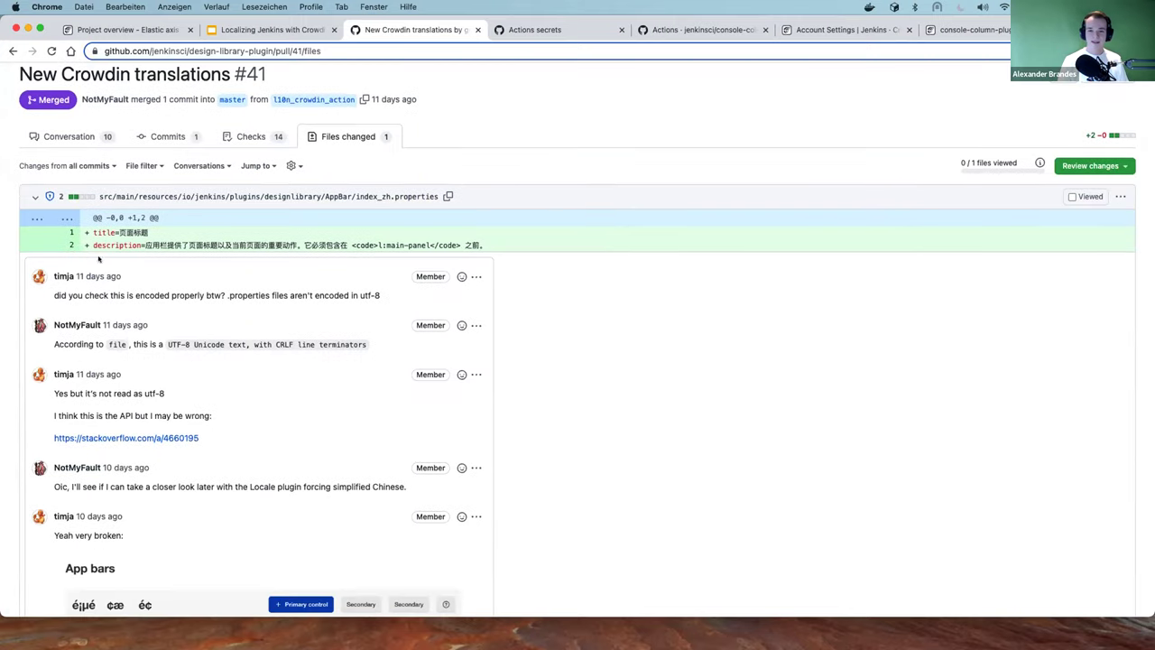
{"action": "double_click", "coordinate": [132, 235]}
{"action": "left_click_drag", "start_coordinate": [145, 243], "coordinate": [374, 245]}
{"action": "left_click", "coordinate": [519, 241]}
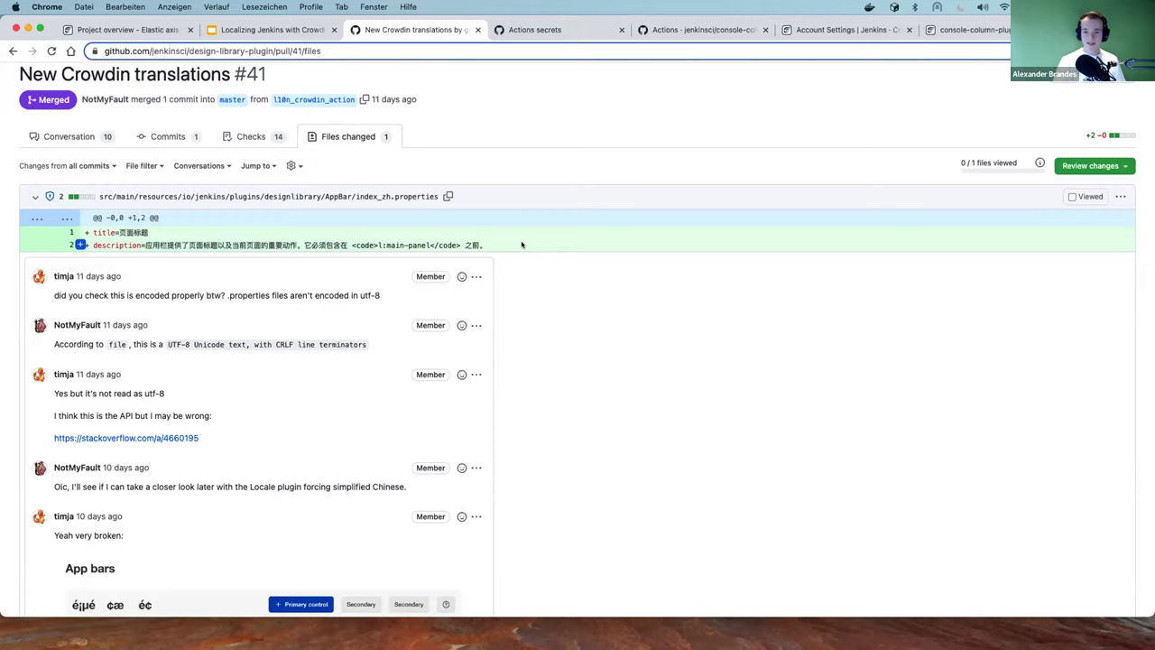
{"action": "scroll", "coordinate": [516, 240], "scroll_direction": "down", "scroll_amount": 3}
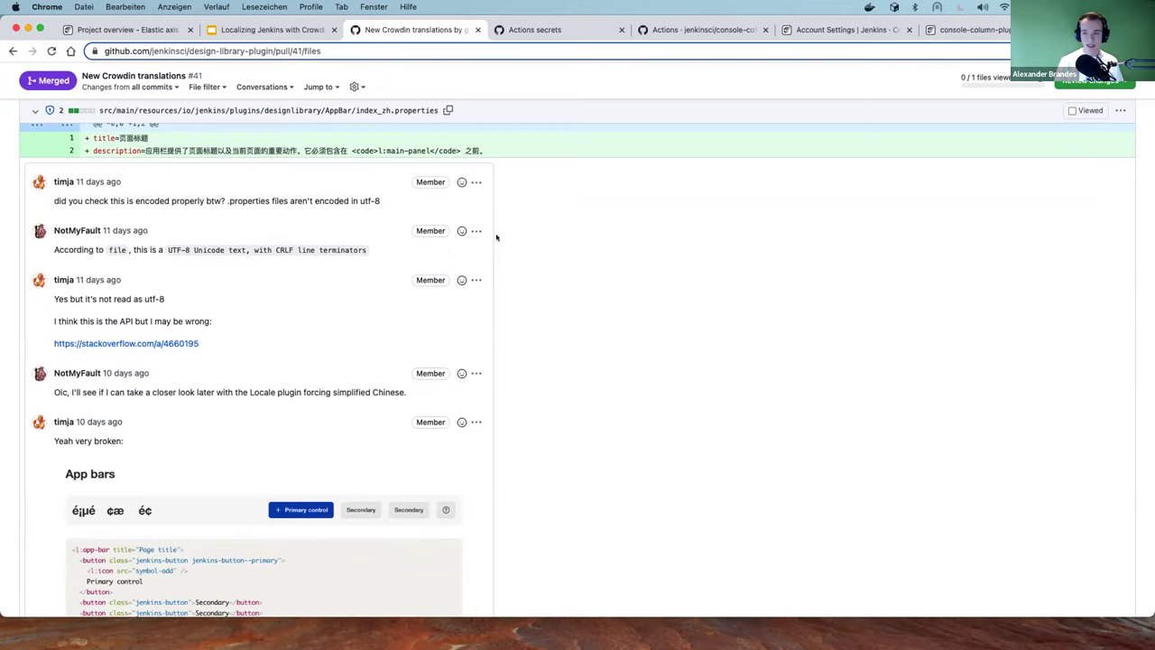
Re-examine the Chinese description line and read through the encoding review discussion
{"action": "scroll", "coordinate": [532, 267], "scroll_direction": "down", "scroll_amount": 2}
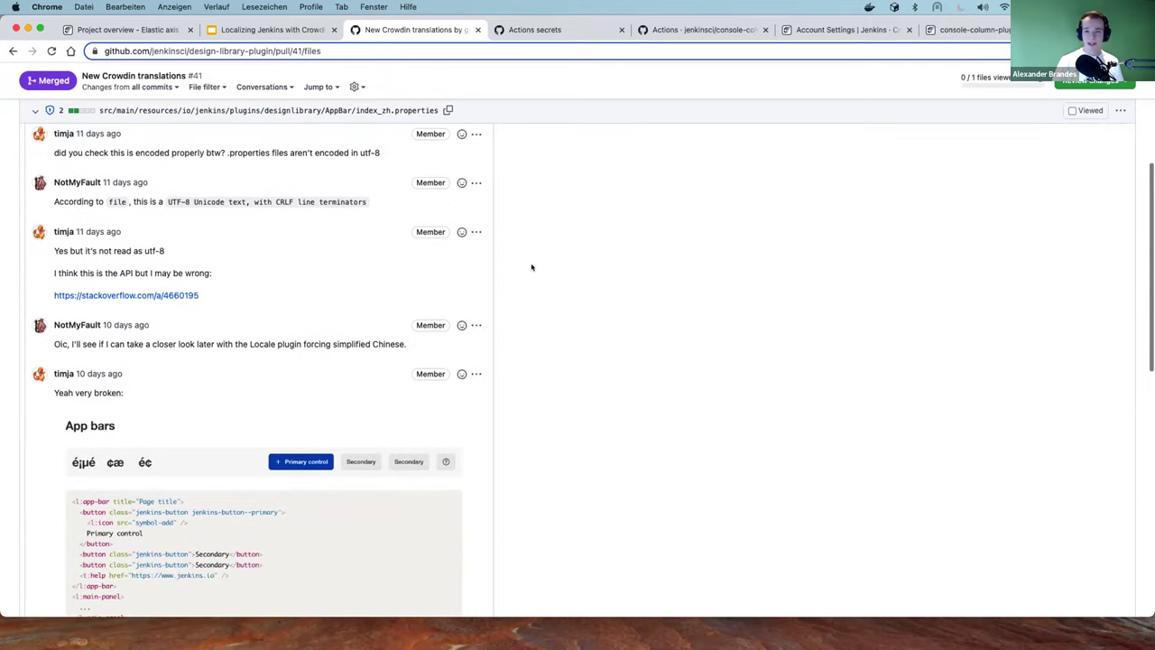
{"action": "scroll", "coordinate": [532, 267], "scroll_direction": "up", "scroll_amount": 2}
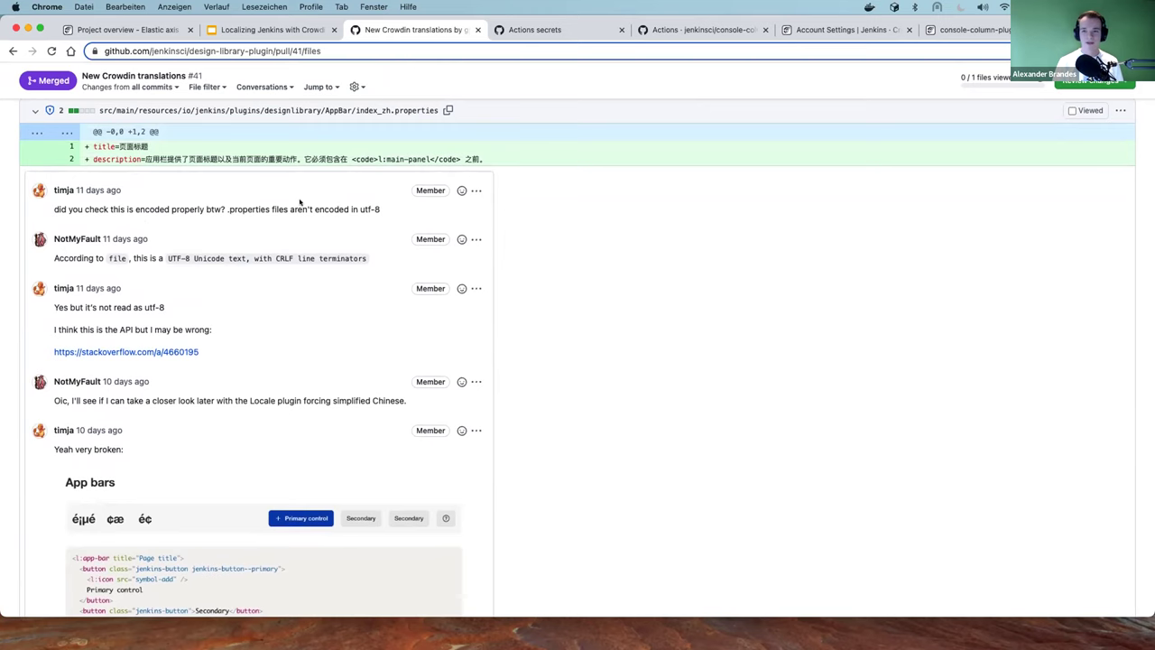
{"action": "left_click_drag", "start_coordinate": [145, 158], "coordinate": [311, 156]}
{"action": "scroll", "coordinate": [311, 154], "scroll_direction": "up", "scroll_amount": 1}
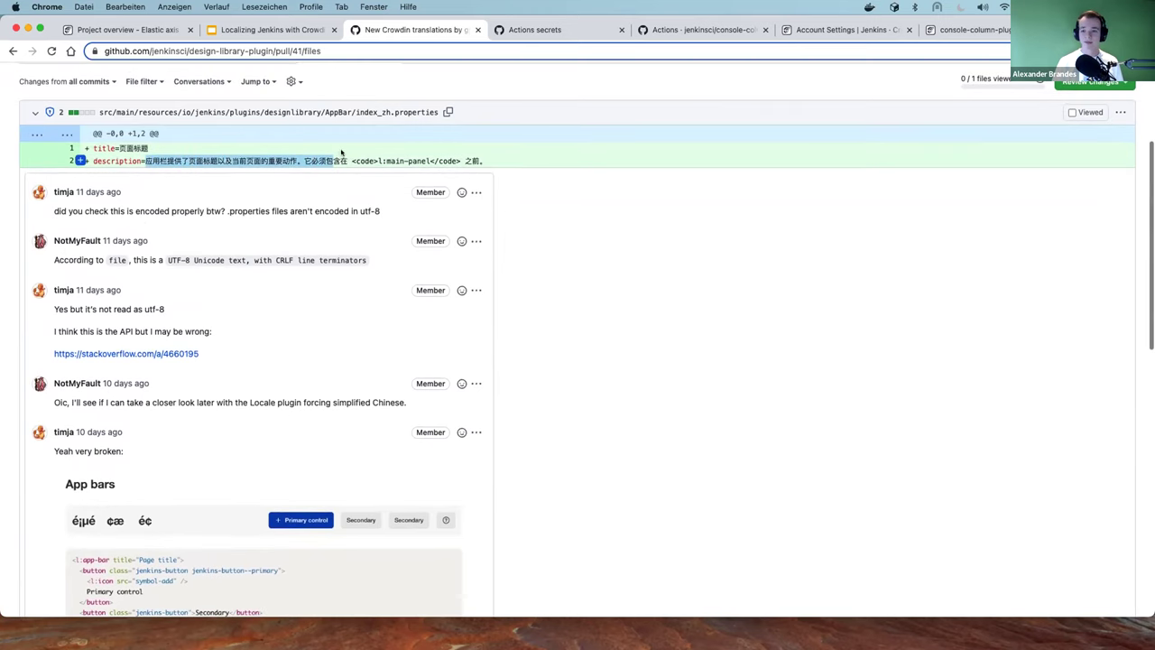
{"action": "left_click", "coordinate": [246, 149]}
{"action": "scroll", "coordinate": [246, 150], "scroll_direction": "up", "scroll_amount": 1}
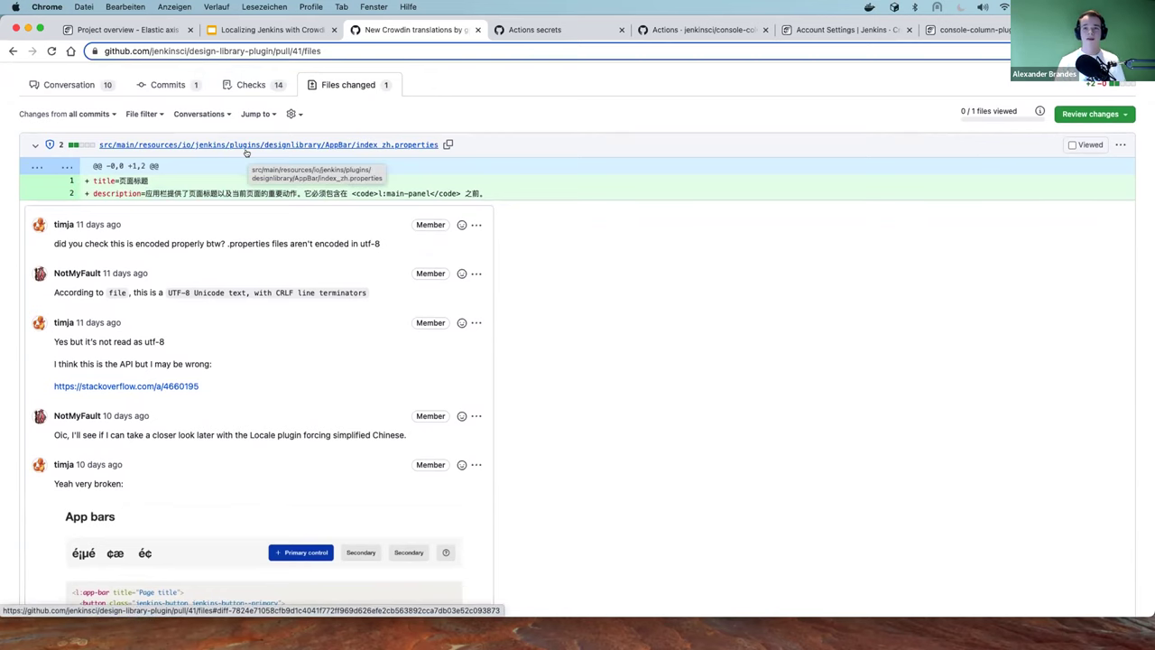
{"action": "scroll", "coordinate": [257, 153], "scroll_direction": "down", "scroll_amount": 5}
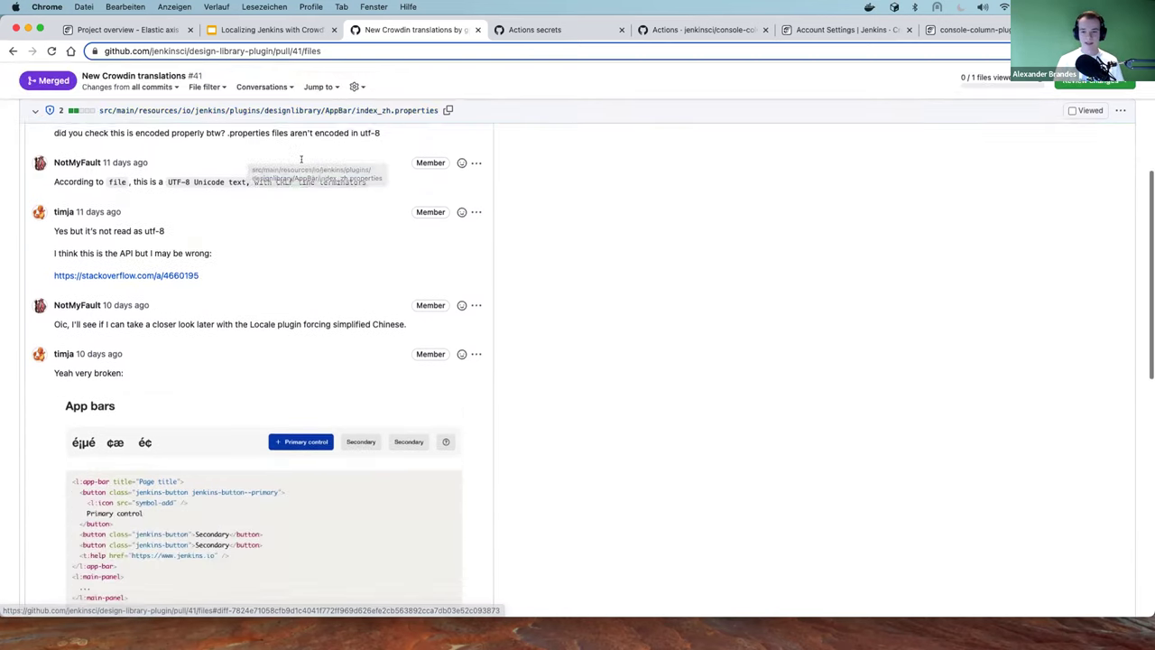
{"action": "scroll", "coordinate": [468, 204], "scroll_direction": "up", "scroll_amount": 5}
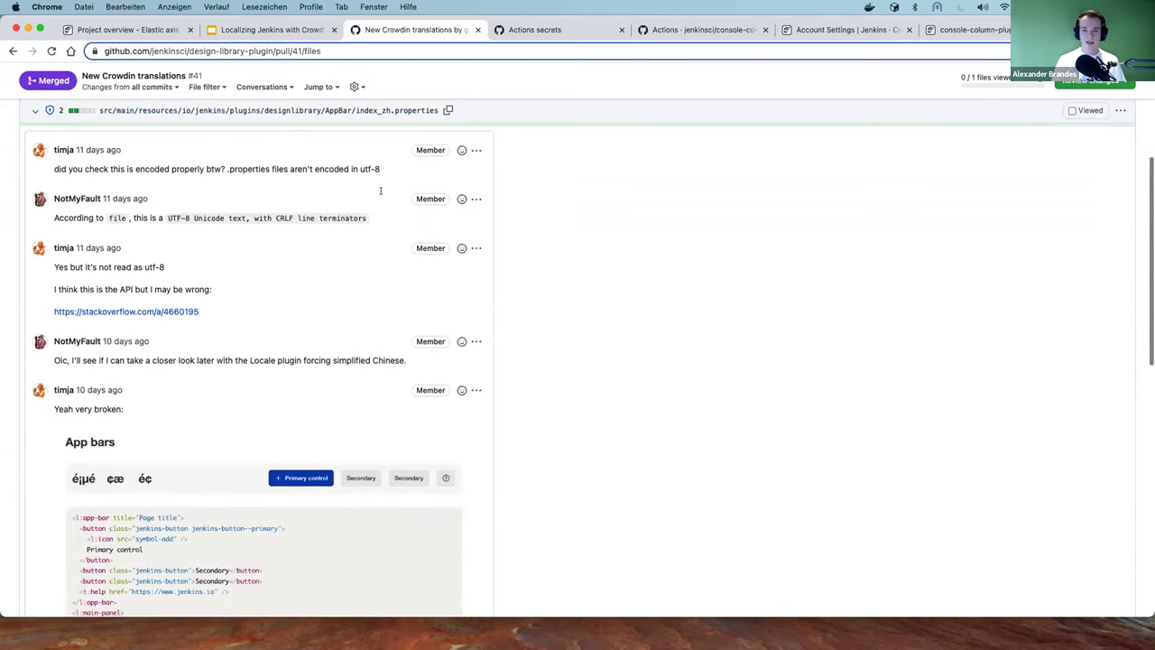
{"action": "left_click_drag", "start_coordinate": [218, 161], "coordinate": [379, 164]}
{"action": "left_click", "coordinate": [83, 192]}
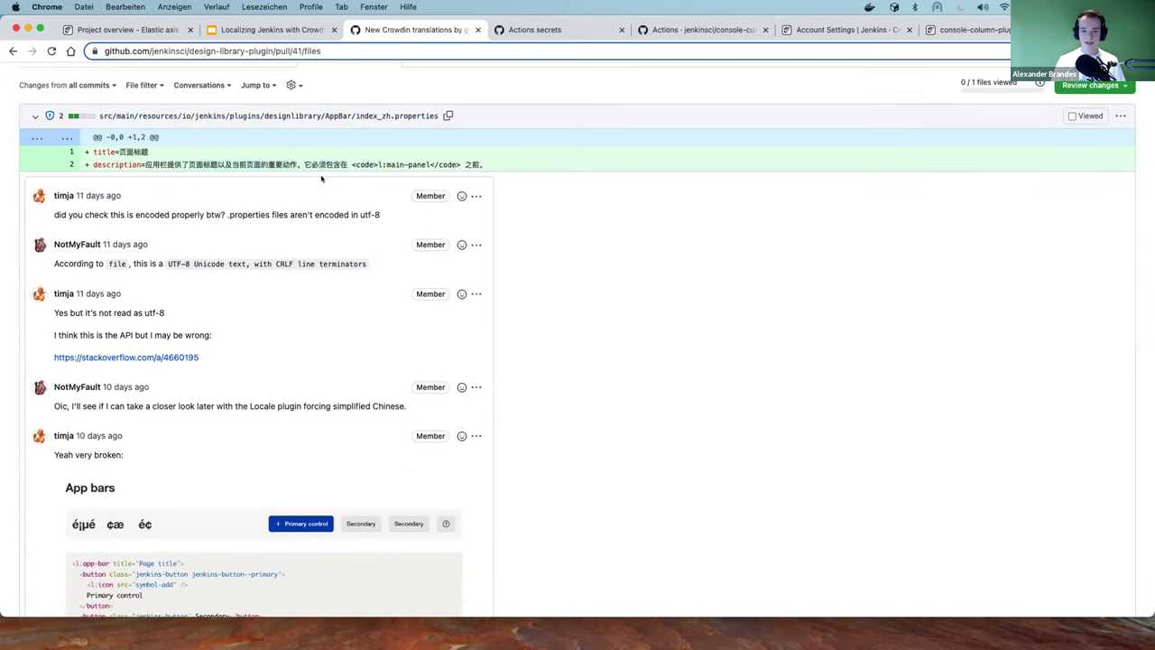
{"action": "scroll", "coordinate": [83, 192], "scroll_direction": "down", "scroll_amount": 5}
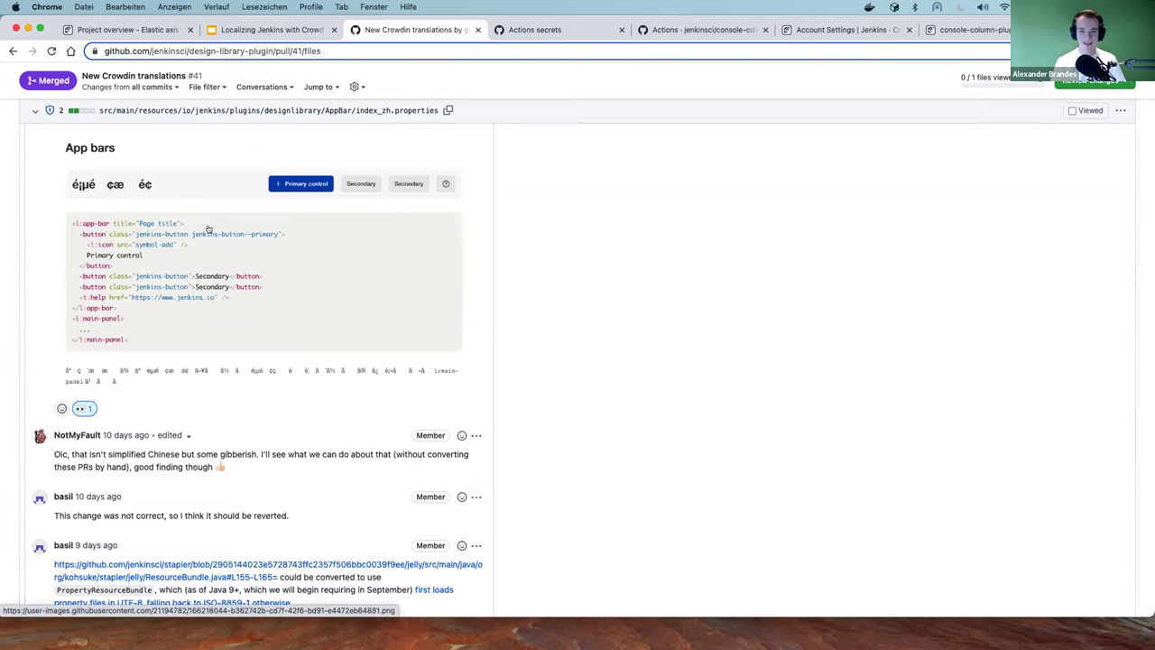
{"action": "scroll", "coordinate": [212, 230], "scroll_direction": "down", "scroll_amount": 1}
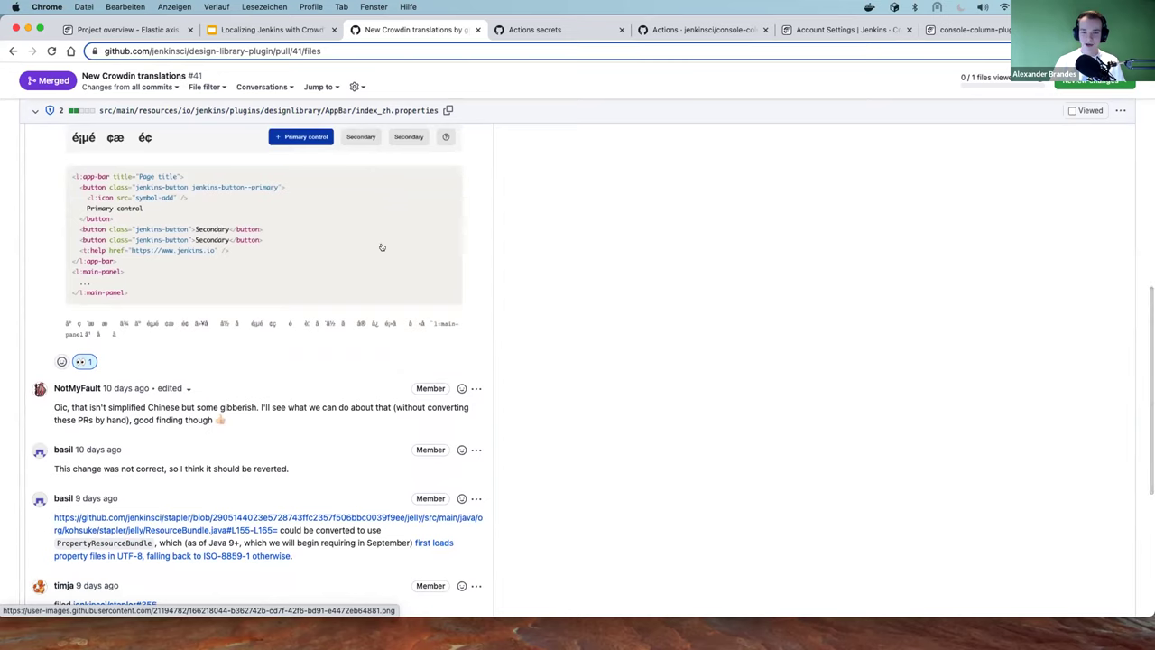
{"action": "scroll", "coordinate": [650, 261], "scroll_direction": "down", "scroll_amount": 3}
{"action": "scroll", "coordinate": [656, 264], "scroll_direction": "down", "scroll_amount": 2}
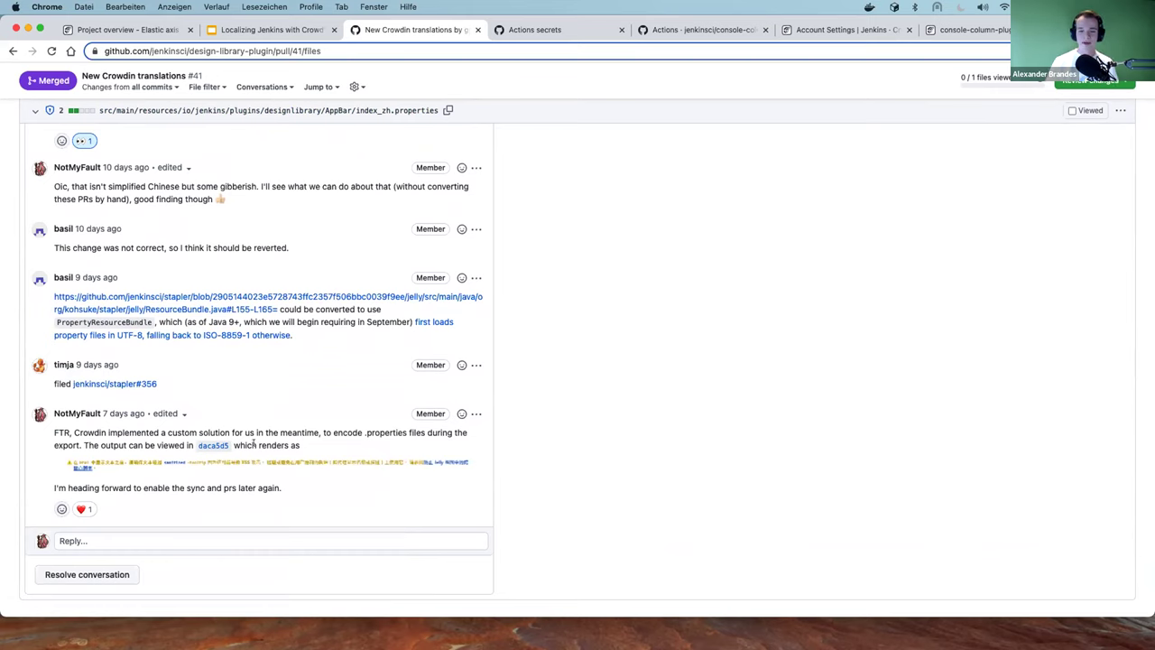
Open commit daca5d5 in a new tab and switch to it
{"action": "right_click", "coordinate": [214, 445]}
{"action": "left_click", "coordinate": [252, 432]}
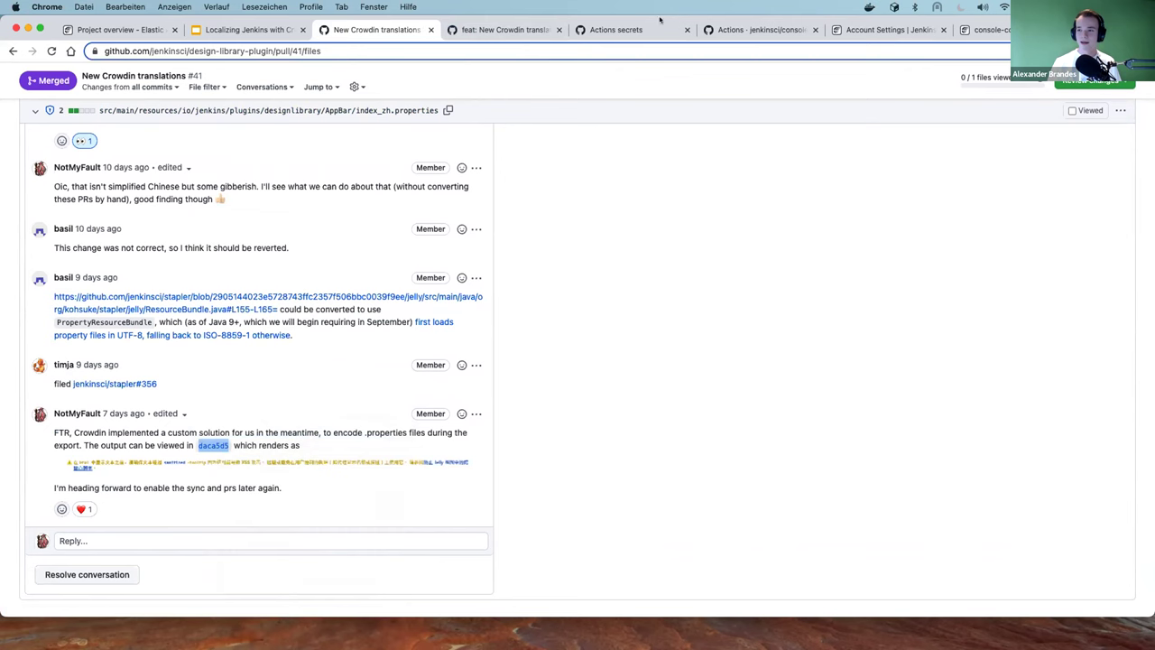
{"action": "left_click", "coordinate": [492, 28]}
Inspect commit daca5d5's \u-escaped Chinese warning line in Tooltips/index_zh.properties, then go back to PR #41
{"action": "scroll", "coordinate": [157, 294], "scroll_direction": "down", "scroll_amount": 1}
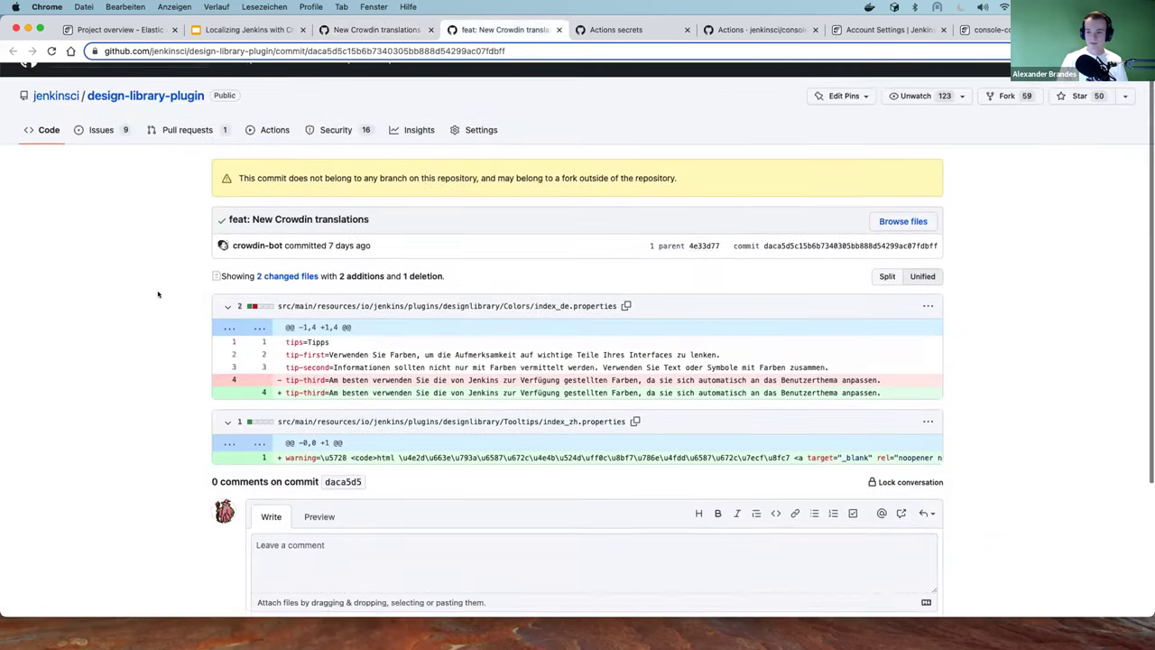
{"action": "scroll", "coordinate": [158, 295], "scroll_direction": "down", "scroll_amount": 1}
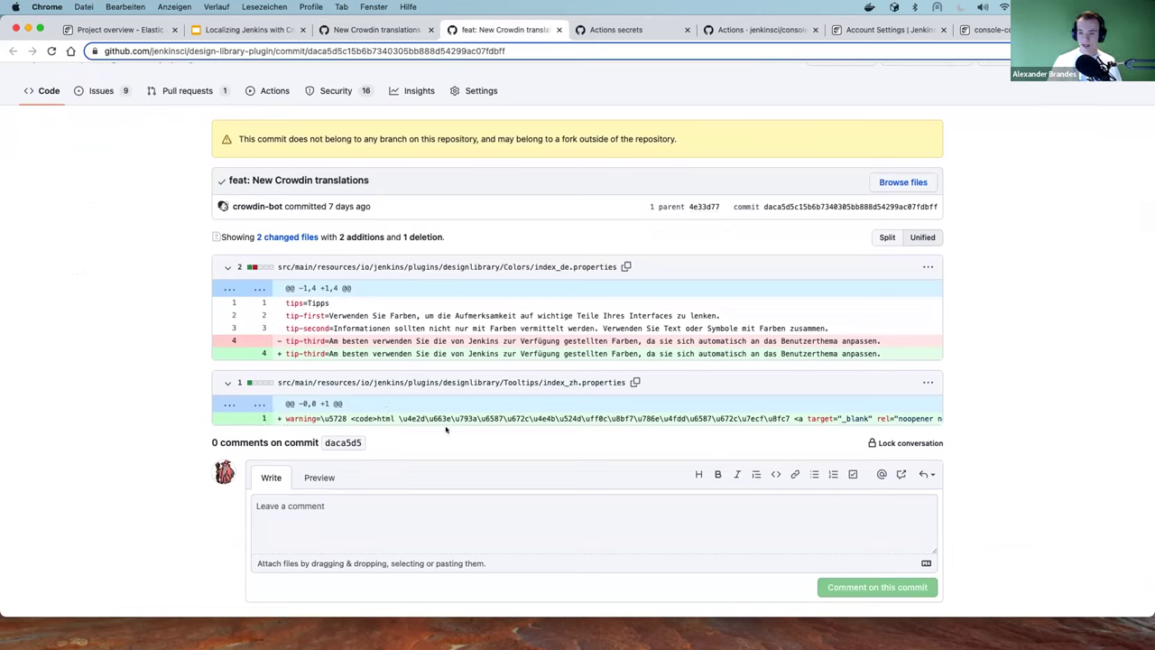
{"action": "scroll", "coordinate": [432, 415], "scroll_direction": "right", "scroll_amount": 5}
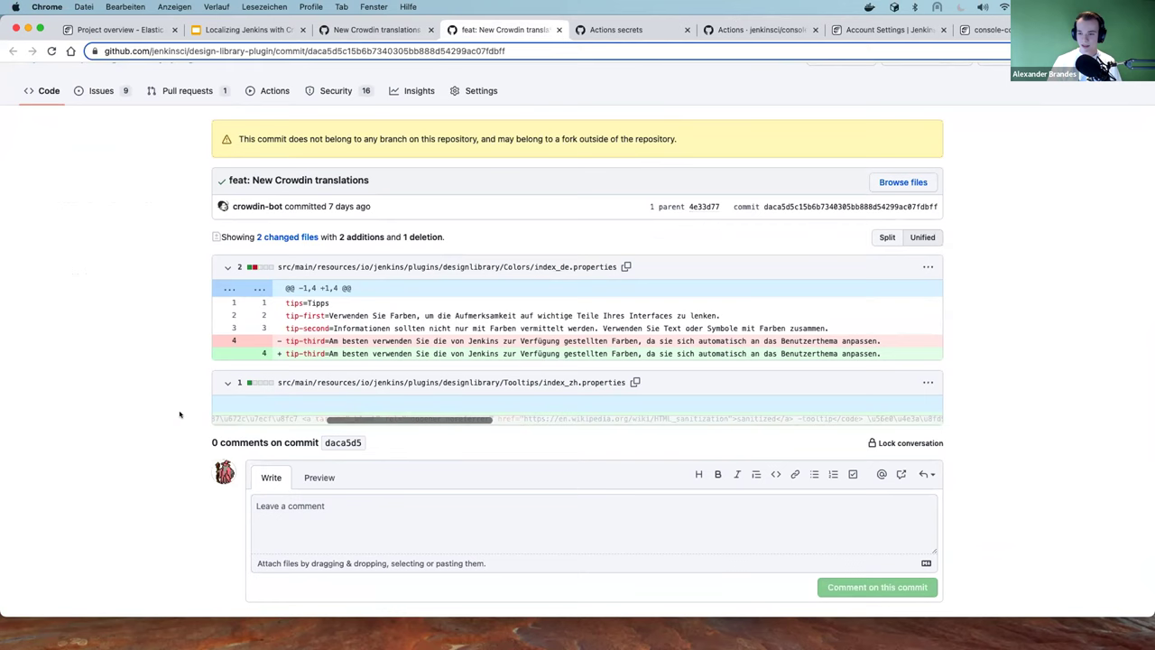
{"action": "scroll", "coordinate": [135, 415], "scroll_direction": "left", "scroll_amount": 5}
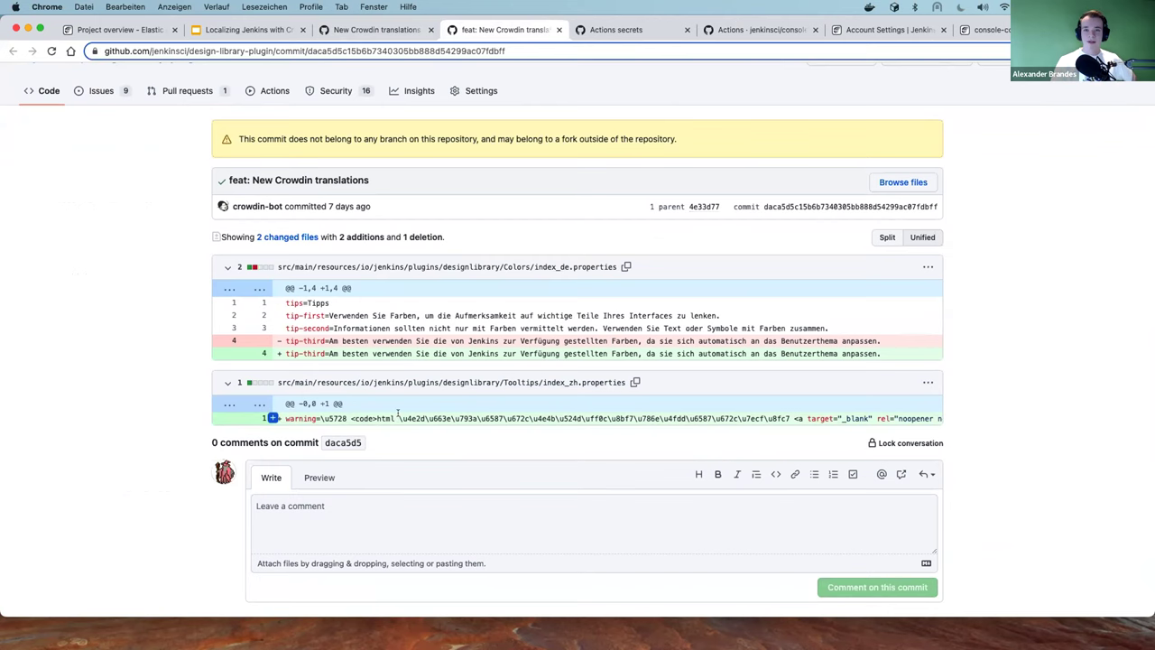
{"action": "left_click_drag", "start_coordinate": [402, 414], "coordinate": [426, 414]}
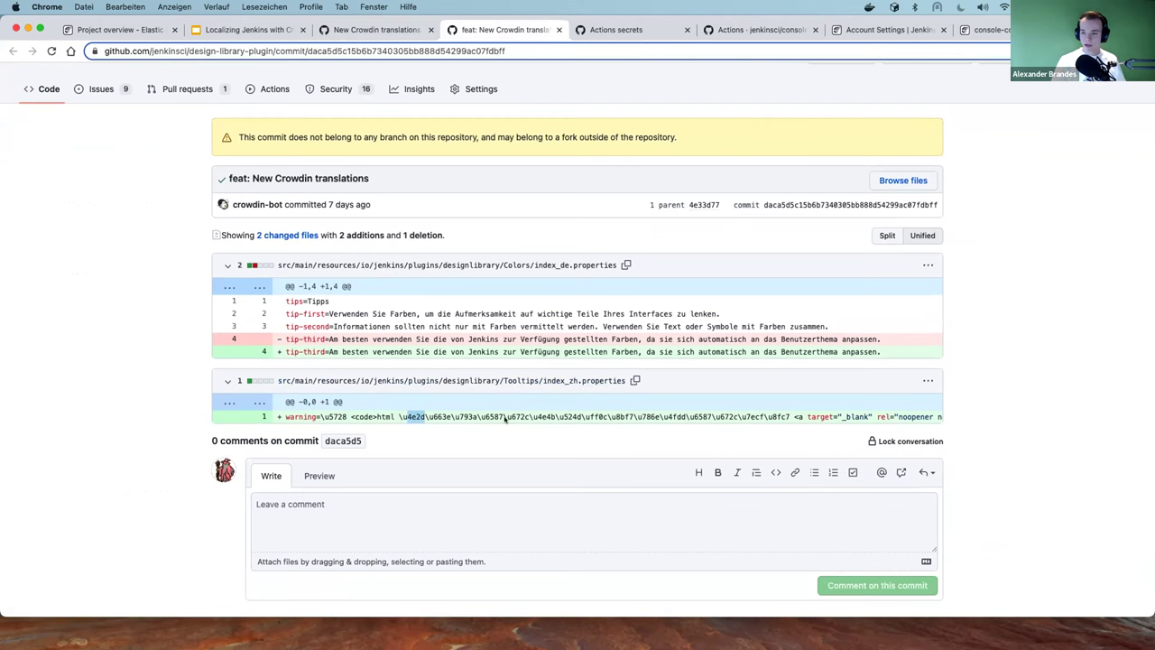
{"action": "scroll", "coordinate": [510, 419], "scroll_direction": "right", "scroll_amount": 3}
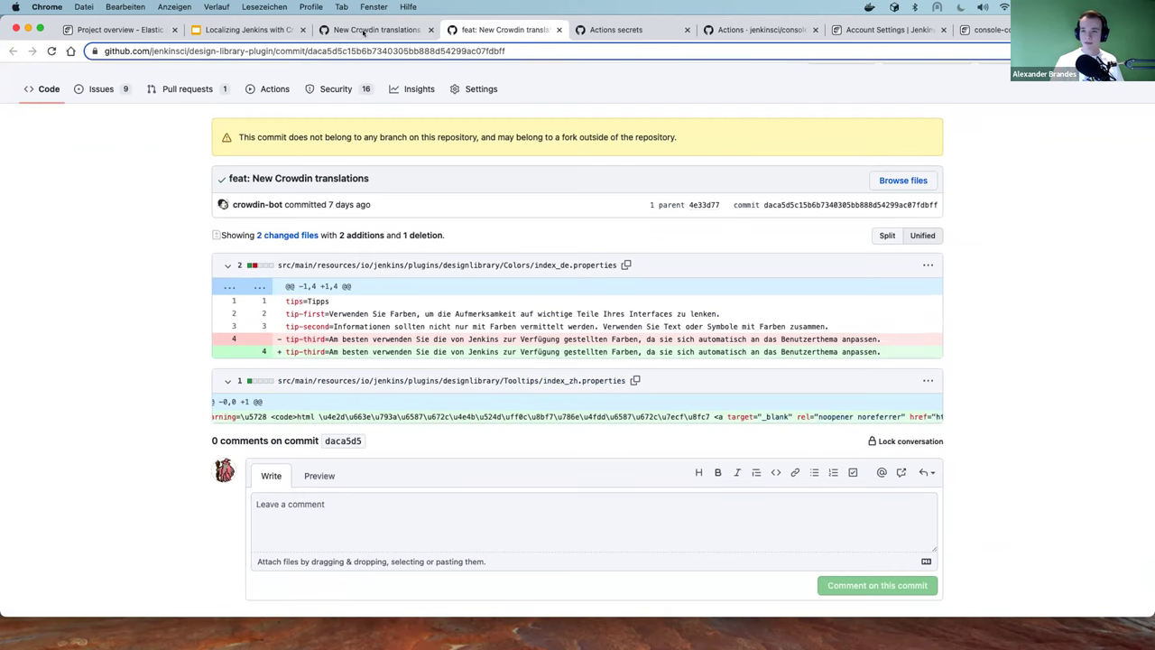
{"action": "left_click", "coordinate": [361, 33]}
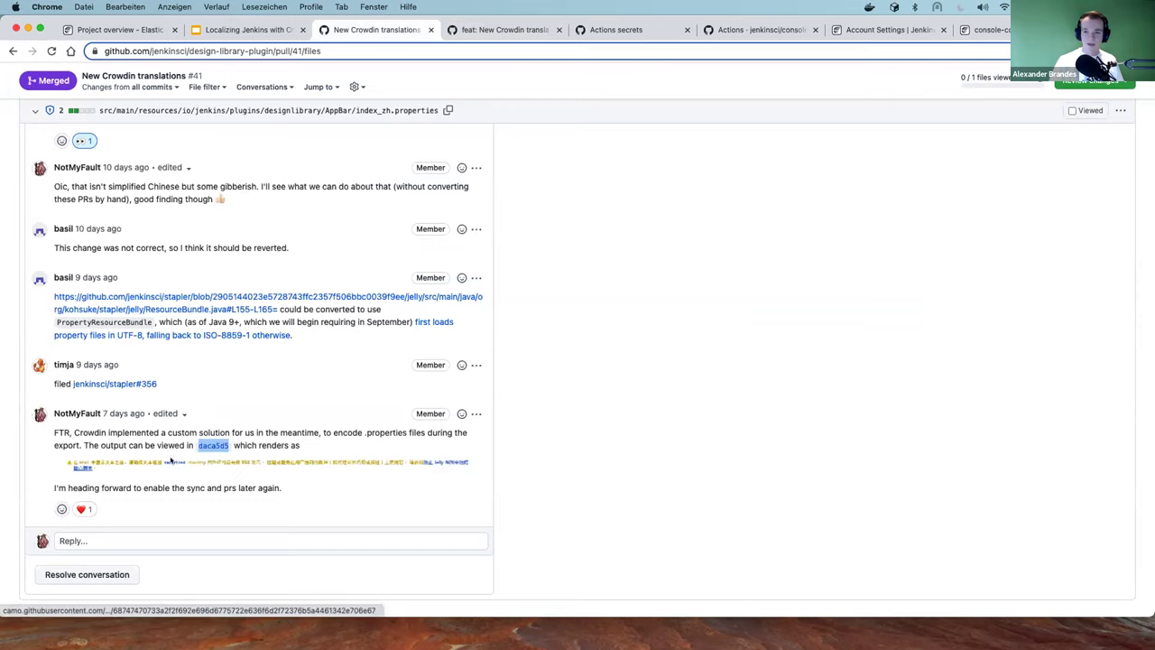
Open the comment's rendered Crowdin output image in a new tab and return to the PR
{"action": "left_click", "coordinate": [172, 461]}
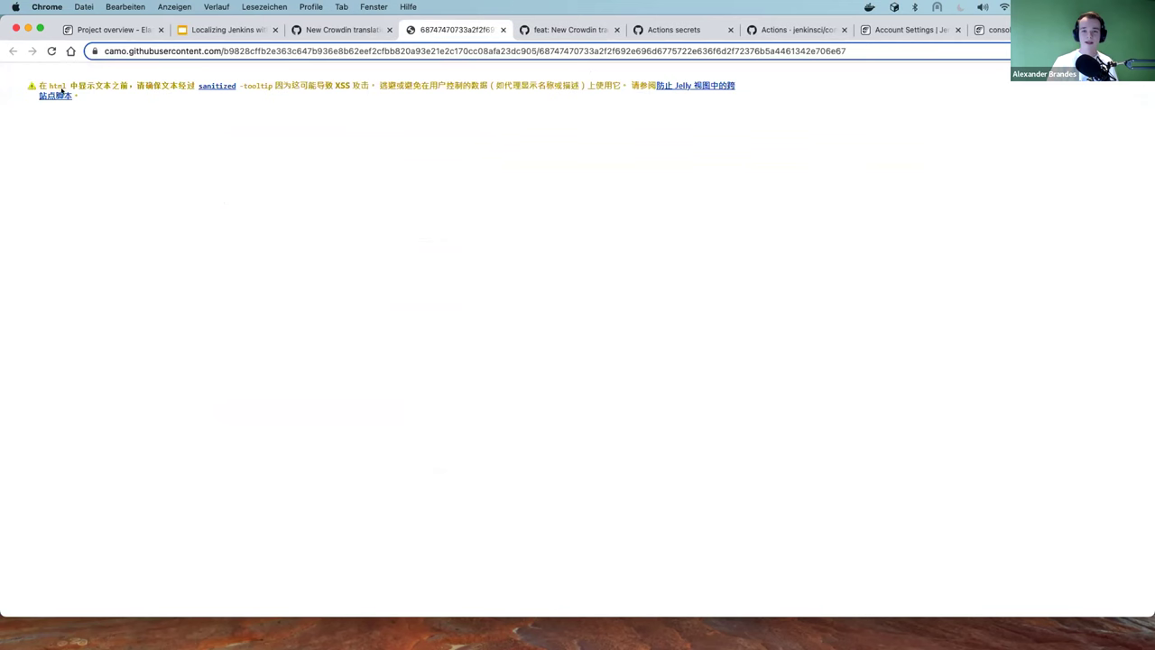
{"action": "left_click", "coordinate": [315, 33]}
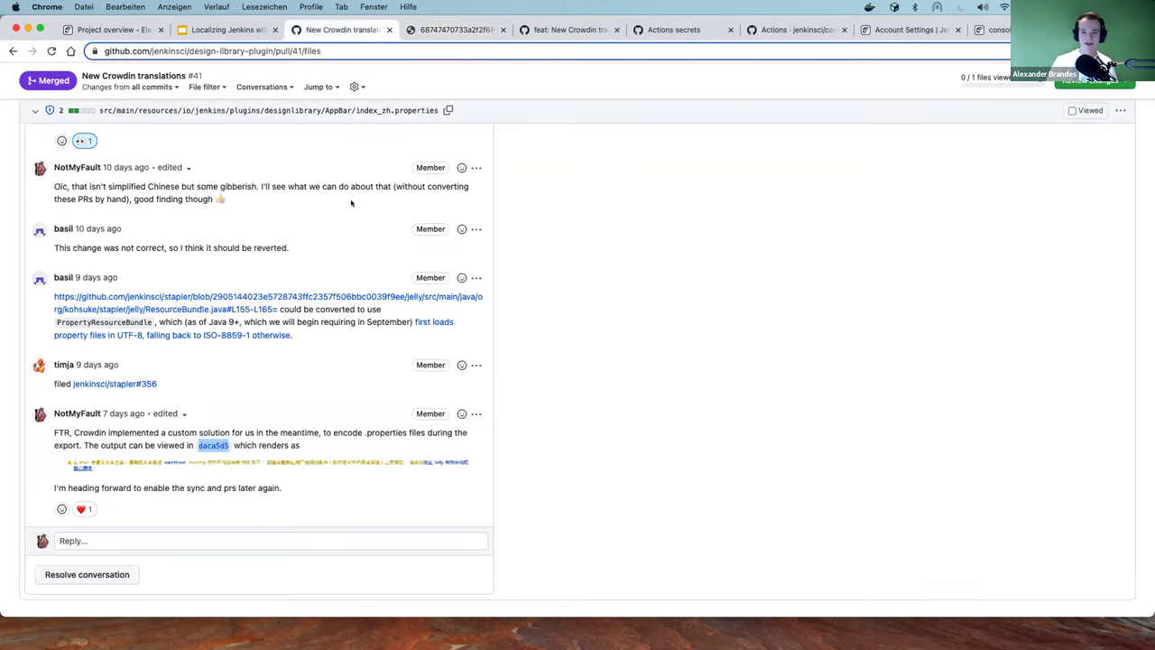
{"action": "left_click", "coordinate": [312, 411]}
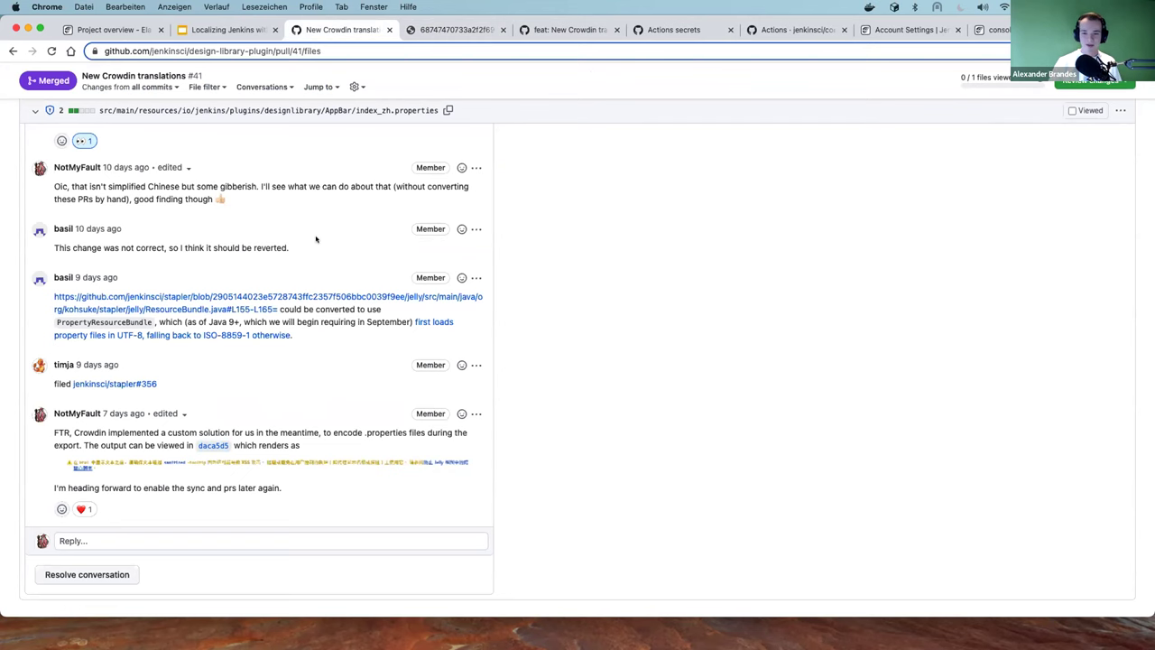
Scroll back to the AppBar index_zh.properties diff and select its Chinese description line
{"action": "scroll", "coordinate": [316, 240], "scroll_direction": "up", "scroll_amount": 1}
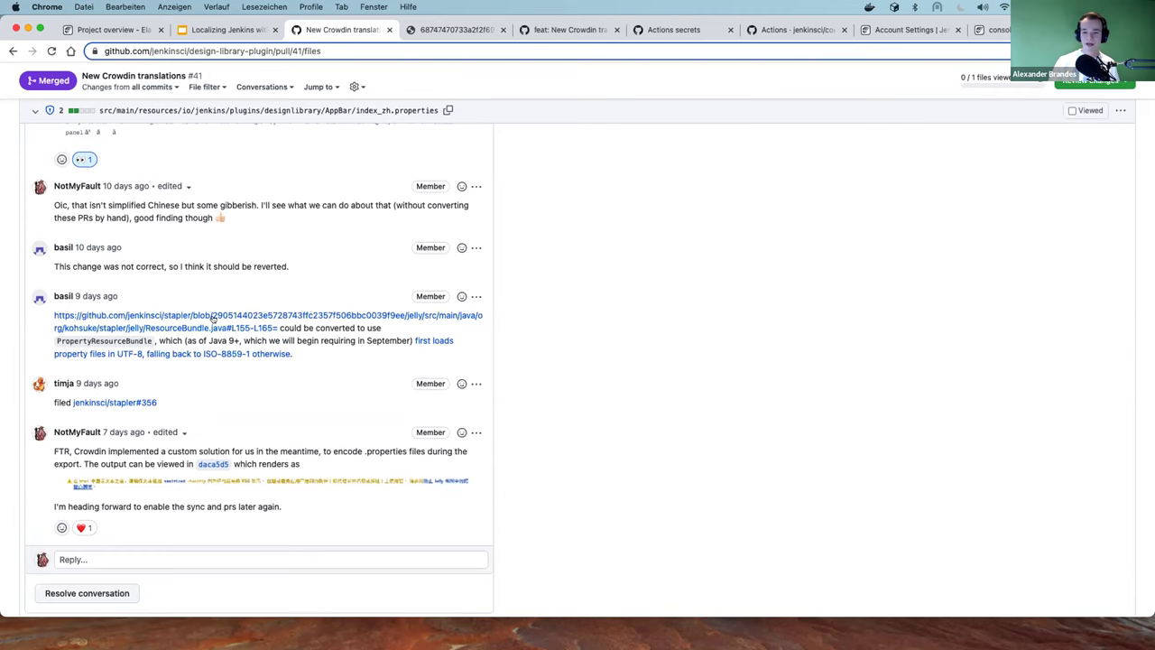
{"action": "scroll", "coordinate": [279, 265], "scroll_direction": "up", "scroll_amount": 3}
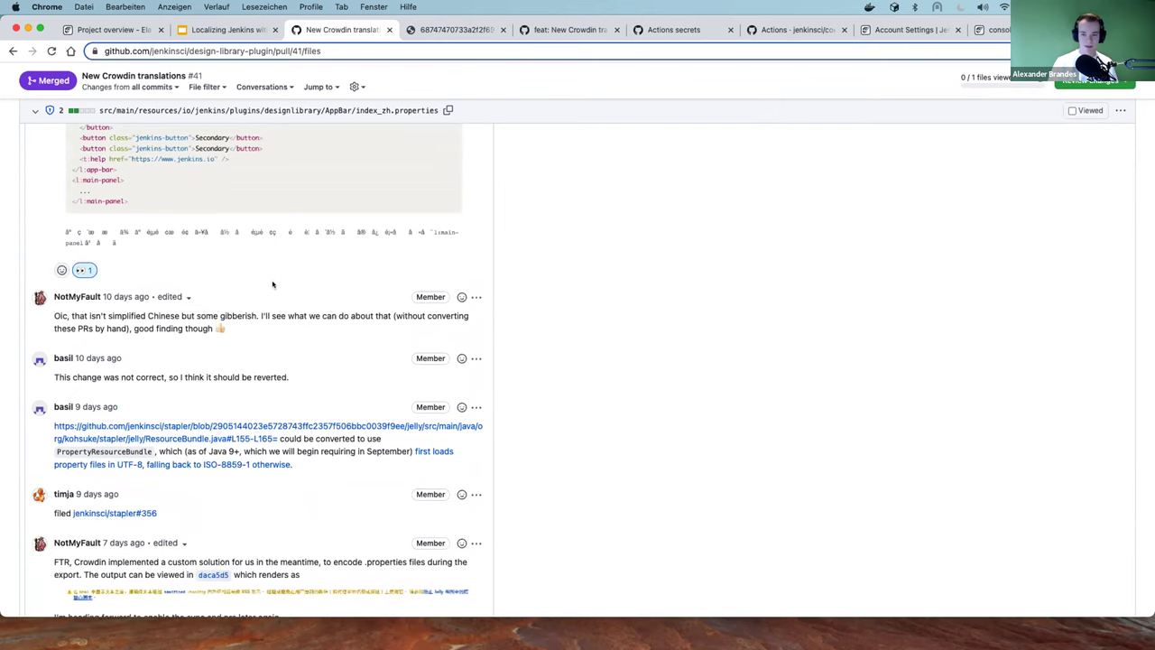
{"action": "scroll", "coordinate": [273, 281], "scroll_direction": "down", "scroll_amount": 1}
{"action": "scroll", "coordinate": [275, 287], "scroll_direction": "up", "scroll_amount": 12}
{"action": "left_click_drag", "start_coordinate": [166, 257], "coordinate": [350, 257]}
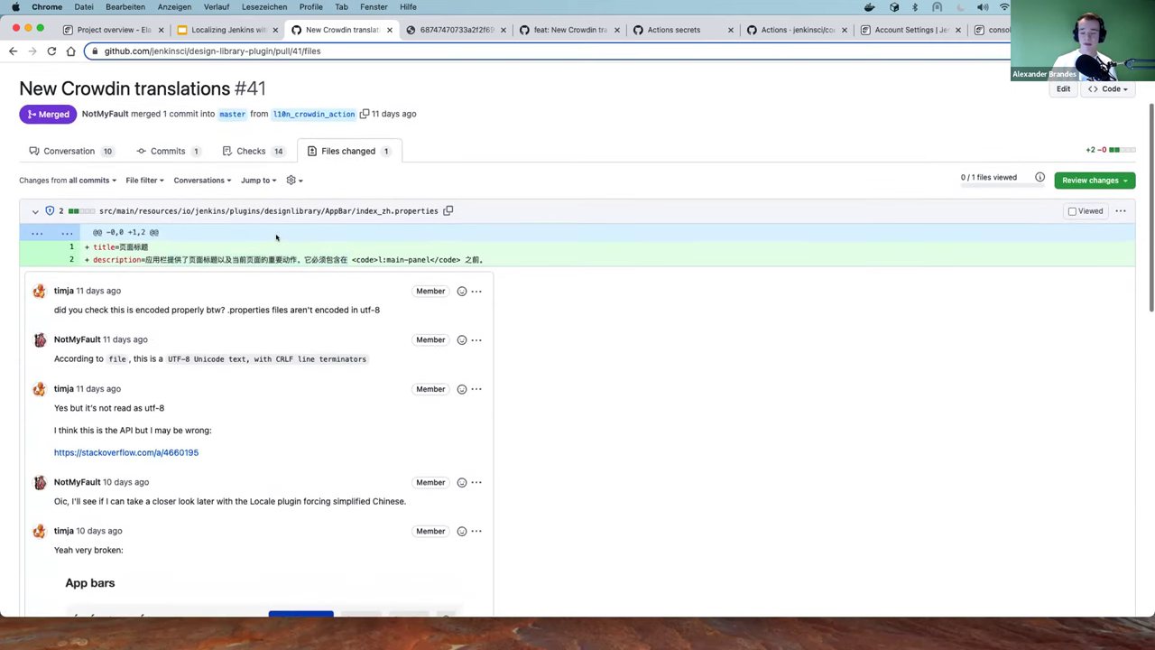
{"action": "scroll", "coordinate": [275, 239], "scroll_direction": "down", "scroll_amount": 5}
{"action": "scroll", "coordinate": [275, 240], "scroll_direction": "down", "scroll_amount": 3}
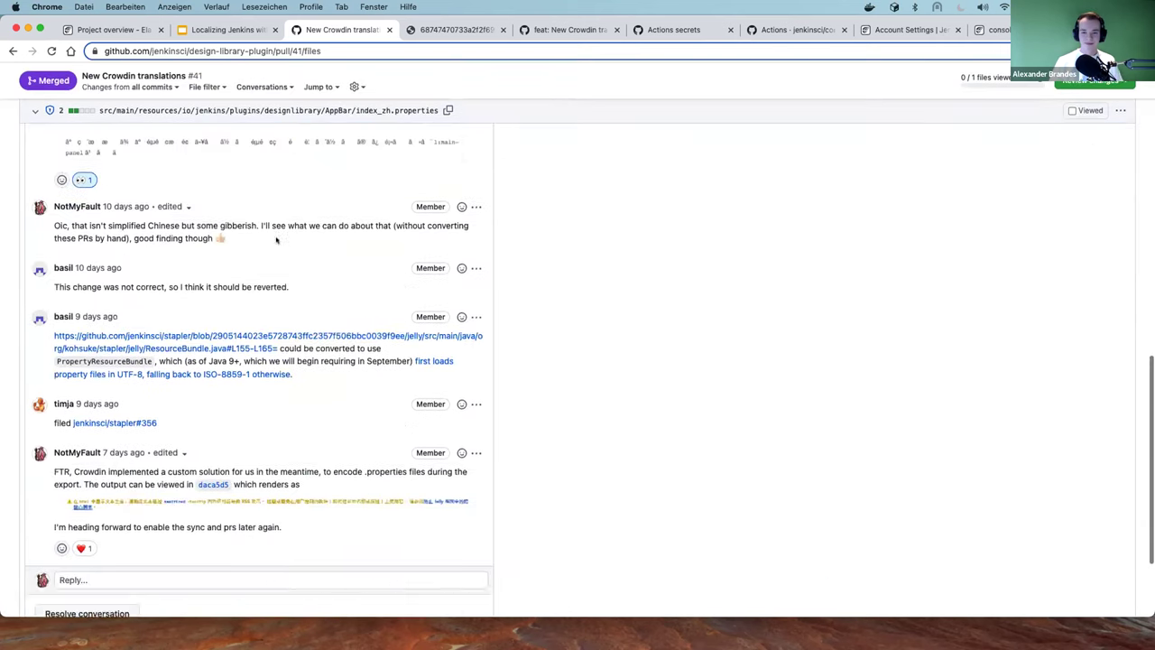
{"action": "scroll", "coordinate": [270, 226], "scroll_direction": "up", "scroll_amount": 15}
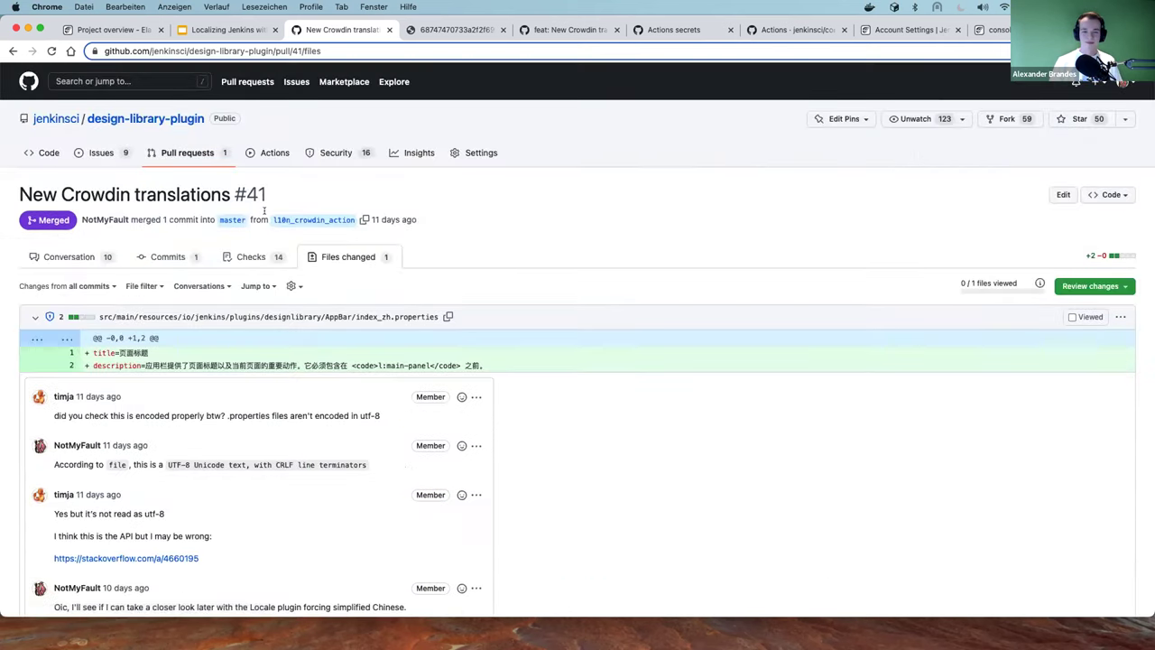
Look at the rendered Chinese output image, then move to the Elastic axis Crowdin project overview
{"action": "key", "text": "ctrl+Tab"}
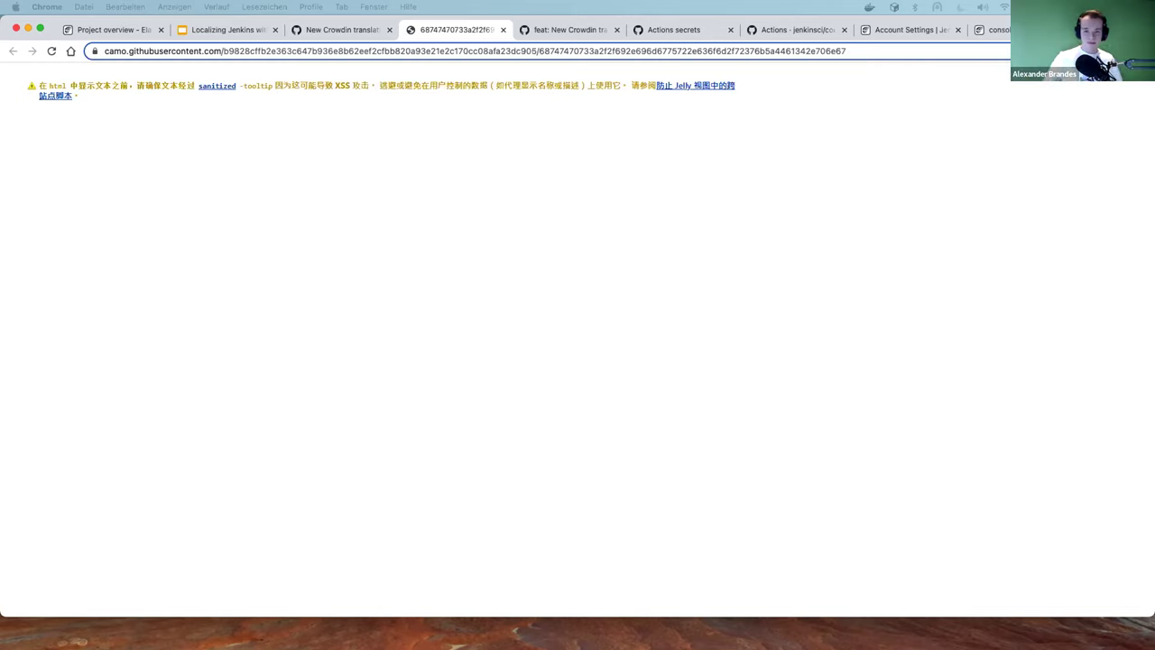
{"action": "left_click", "coordinate": [324, 30]}
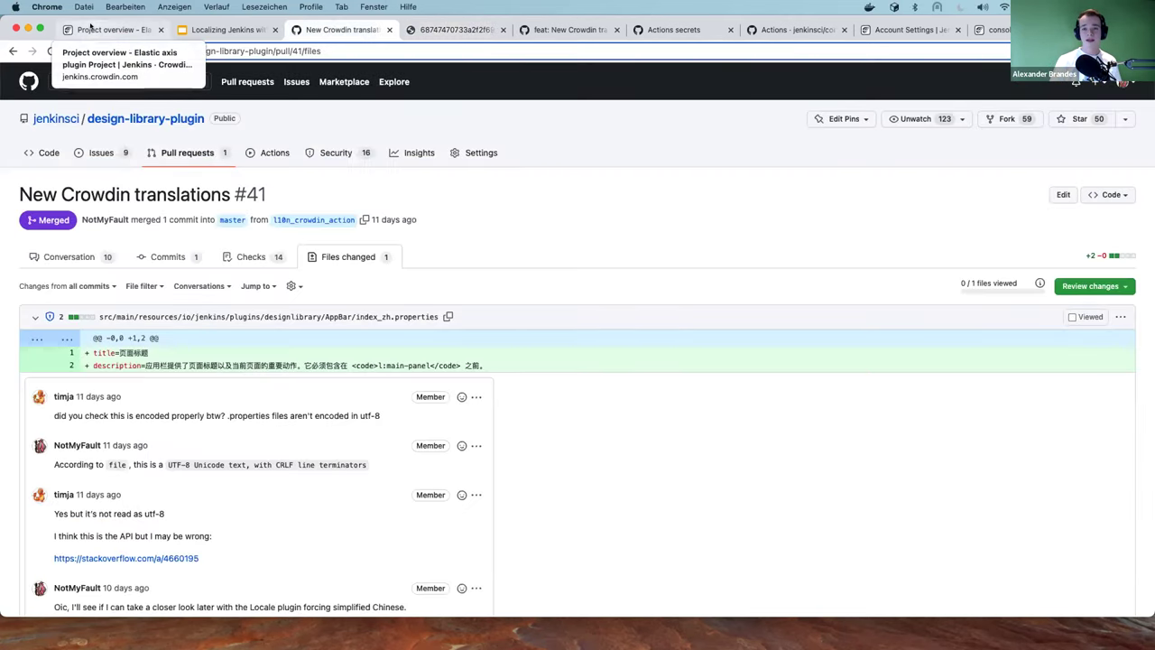
{"action": "left_click", "coordinate": [106, 30]}
Open help-name.html's French translation in the Crowdin editor and dock the helpdesk new-issue window into Chrome
{"action": "left_click", "coordinate": [304, 443]}
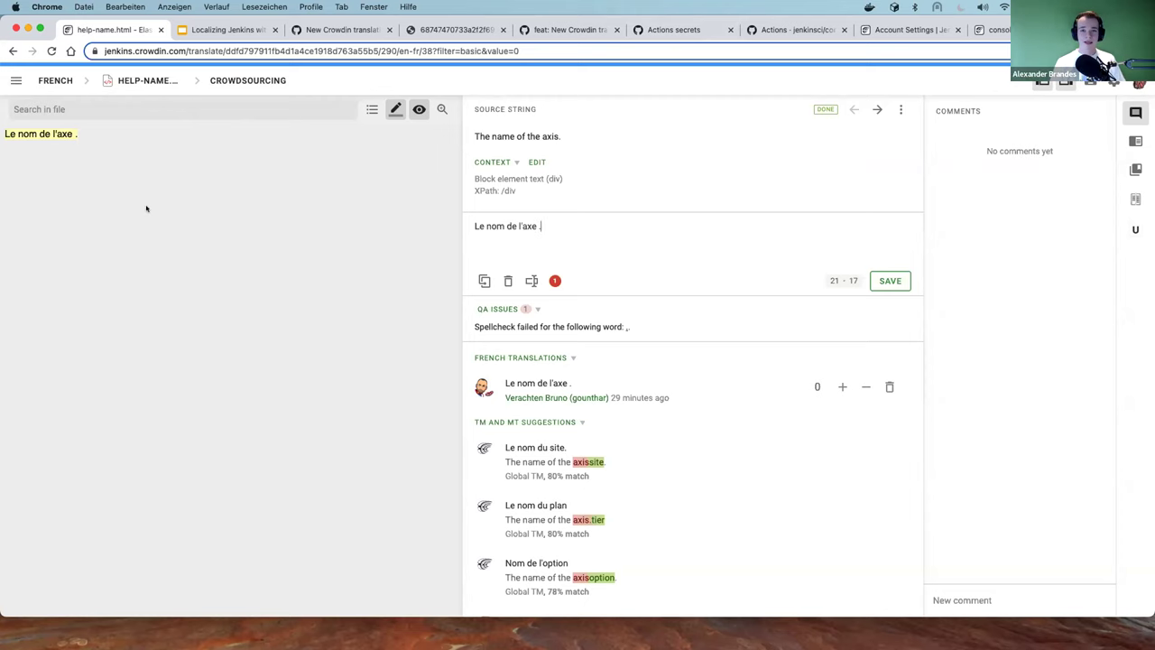
{"action": "left_click_drag", "start_coordinate": [288, 223], "coordinate": [311, 30]}
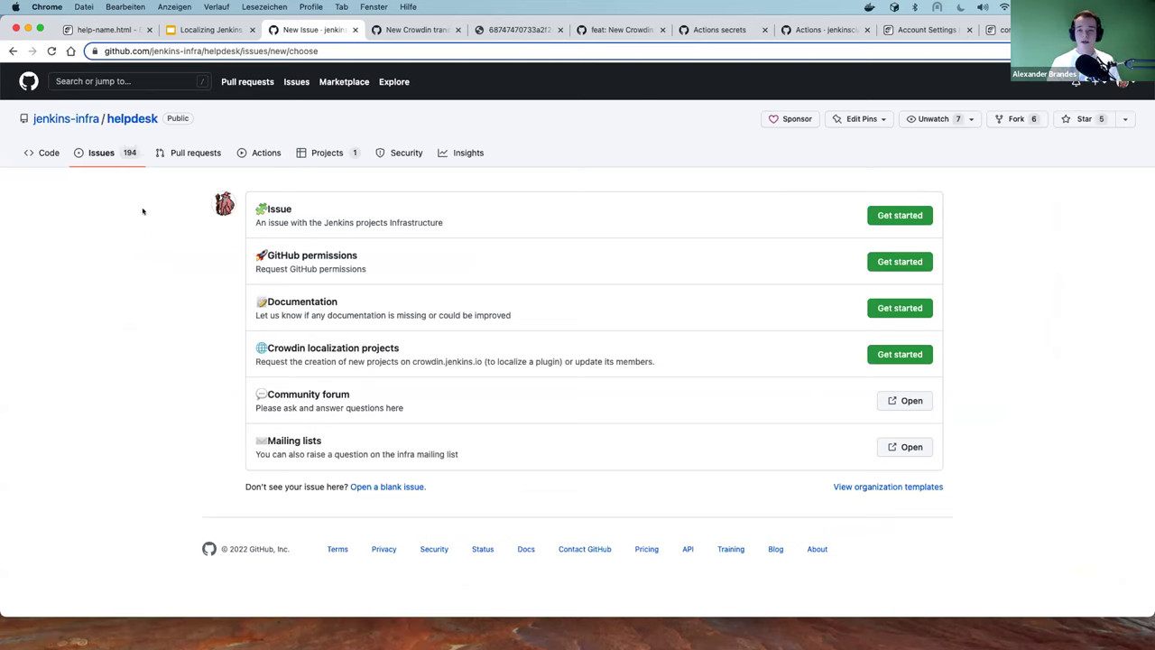
Open the jenkins-infra/helpdesk issues list and start a new issue
{"action": "left_click", "coordinate": [65, 121]}
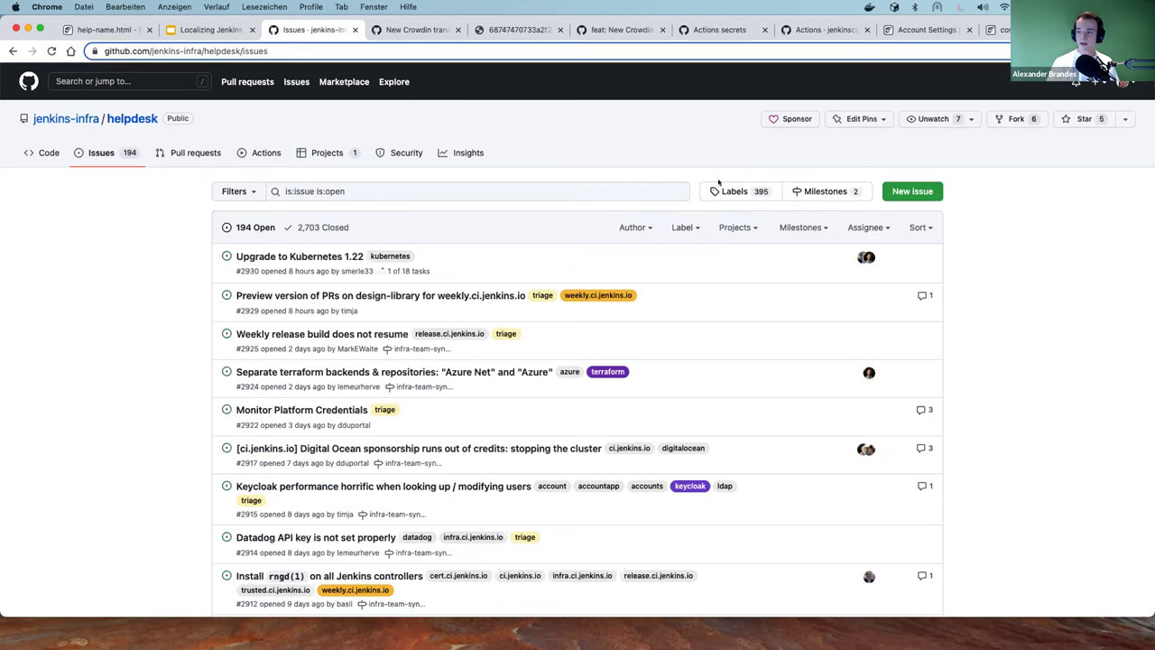
{"action": "left_click", "coordinate": [907, 192]}
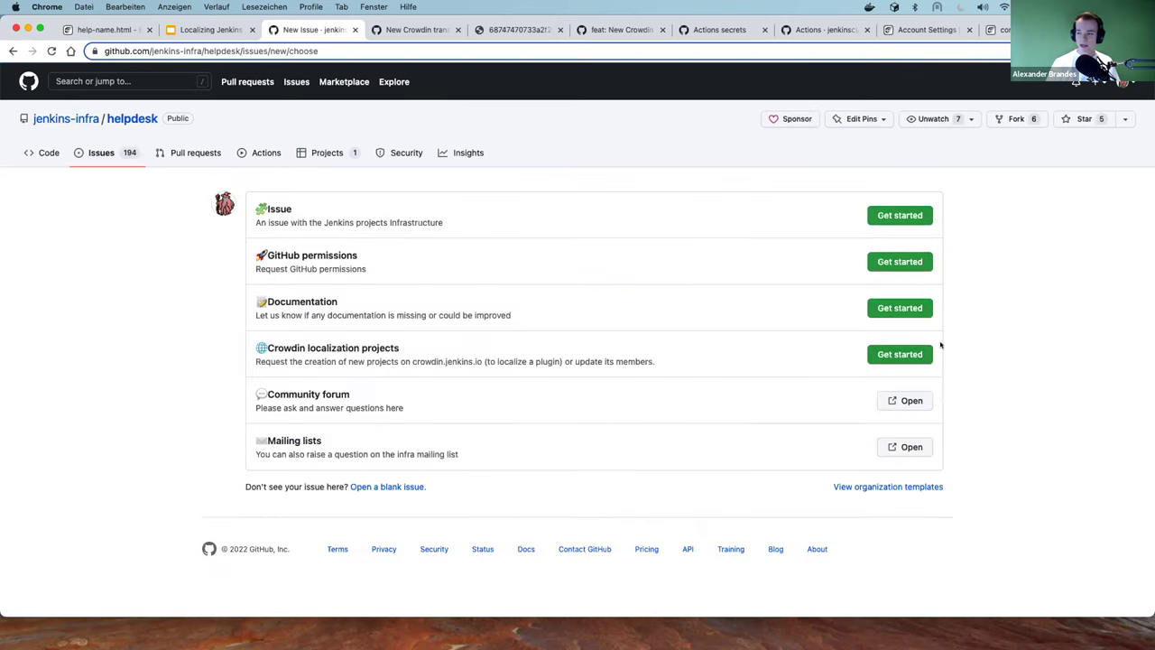
Pick the Crowdin localization projects template and look over its title, repositories and management-users fields
{"action": "left_click", "coordinate": [911, 354]}
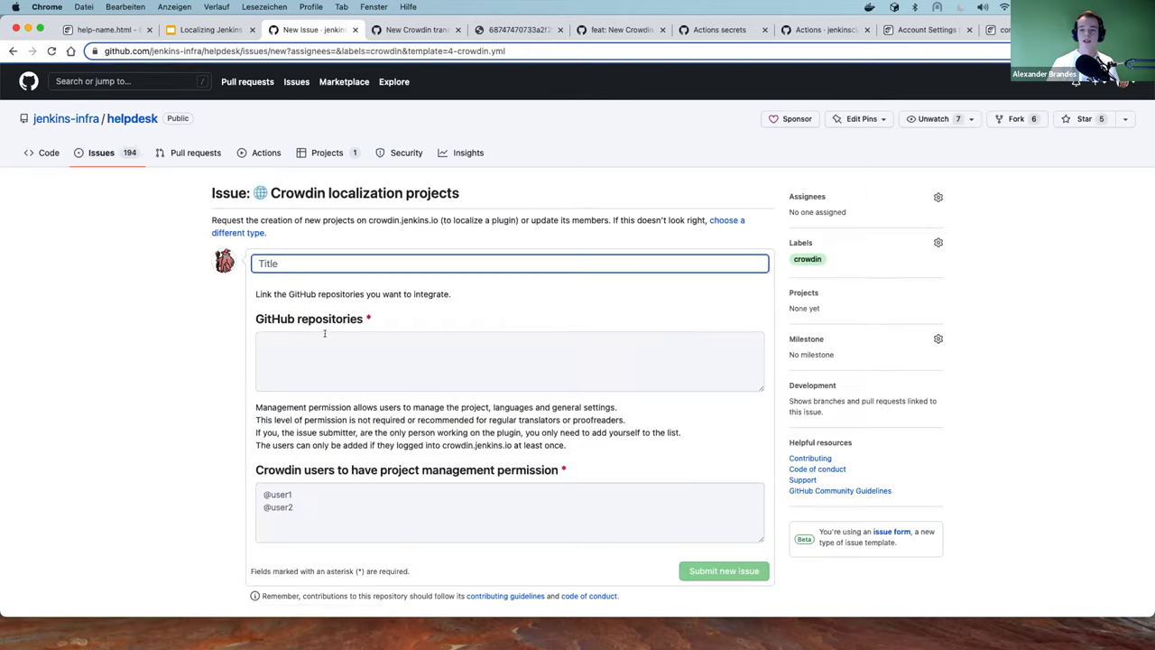
{"action": "scroll", "coordinate": [324, 332], "scroll_direction": "down", "scroll_amount": 2}
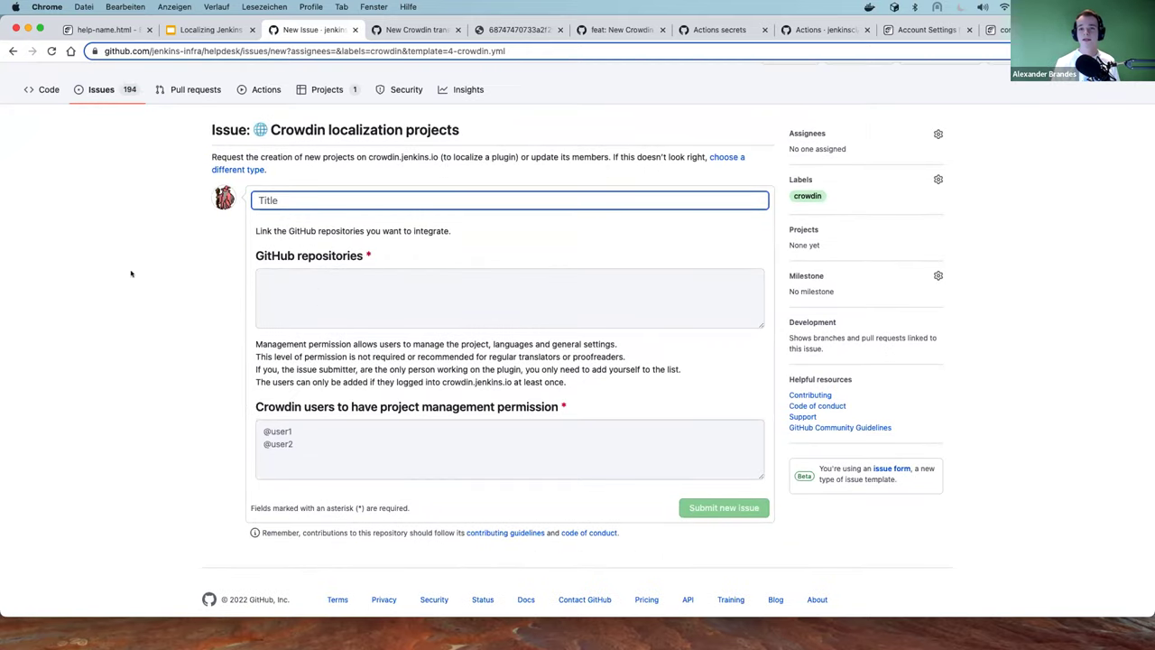
{"action": "left_click", "coordinate": [312, 299]}
{"action": "scroll", "coordinate": [187, 197], "scroll_direction": "down", "scroll_amount": 1}
{"action": "scroll", "coordinate": [187, 197], "scroll_direction": "down", "scroll_amount": 3}
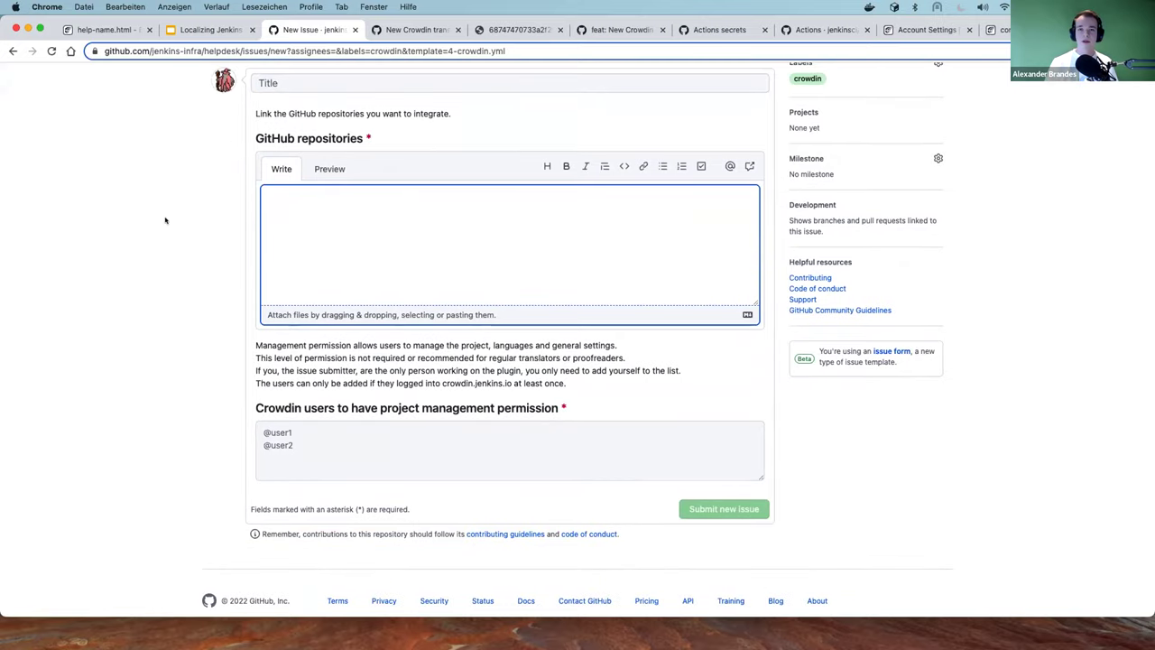
{"action": "left_click", "coordinate": [325, 455]}
{"action": "scroll", "coordinate": [189, 393], "scroll_direction": "down", "scroll_amount": 3}
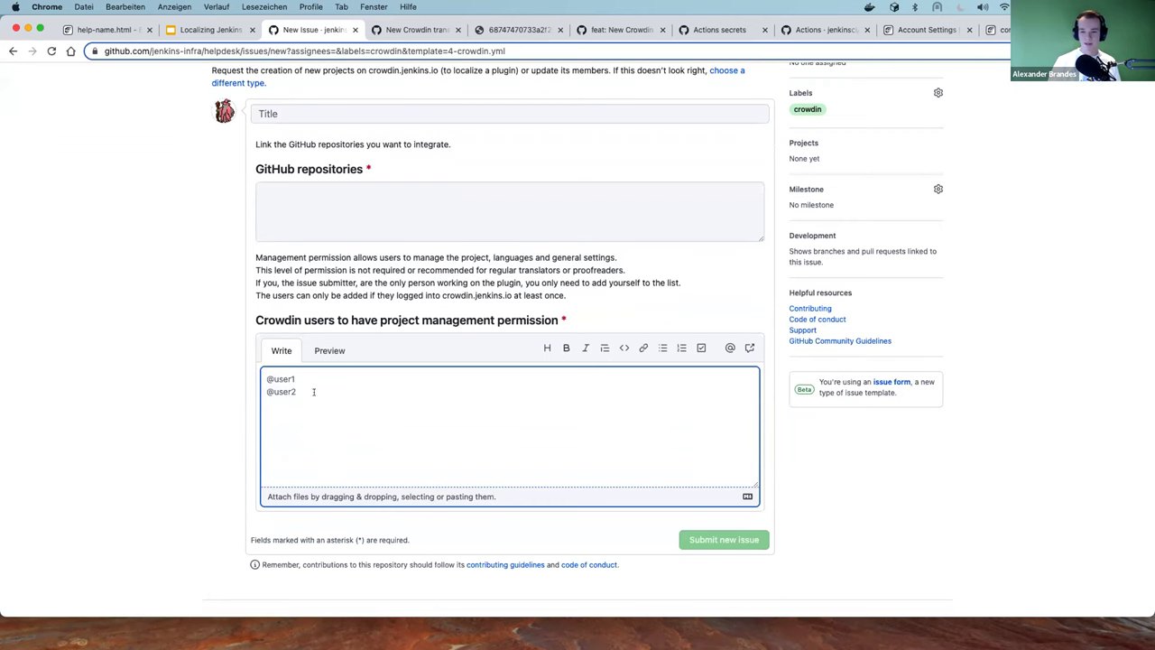
{"action": "scroll", "coordinate": [314, 392], "scroll_direction": "up", "scroll_amount": 3}
{"action": "left_click", "coordinate": [300, 276]}
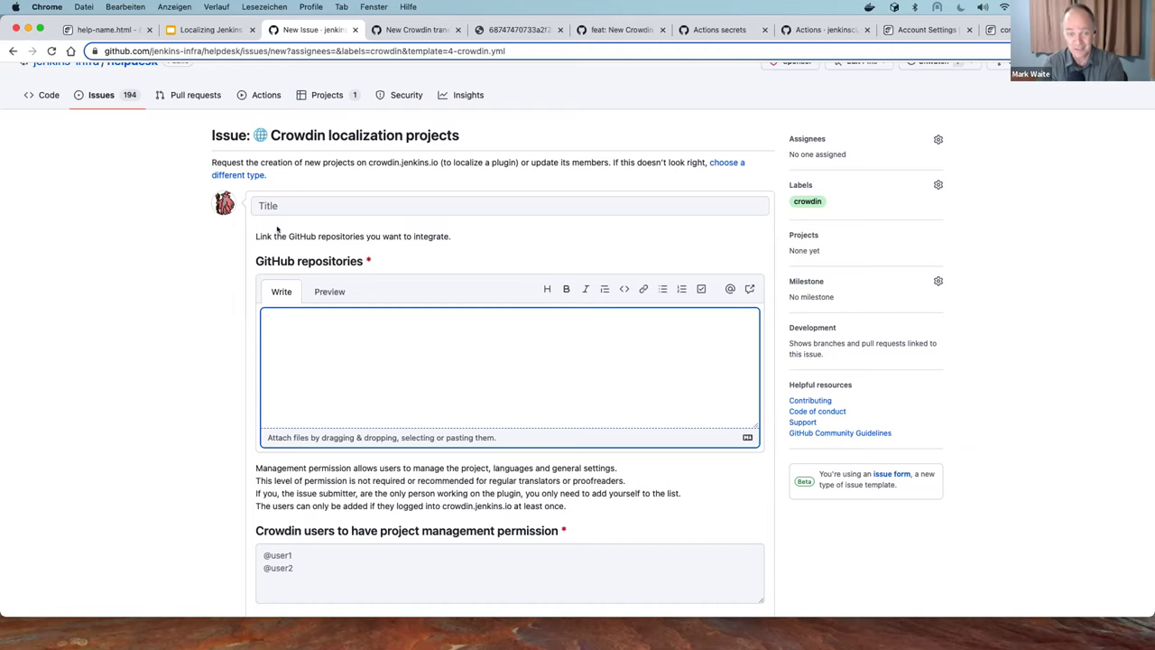
{"action": "scroll", "coordinate": [261, 153], "scroll_direction": "up", "scroll_amount": 2}
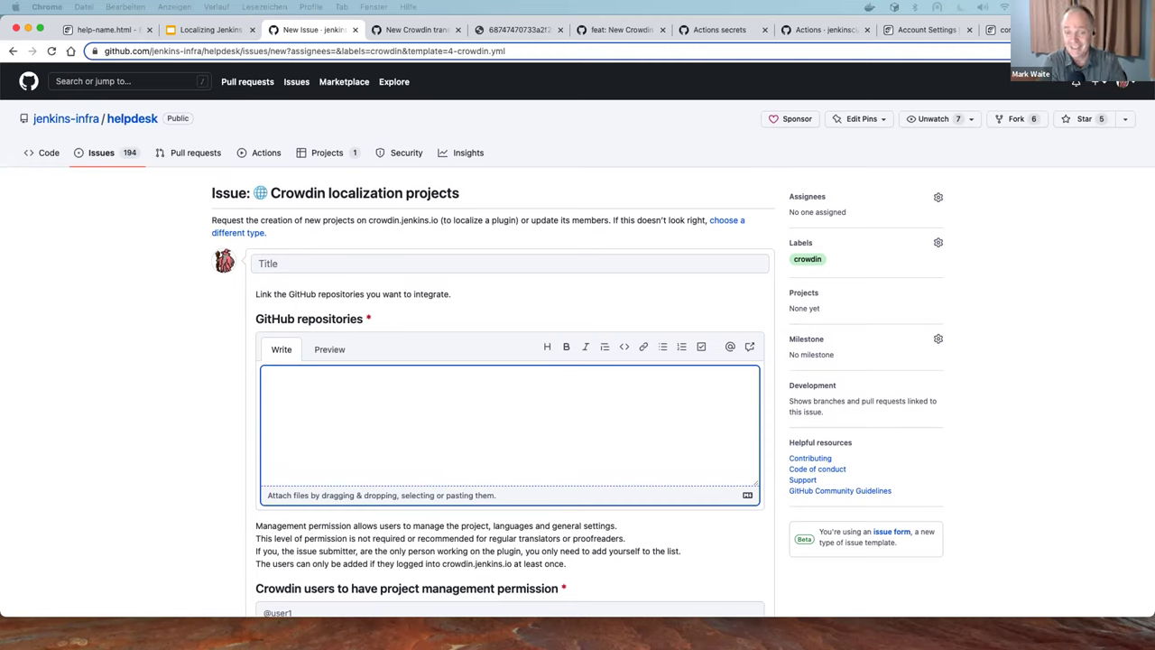
{"action": "left_click", "coordinate": [298, 263]}
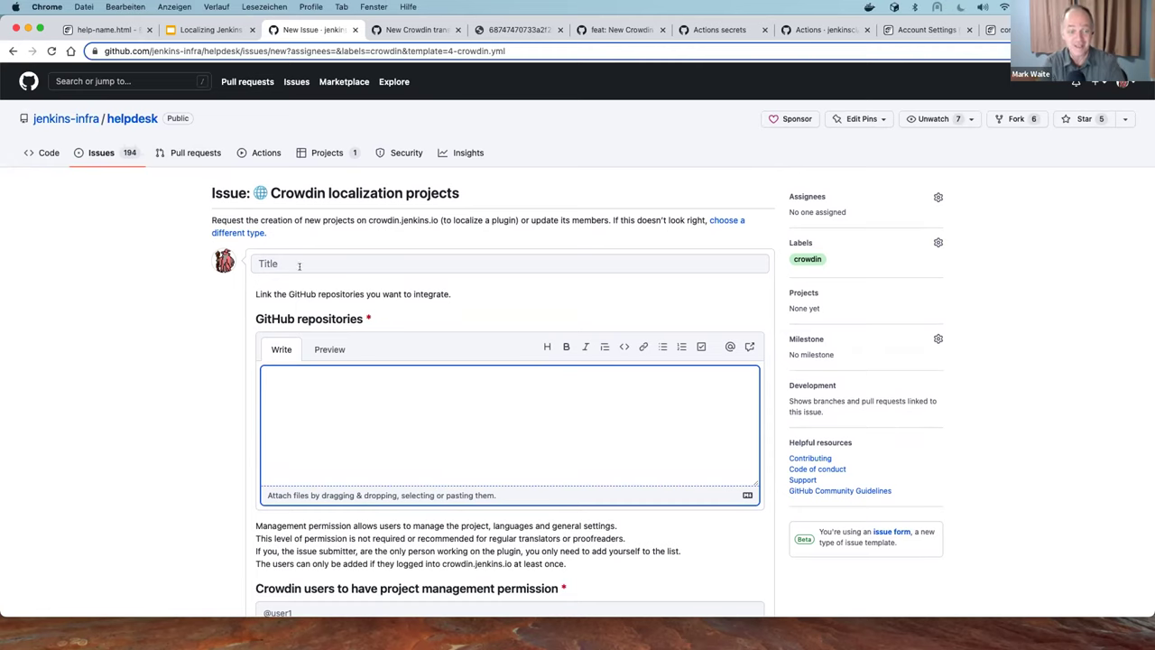
{"action": "scroll", "coordinate": [229, 286], "scroll_direction": "down", "scroll_amount": 1}
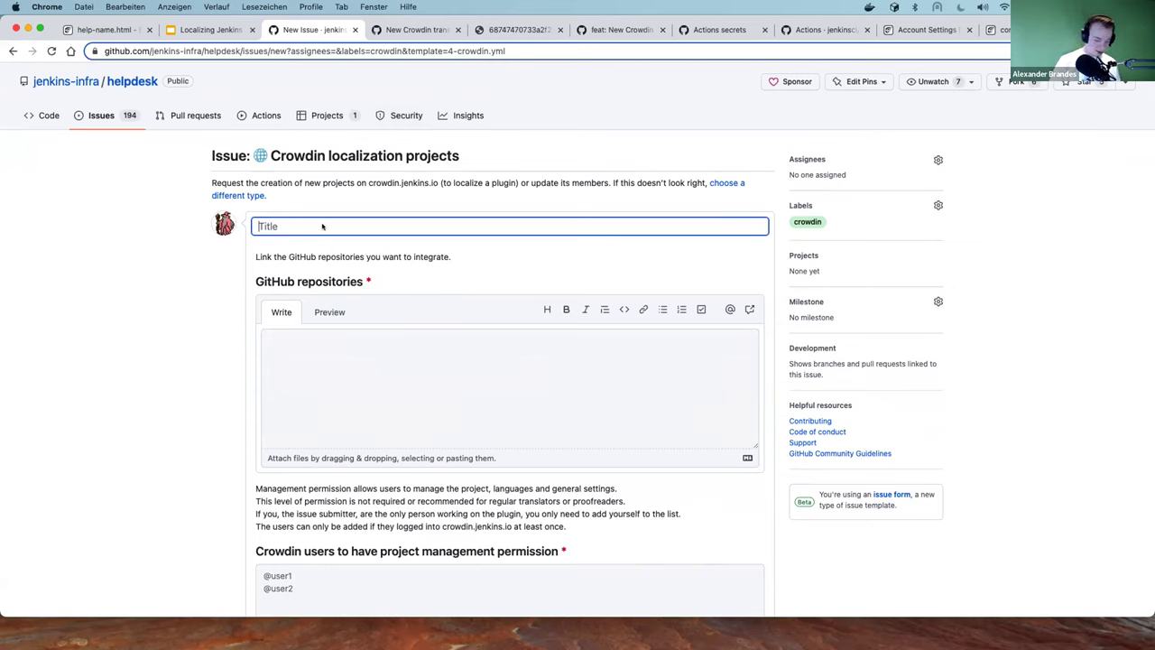
Title the issue 'Add schedule build plugin' and paste the schedule-build-plugin repository URL
{"action": "type", "text": "Add "}
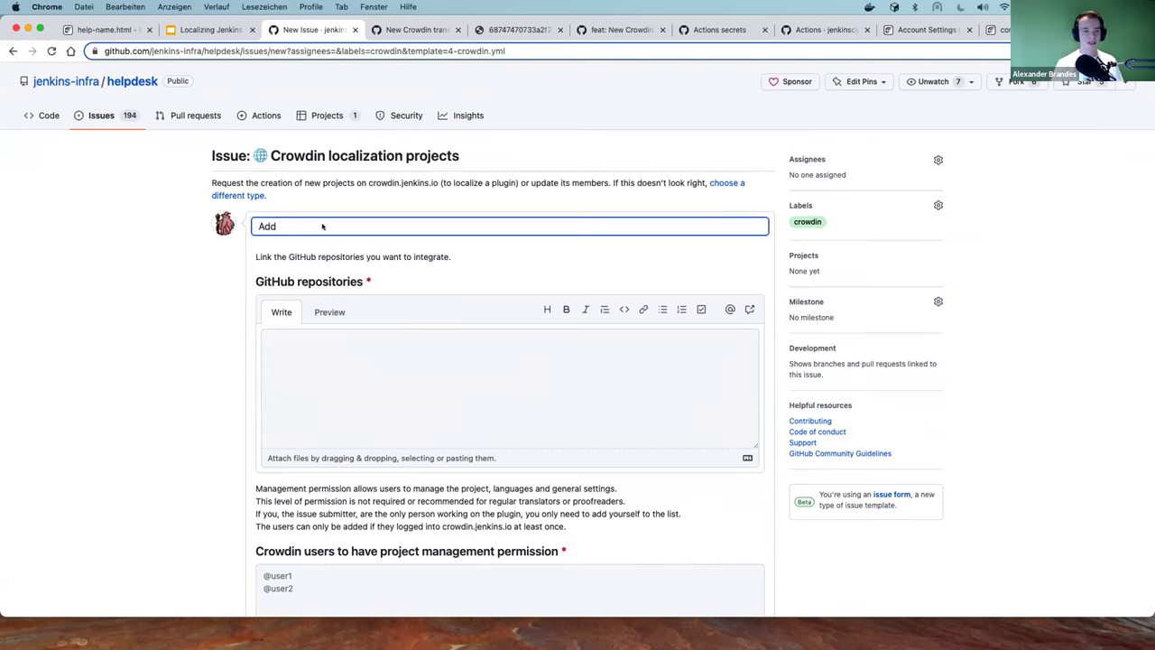
{"action": "type", "text": "schedule build plugin"}
{"action": "key", "text": "Tab"}
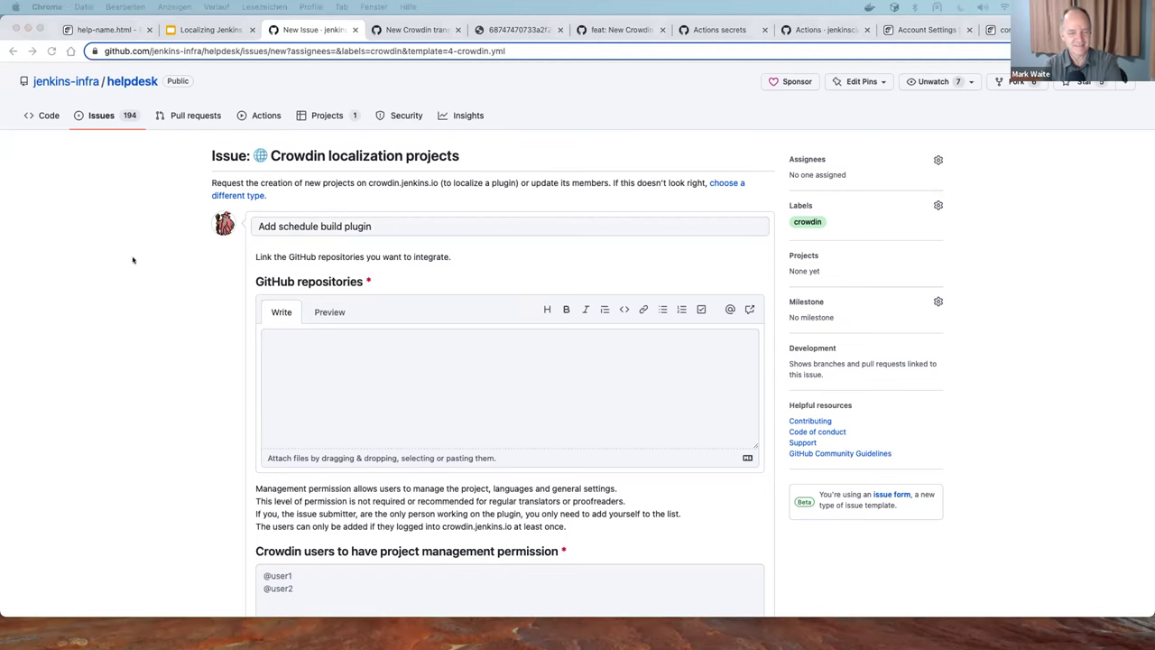
{"action": "left_click", "coordinate": [386, 361]}
{"action": "type", "text": "https://github.com/jenkinsci/schedule-build-plugin"}
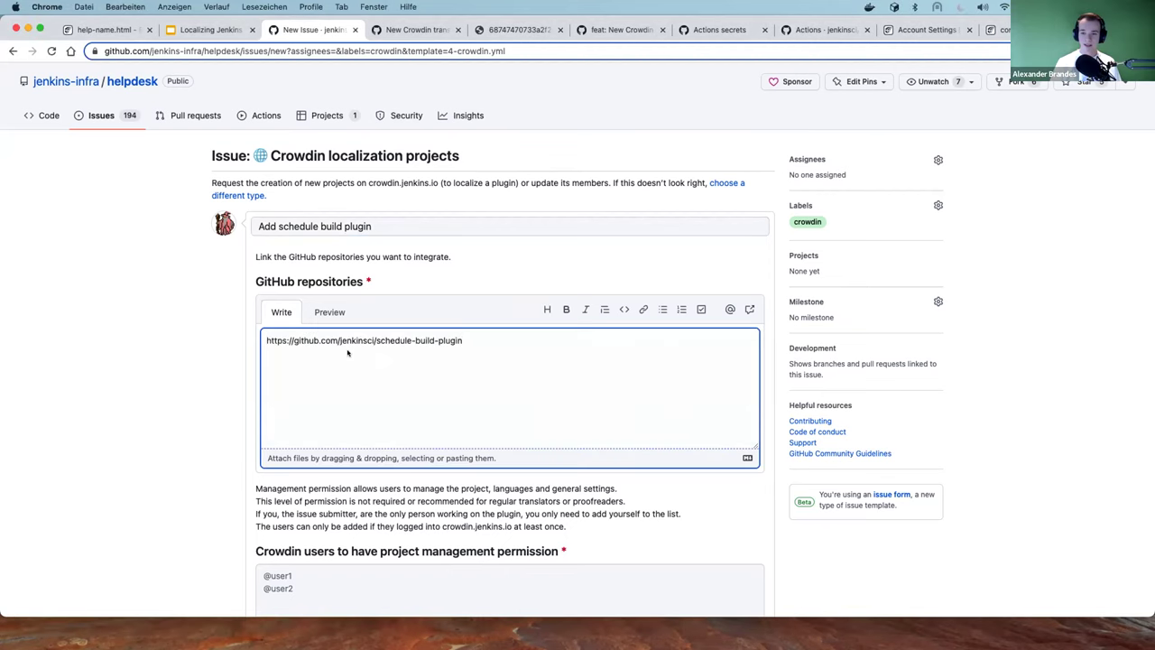
{"action": "scroll", "coordinate": [217, 343], "scroll_direction": "down", "scroll_amount": 4}
{"action": "left_click", "coordinate": [296, 436]}
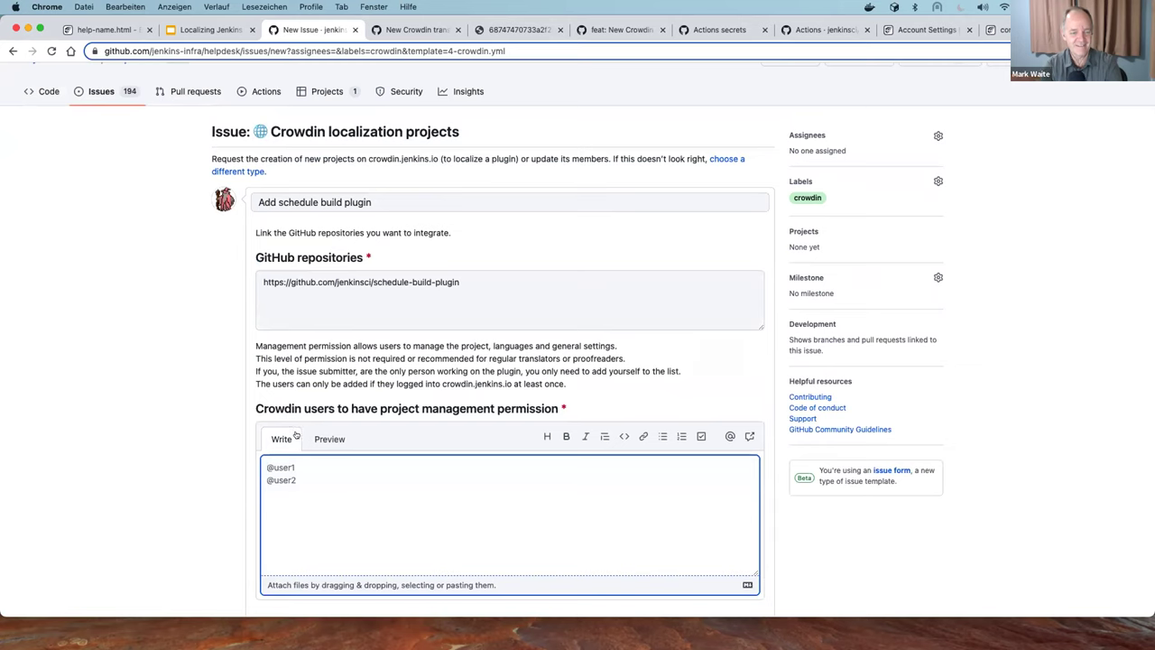
{"action": "type", "text": "@"}
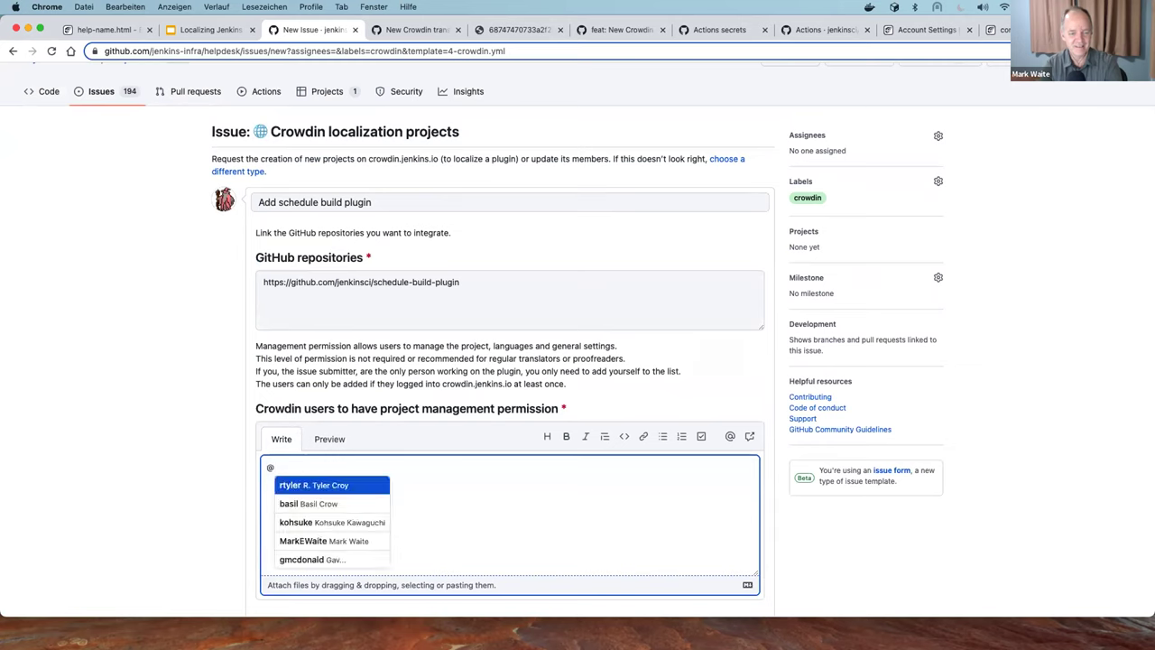
{"action": "type", "text": "mark"}
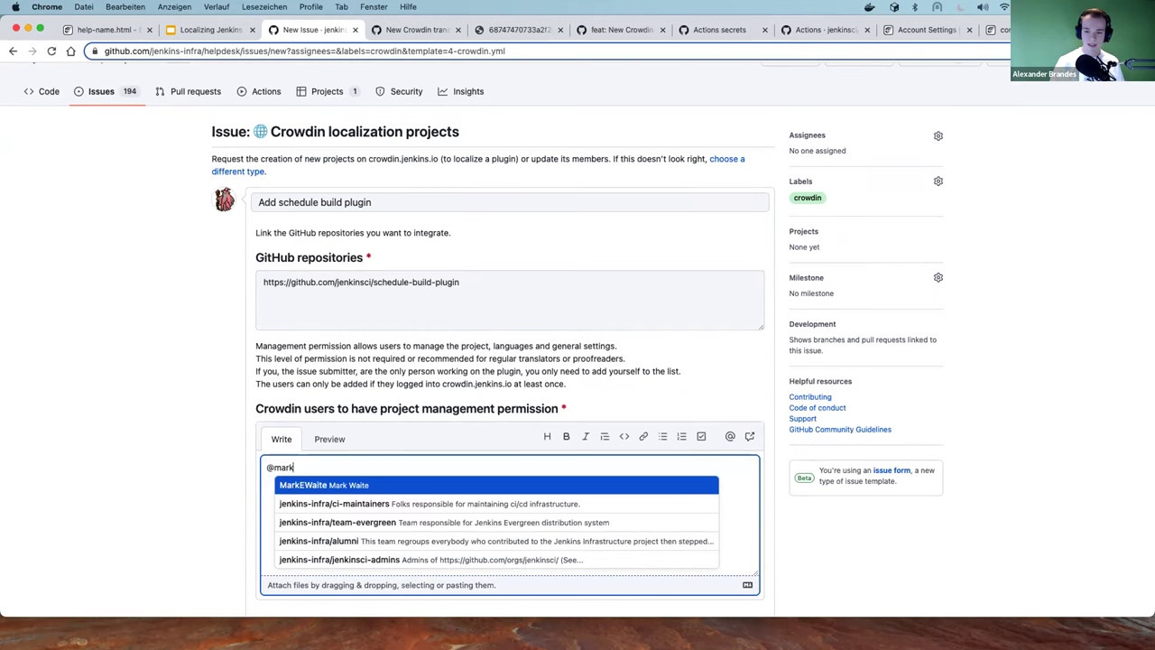
{"action": "key", "text": "Return"}
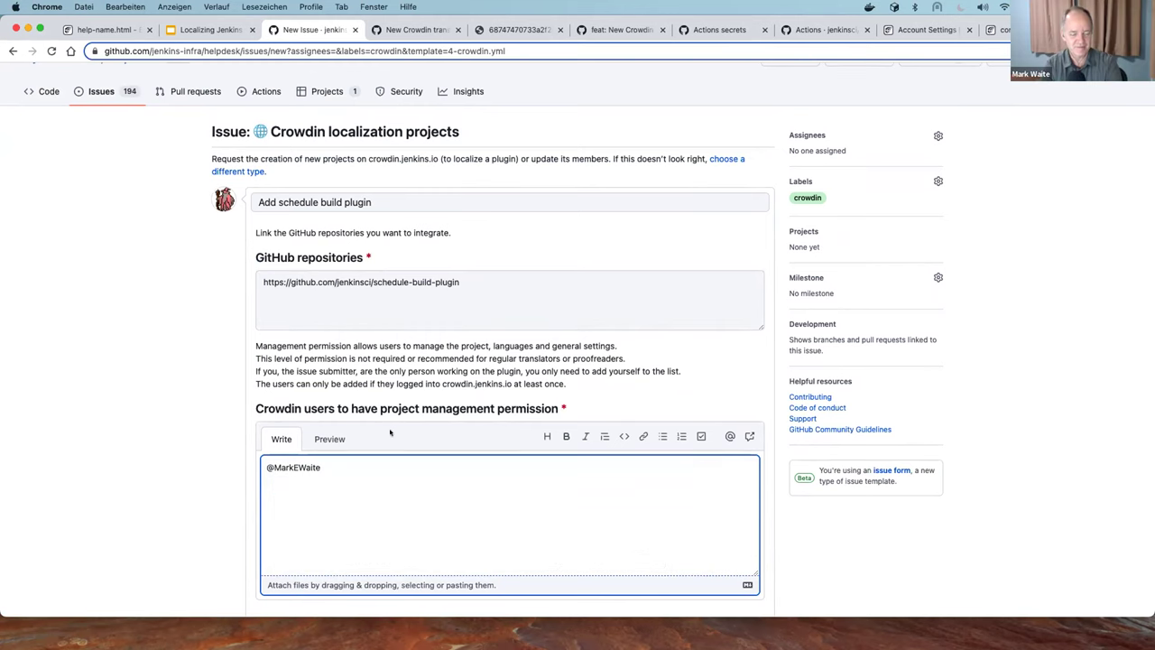
{"action": "scroll", "coordinate": [370, 431], "scroll_direction": "down", "scroll_amount": 1}
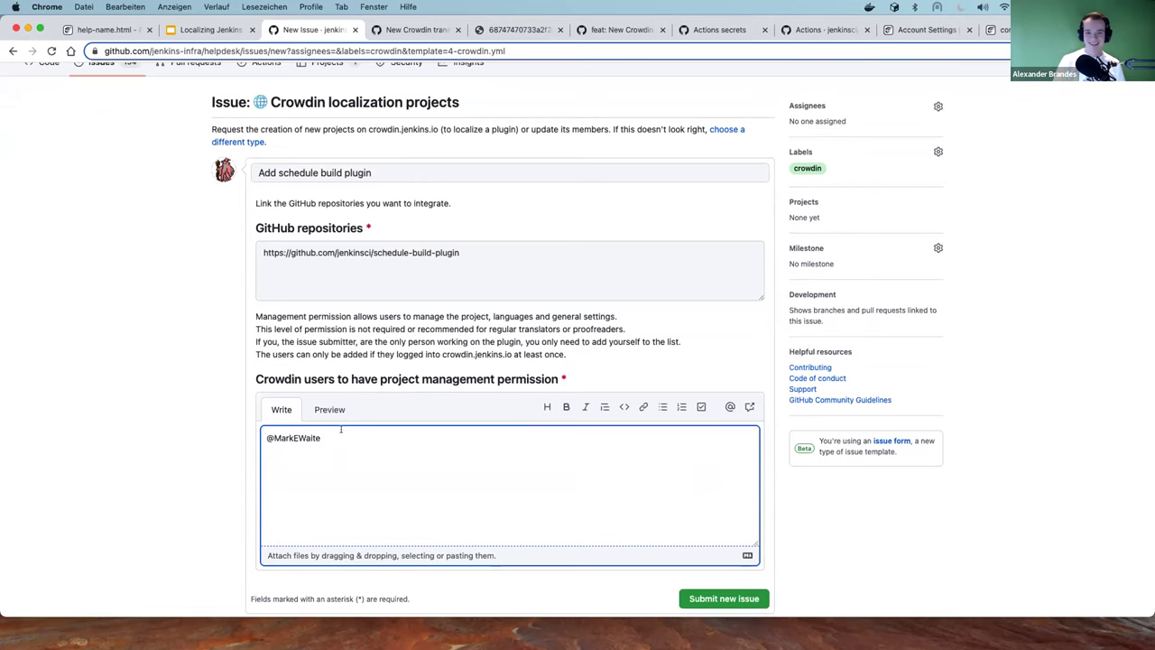
{"action": "key", "text": "Return"}
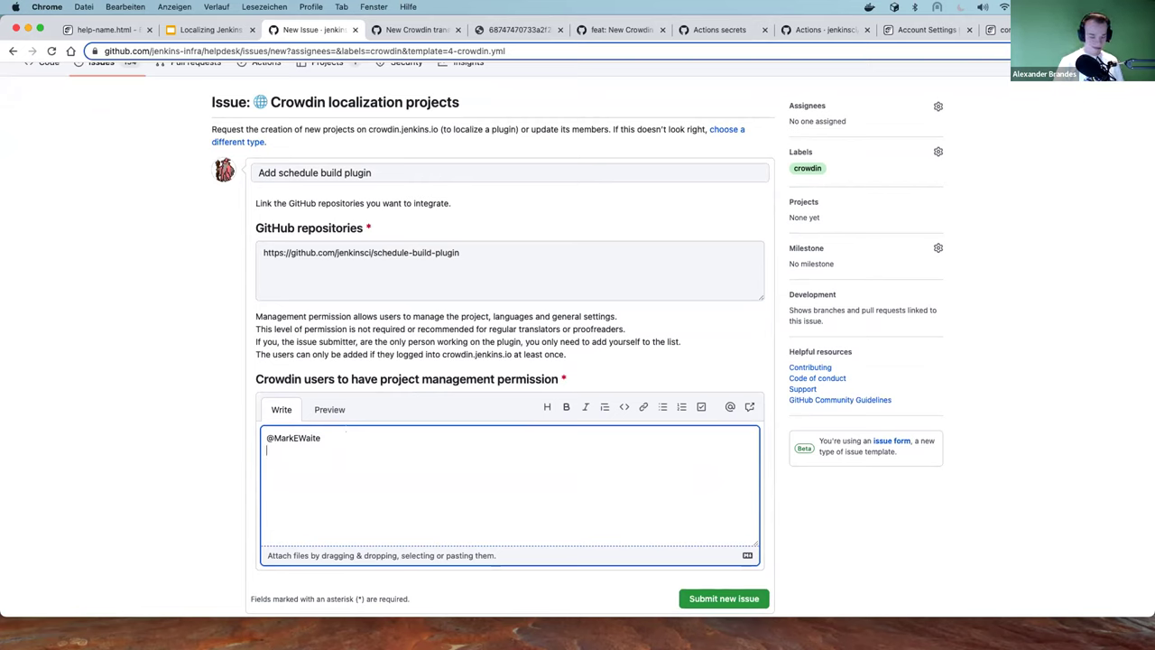
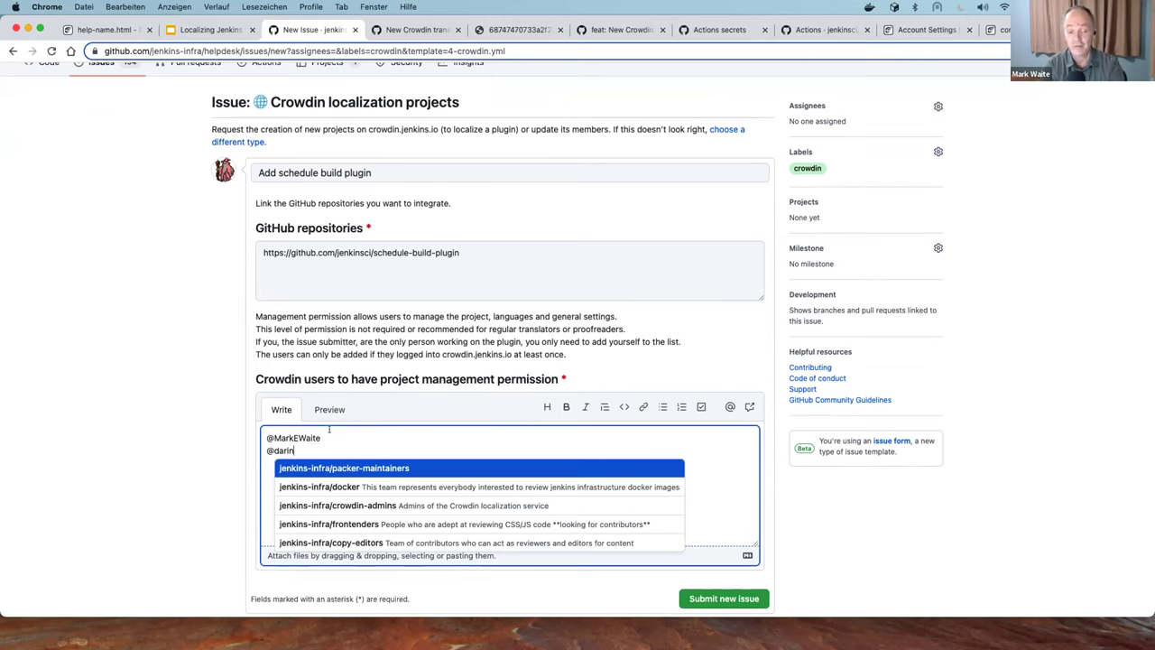
{"action": "key", "text": "Escape"}
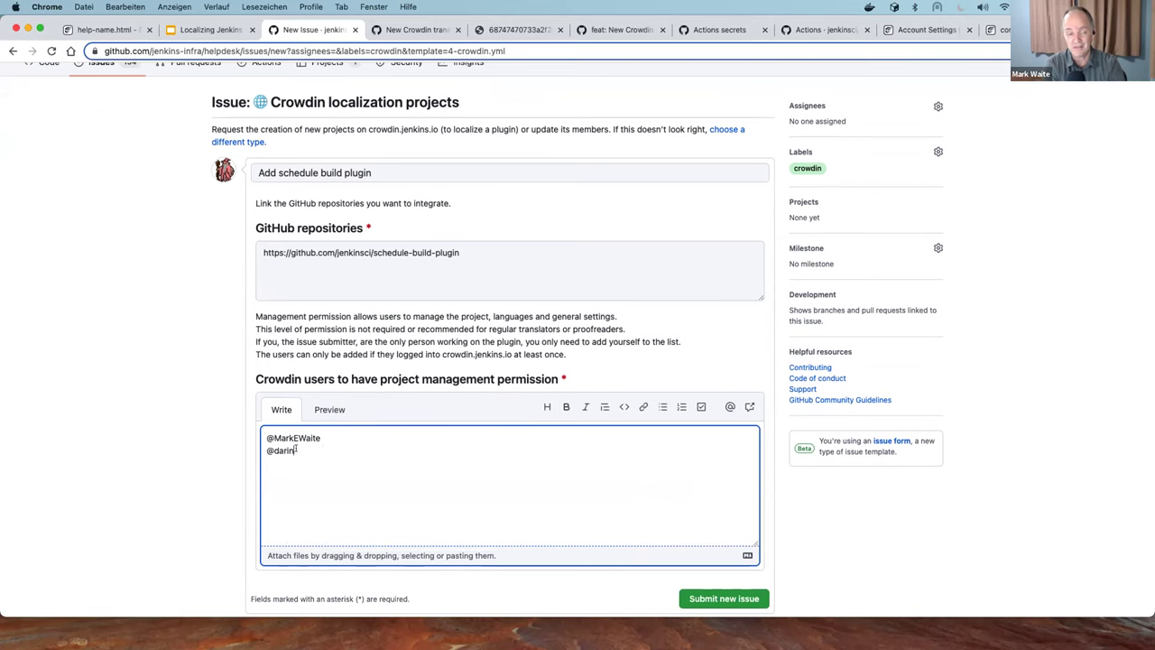
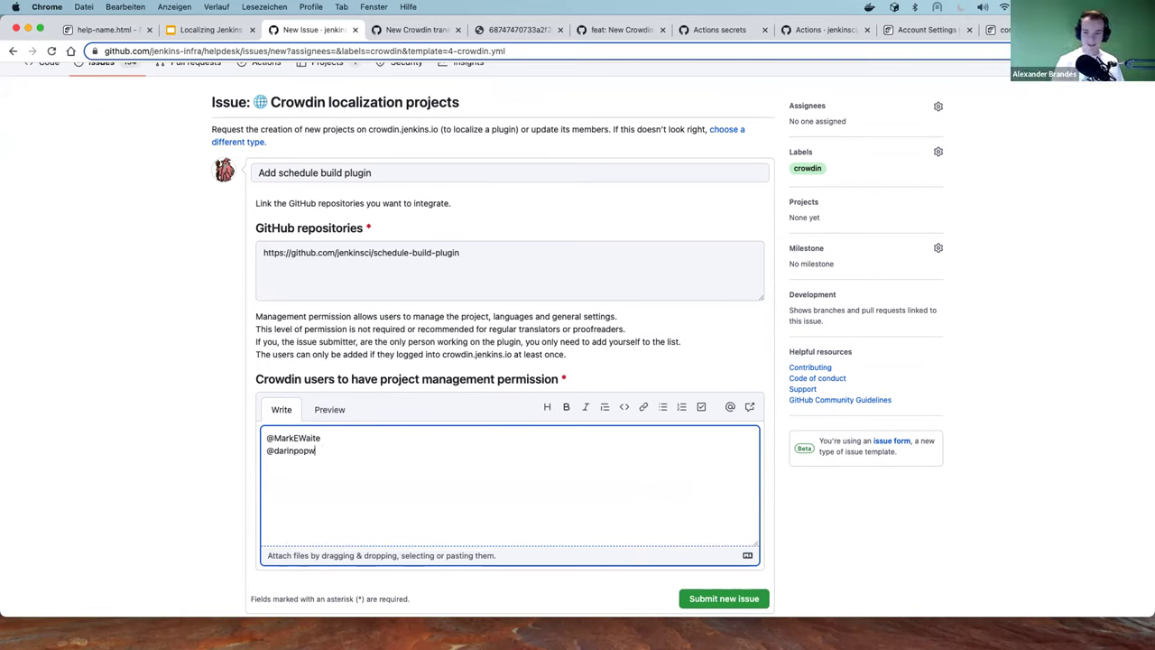
{"action": "key", "text": "BackSpace"}
{"action": "key", "text": "BackSpace"}
{"action": "key", "text": "BackSpace"}
{"action": "key", "text": "BackSpace"}
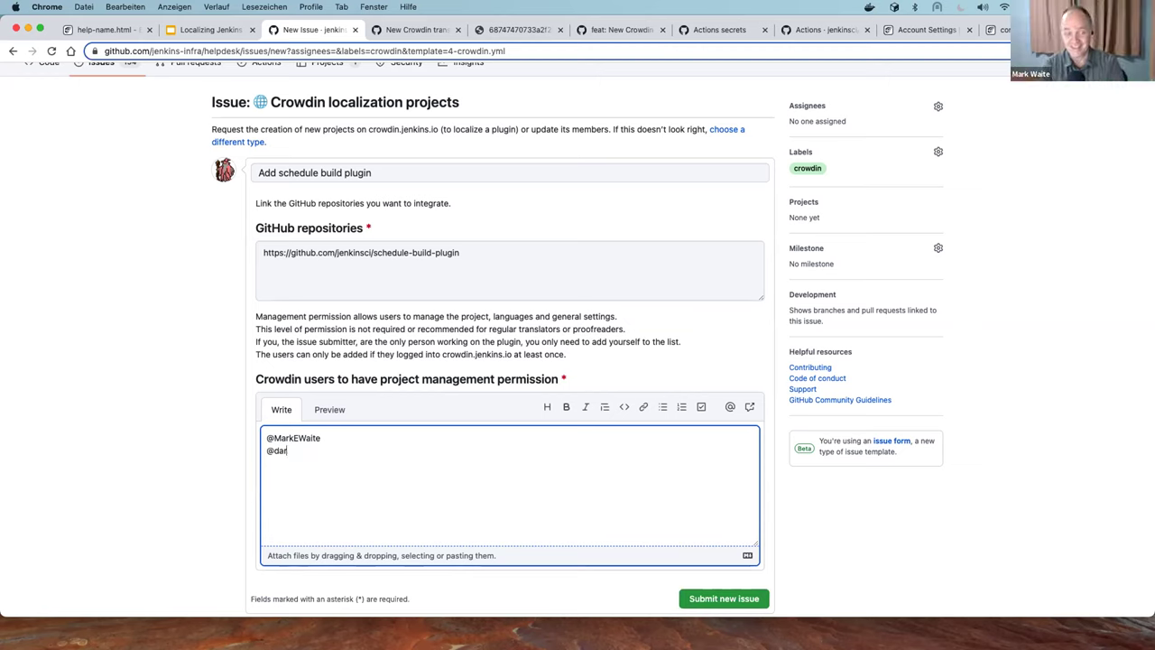
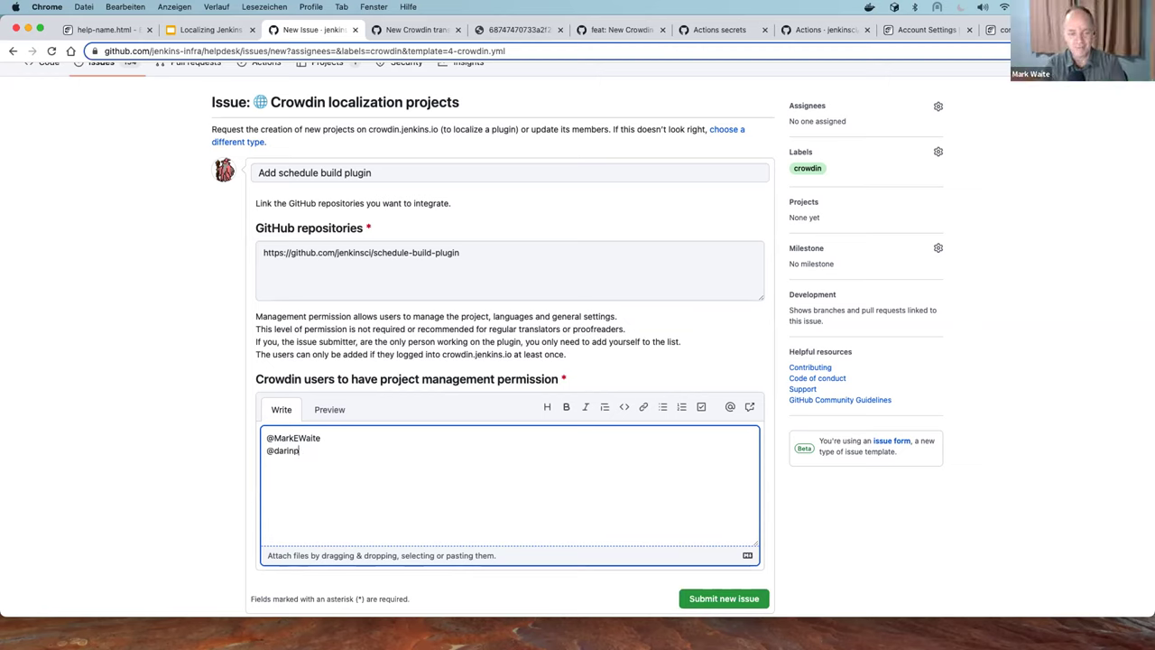
{"action": "key", "text": "BackSpace"}
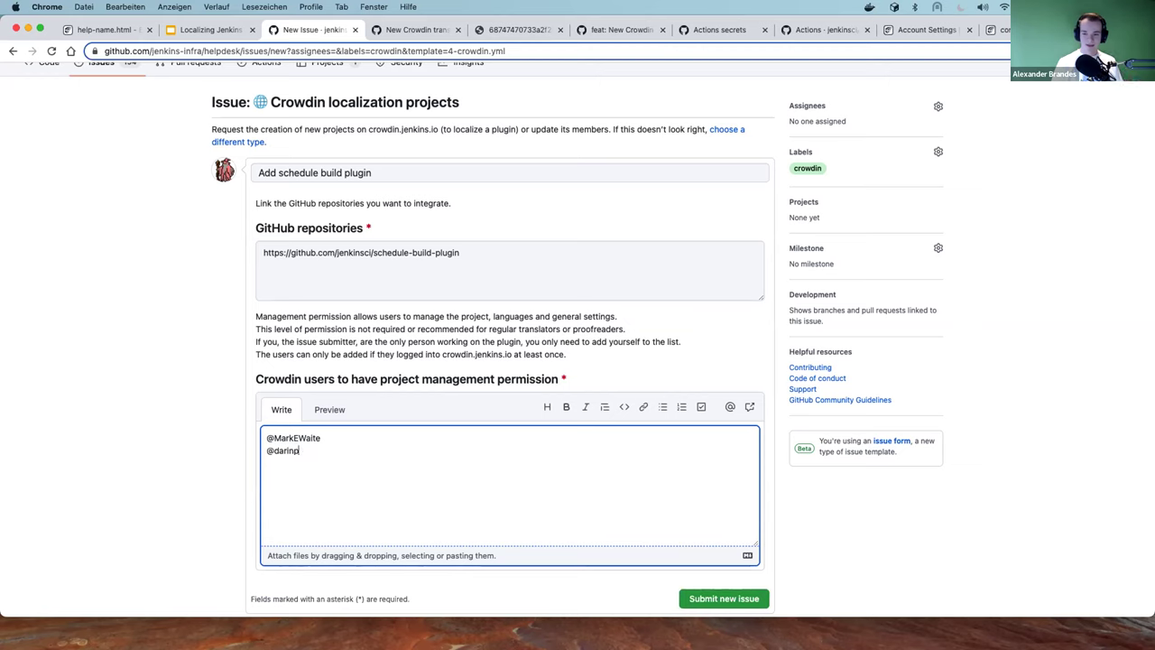
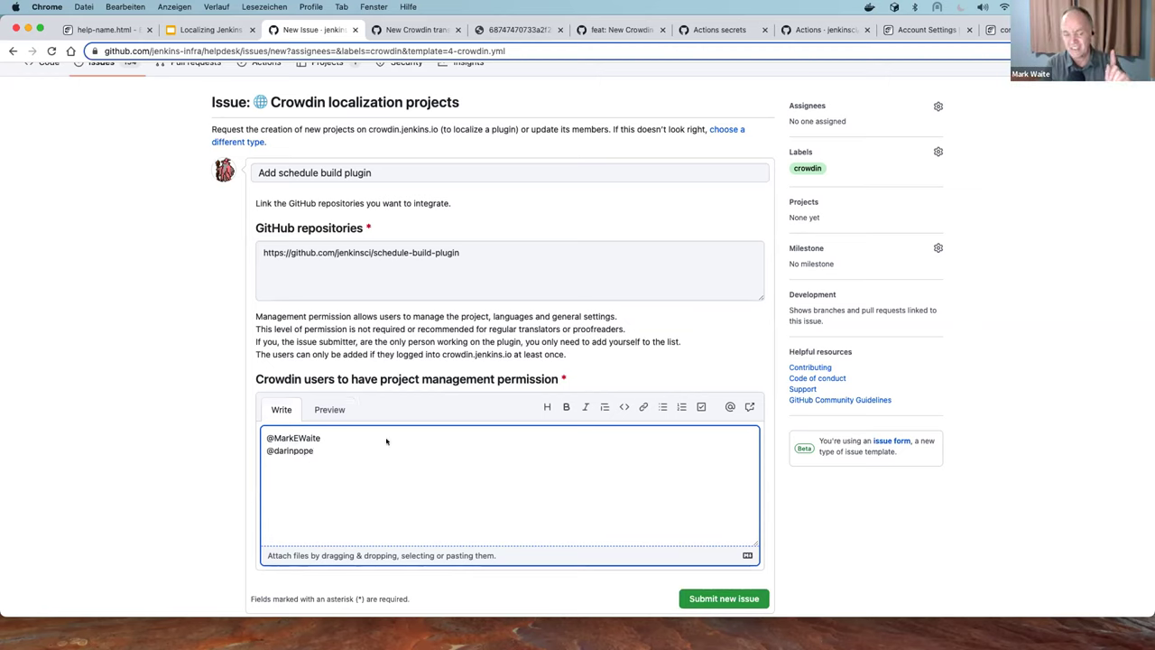
{"action": "left_click", "coordinate": [329, 410]}
{"action": "mouse_move", "coordinate": [288, 449]}
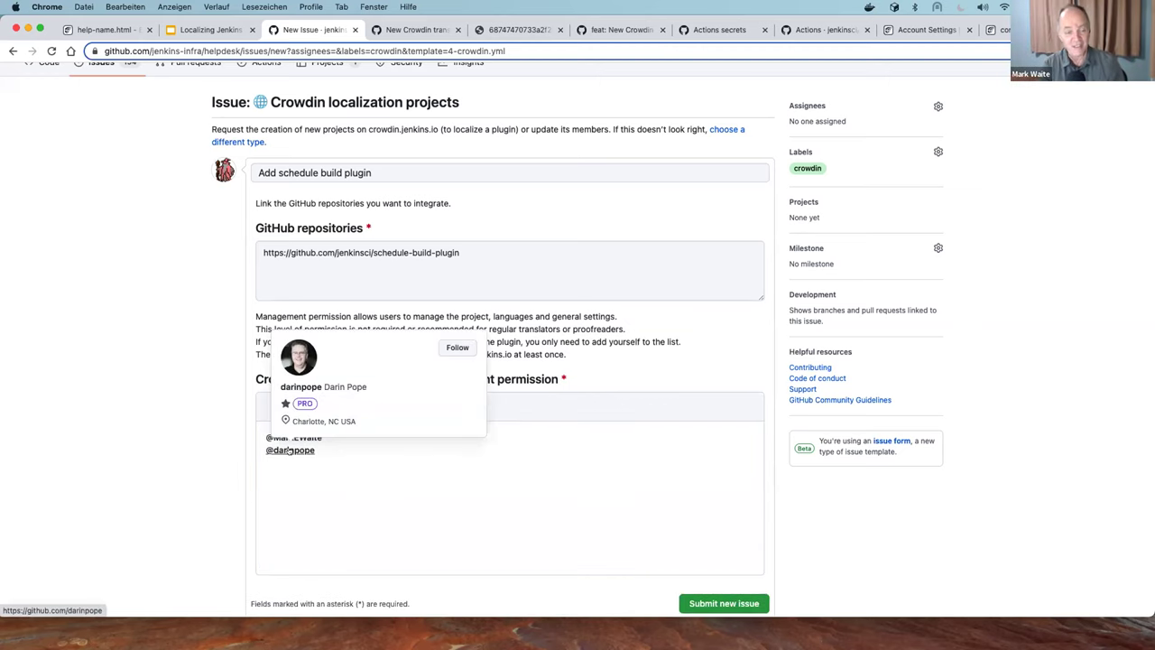
Submit the request and check the posted issue #2931's repository link and crowdin label
{"action": "left_click", "coordinate": [753, 606]}
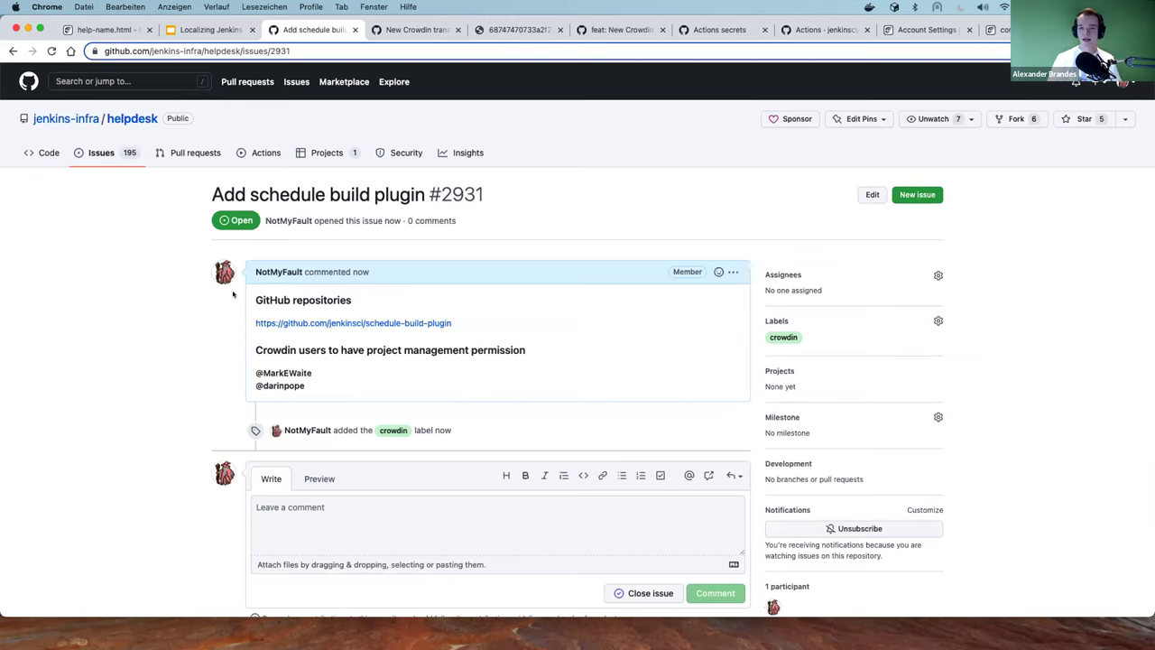
{"action": "left_click_drag", "start_coordinate": [252, 322], "coordinate": [474, 323]}
{"action": "left_click", "coordinate": [444, 297]}
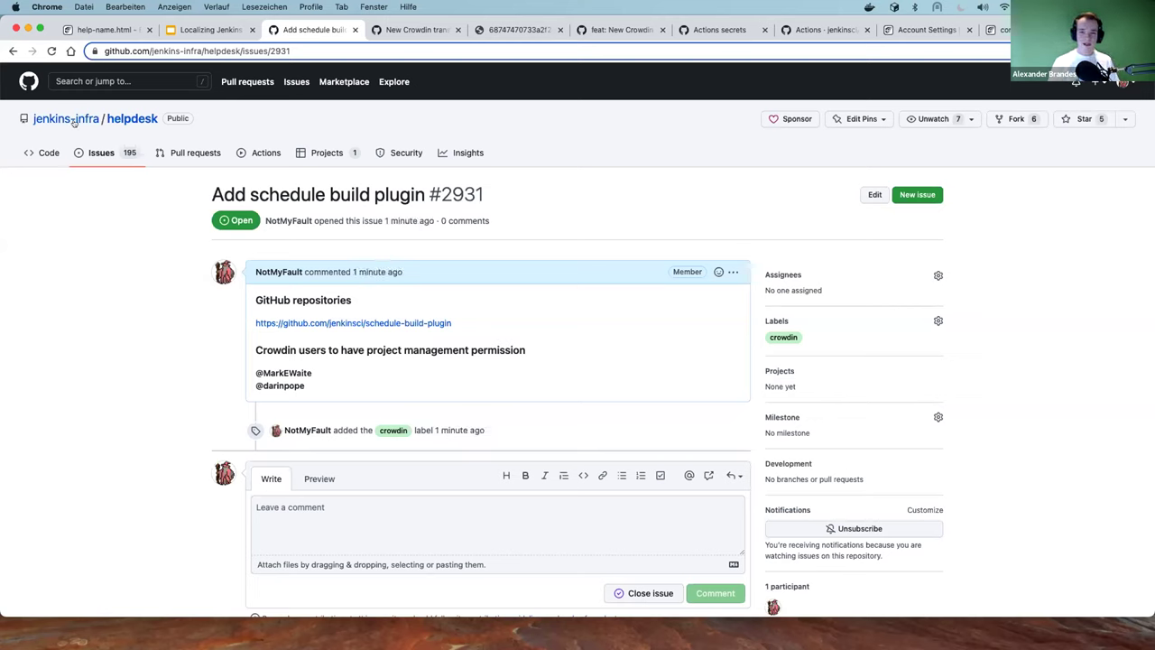
{"action": "mouse_move", "coordinate": [74, 121]}
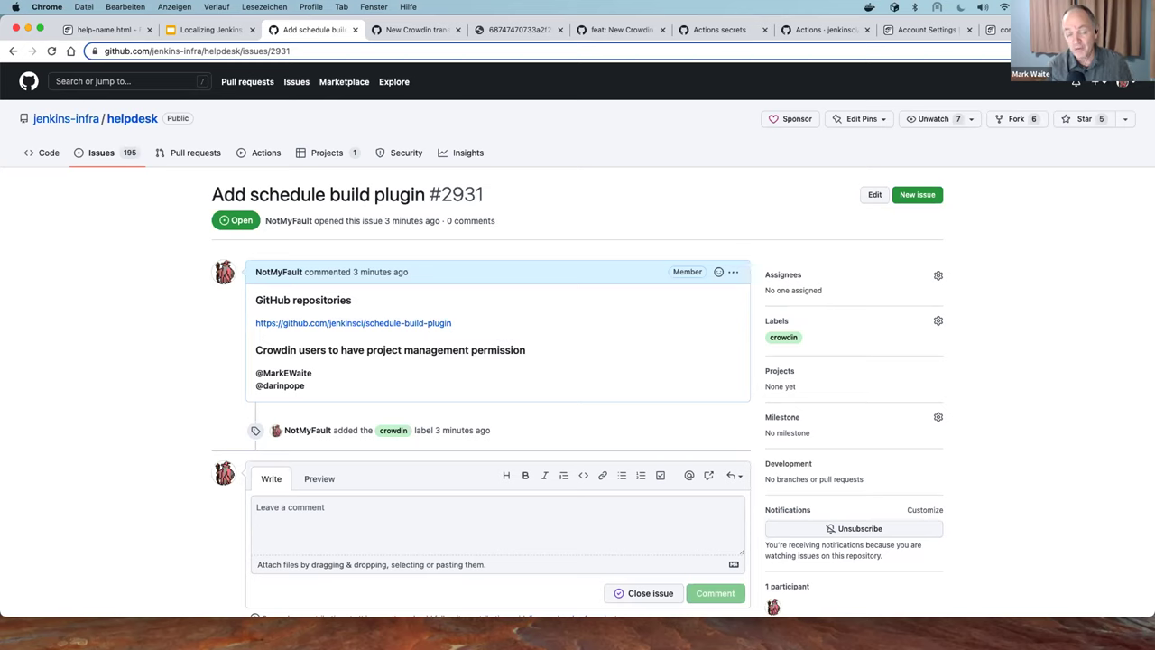
Open the pull requests list in a background tab, view it, then close that extra tab
{"action": "right_click", "coordinate": [162, 153]}
{"action": "left_click", "coordinate": [180, 167]}
{"action": "left_click", "coordinate": [379, 30]}
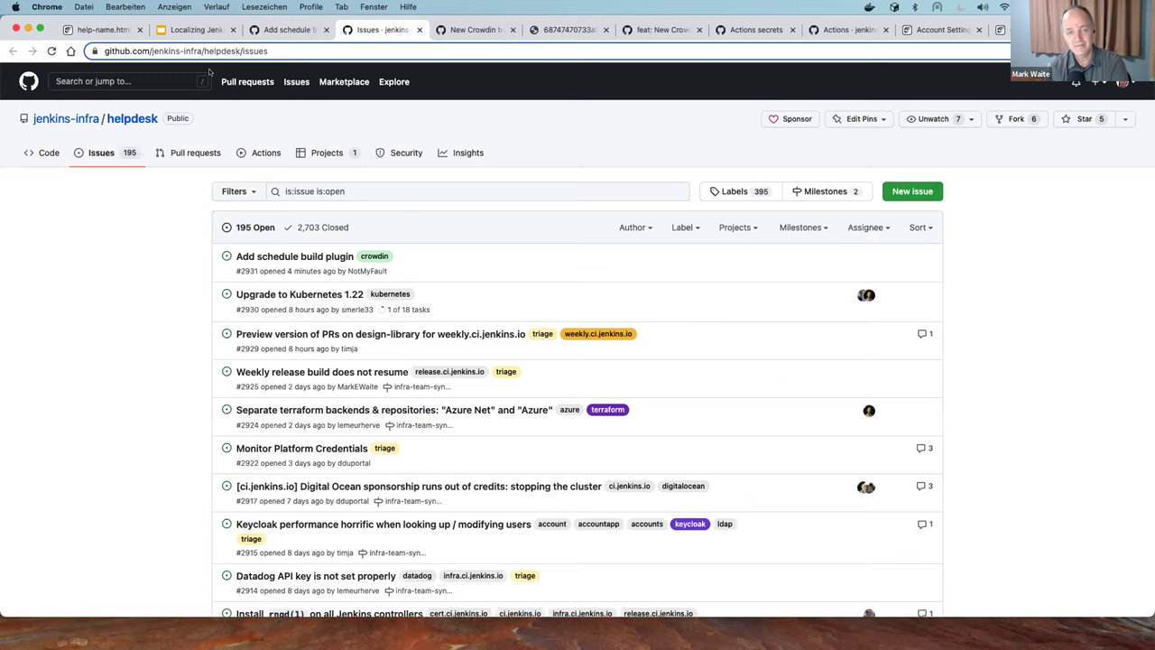
{"action": "left_click", "coordinate": [289, 30]}
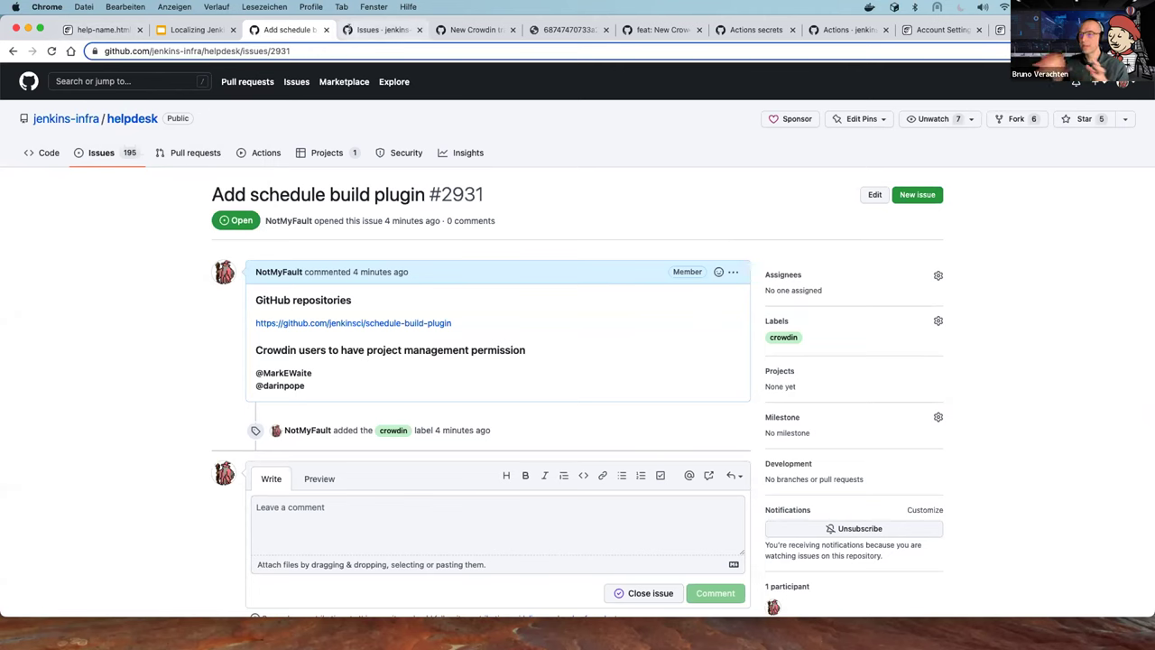
{"action": "middle_click", "coordinate": [342, 33]}
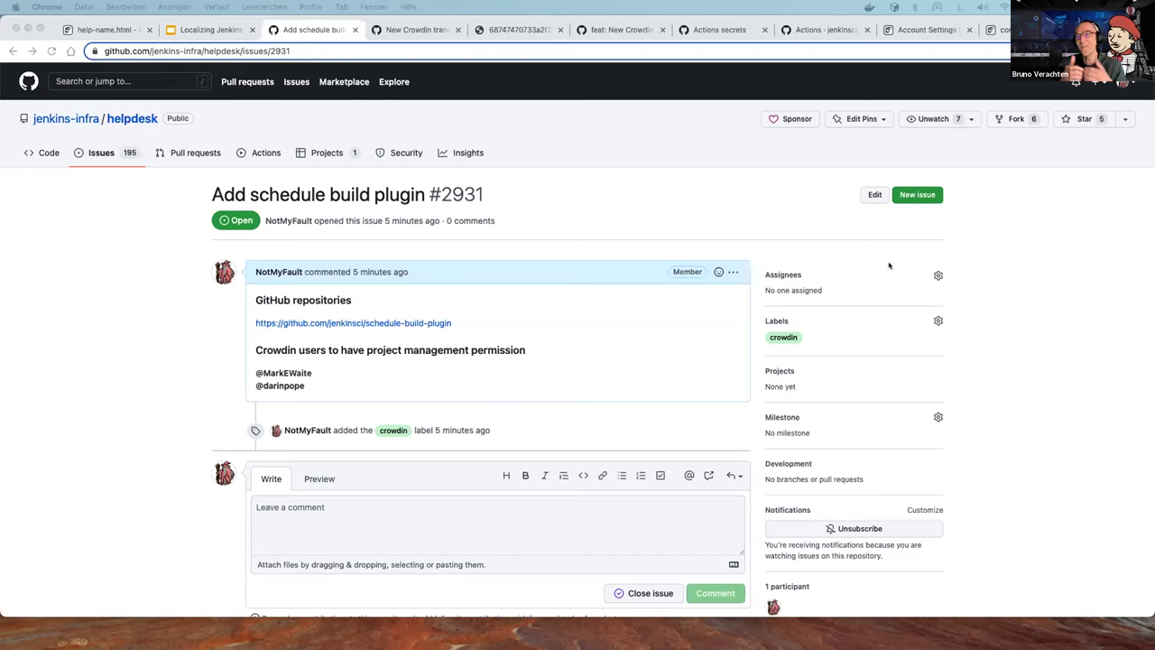
Make the issue's author the assignee of issue #2931 via the Assignees picker
{"action": "left_click", "coordinate": [938, 274]}
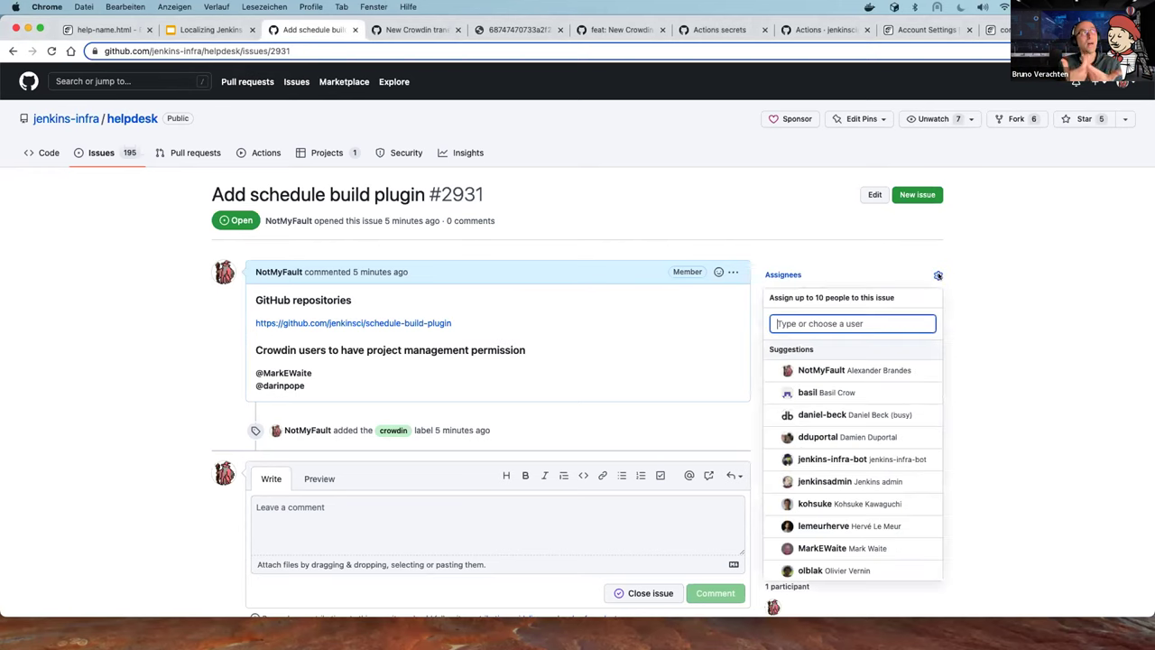
{"action": "type", "text": "notm"}
{"action": "key", "text": "Down"}
{"action": "key", "text": "Return"}
{"action": "left_click", "coordinate": [743, 197]}
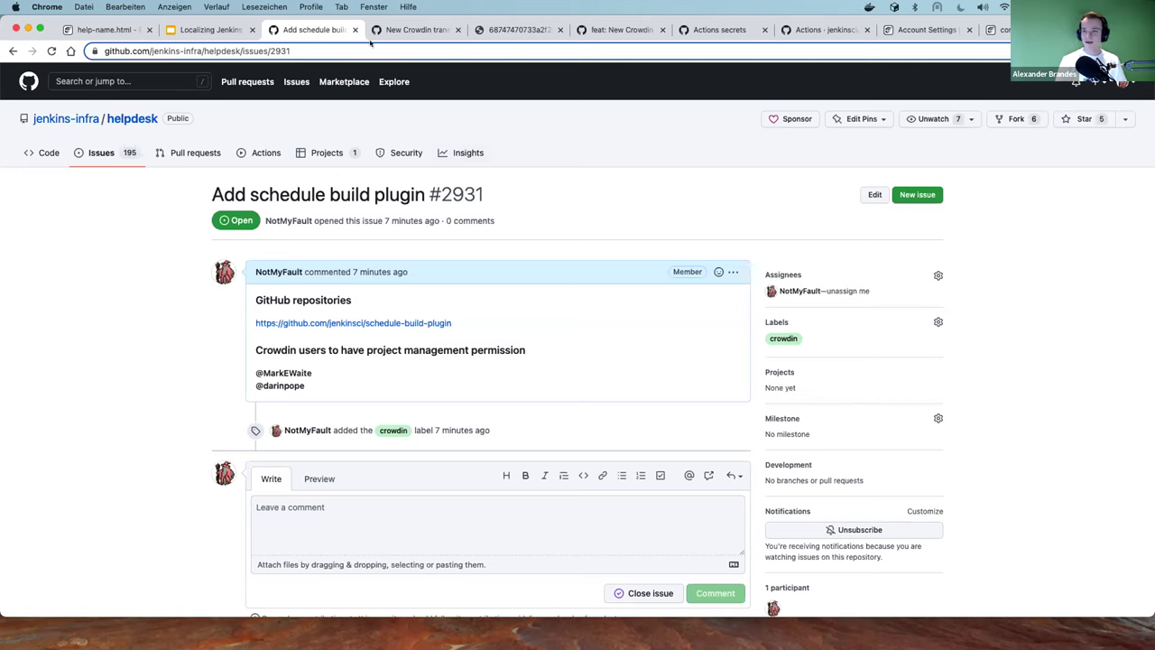
Review pull request #41's diff, highlighting the Chinese 'title' and 'description' lines
{"action": "left_click", "coordinate": [417, 30]}
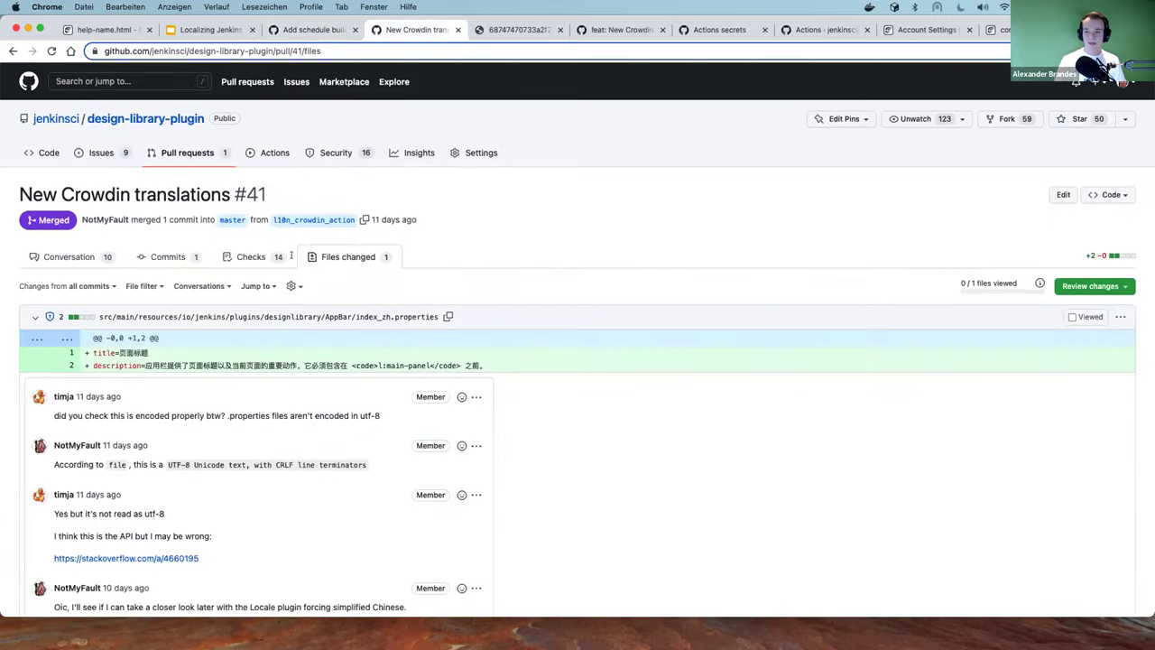
{"action": "scroll", "coordinate": [348, 257], "scroll_direction": "down", "scroll_amount": 3}
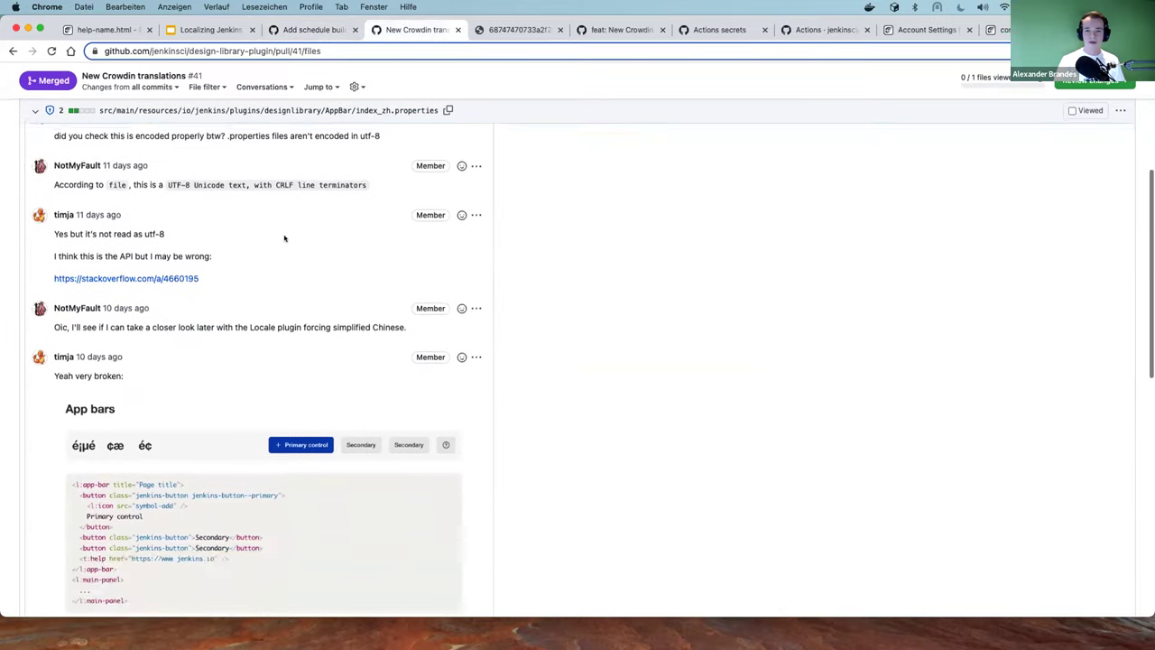
{"action": "scroll", "coordinate": [271, 235], "scroll_direction": "up", "scroll_amount": 1}
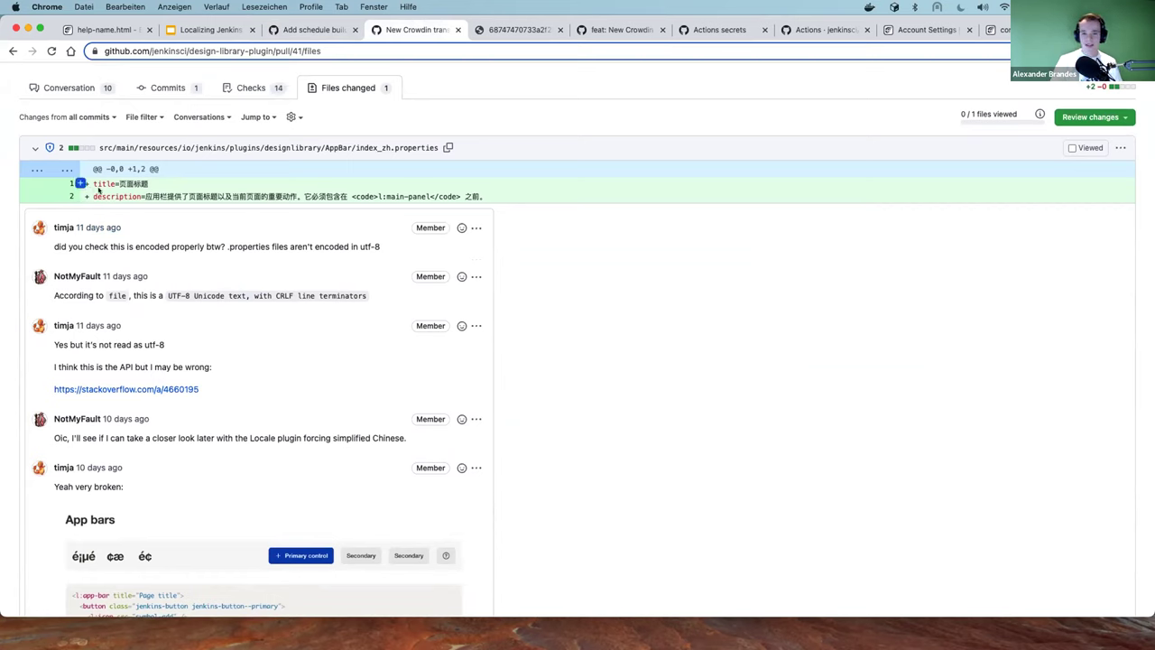
{"action": "double_click", "coordinate": [103, 184]}
{"action": "left_click", "coordinate": [126, 187]}
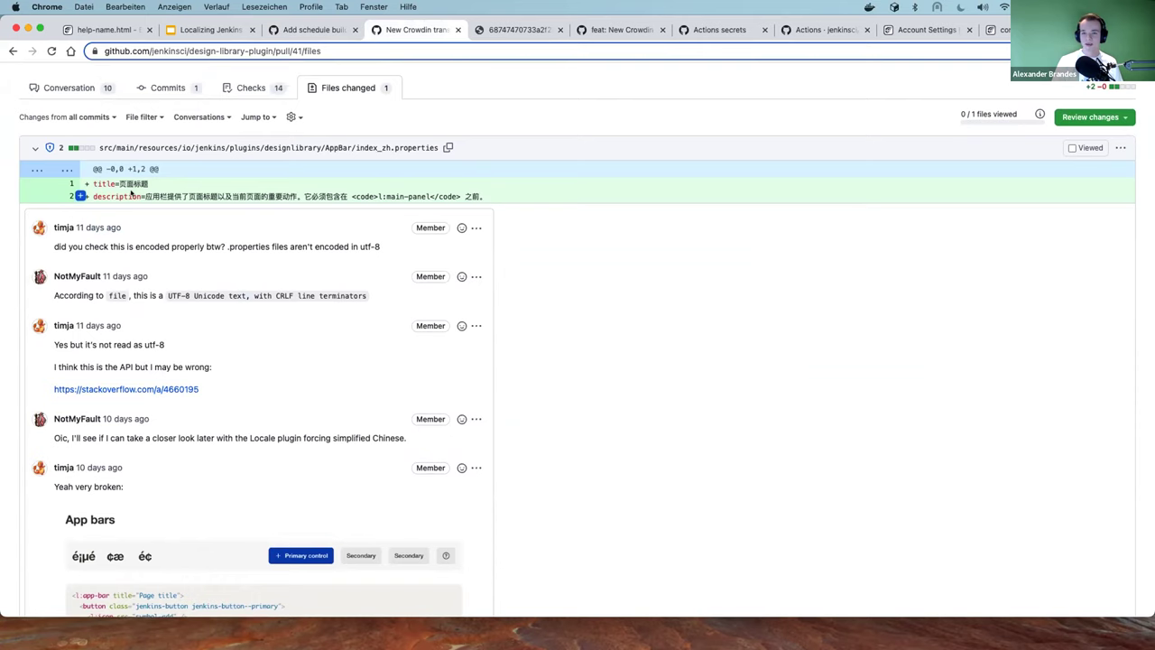
{"action": "double_click", "coordinate": [111, 192]}
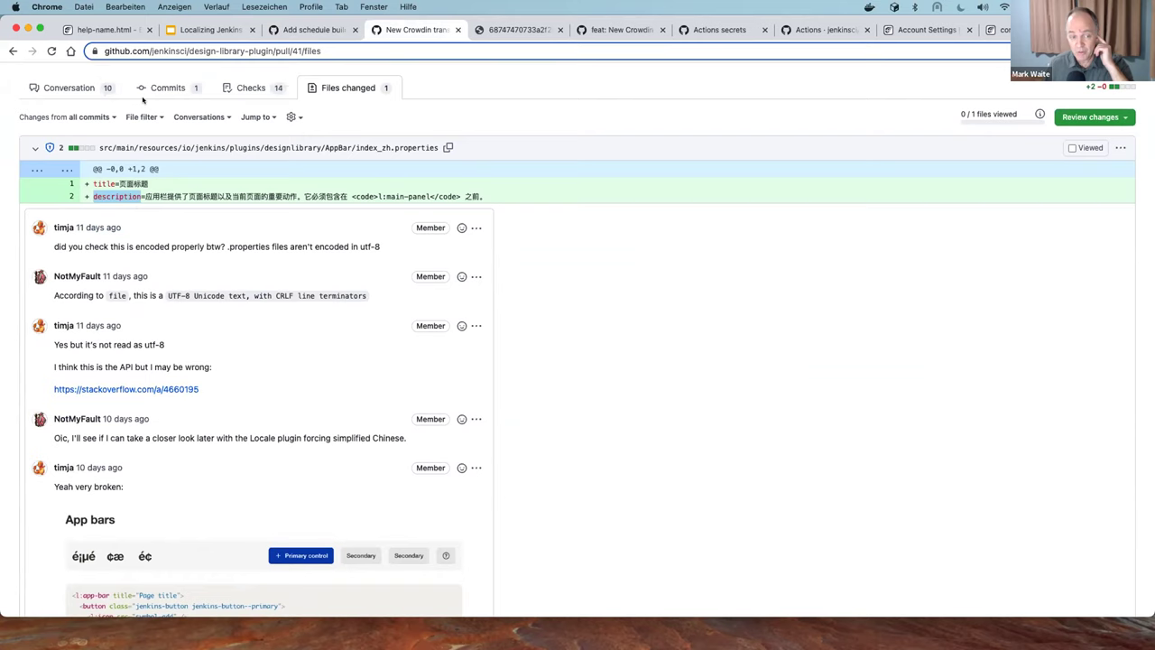
{"action": "left_click", "coordinate": [217, 52]}
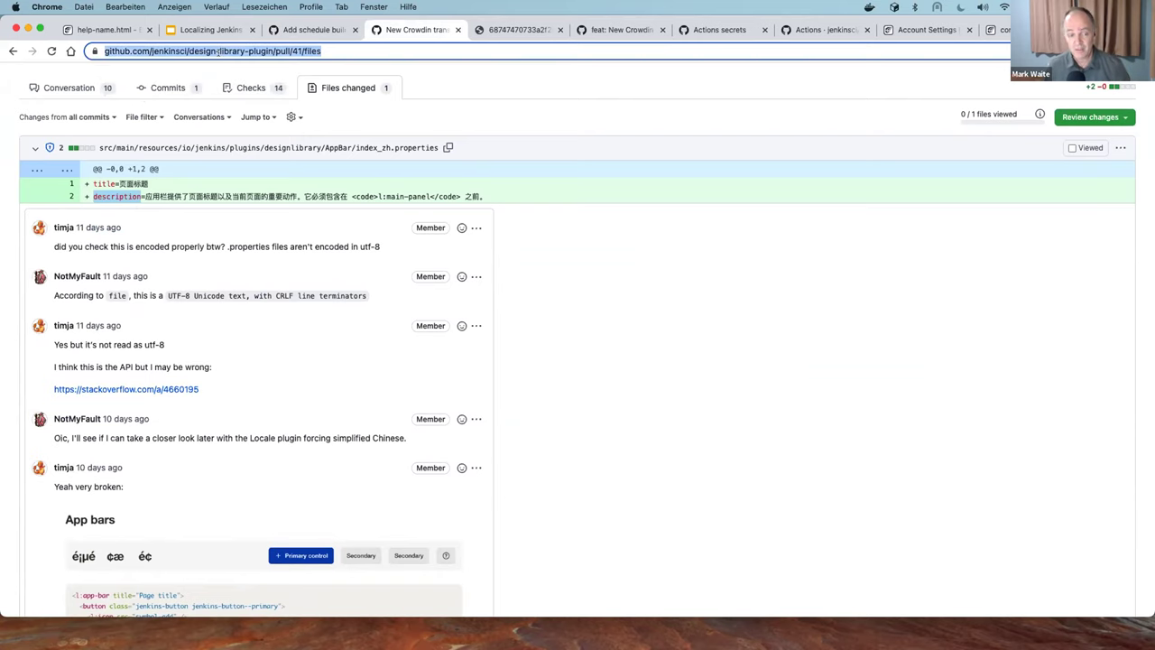
Load jenkins.crowdin.com, then open the jenkins.io changelog in a new tab
{"action": "type", "text": "jenkins.crowdin.com"}
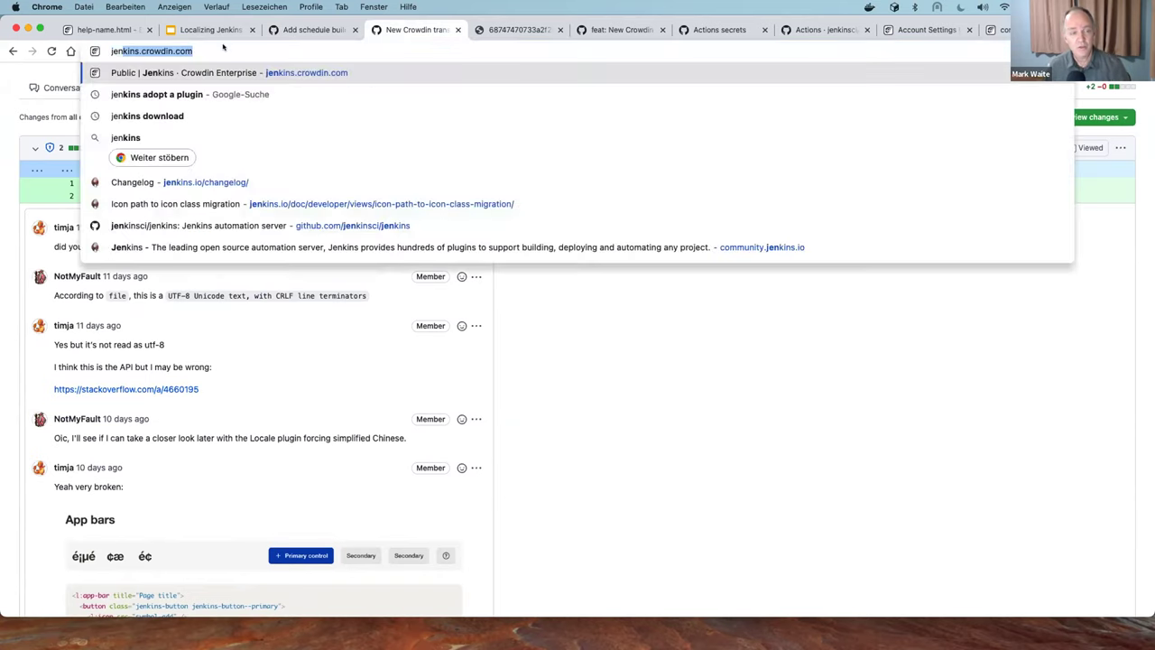
{"action": "key", "text": "Return"}
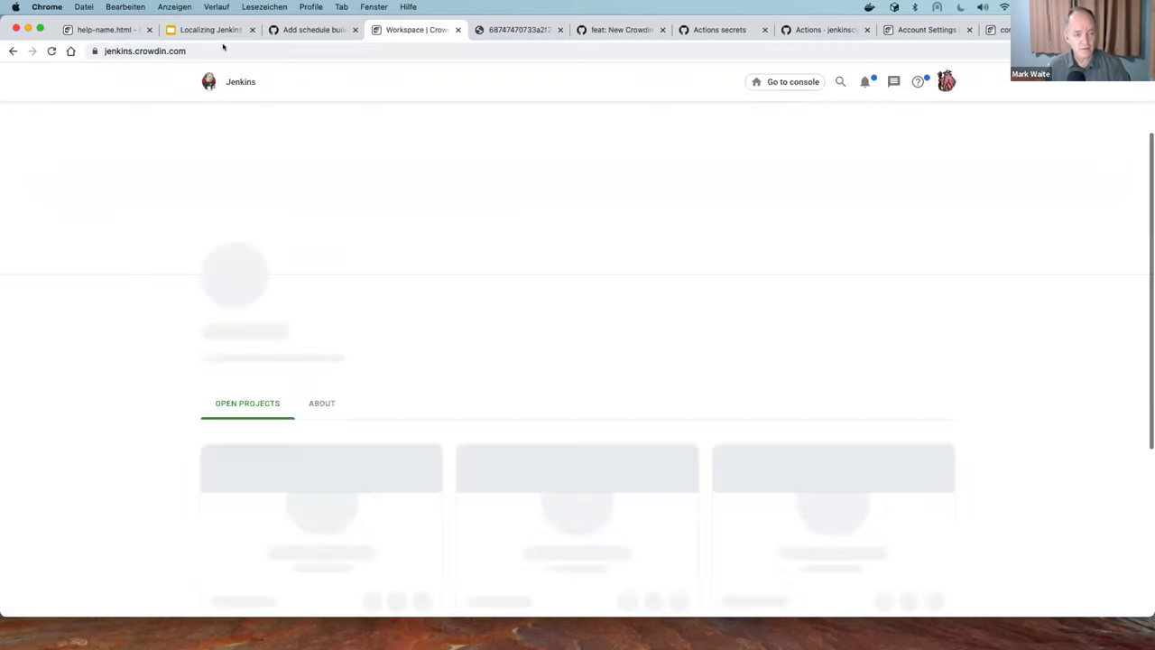
{"action": "key", "text": "super+t"}
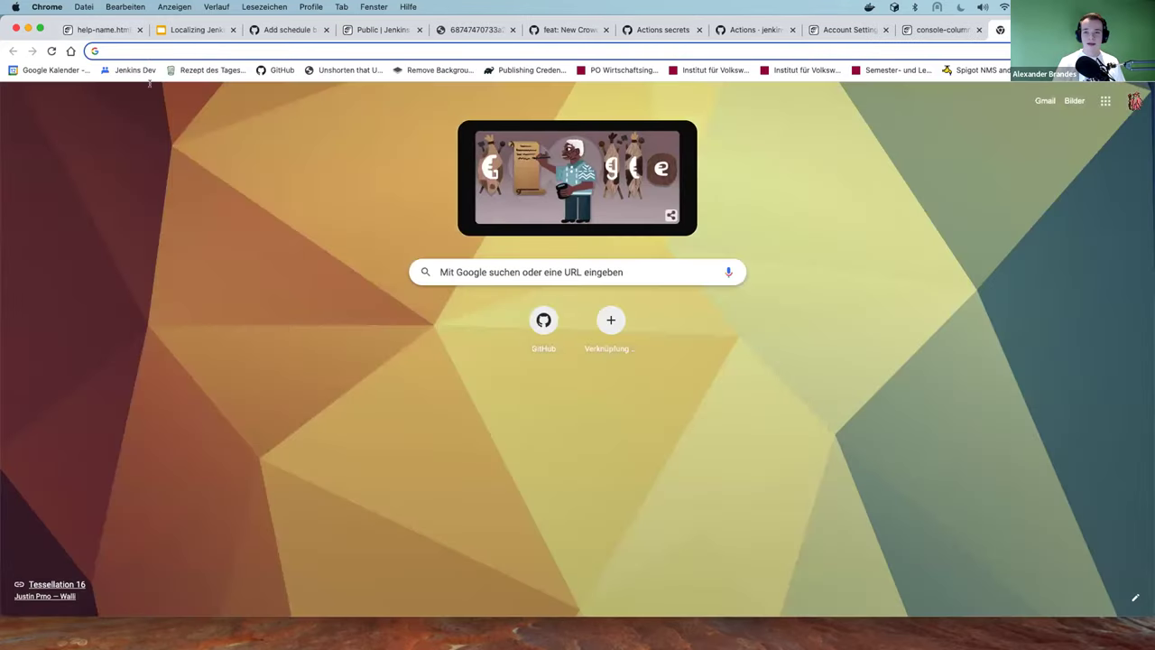
{"action": "left_click", "coordinate": [147, 49]}
{"action": "type", "text": "jenkins"}
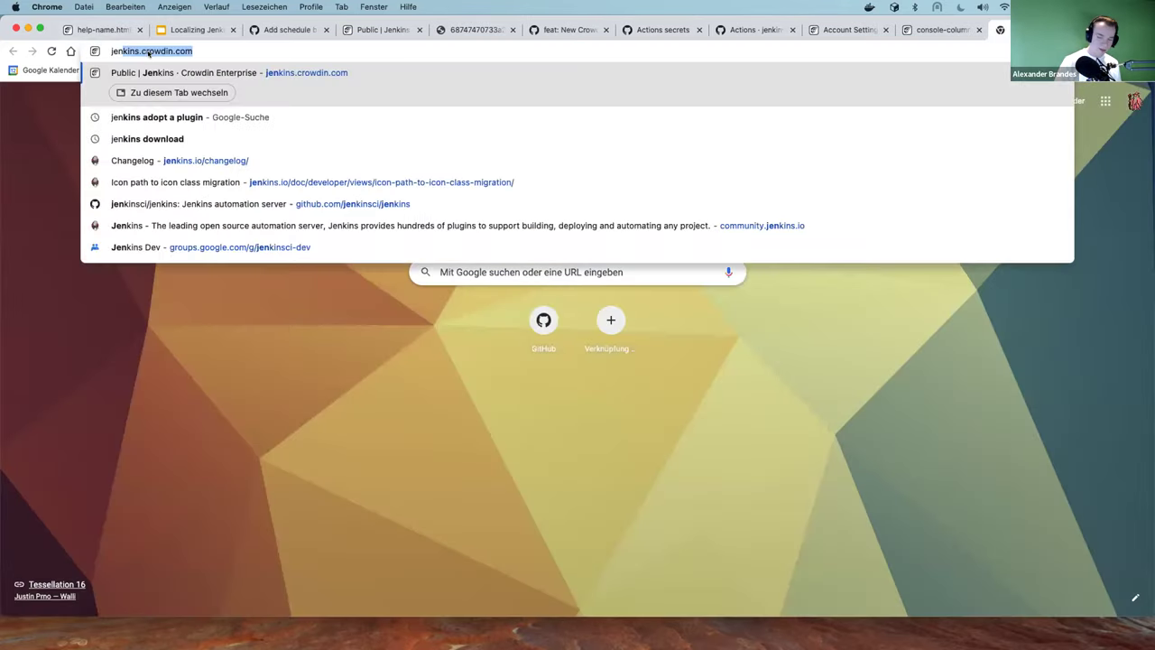
{"action": "type", "text": "."}
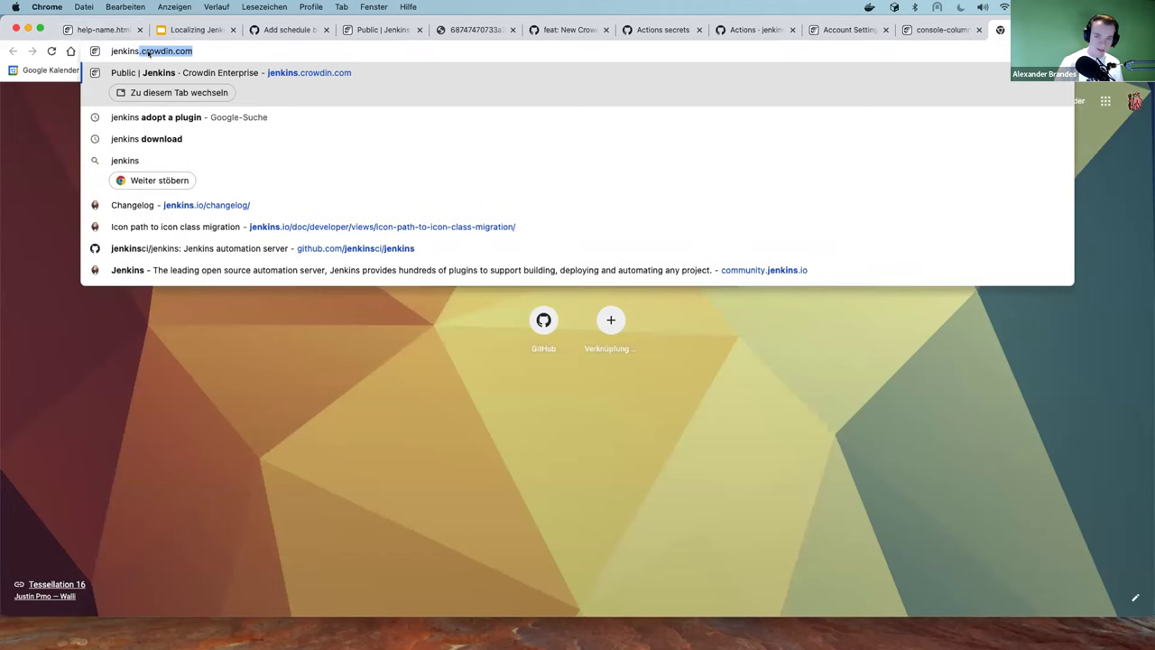
{"action": "type", "text": "i"}
{"action": "key", "text": "Return"}
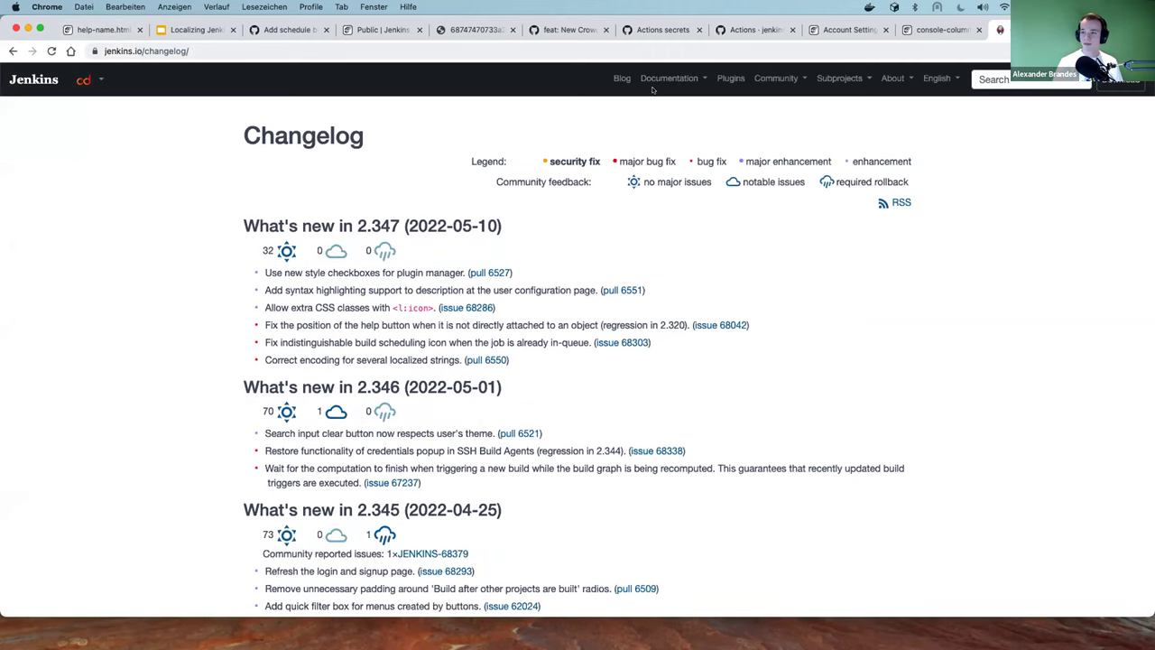
{"action": "mouse_move", "coordinate": [655, 83]}
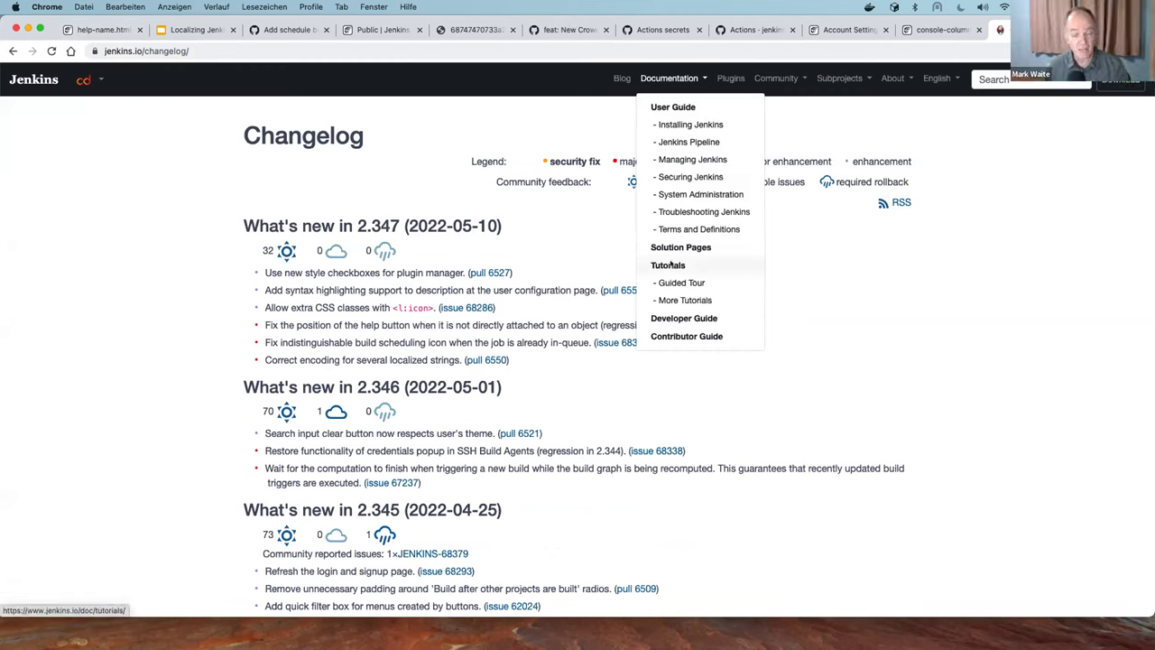
Go through Developer Guide and How-To Guides to the Jenkins Crowdin Integration page
{"action": "left_click", "coordinate": [675, 317]}
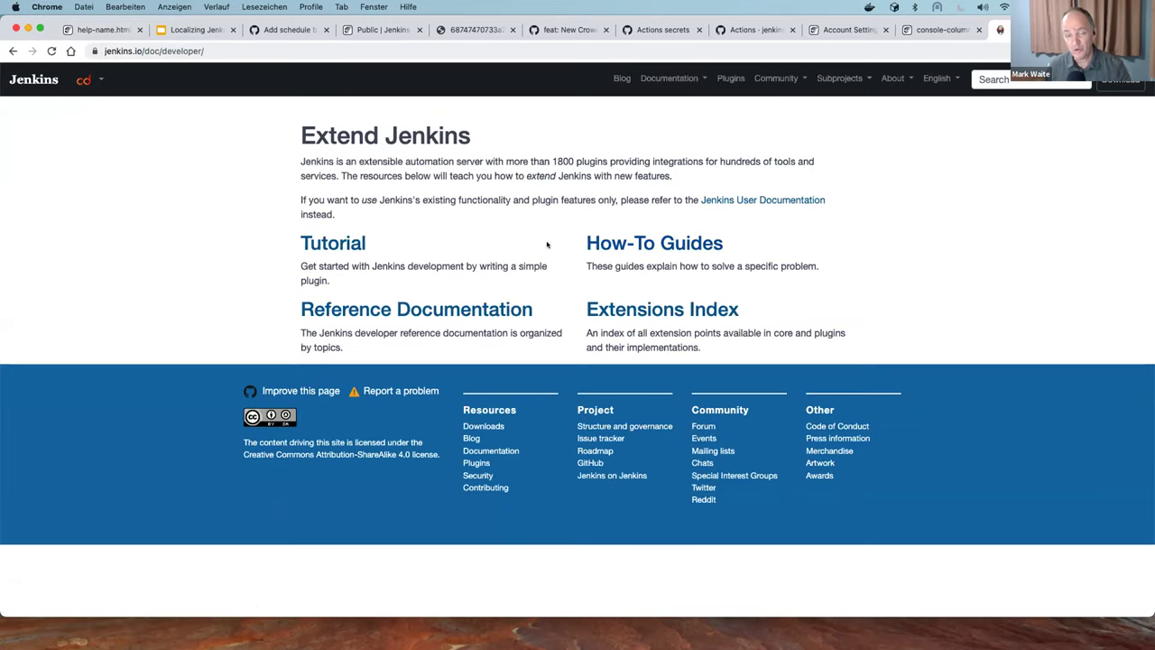
{"action": "left_click", "coordinate": [645, 251]}
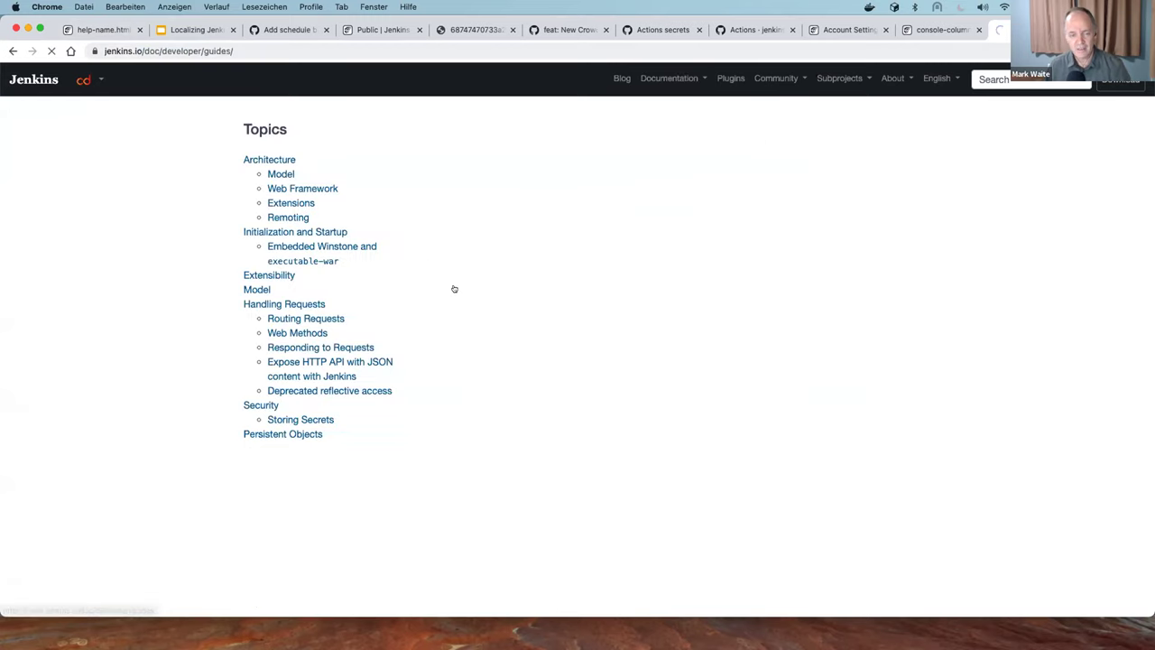
{"action": "scroll", "coordinate": [456, 287], "scroll_direction": "down", "scroll_amount": 3}
{"action": "scroll", "coordinate": [453, 287], "scroll_direction": "down", "scroll_amount": 15}
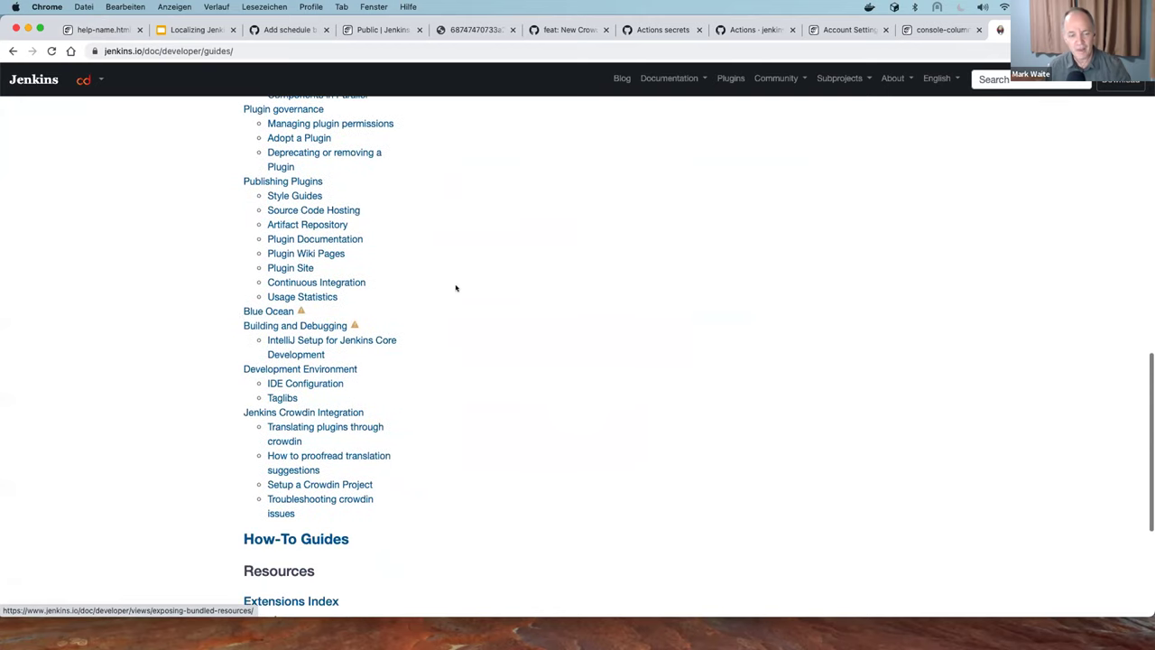
{"action": "scroll", "coordinate": [455, 287], "scroll_direction": "down", "scroll_amount": 4}
{"action": "left_click", "coordinate": [329, 156]}
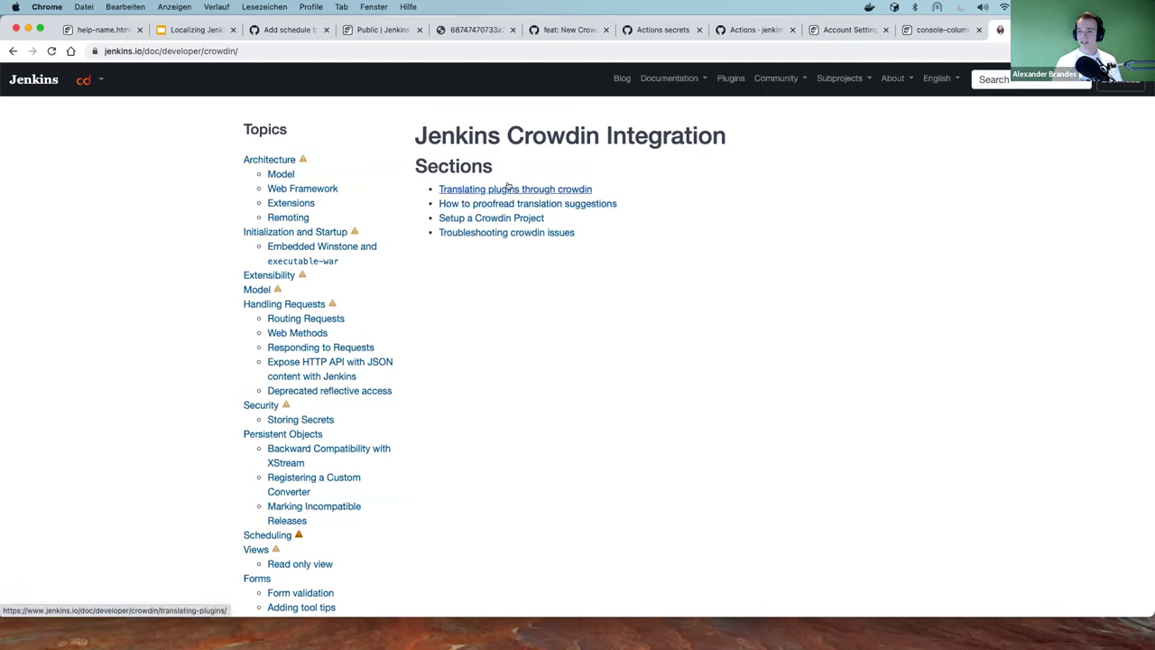
Skim the Setup a Crowdin Project guide, then go back and open 'Translating plugins through crowdin'
{"action": "left_click", "coordinate": [470, 218]}
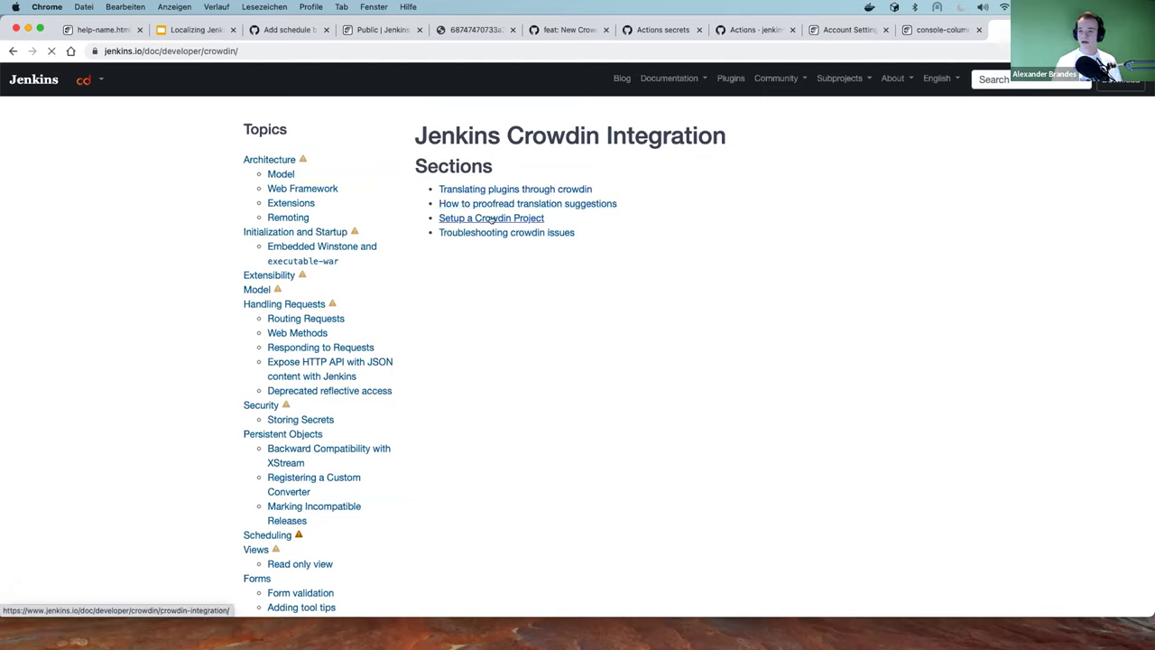
{"action": "scroll", "coordinate": [555, 234], "scroll_direction": "down", "scroll_amount": 3}
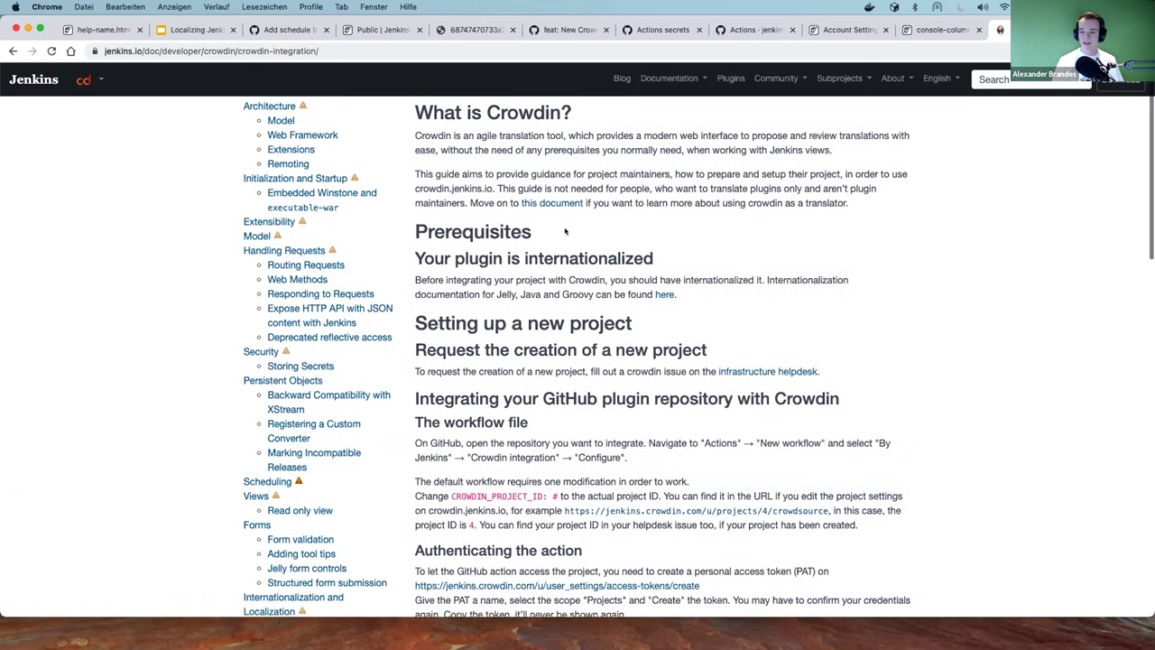
{"action": "scroll", "coordinate": [547, 239], "scroll_direction": "down", "scroll_amount": 2}
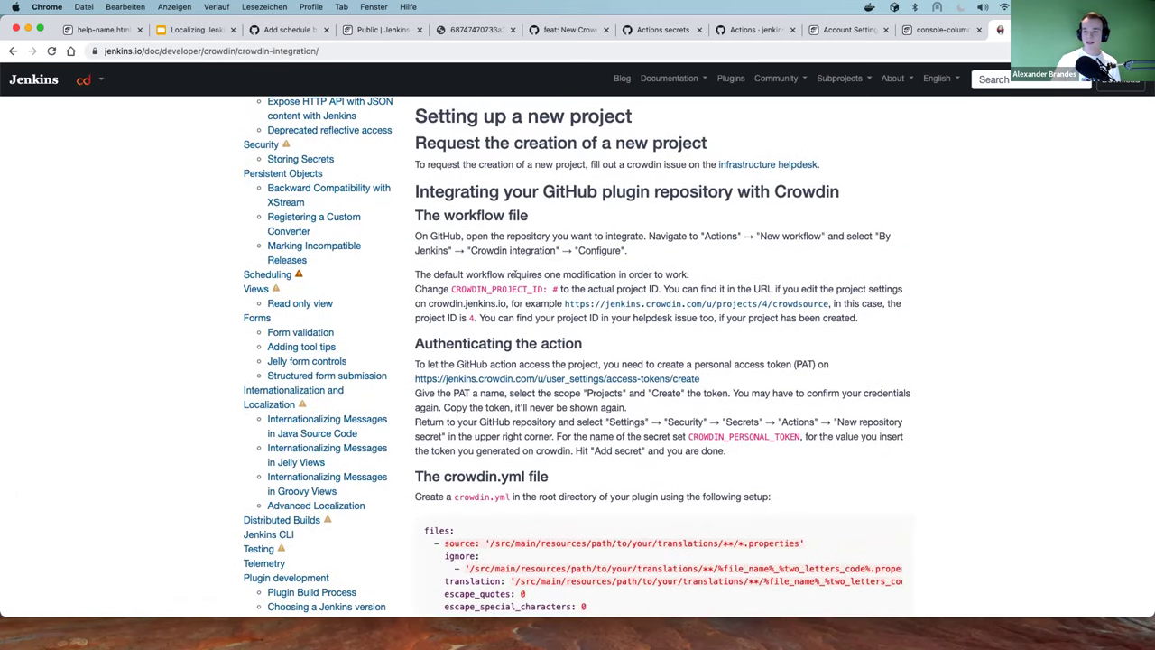
{"action": "scroll", "coordinate": [539, 275], "scroll_direction": "down", "scroll_amount": 5}
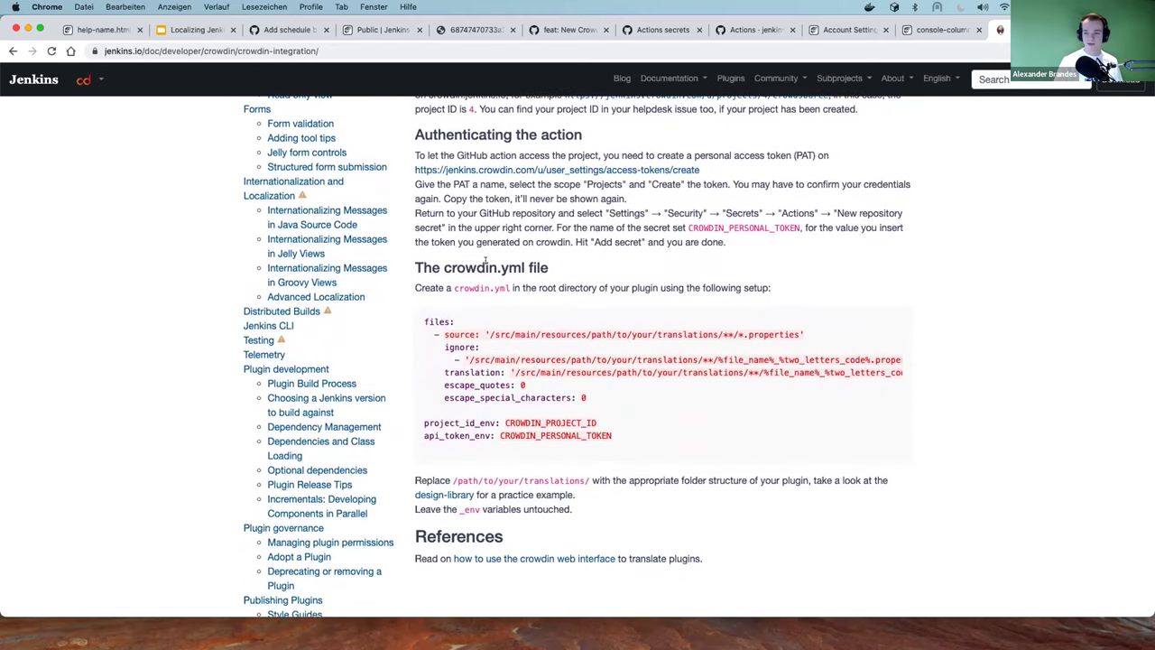
{"action": "scroll", "coordinate": [495, 273], "scroll_direction": "up", "scroll_amount": 10}
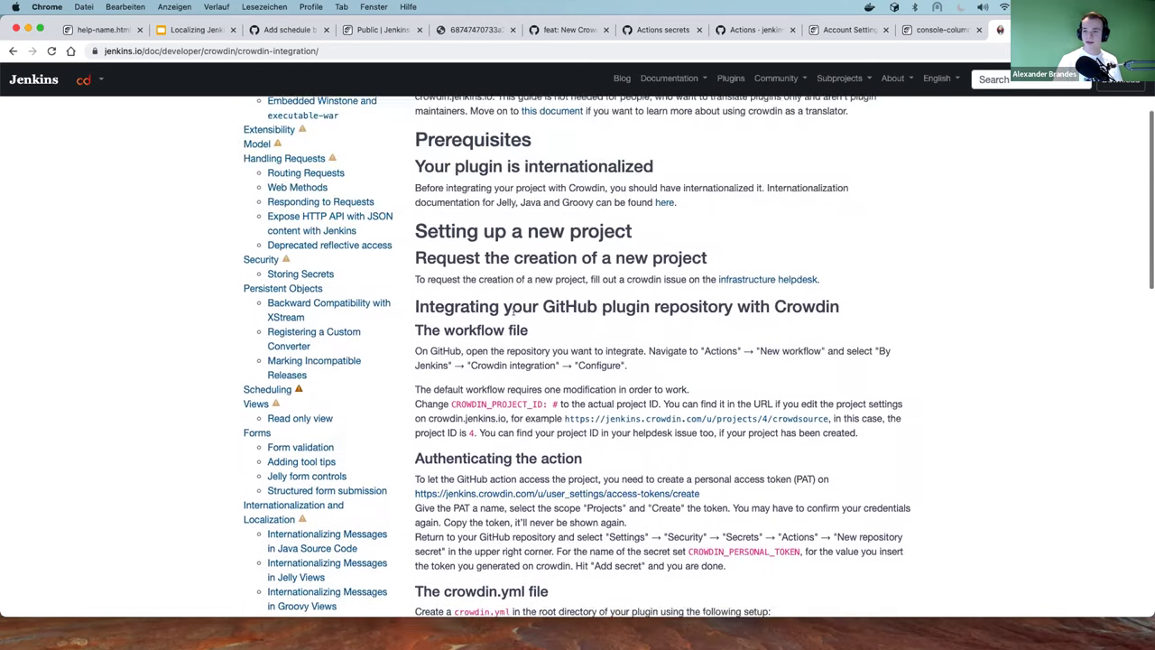
{"action": "scroll", "coordinate": [511, 304], "scroll_direction": "left", "scroll_amount": 5}
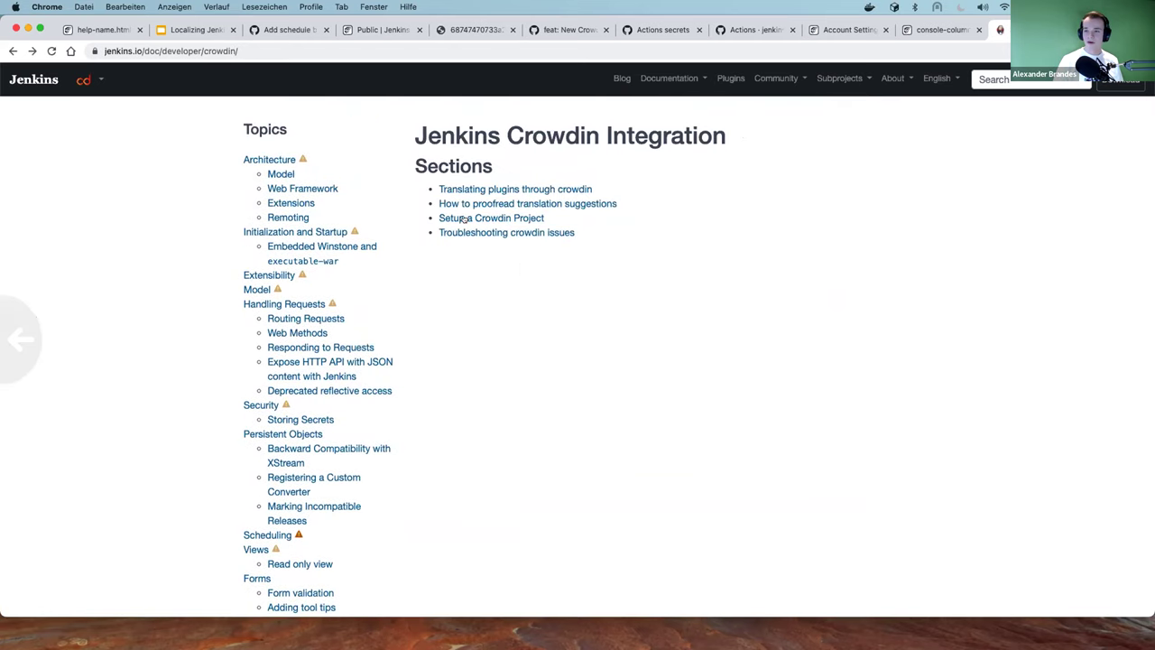
{"action": "left_click", "coordinate": [451, 190]}
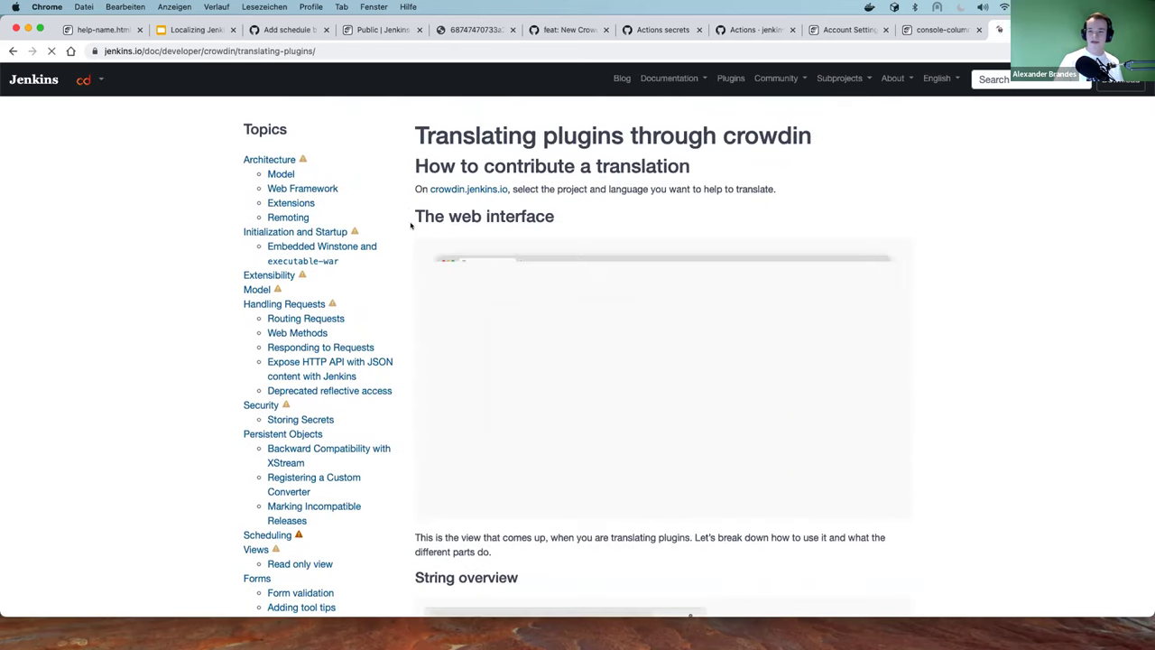
Read through the translating-plugins guide, go back, and open 'How to proofread translation suggestions'
{"action": "scroll", "coordinate": [418, 229], "scroll_direction": "down", "scroll_amount": 5}
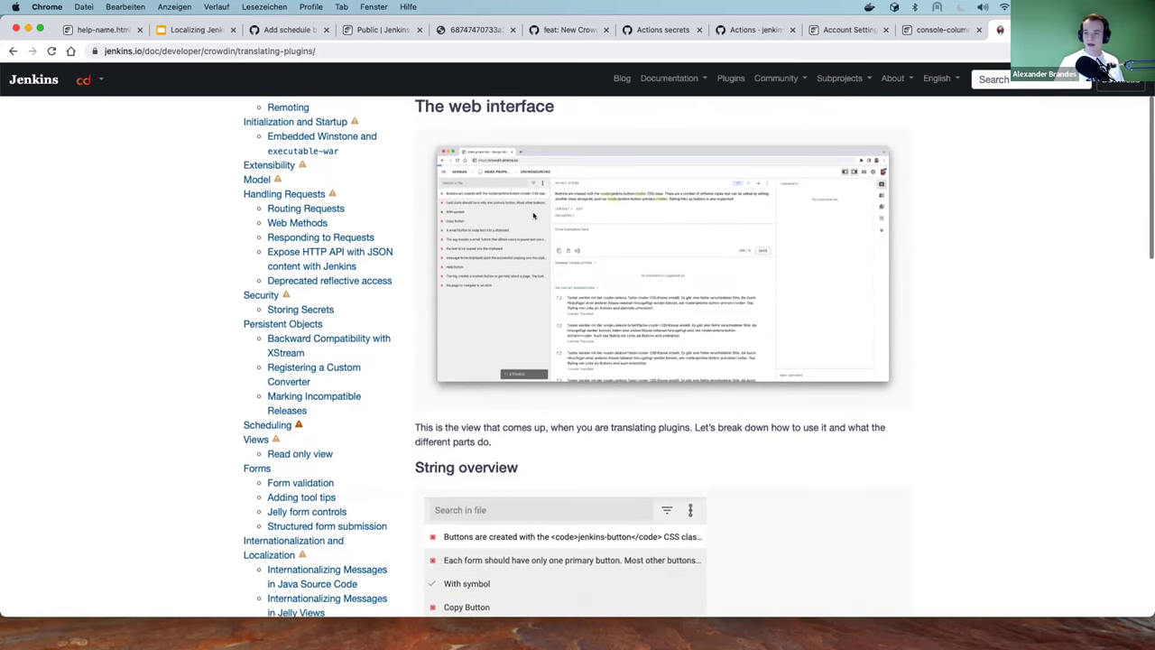
{"action": "scroll", "coordinate": [502, 211], "scroll_direction": "down", "scroll_amount": 5}
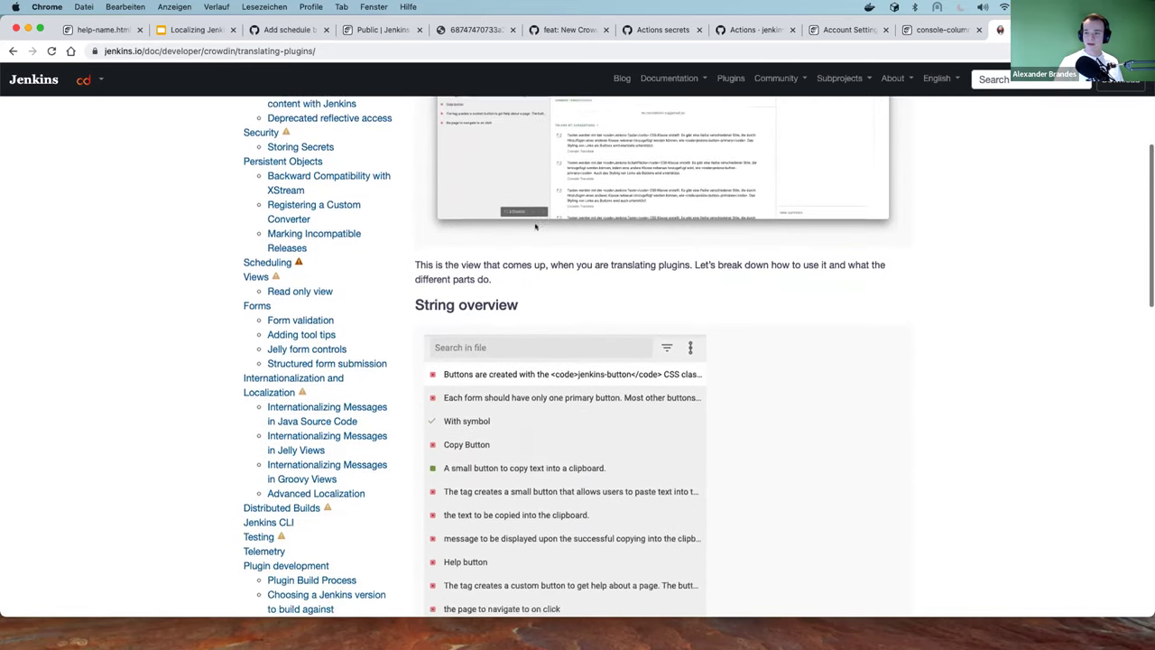
{"action": "scroll", "coordinate": [387, 221], "scroll_direction": "down", "scroll_amount": 2}
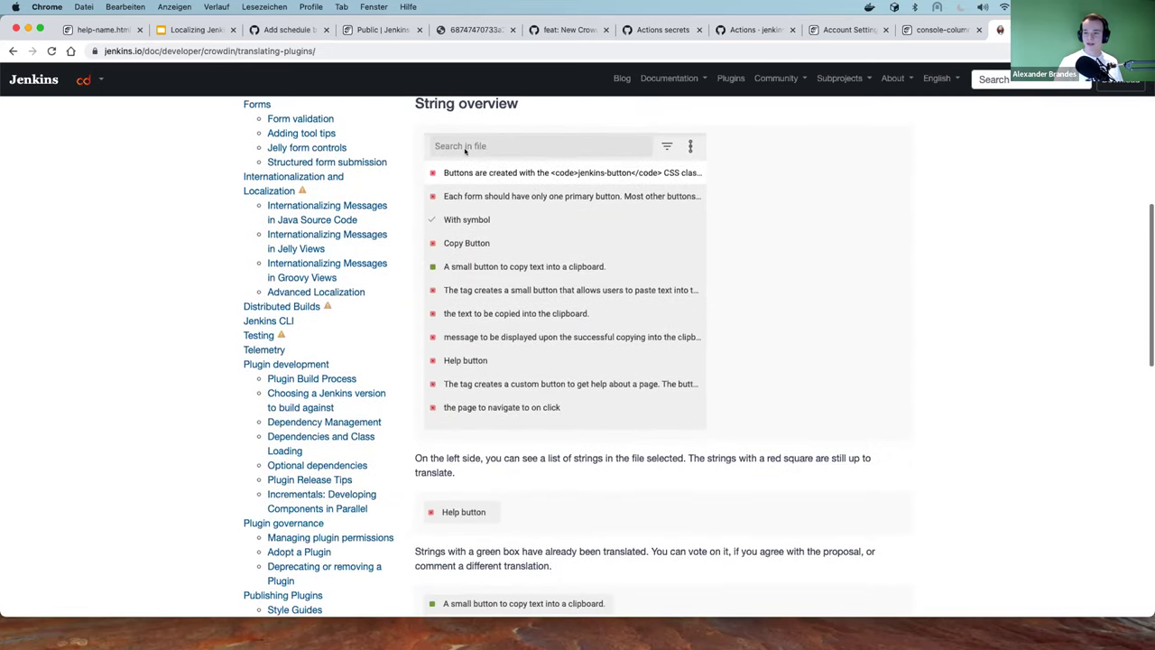
{"action": "scroll", "coordinate": [450, 404], "scroll_direction": "down", "scroll_amount": 8}
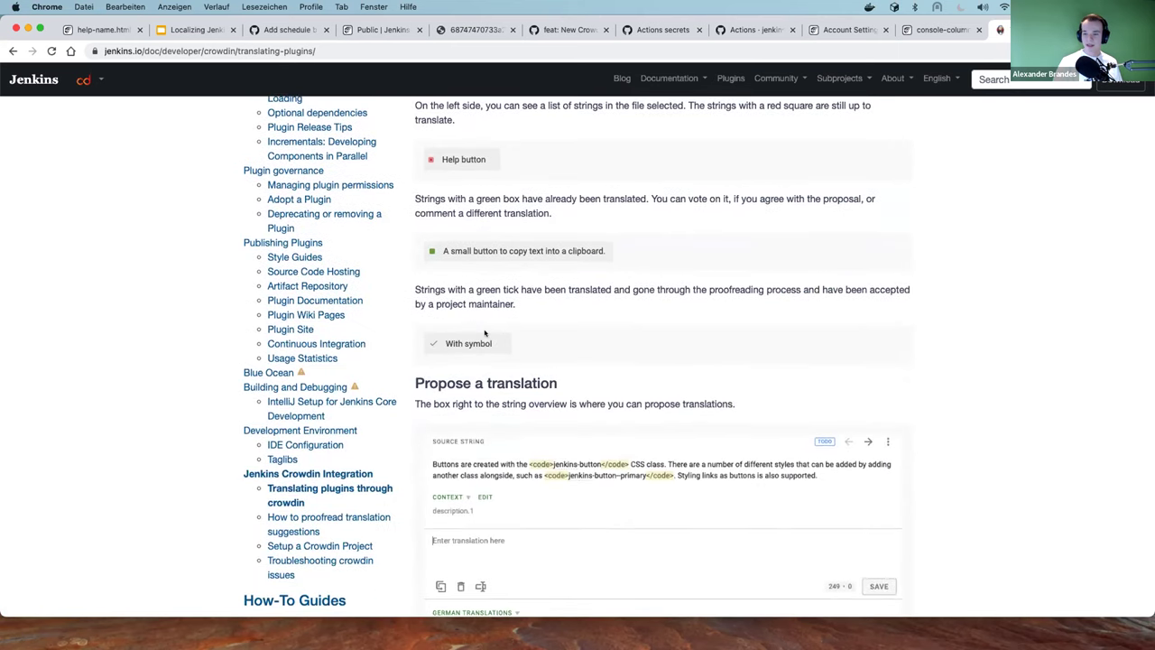
{"action": "scroll", "coordinate": [434, 208], "scroll_direction": "down", "scroll_amount": 5}
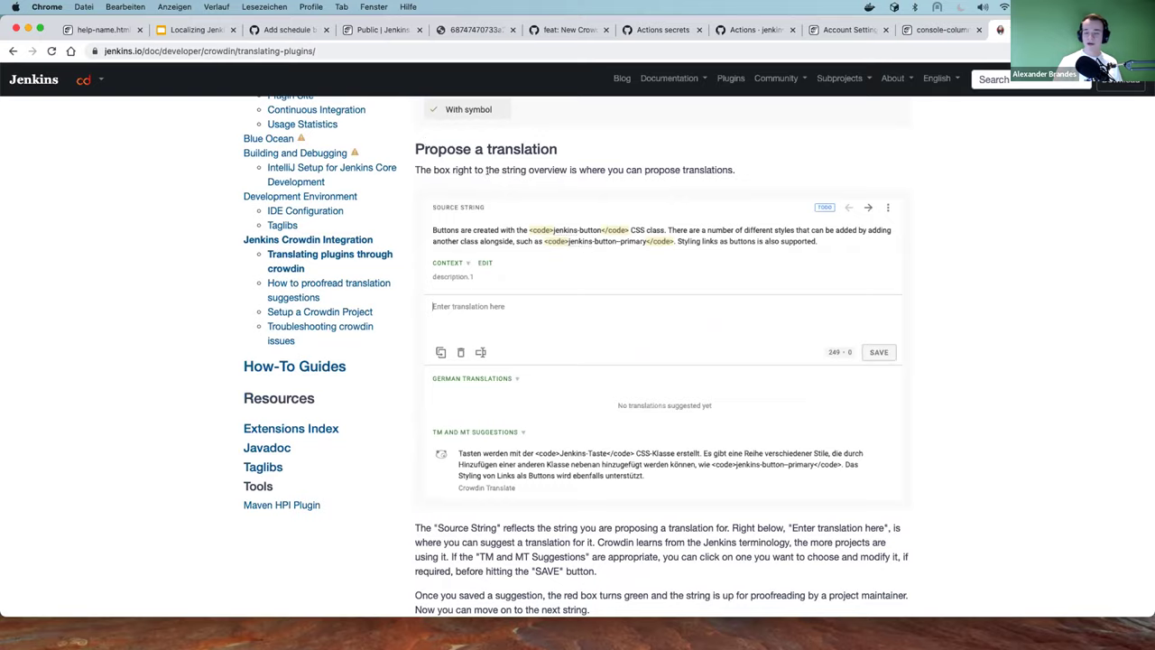
{"action": "scroll", "coordinate": [442, 163], "scroll_direction": "down", "scroll_amount": 4}
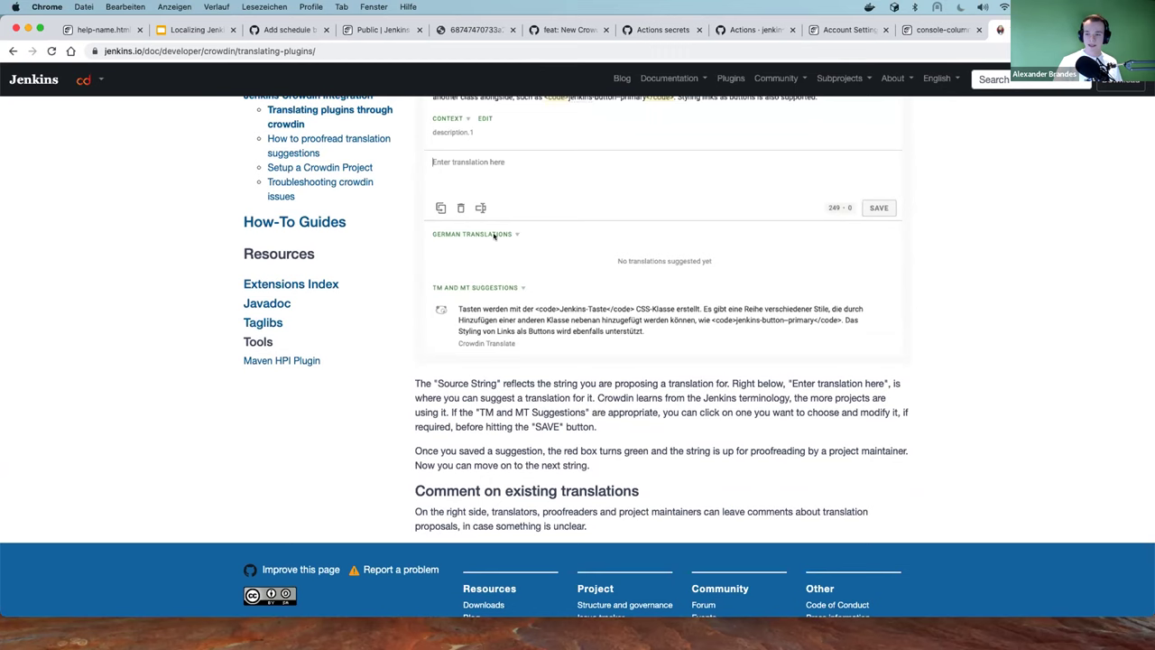
{"action": "scroll", "coordinate": [489, 295], "scroll_direction": "left", "scroll_amount": 5}
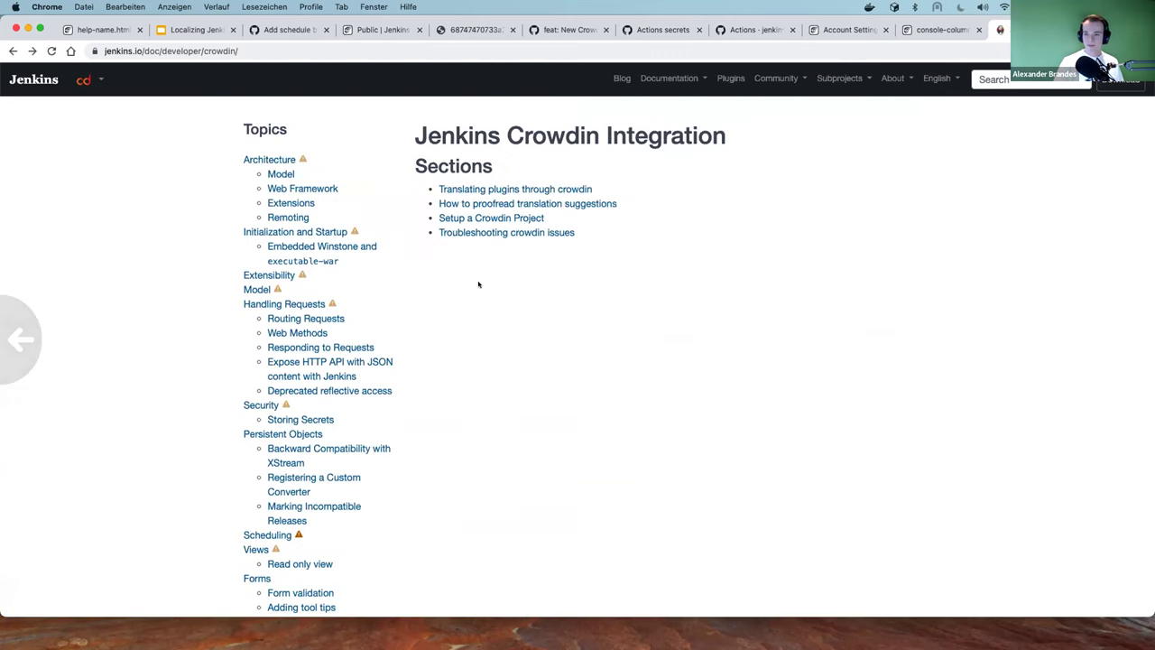
{"action": "left_click", "coordinate": [449, 203]}
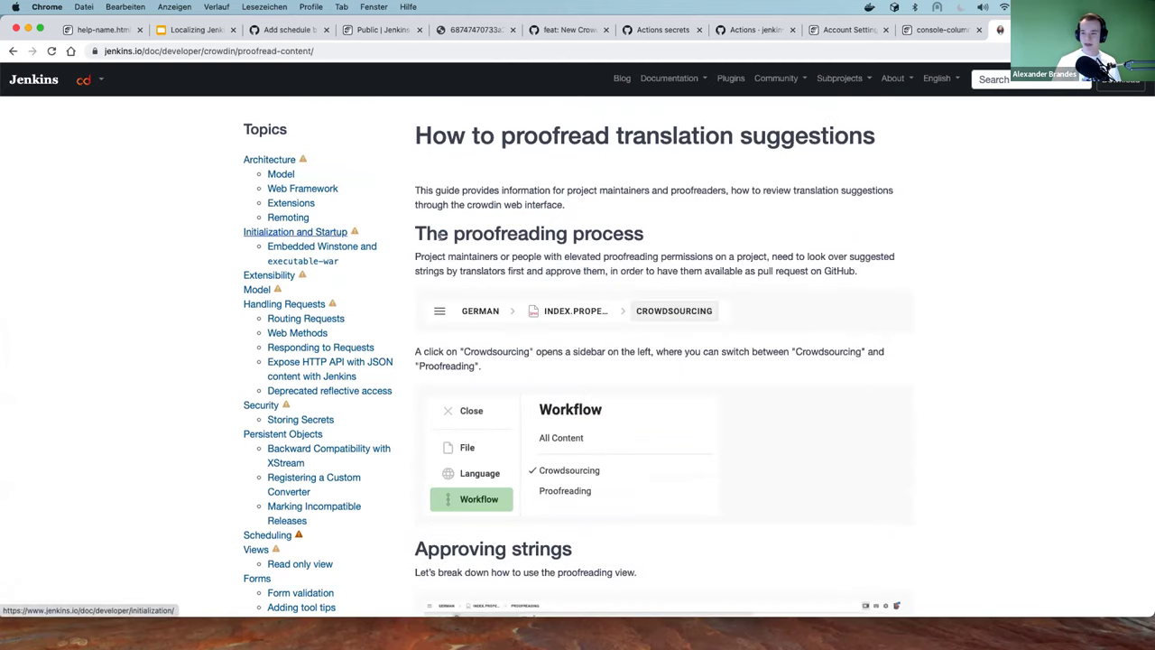
Skim the proofreading guide, go back to the overview, then return to the issue #2931 tab
{"action": "scroll", "coordinate": [666, 259], "scroll_direction": "down", "scroll_amount": 8}
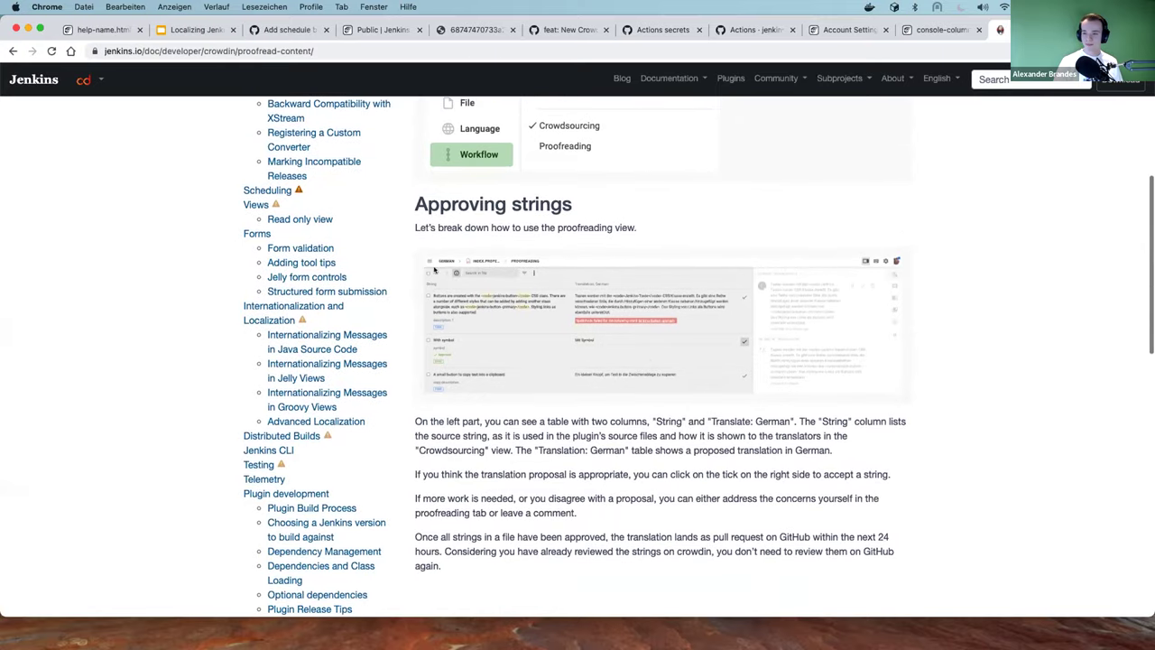
{"action": "scroll", "coordinate": [733, 182], "scroll_direction": "down", "scroll_amount": 4}
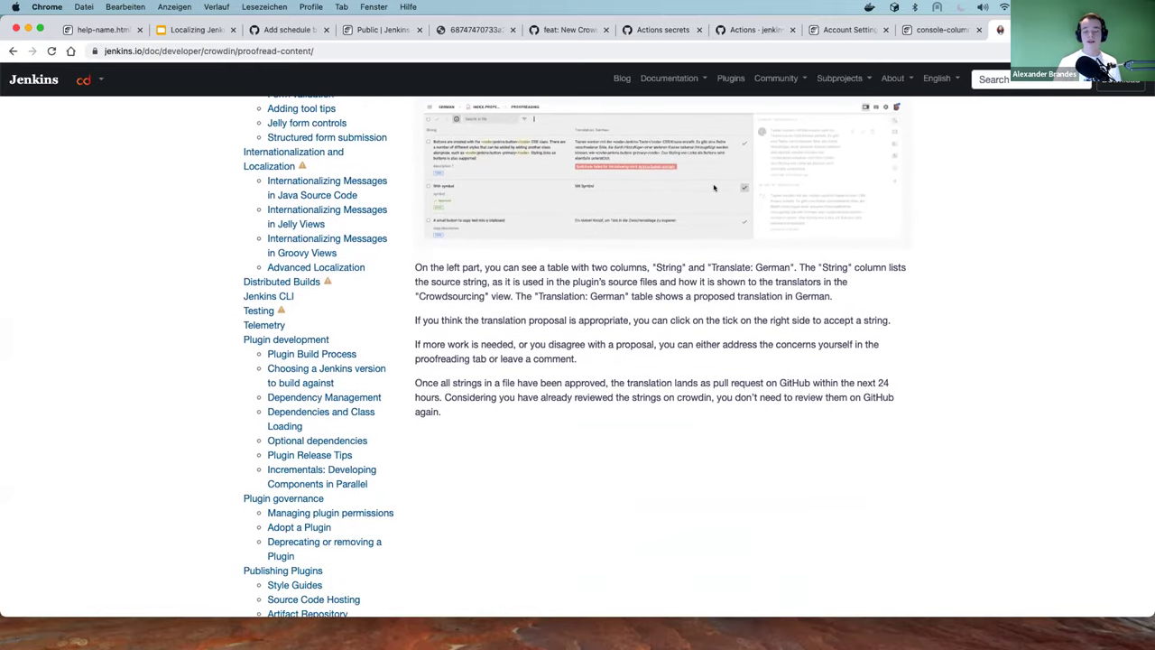
{"action": "scroll", "coordinate": [717, 208], "scroll_direction": "up", "scroll_amount": 1}
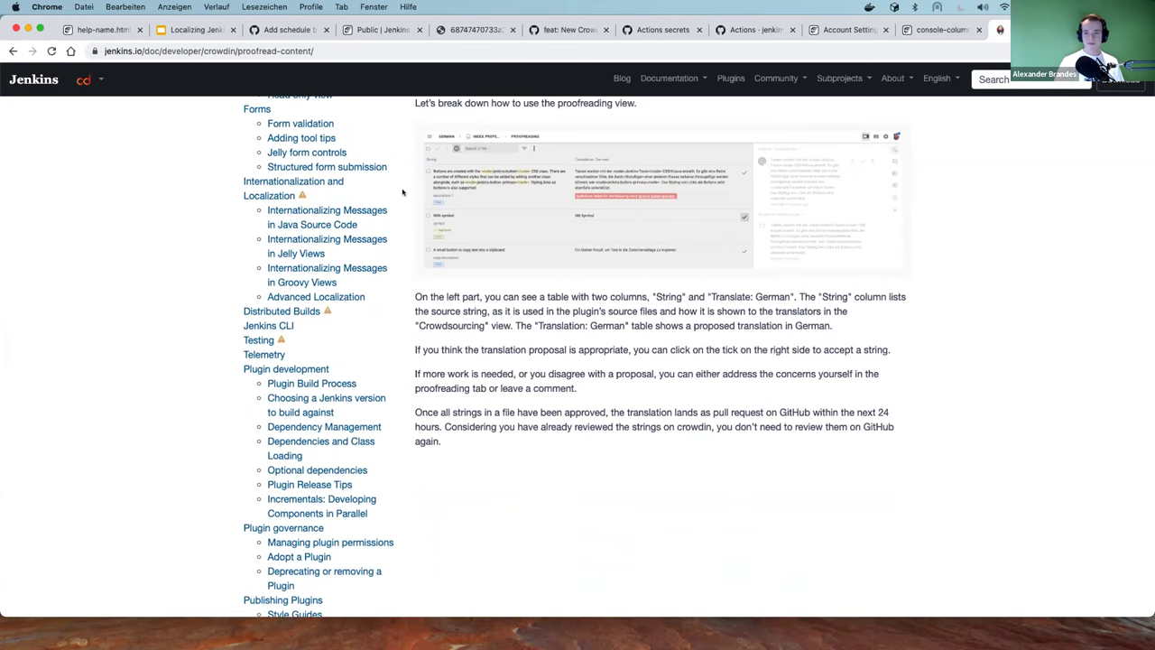
{"action": "scroll", "coordinate": [403, 192], "scroll_direction": "left", "scroll_amount": 10}
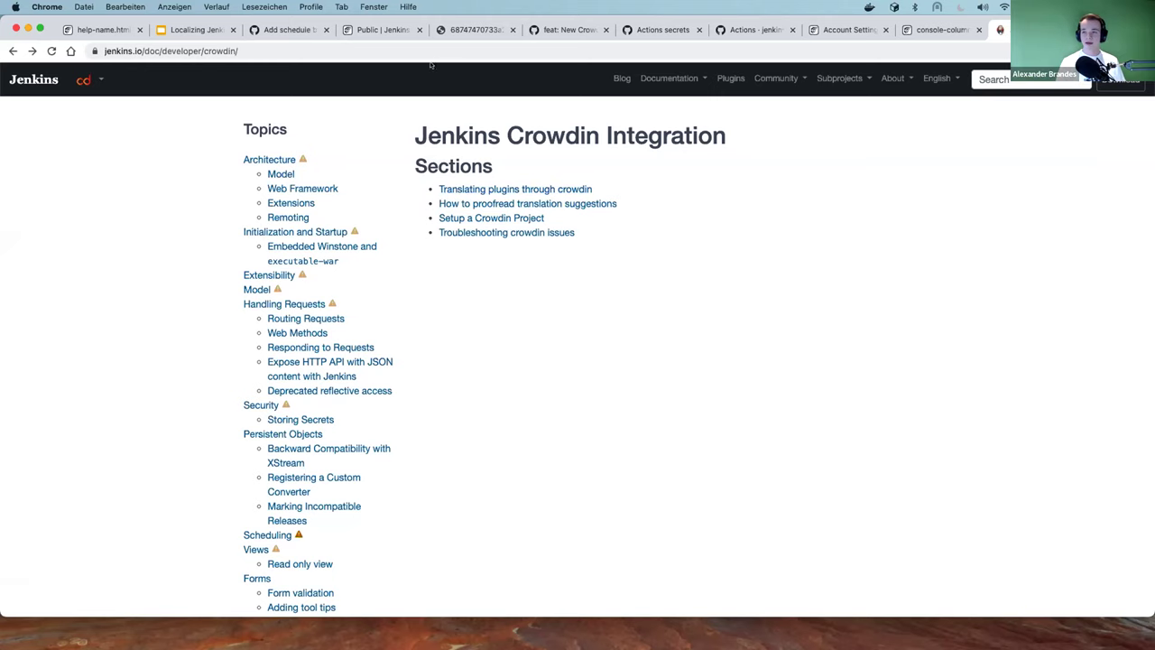
{"action": "left_click", "coordinate": [305, 29]}
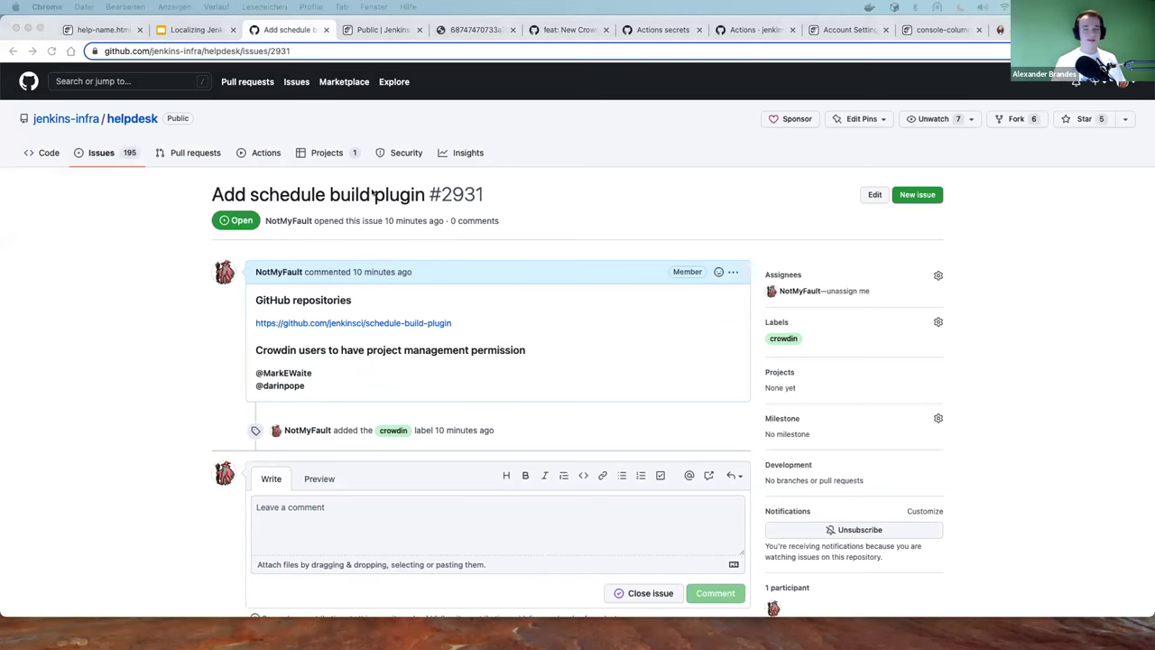
Reopen issue #2918 'Manage new Crowdin projects through helpdesk' and scroll up through its comments
{"action": "key", "text": "super+shift+t"}
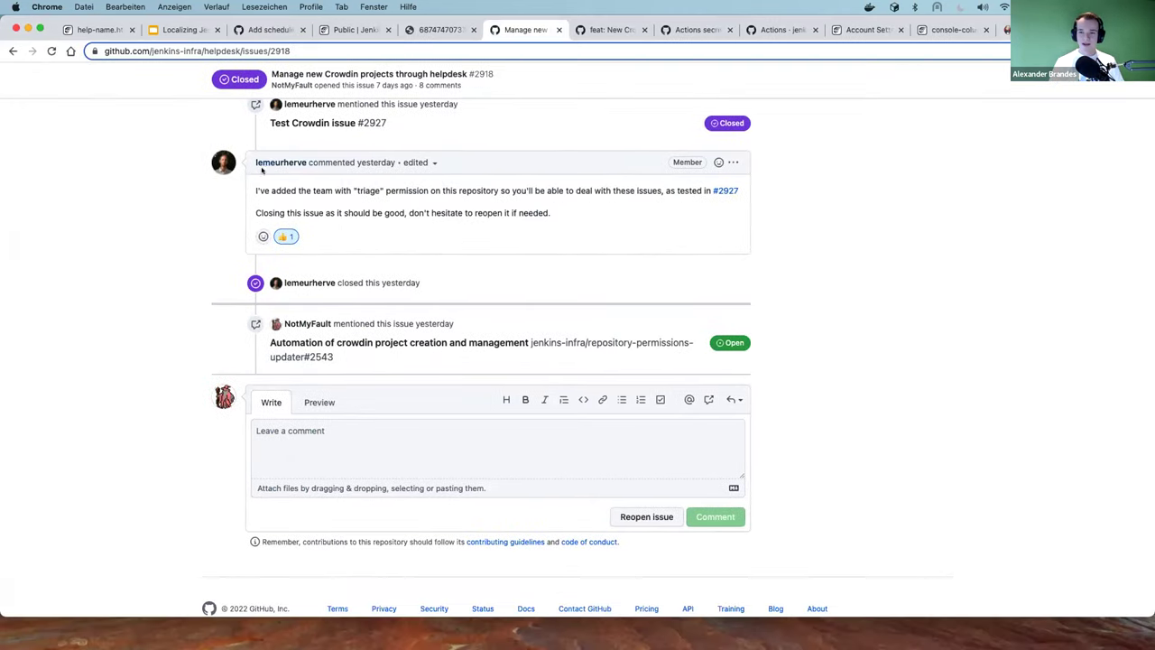
{"action": "left_click_drag", "start_coordinate": [249, 165], "coordinate": [305, 164]}
{"action": "left_click", "coordinate": [288, 153]}
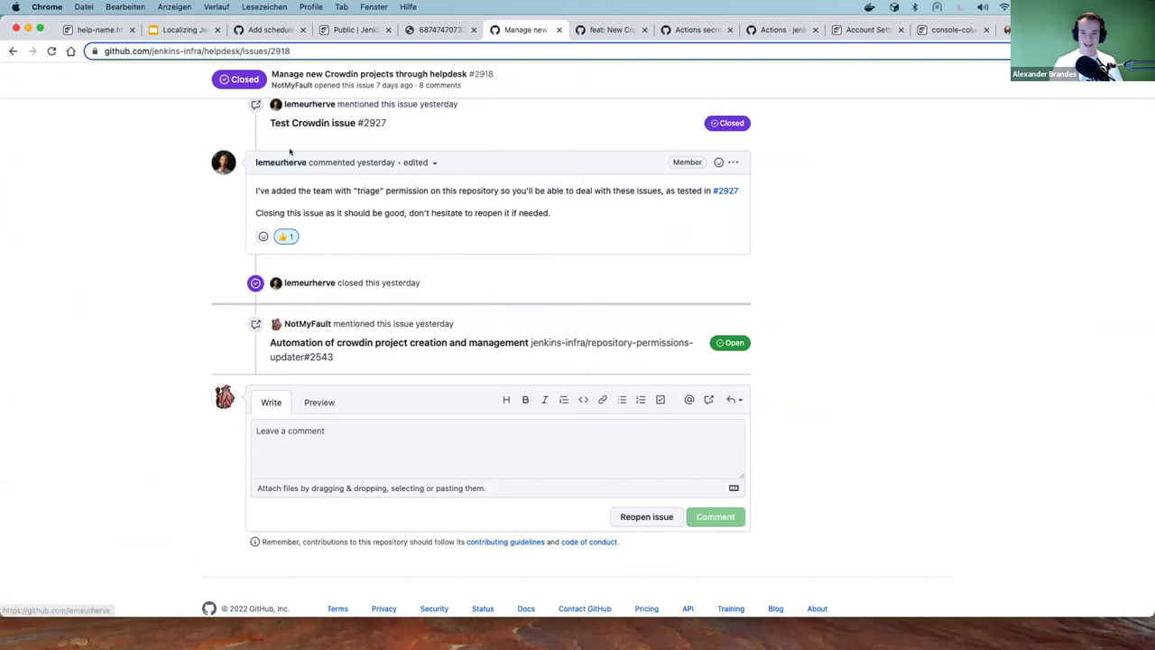
{"action": "scroll", "coordinate": [341, 183], "scroll_direction": "up", "scroll_amount": 4}
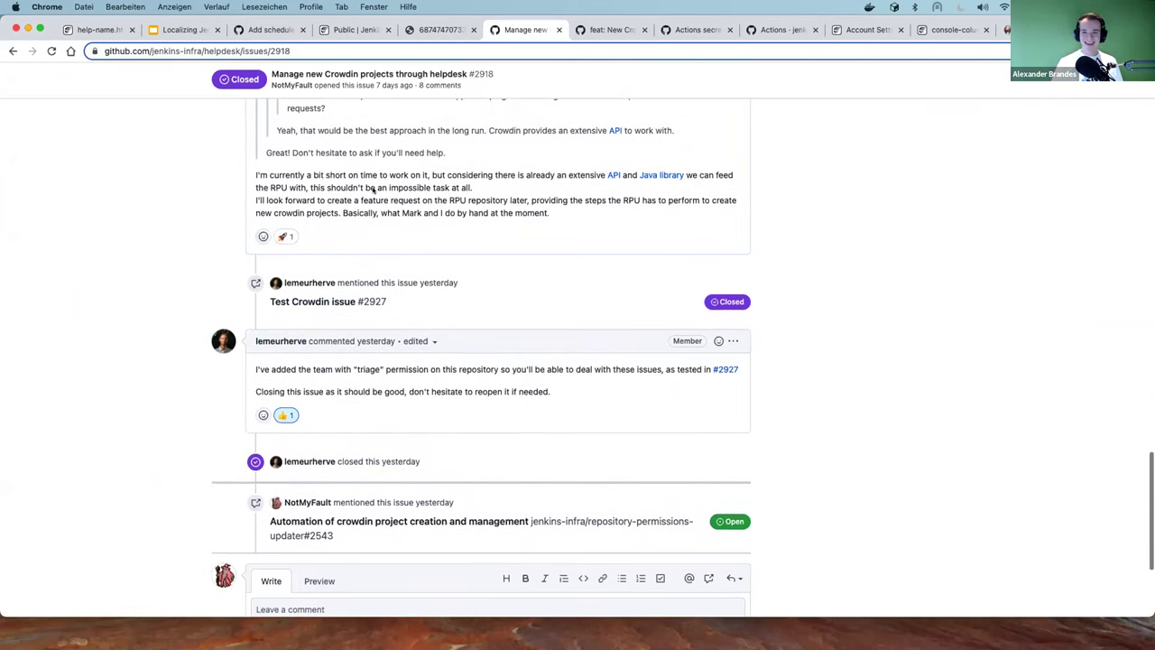